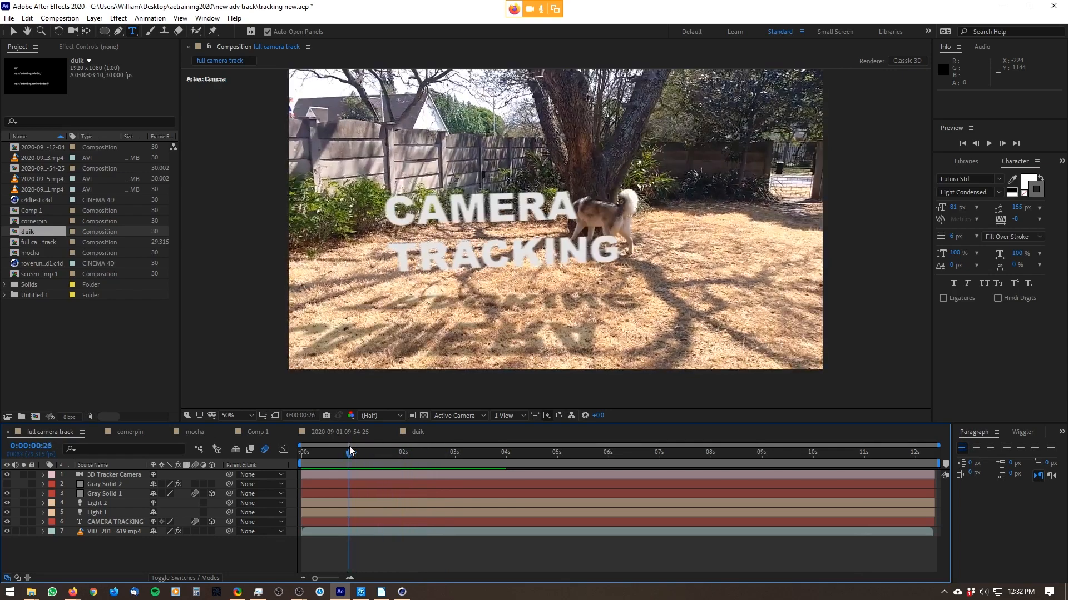
# - Open the cornerpin composition and preview how the screen replacement follows the moving phone
pyautogui.click(140, 429)
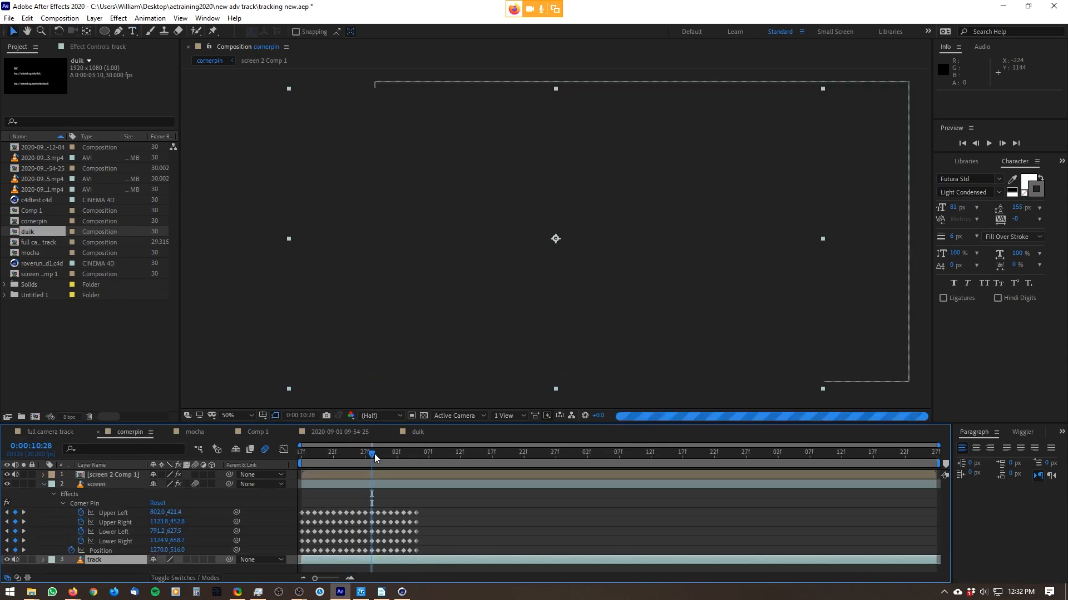
pyautogui.moveTo(373, 457); pyautogui.dragTo(323, 451)
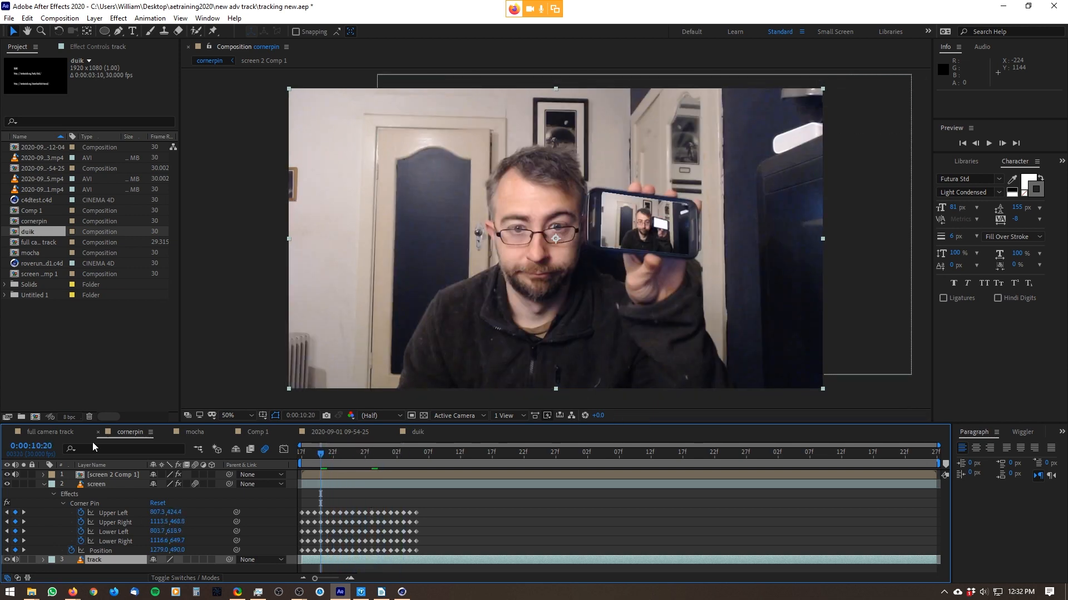
pyautogui.press('space')
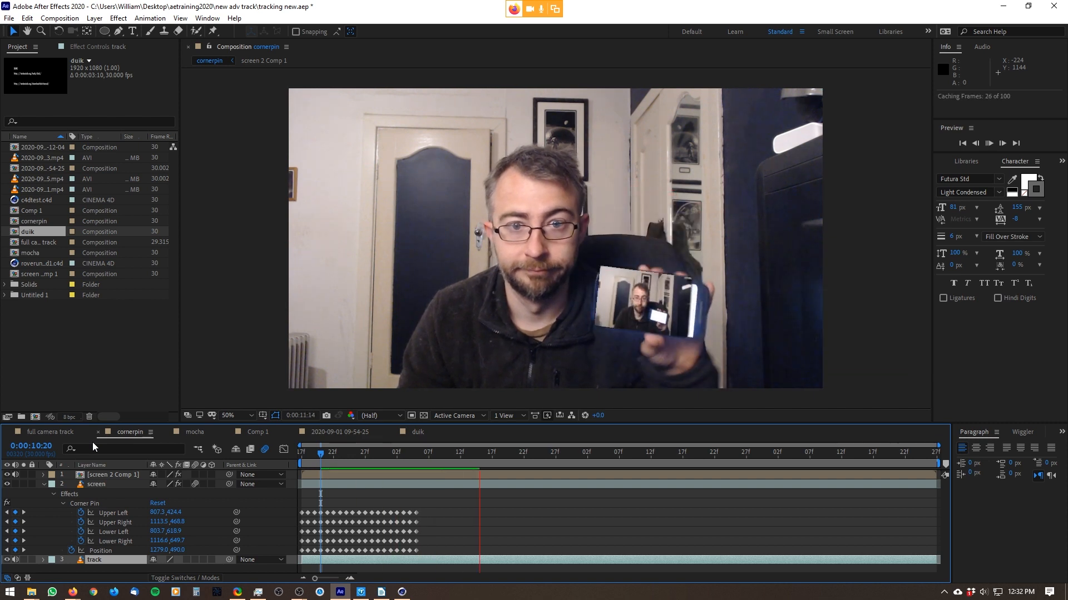
pyautogui.click(376, 448)
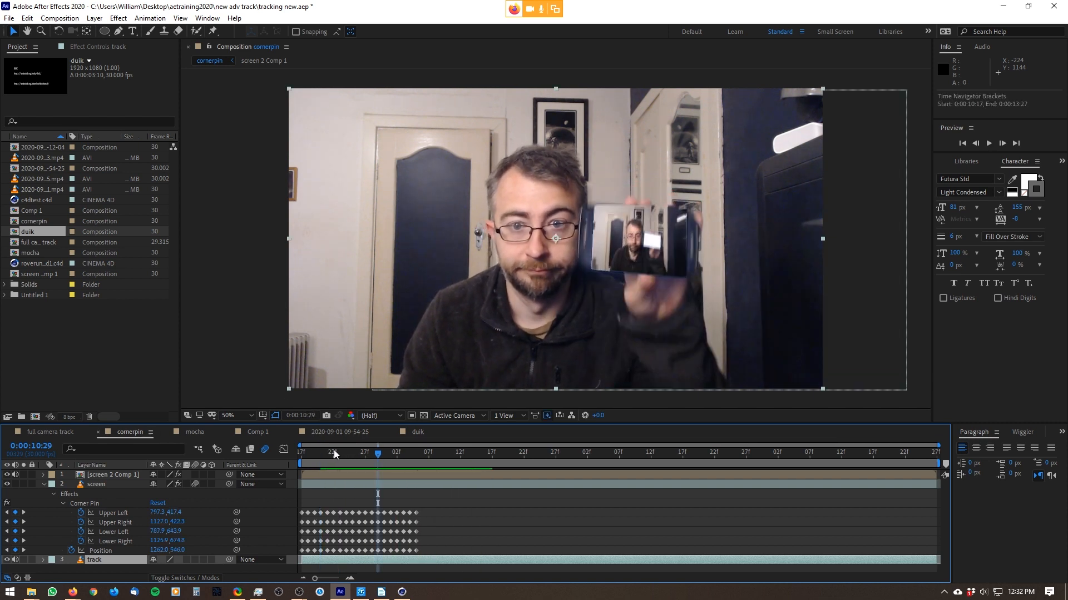
pyautogui.click(349, 452)
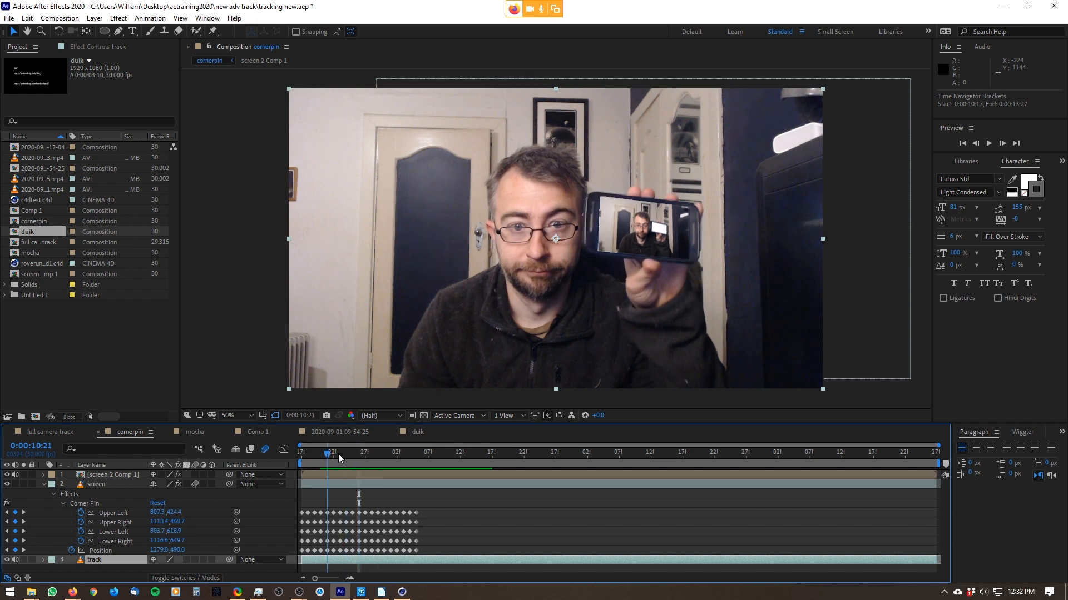
pyautogui.moveTo(356, 451); pyautogui.dragTo(388, 450)
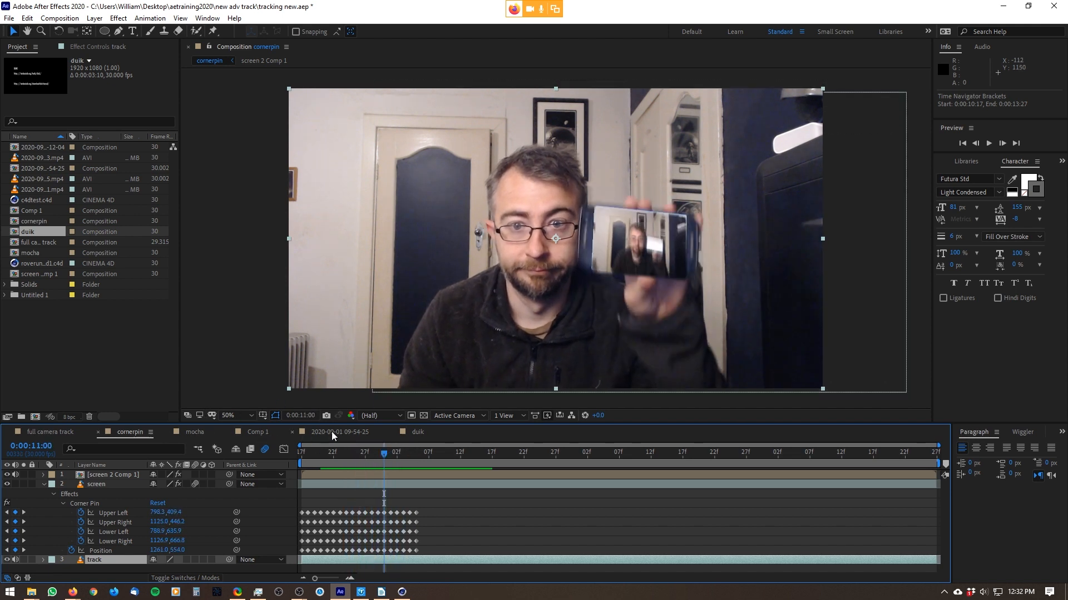
pyautogui.click(271, 432)
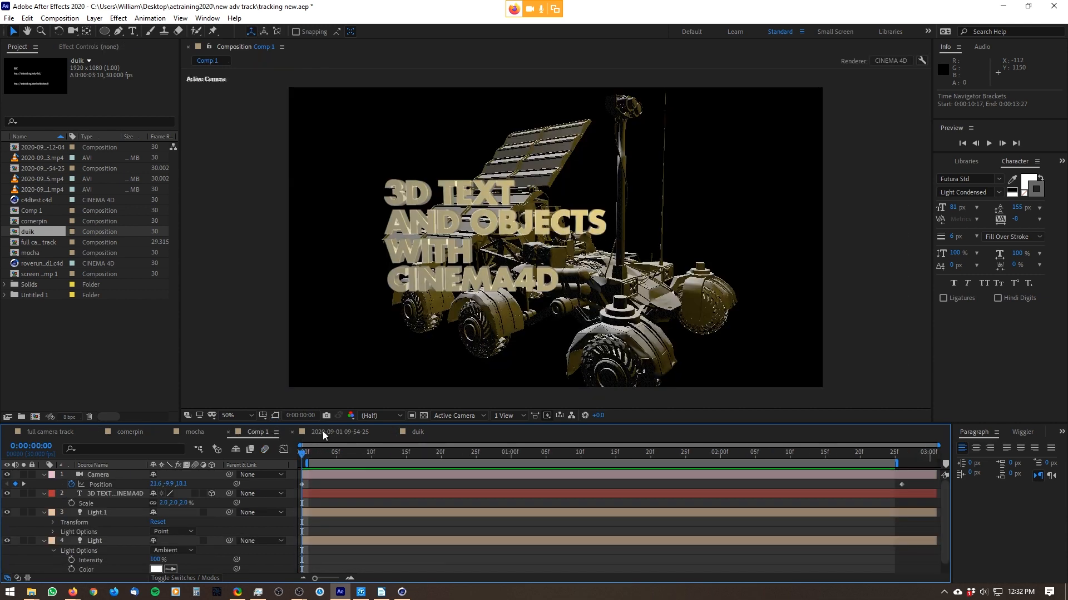
pyautogui.click(322, 431)
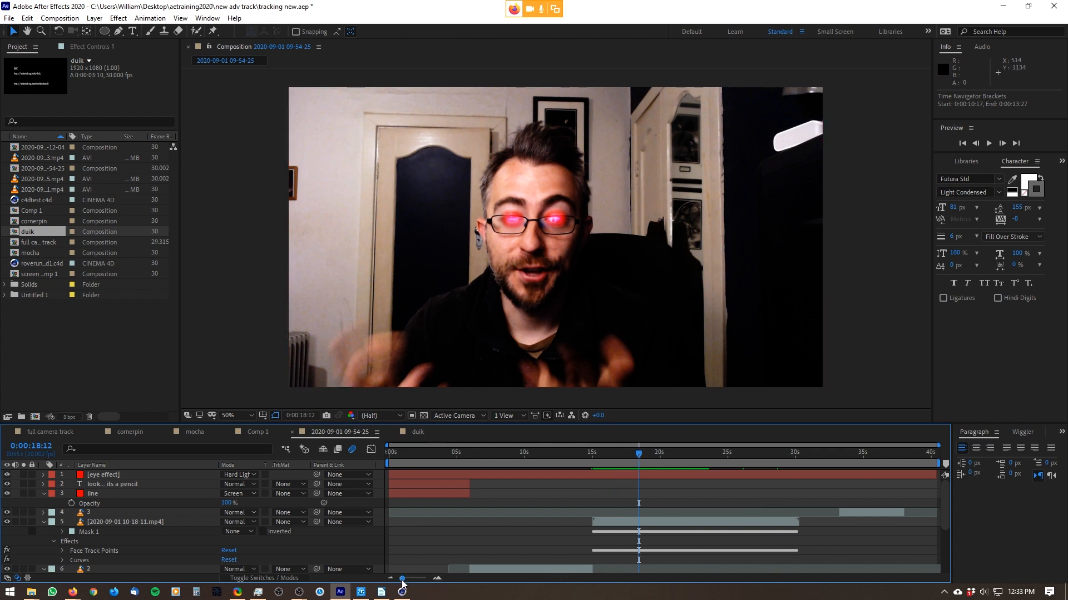
pyautogui.moveTo(401, 580); pyautogui.dragTo(400, 580)
pyautogui.moveTo(406, 455); pyautogui.dragTo(360, 456)
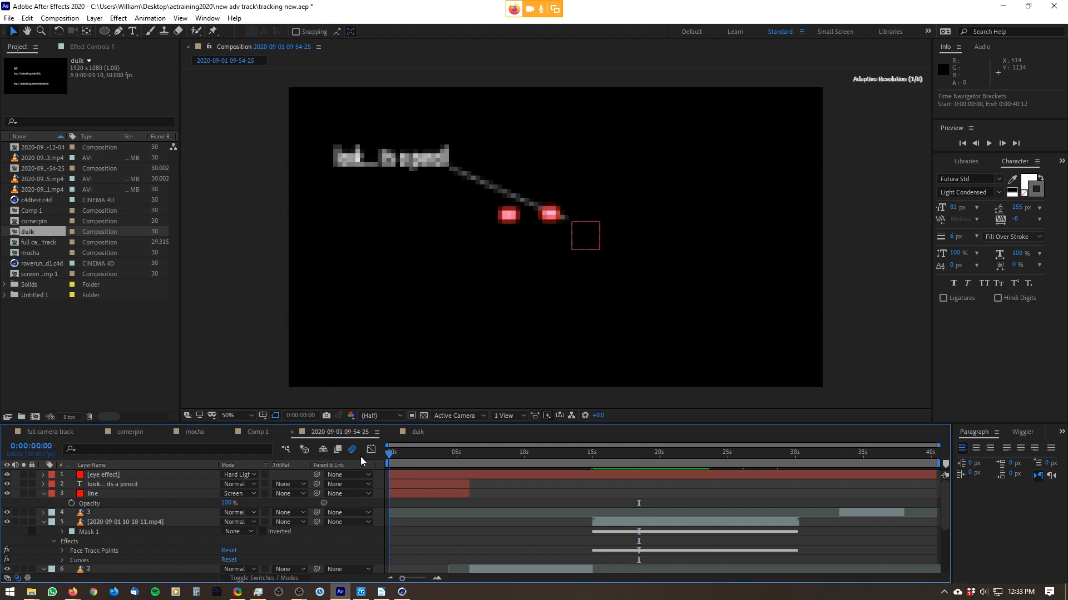
pyautogui.press('space')
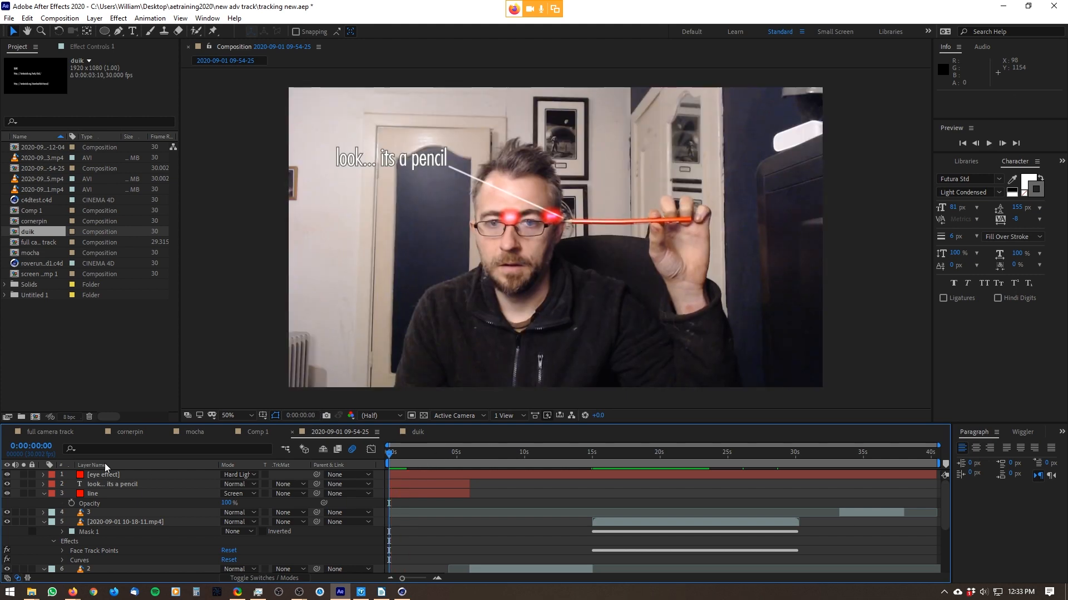
pyautogui.press('space')
# - Trim the eye effect layer's start to about 15 seconds and shorten the work area to end at 0:00:05:28
pyautogui.click(7, 475)
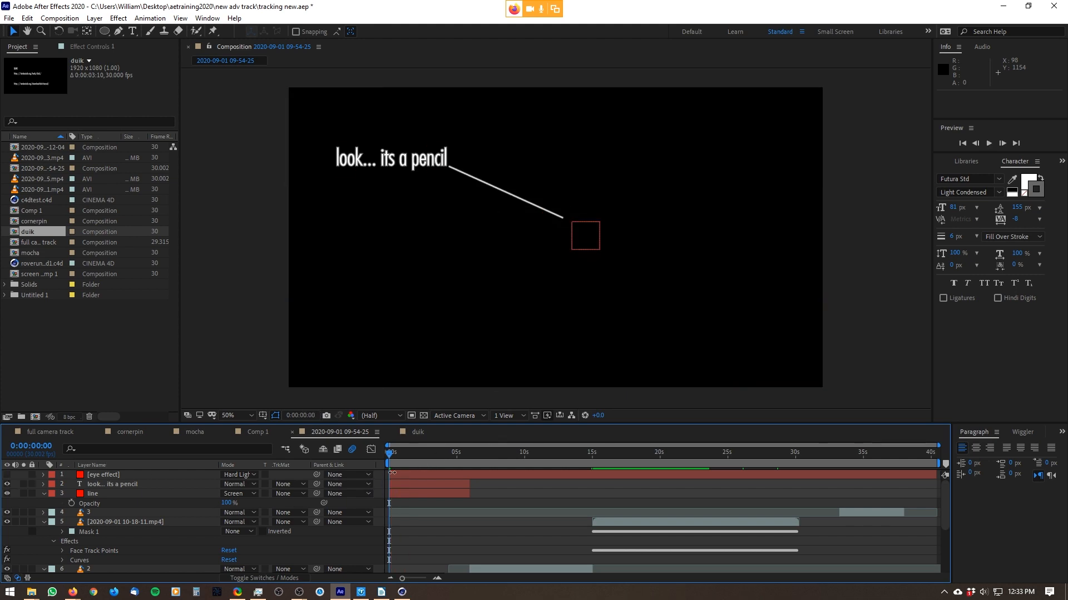
pyautogui.moveTo(392, 472); pyautogui.dragTo(585, 522)
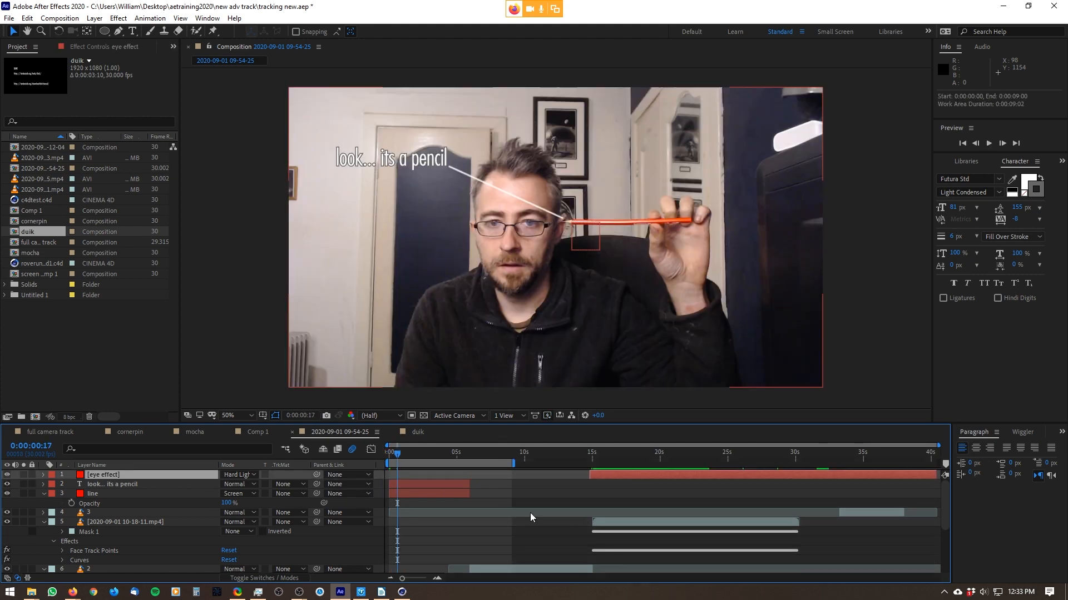
pyautogui.scroll(-3, 949, 526)
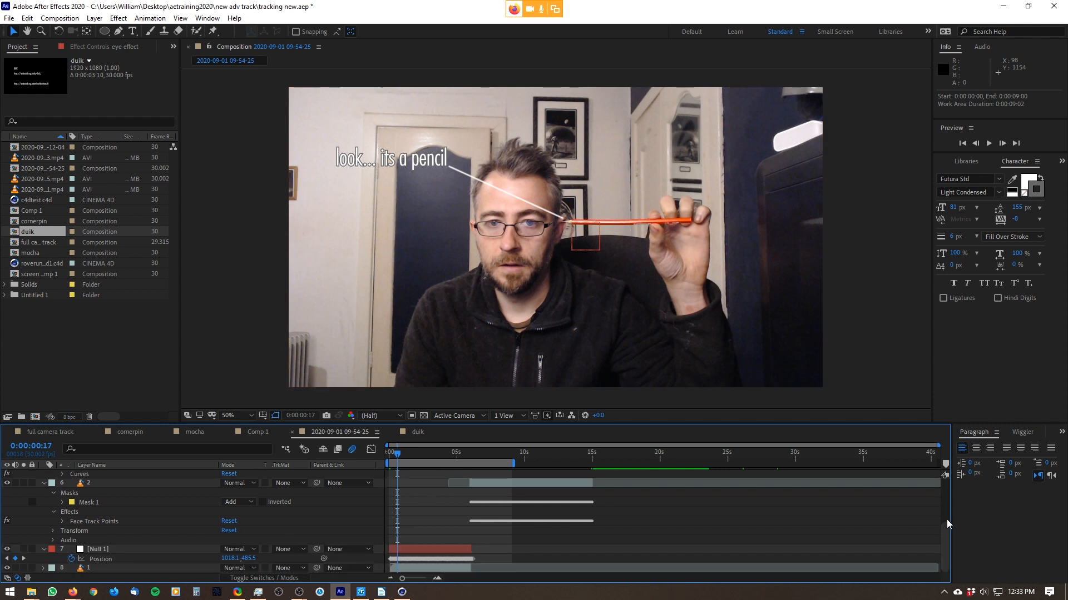
pyautogui.moveTo(508, 461); pyautogui.dragTo(477, 471)
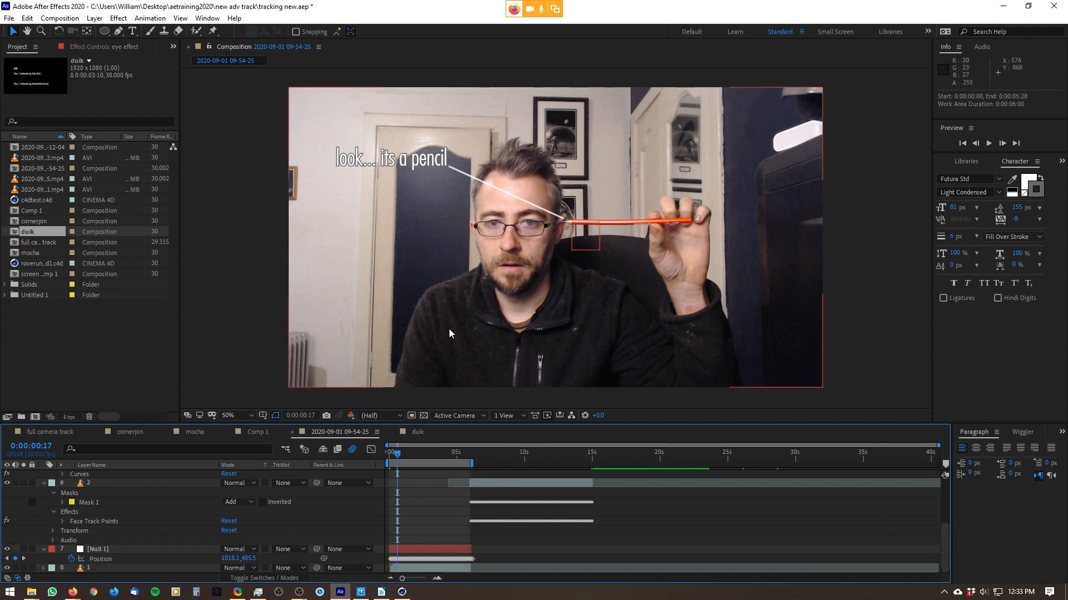
# - Preview the work area and examine how the label line follows the pencil tip around 0:00:02:28
pyautogui.press('space')
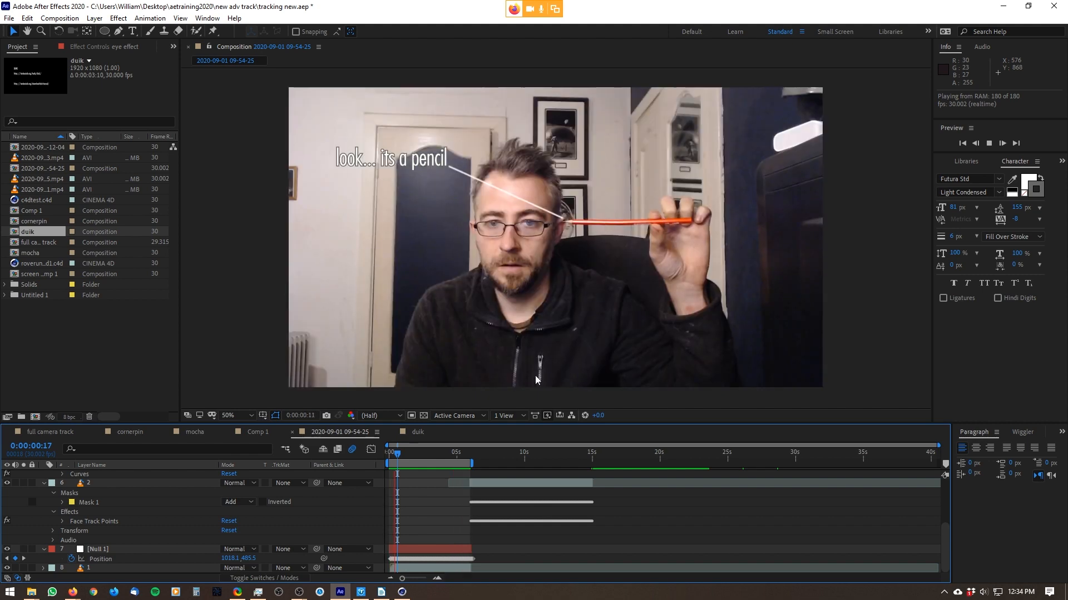
pyautogui.click(424, 454)
pyautogui.moveTo(425, 455)
pyautogui.mouseDown()
pyautogui.moveTo(390, 453)
pyautogui.moveTo(458, 462)
pyautogui.moveTo(412, 459)
pyautogui.moveTo(429, 457)
pyautogui.mouseUp()
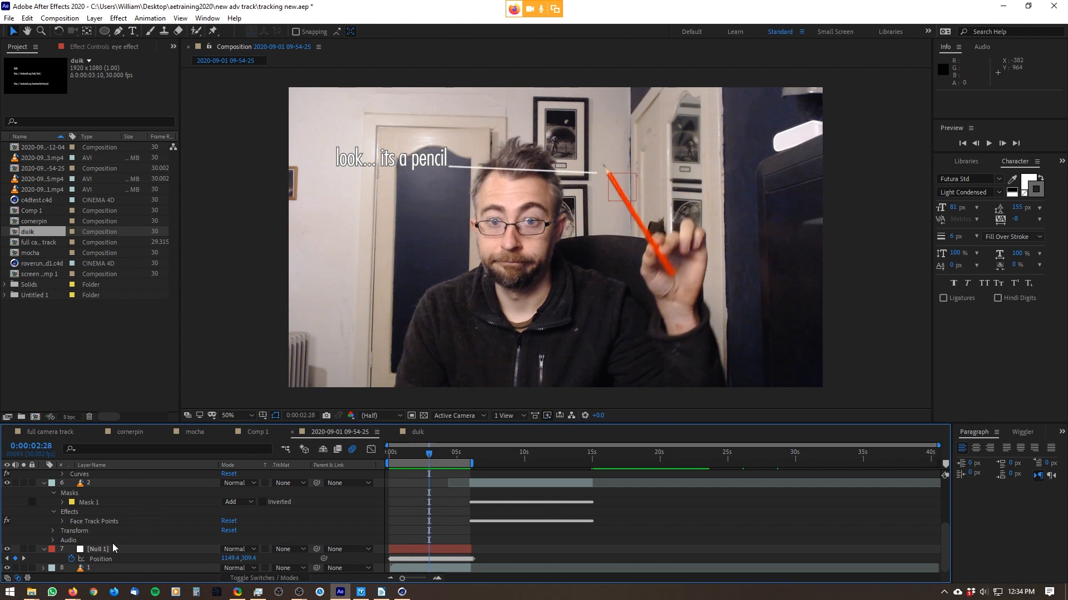
pyautogui.rightClick(113, 568)
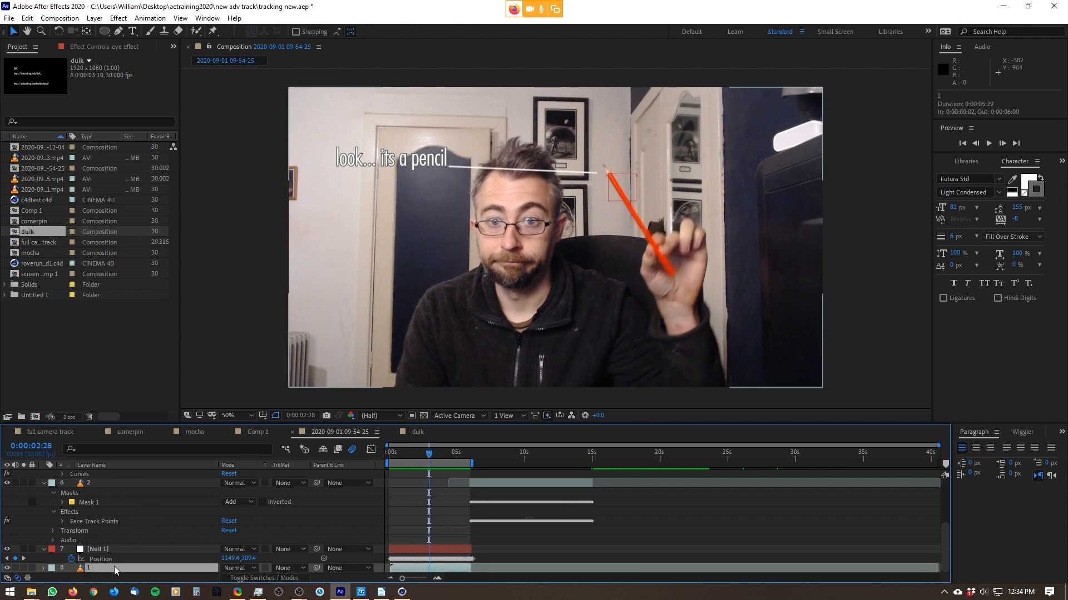
pyautogui.click(58, 152)
pyautogui.click(52, 159)
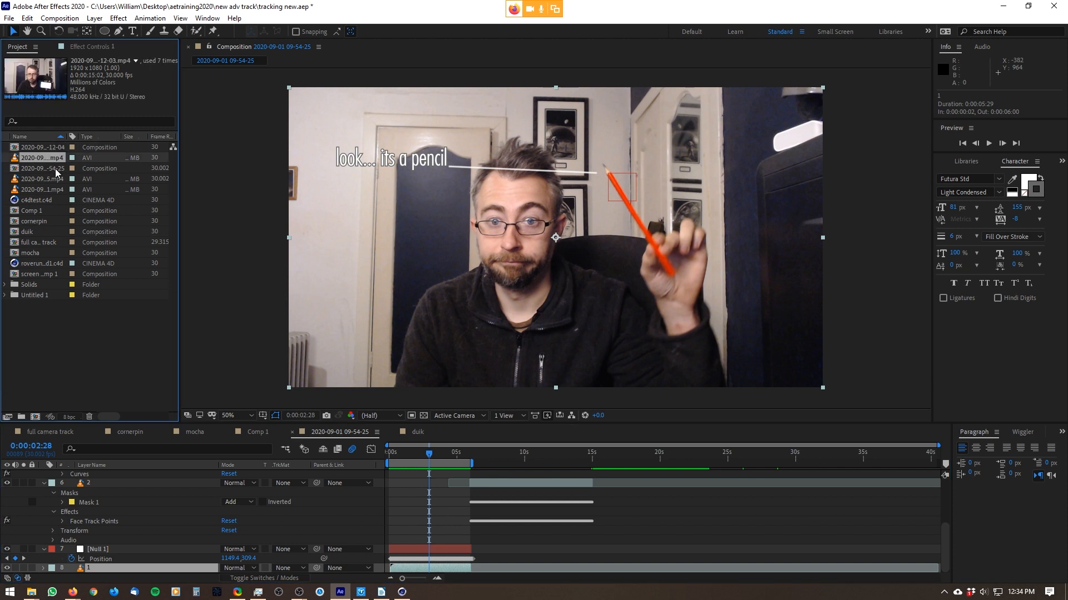
pyautogui.click(47, 179)
pyautogui.moveTo(43, 179); pyautogui.dragTo(39, 424)
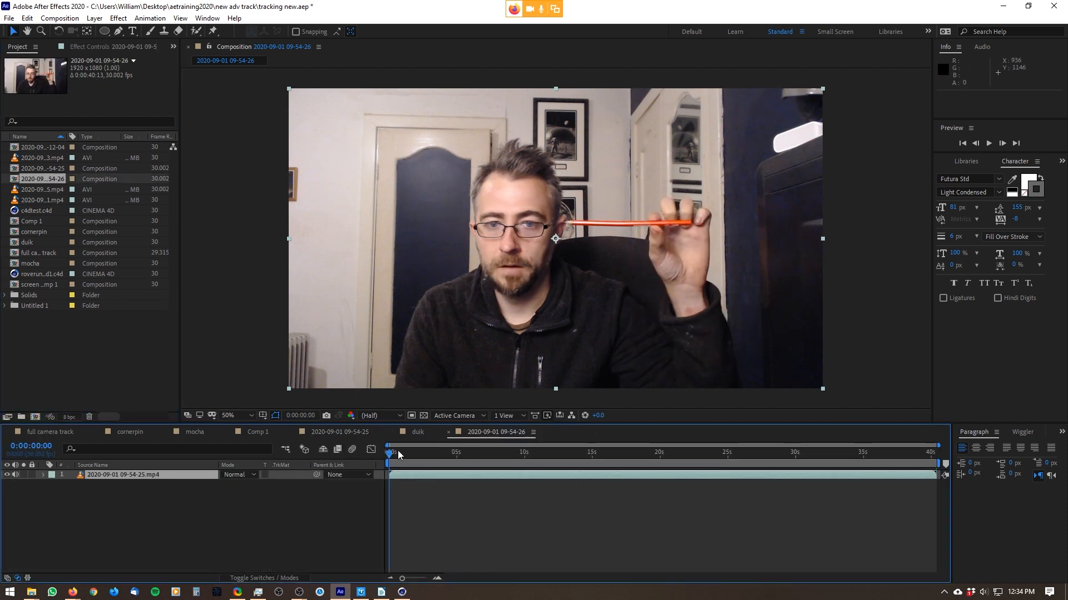
# - Set the work area to end at 0:00:06:03 and trim the composition to it
pyautogui.moveTo(392, 453); pyautogui.dragTo(436, 459)
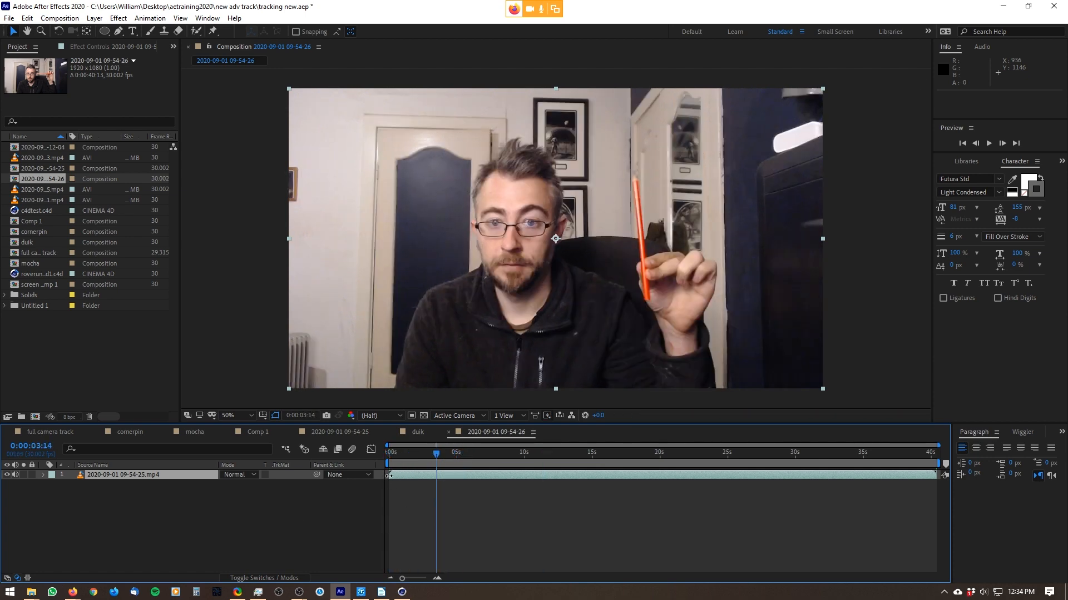
pyautogui.moveTo(941, 463); pyautogui.dragTo(478, 474)
pyautogui.click(60, 18)
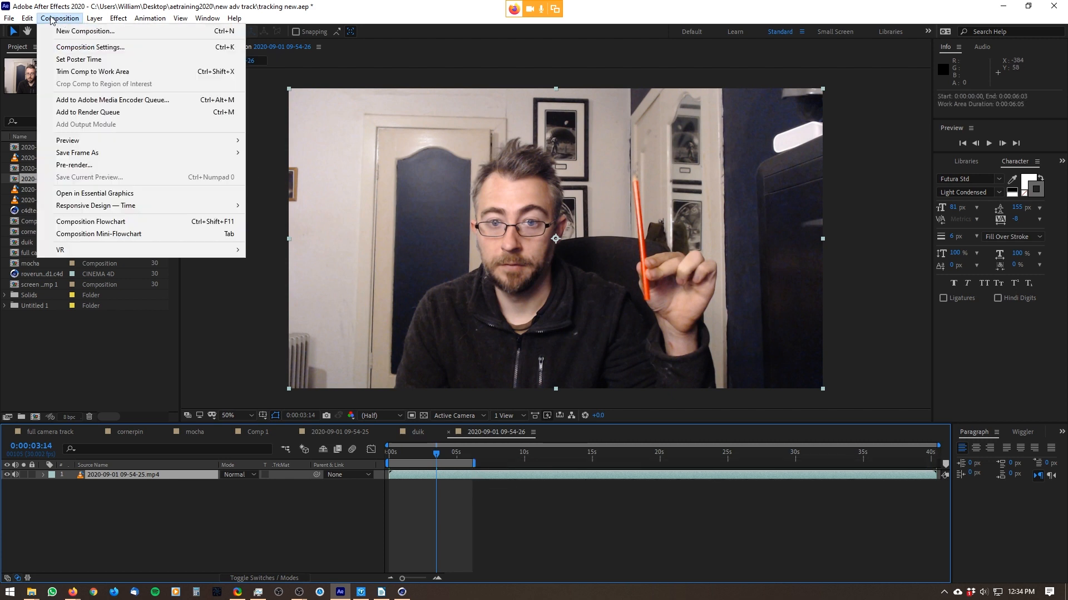
pyautogui.click(92, 72)
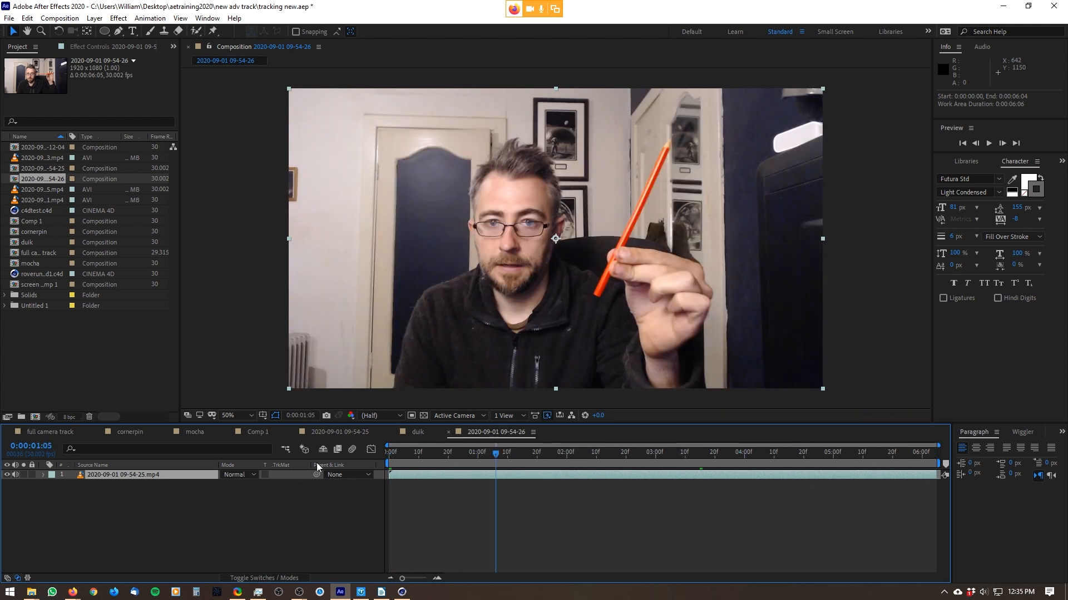
# - Go to 0:00:04:07, show the Tracker controls and enlarge their area
pyautogui.click(768, 457)
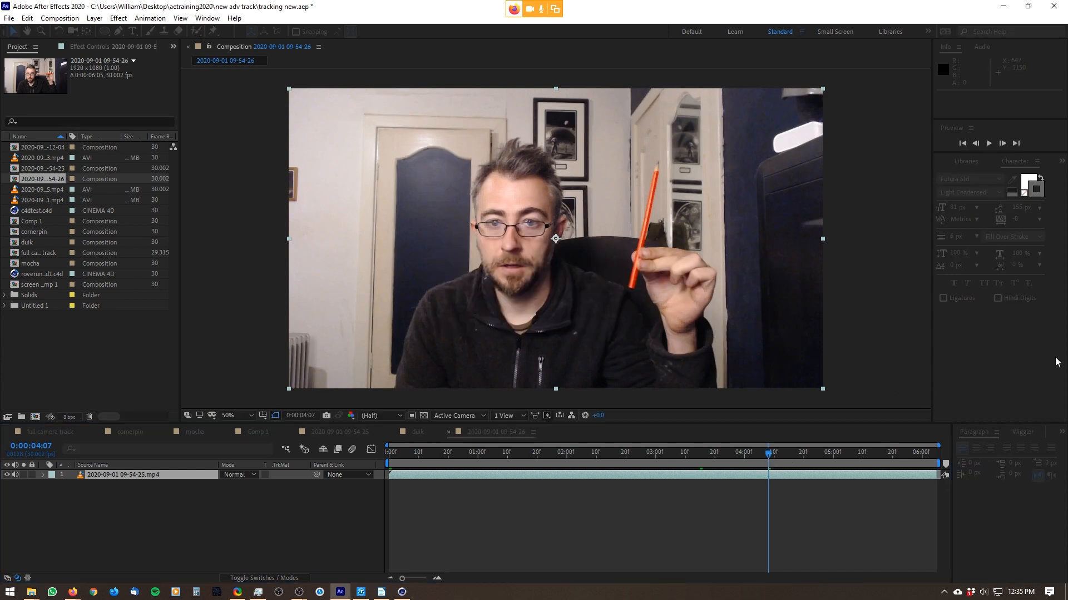
pyautogui.click(212, 23)
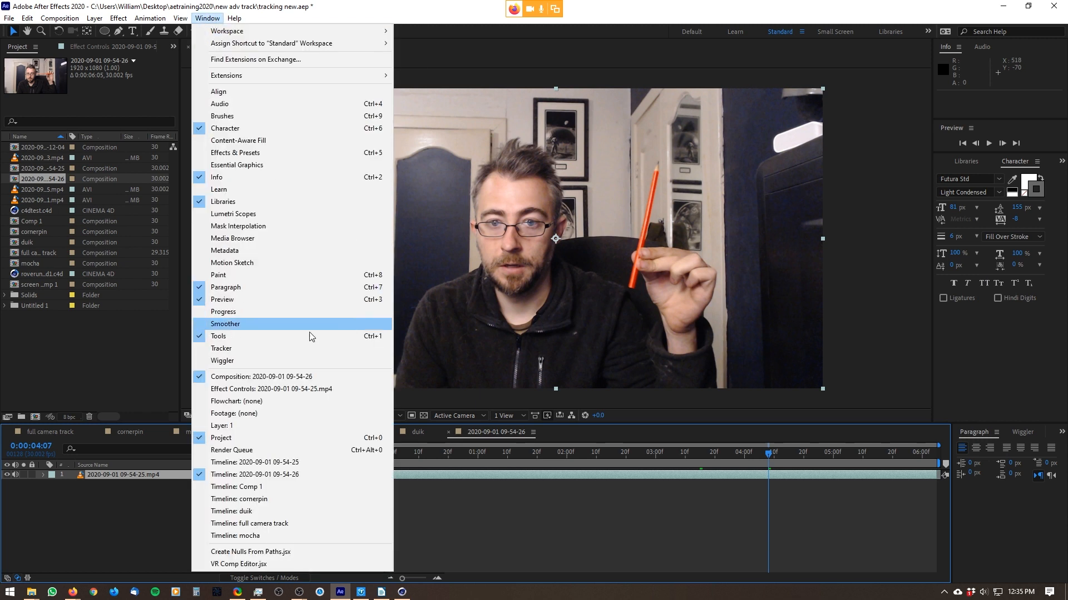
pyautogui.click(222, 349)
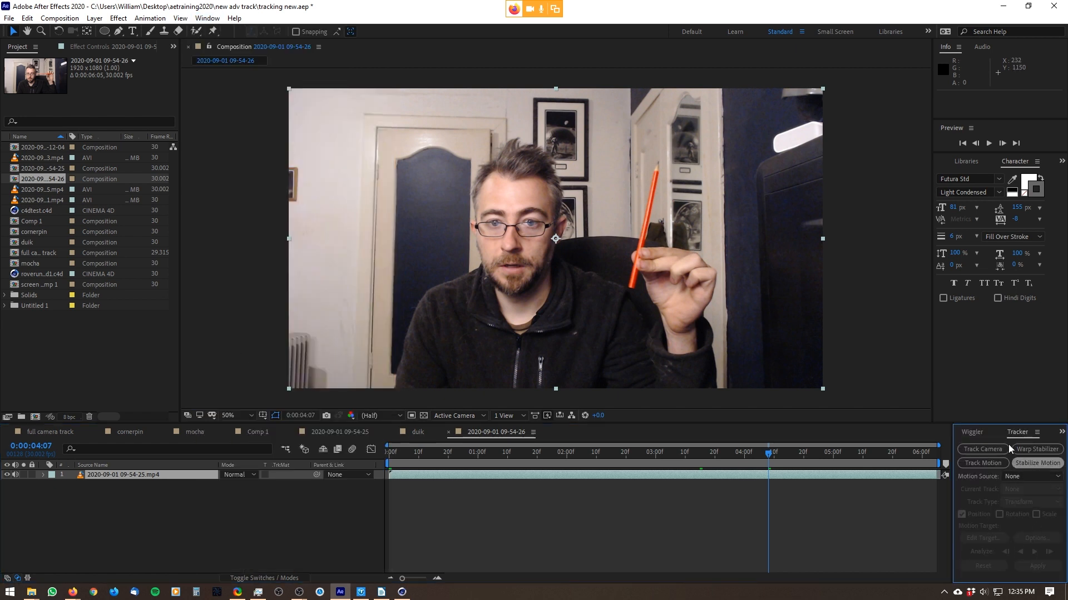
pyautogui.moveTo(999, 425); pyautogui.dragTo(916, 396)
pyautogui.click(165, 426)
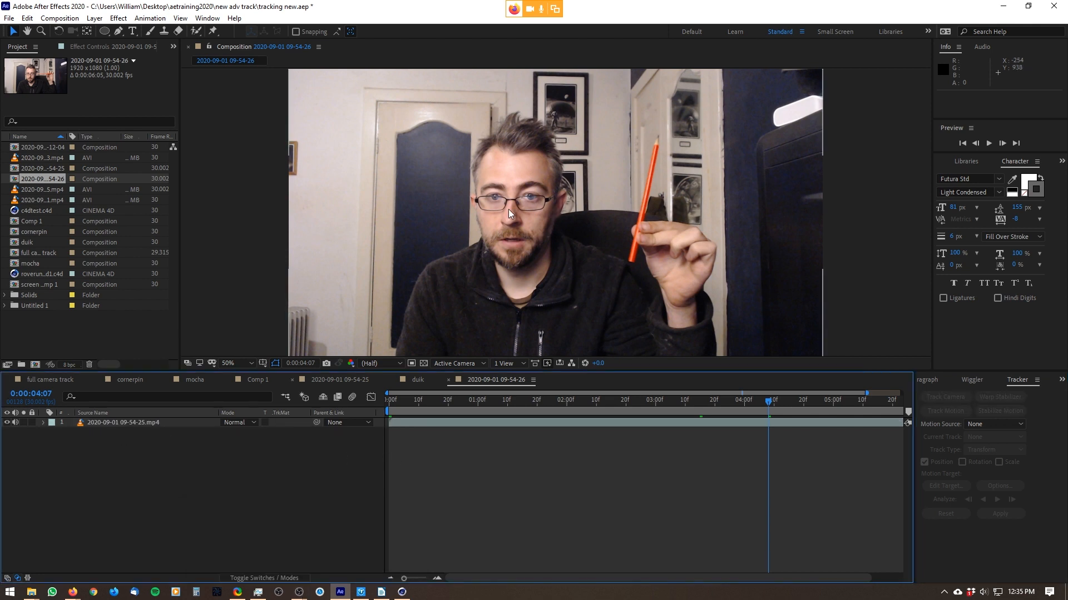
pyautogui.click(139, 423)
pyautogui.click(698, 497)
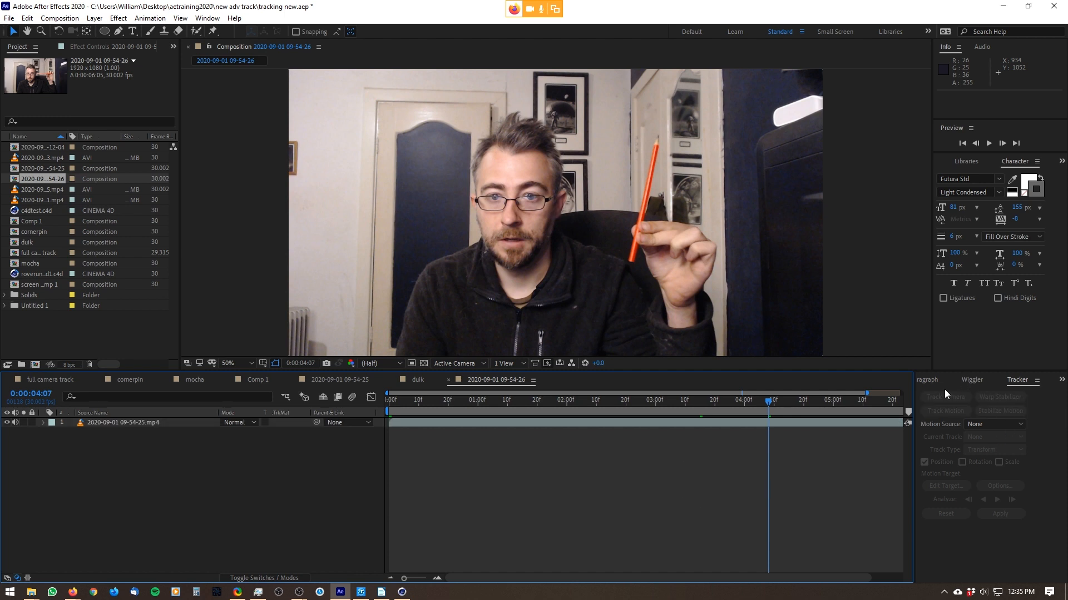
pyautogui.click(135, 423)
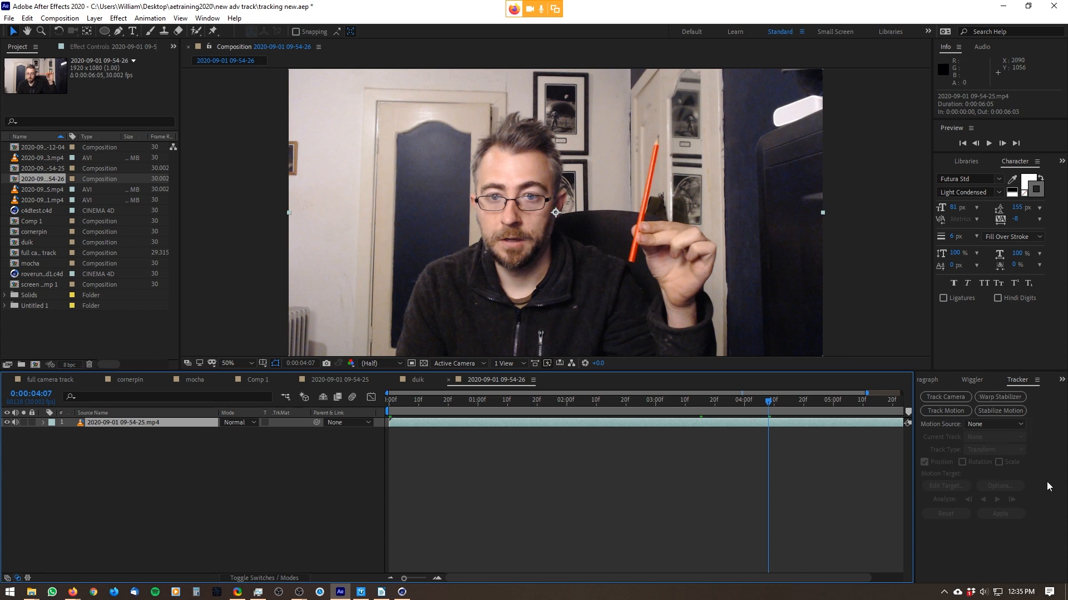
pyautogui.click(955, 409)
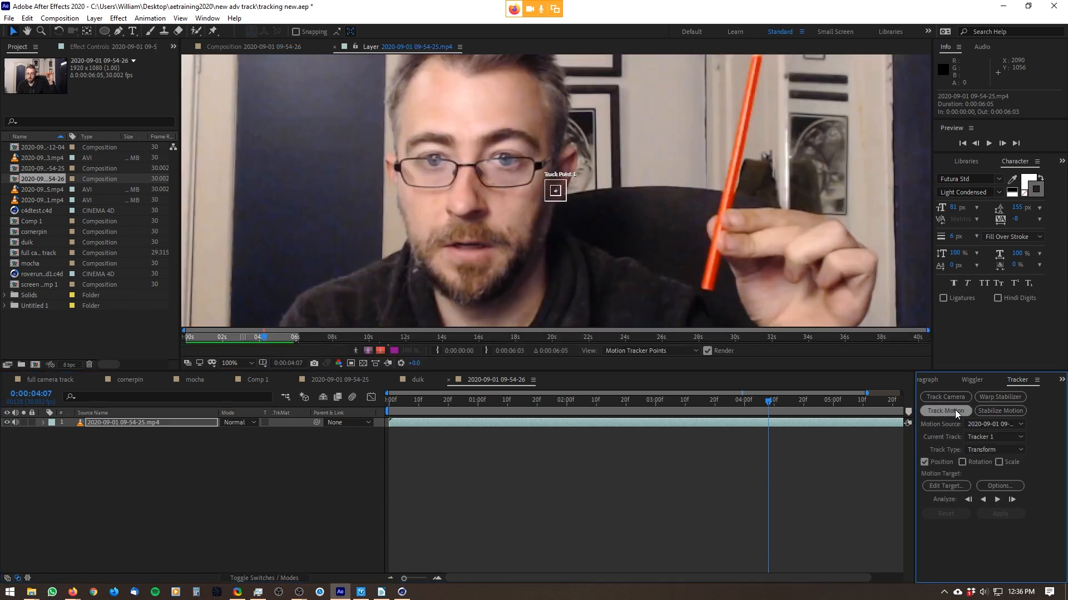
# - Check the tracker's motion source and track type options, keeping the footage as source and Transform as type
pyautogui.scroll(-2, 595, 149)
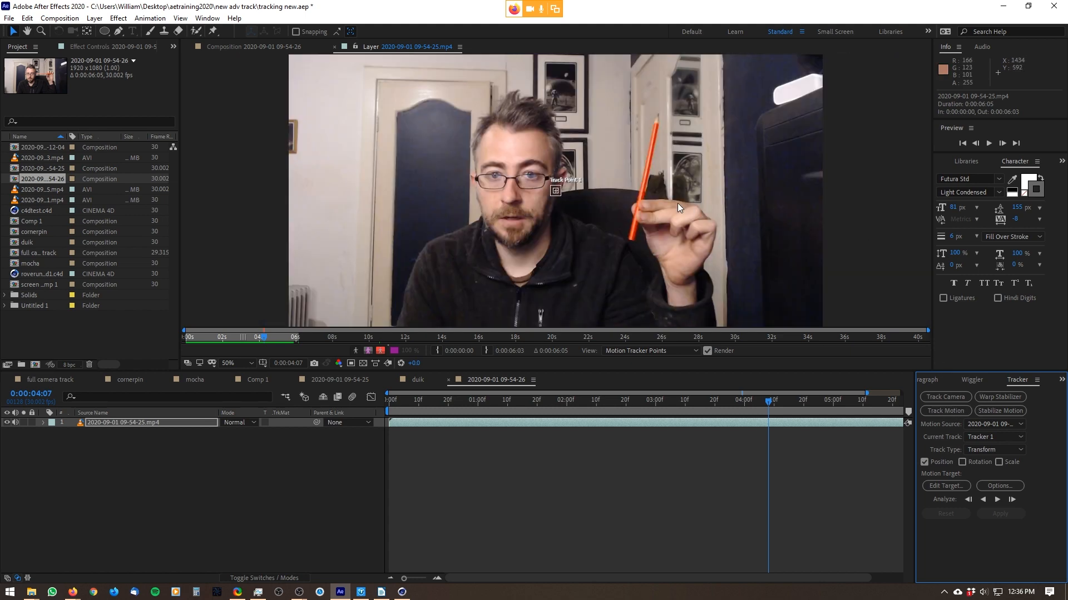
pyautogui.scroll(2, 599, 152)
pyautogui.scroll(-2, 749, 203)
pyautogui.click(990, 425)
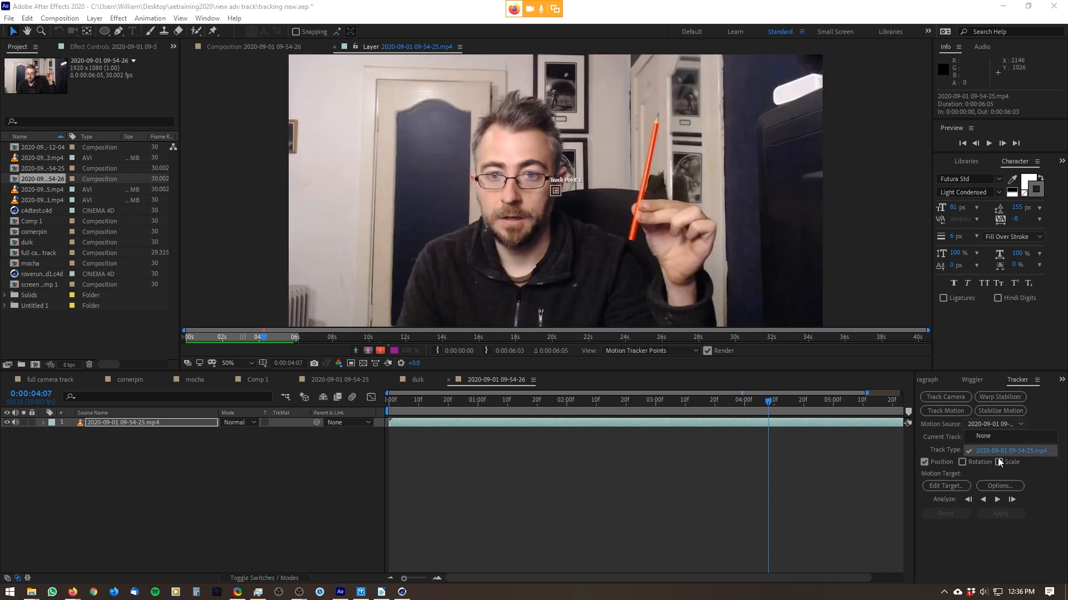
pyautogui.click(1012, 453)
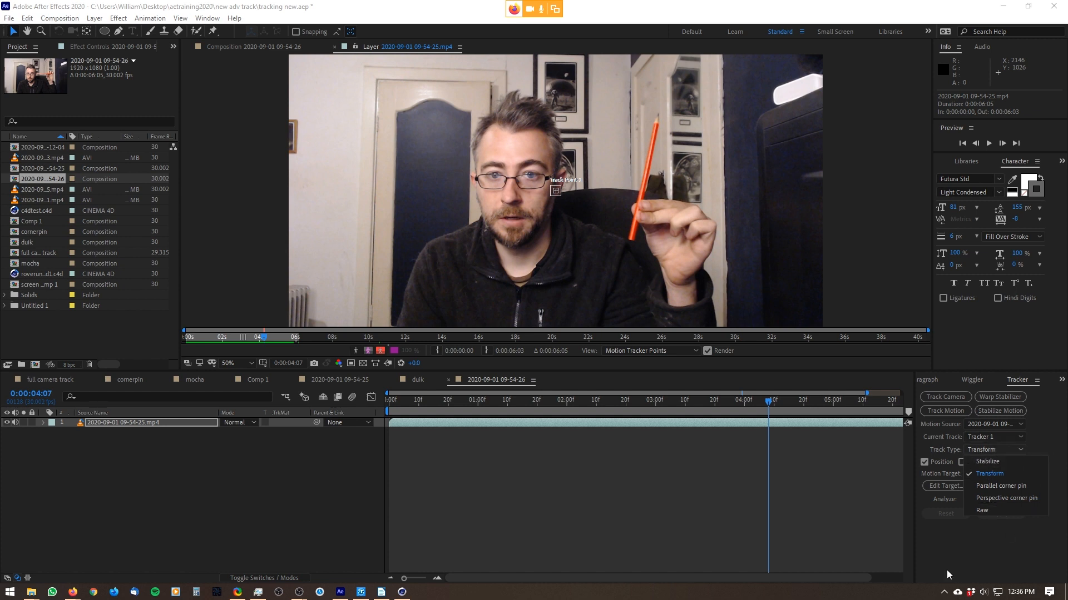
pyautogui.click(966, 526)
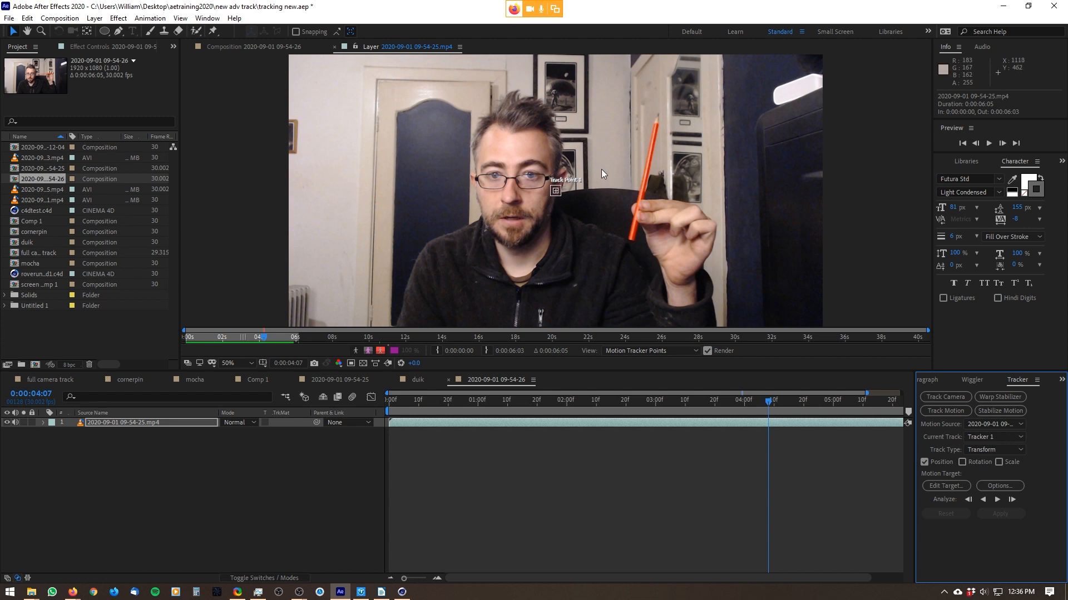
# - Place Track Point 1 on the lower end of the orange pencil
pyautogui.scroll(2, 601, 169)
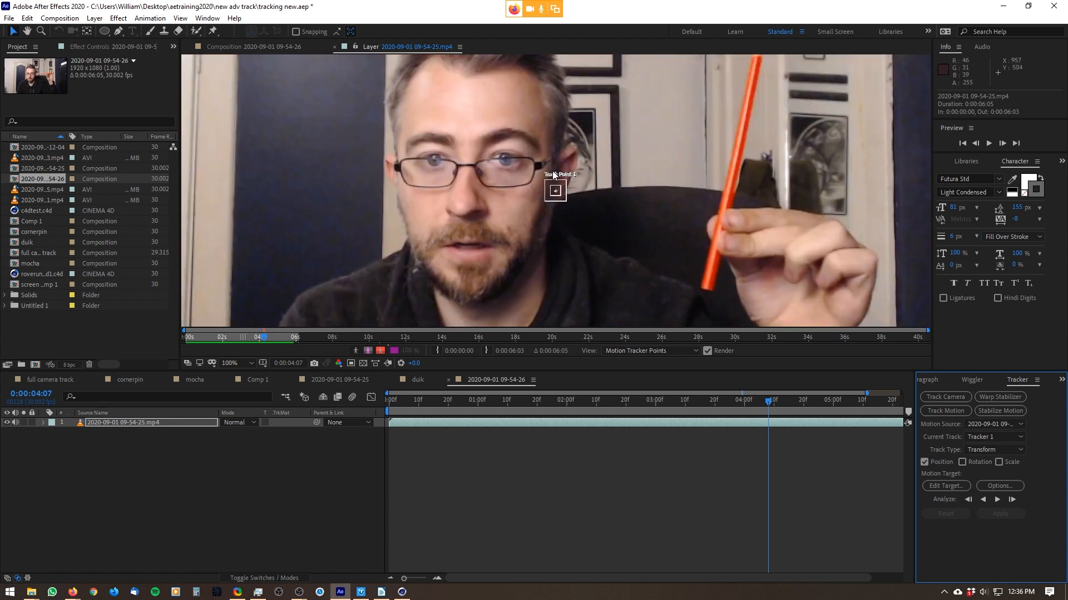
pyautogui.moveTo(591, 177)
pyautogui.mouseDown()
pyautogui.moveTo(495, 161)
pyautogui.moveTo(462, 179)
pyautogui.moveTo(526, 159)
pyautogui.moveTo(534, 211)
pyautogui.moveTo(614, 257)
pyautogui.moveTo(623, 274)
pyautogui.moveTo(735, 229)
pyautogui.moveTo(789, 238)
pyautogui.moveTo(790, 248)
pyautogui.moveTo(782, 239)
pyautogui.moveTo(643, 254)
pyautogui.moveTo(600, 278)
pyautogui.moveTo(626, 139)
pyautogui.moveTo(645, 261)
pyautogui.moveTo(611, 282)
pyautogui.moveTo(692, 153)
pyautogui.moveTo(615, 276)
pyautogui.moveTo(659, 151)
pyautogui.moveTo(595, 295)
pyautogui.moveTo(610, 289)
pyautogui.moveTo(609, 275)
pyautogui.mouseUp()
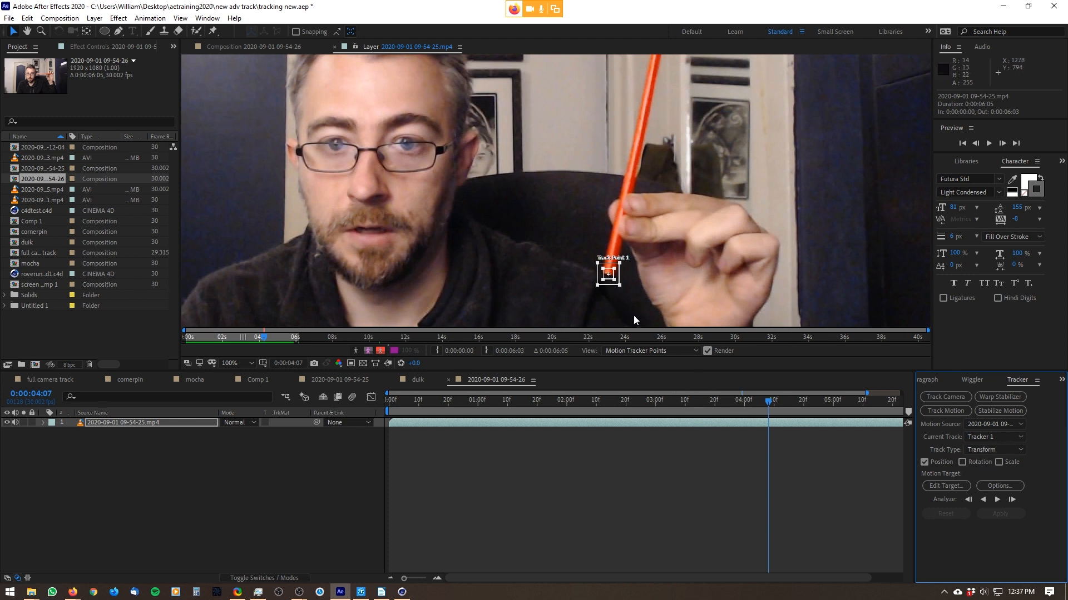
# - Analyze the motion forward to the end of the clip and return to Track Point 1's first keyframe at 0:00:04:07
pyautogui.click(997, 499)
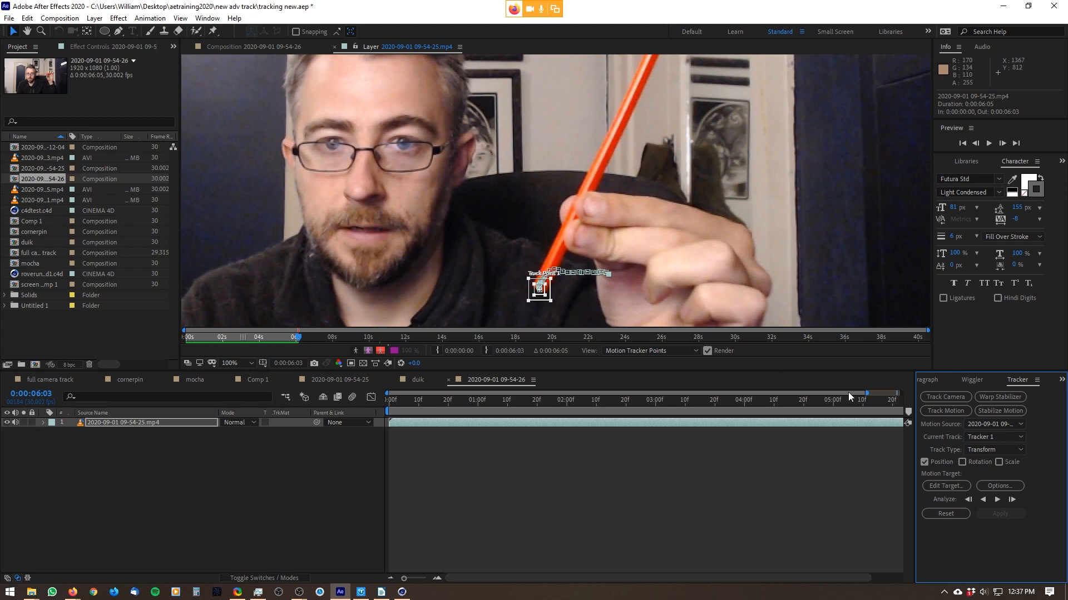
pyautogui.moveTo(890, 402); pyautogui.dragTo(650, 425)
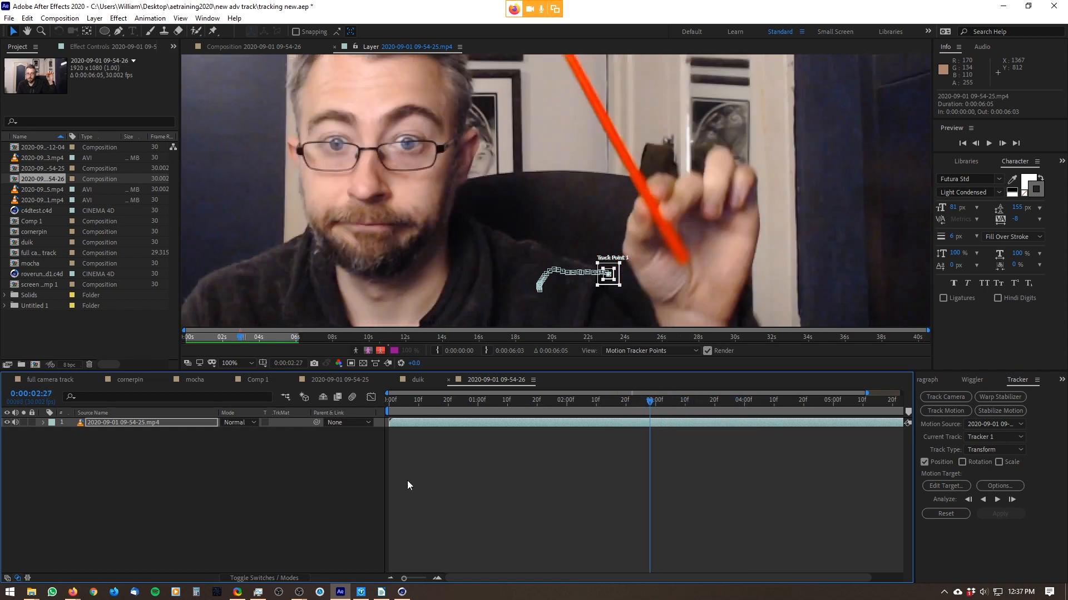
pyautogui.press('u')
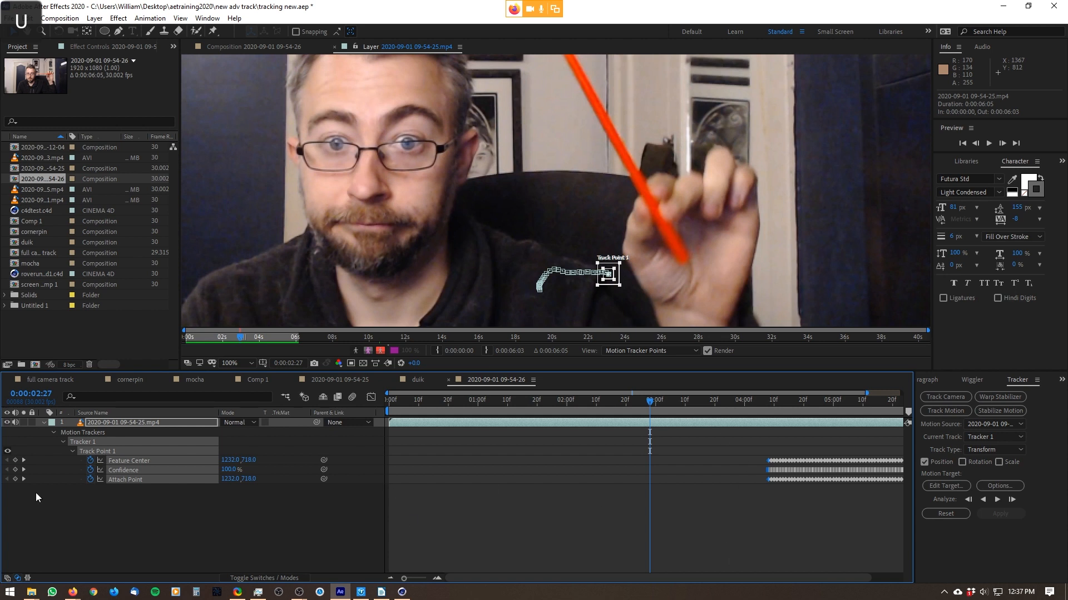
pyautogui.click(23, 461)
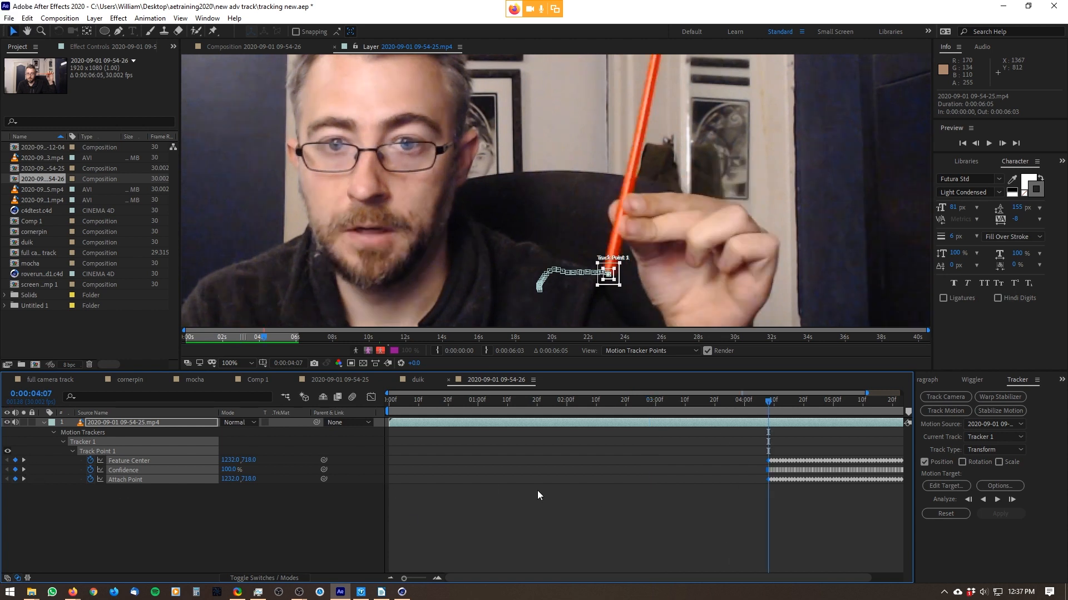
# - Analyze the motion backward from 0:00:04:07 and check the tracked frames, ending at 0:00:03:16
pyautogui.click(983, 501)
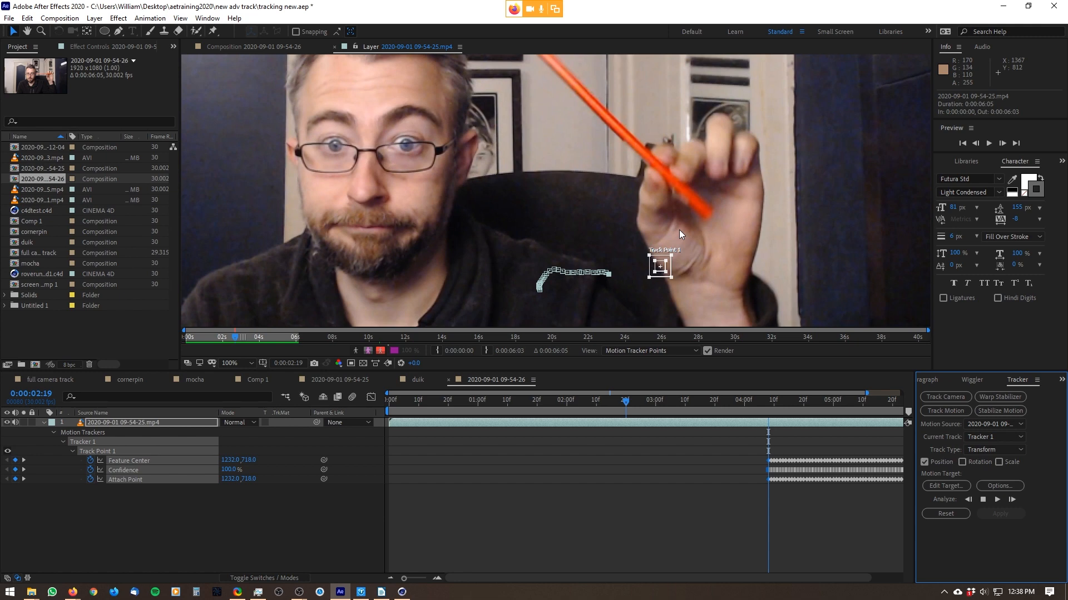
pyautogui.moveTo(688, 405); pyautogui.dragTo(635, 405)
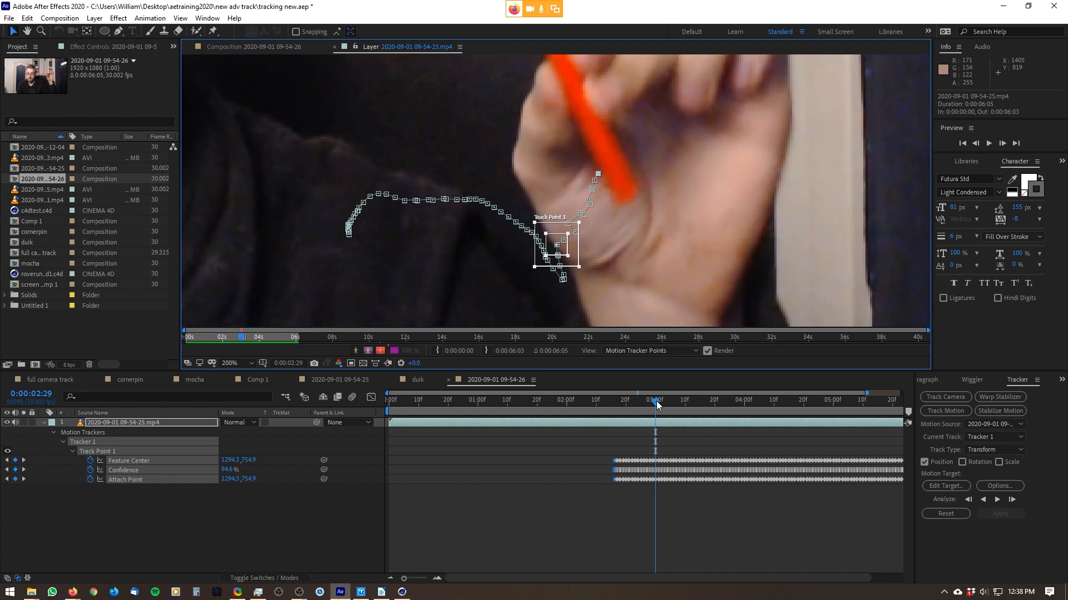
pyautogui.moveTo(656, 406); pyautogui.dragTo(705, 405)
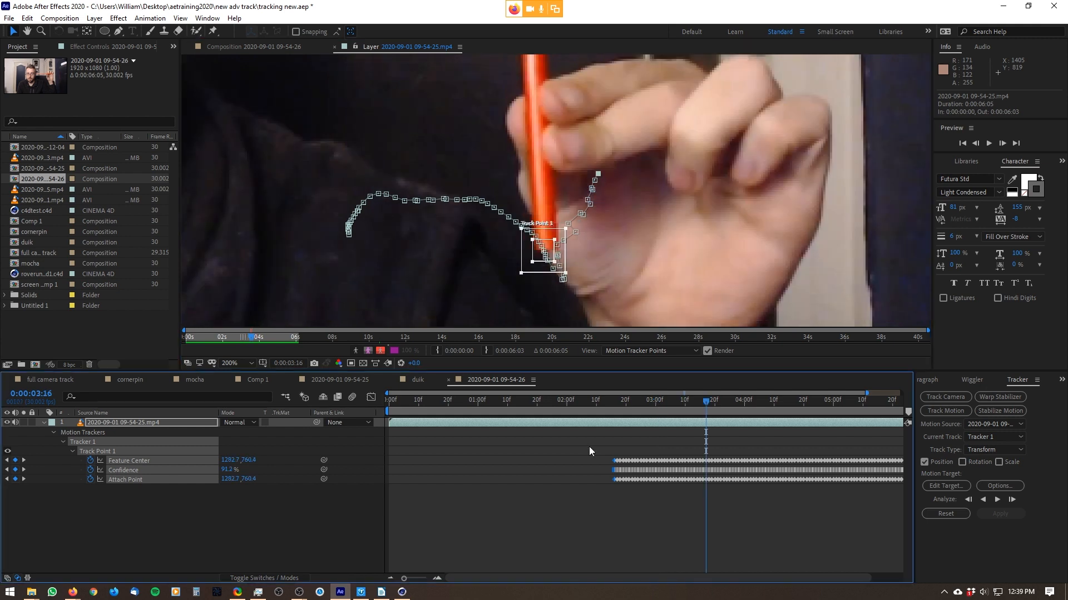
# - Delete all of Track Point 1's keyframes before 0:00:03:16
pyautogui.moveTo(589, 451); pyautogui.dragTo(698, 512)
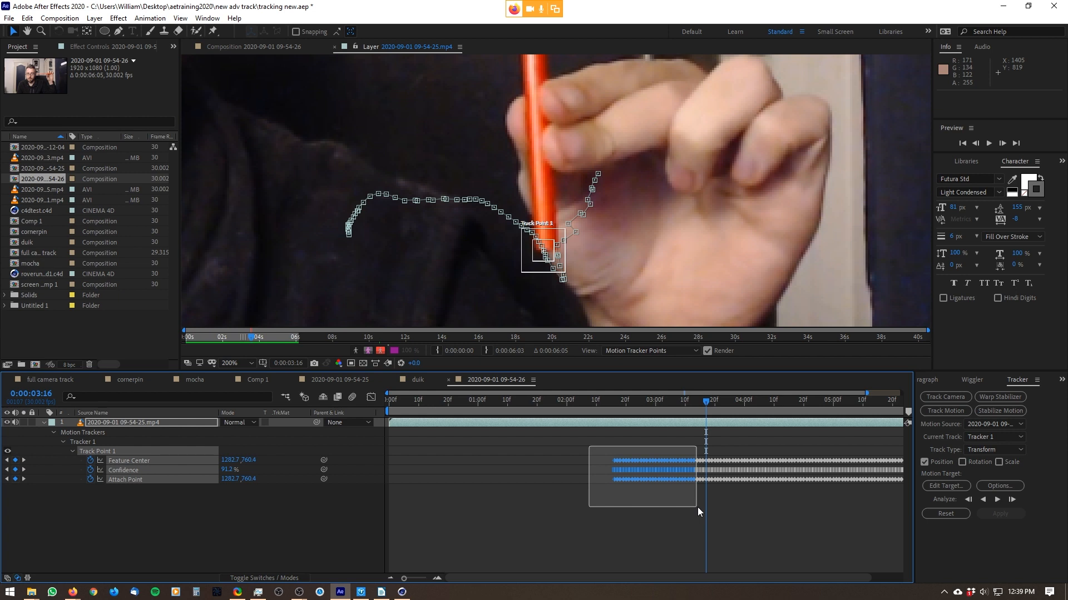
pyautogui.moveTo(697, 507); pyautogui.dragTo(697, 507)
pyautogui.press('Delete')
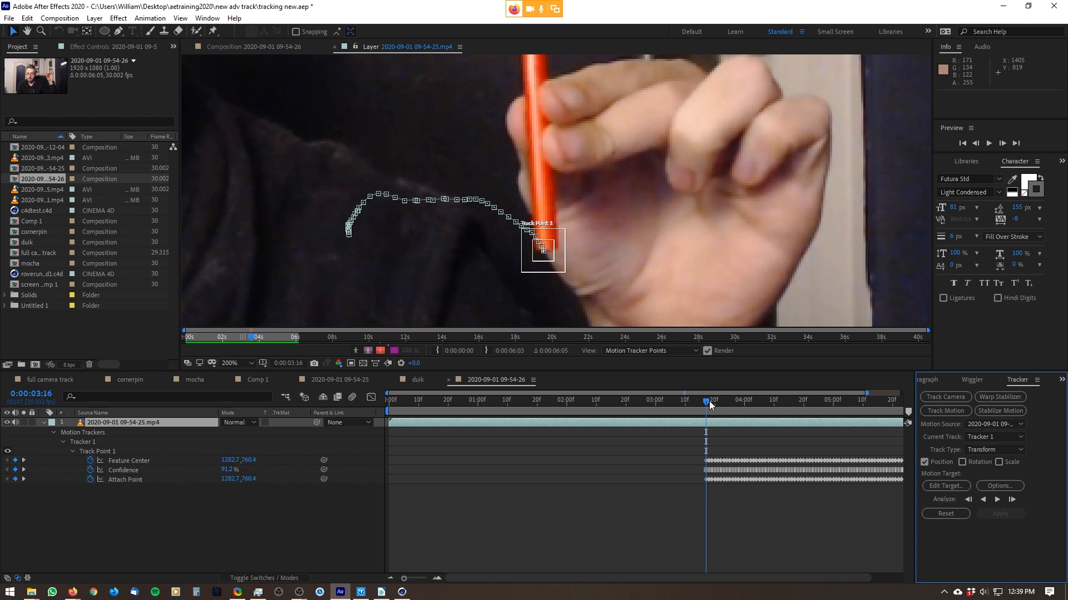
# - Analyze backward one frame at a time to 0:00:03:12 and recentre Track Point 1 on the pencil's lower tip there
pyautogui.moveTo(709, 402); pyautogui.dragTo(702, 402)
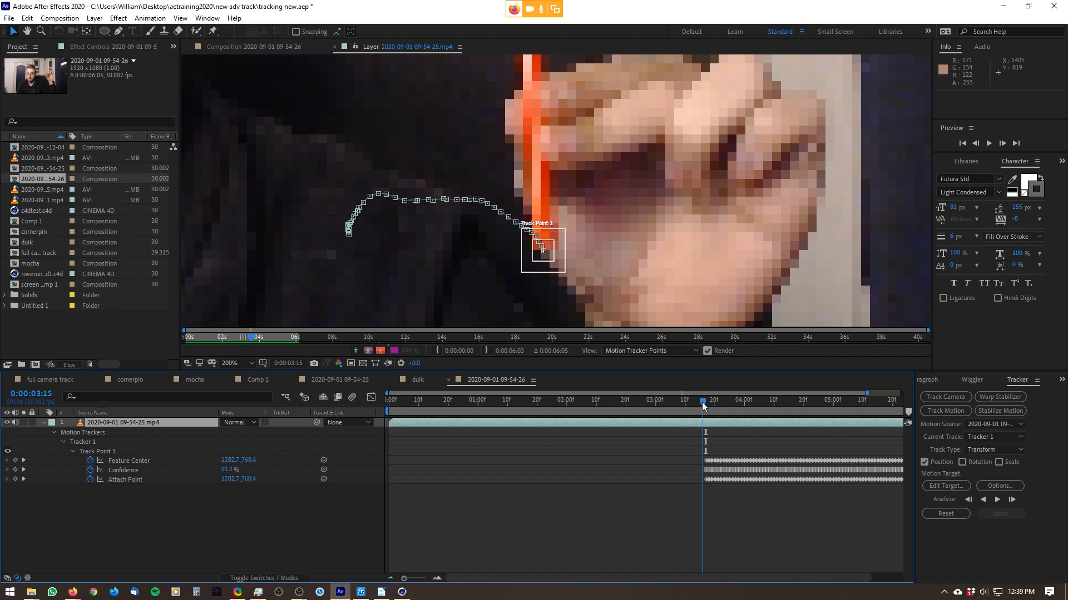
pyautogui.click(969, 500)
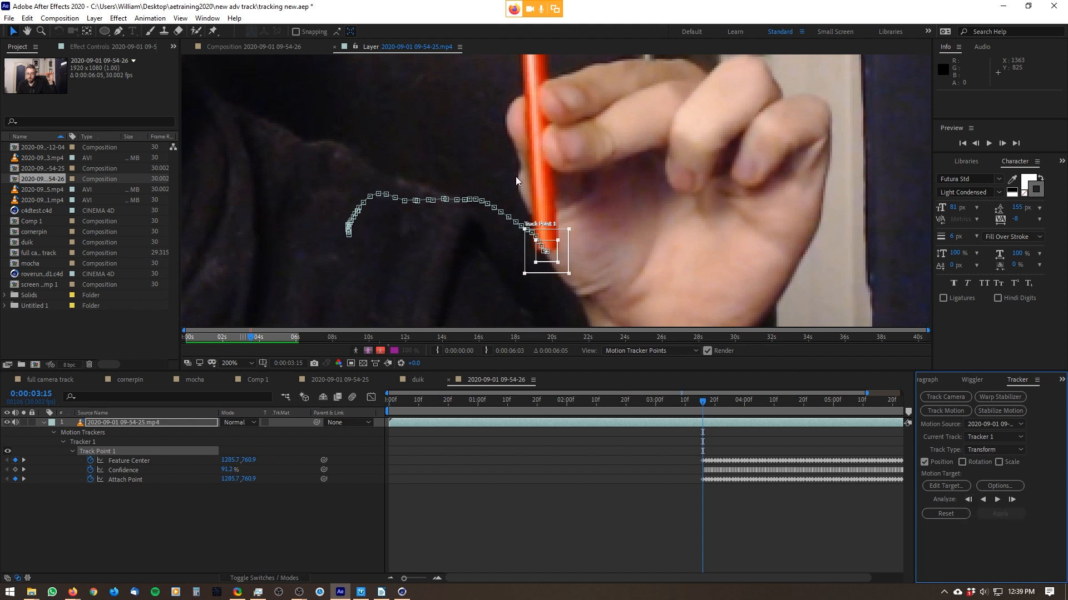
pyautogui.click(969, 499)
pyautogui.click(969, 499)
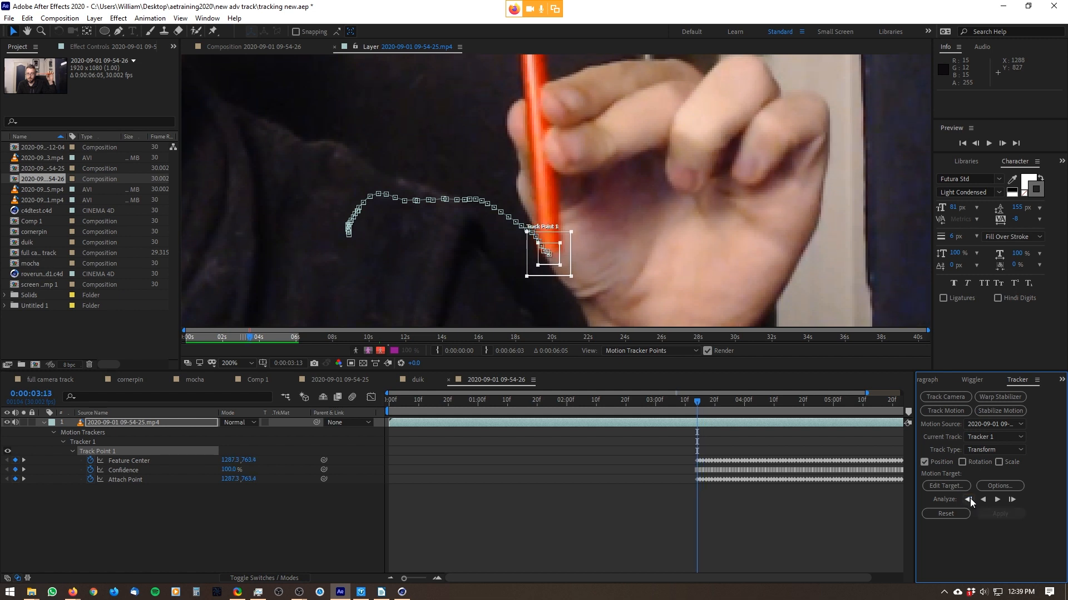
pyautogui.click(969, 499)
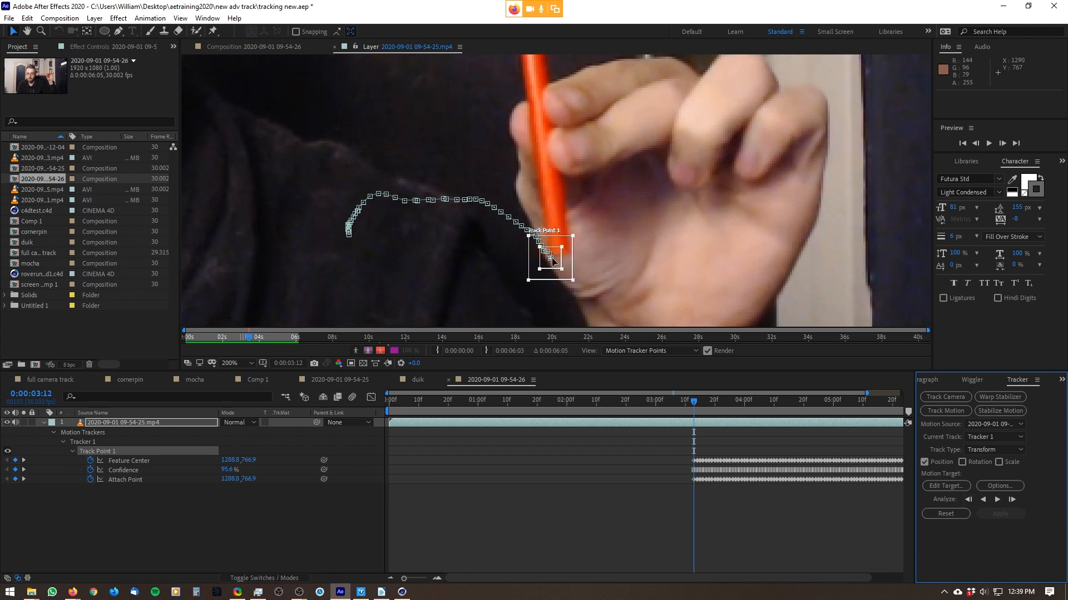
pyautogui.moveTo(559, 268); pyautogui.dragTo(567, 265)
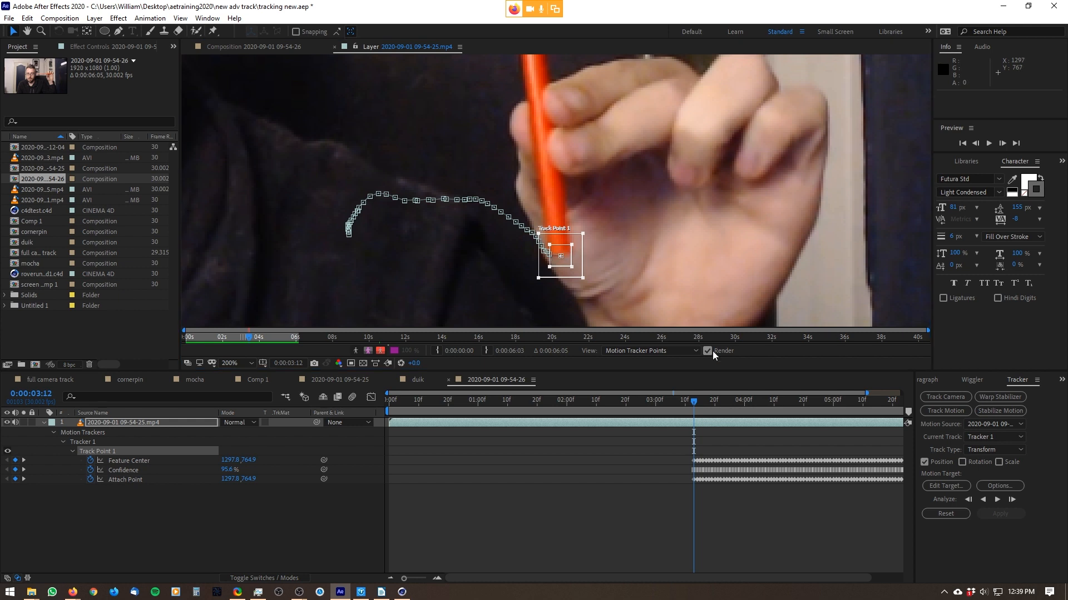
# - Analyze the motion continuously backward from 0:00:03:12 and stop at 0:00:02:10
pyautogui.click(983, 499)
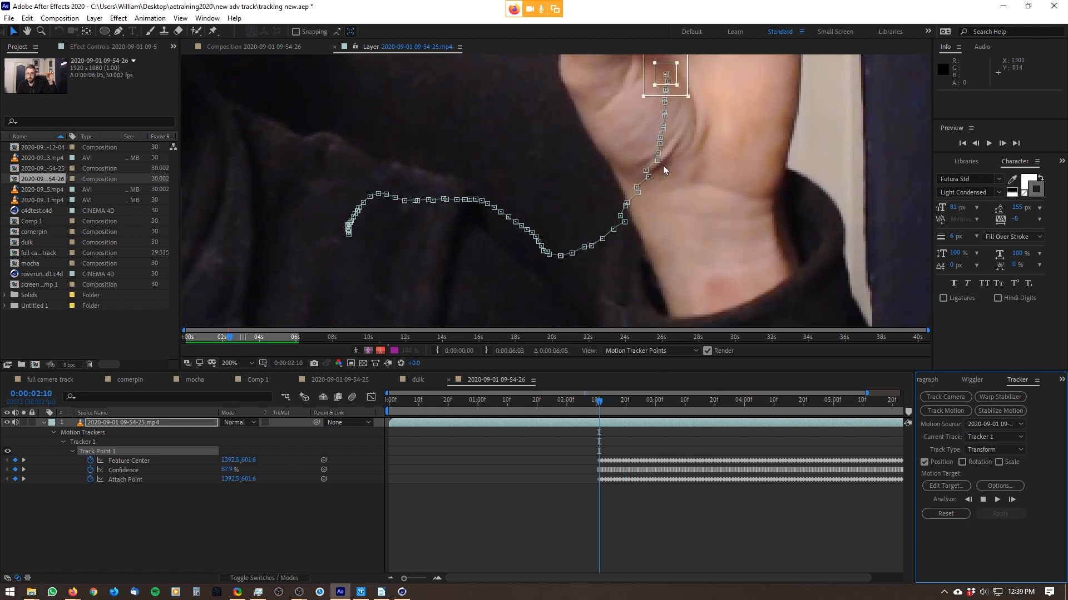
pyautogui.moveTo(762, 126); pyautogui.dragTo(653, 252)
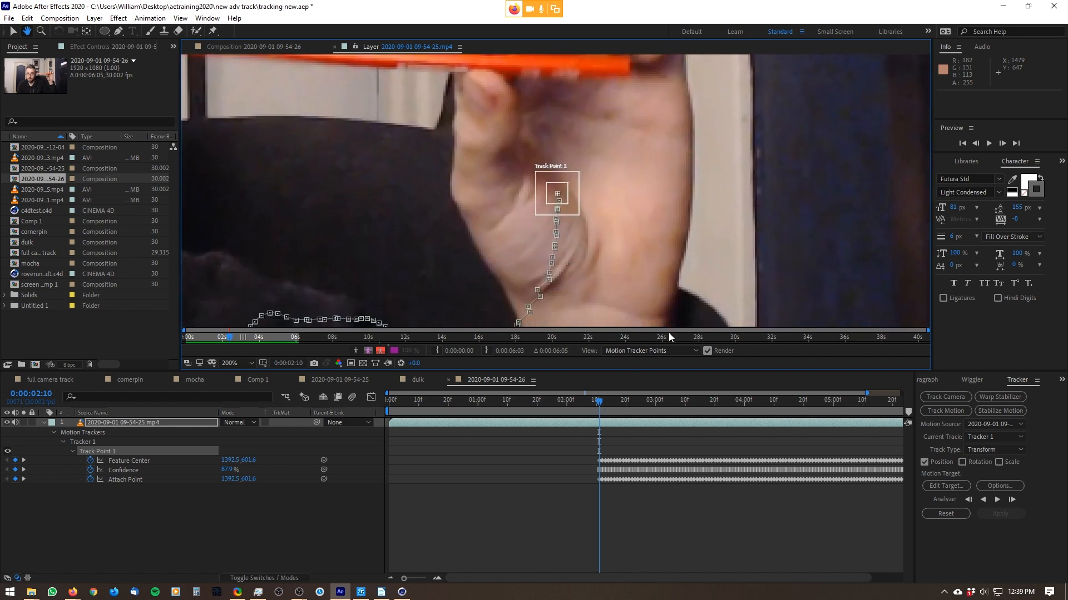
pyautogui.press('v')
# - Delete all of Track Point 1's keyframes before 0:00:02:23
pyautogui.moveTo(604, 400); pyautogui.dragTo(634, 401)
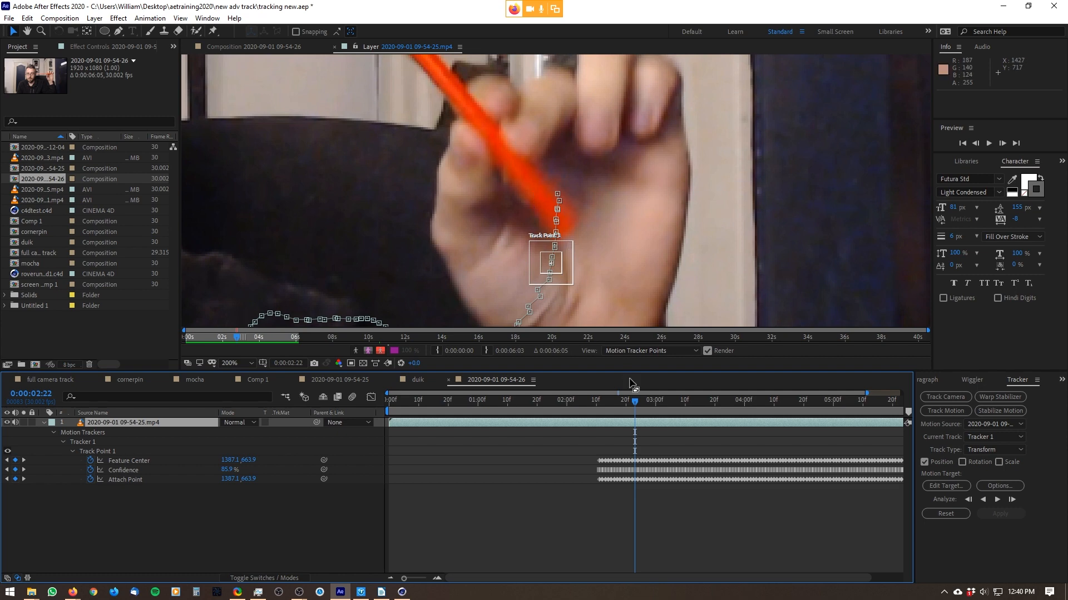
pyautogui.moveTo(635, 400)
pyautogui.mouseDown()
pyautogui.moveTo(645, 400)
pyautogui.moveTo(636, 400)
pyautogui.mouseUp()
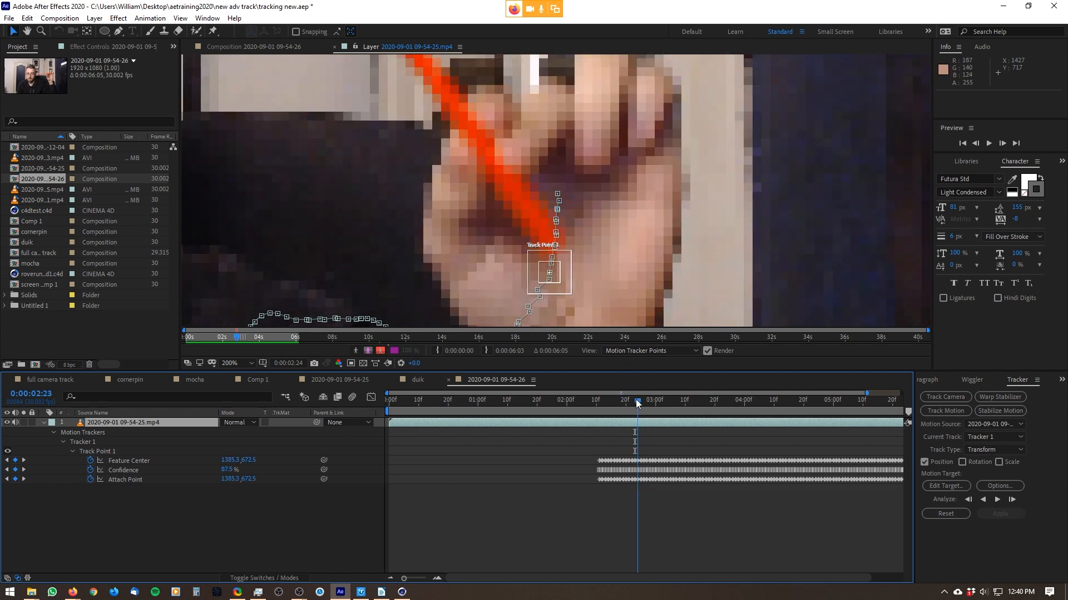
pyautogui.moveTo(557, 443); pyautogui.dragTo(632, 492)
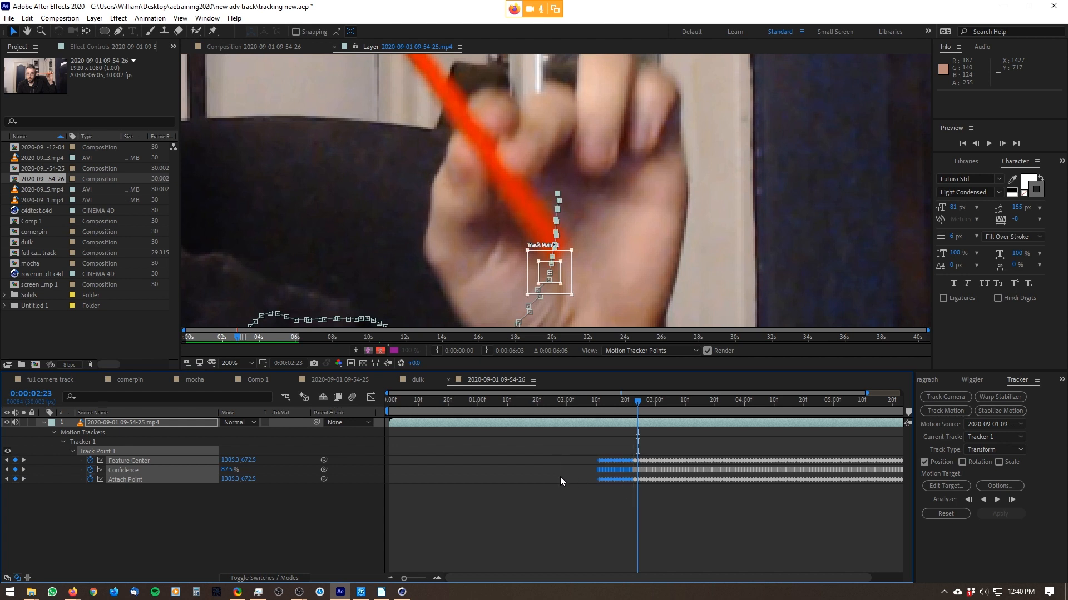
pyautogui.press('Delete')
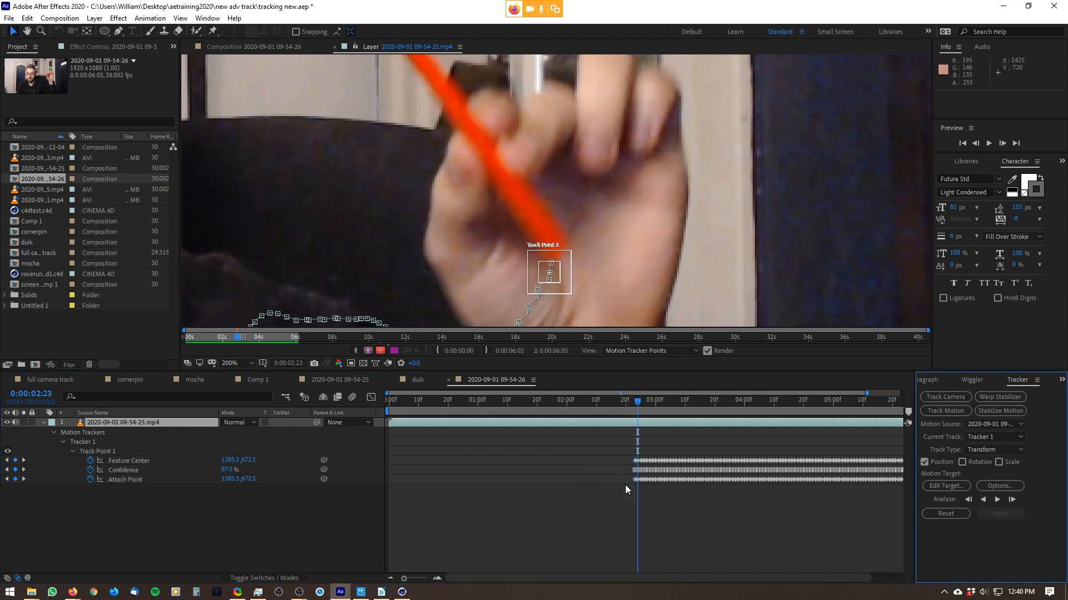
pyautogui.moveTo(611, 446); pyautogui.dragTo(639, 496)
pyautogui.moveTo(637, 498); pyautogui.dragTo(636, 498)
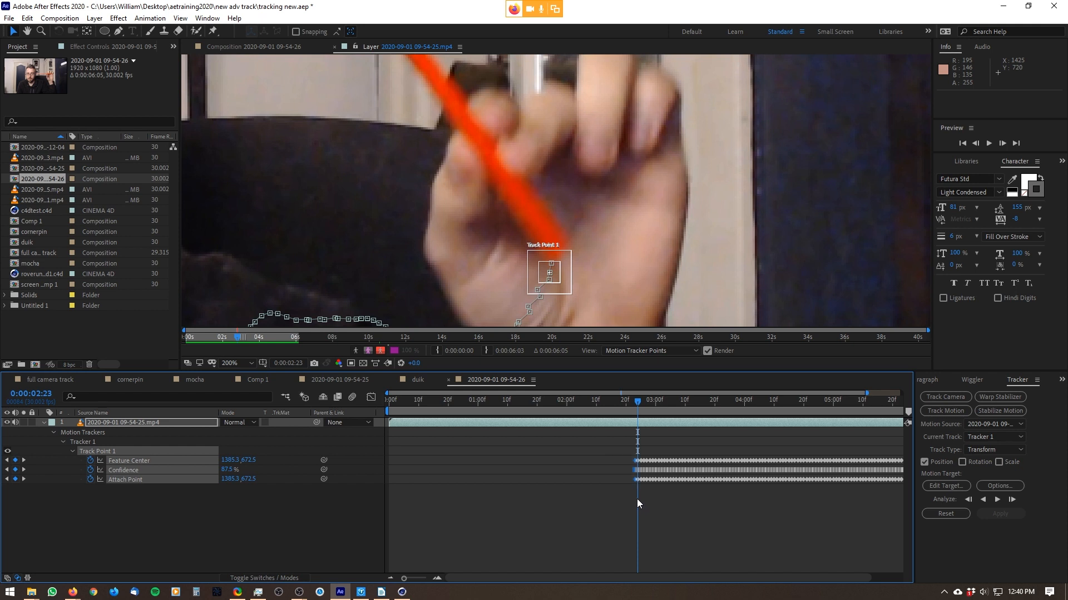
pyautogui.click(639, 505)
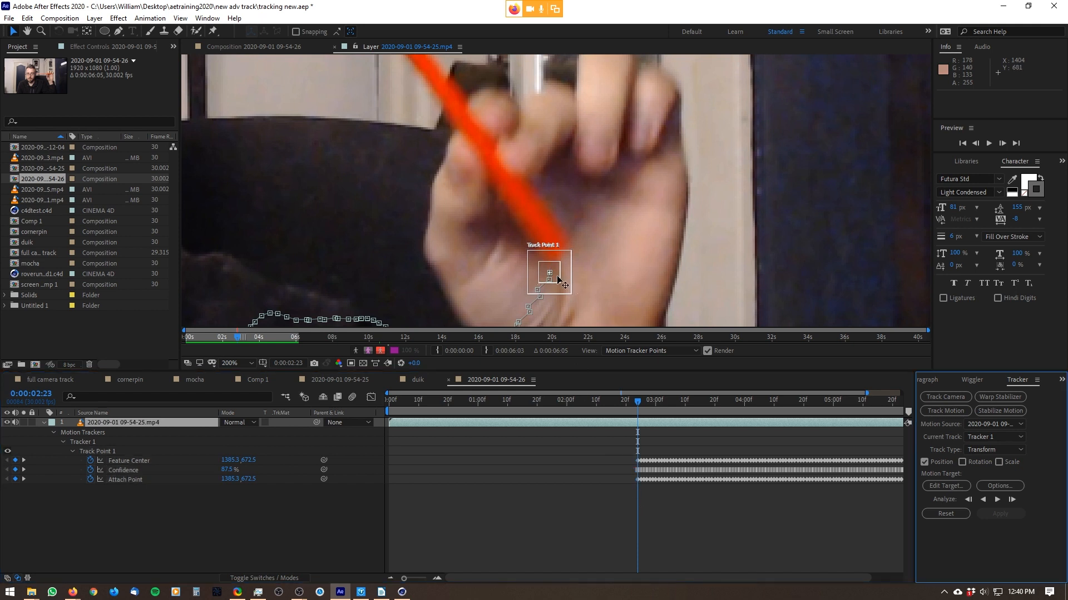
# - Analyze backward frame by frame from 0:00:02:23 to 0:00:02:19, moving Track Point 1 back onto the pencil's tip wherever it drifts
pyautogui.moveTo(565, 270); pyautogui.dragTo(576, 255)
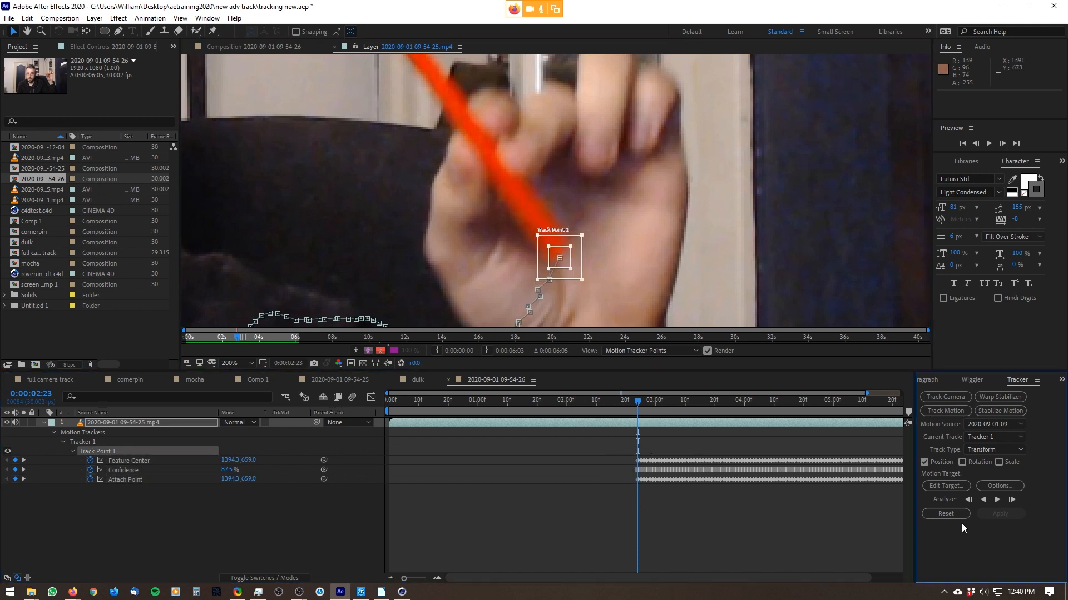
pyautogui.click(968, 499)
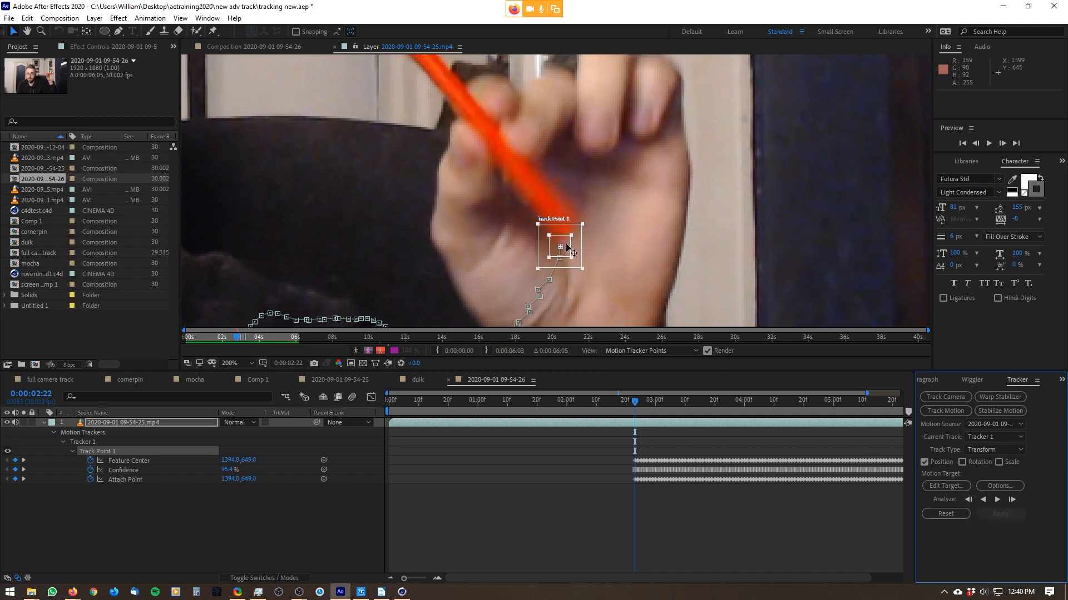
pyautogui.moveTo(568, 248); pyautogui.dragTo(575, 234)
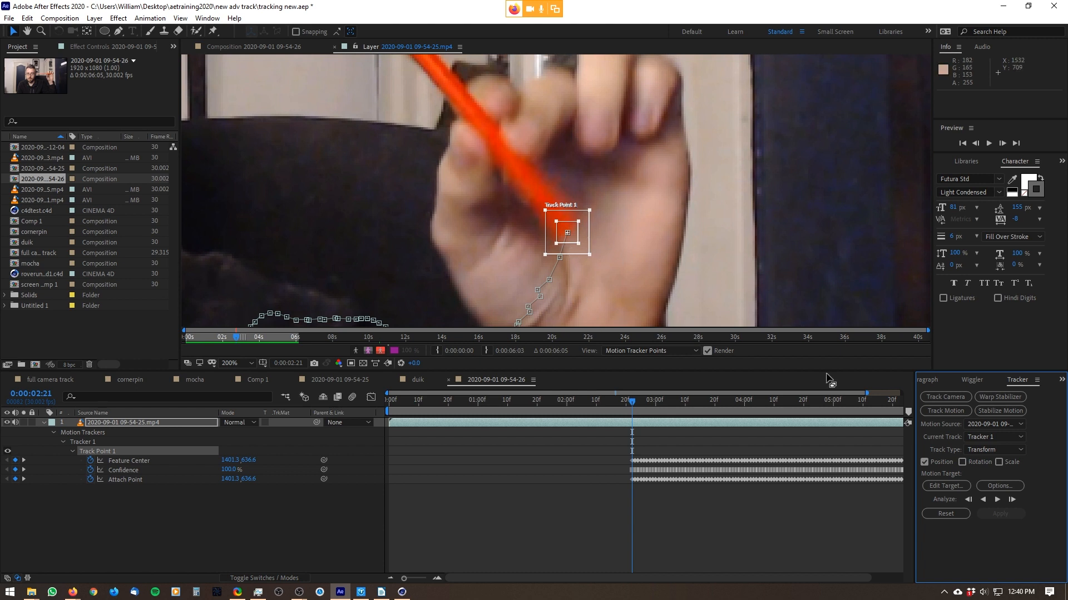
pyautogui.click(968, 500)
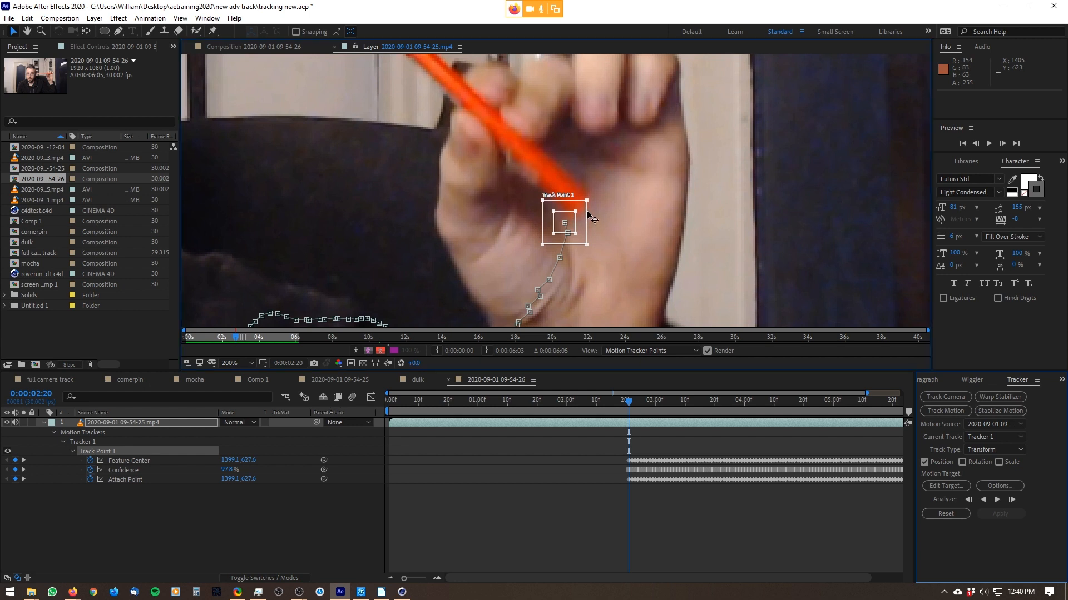
pyautogui.moveTo(588, 215); pyautogui.dragTo(581, 209)
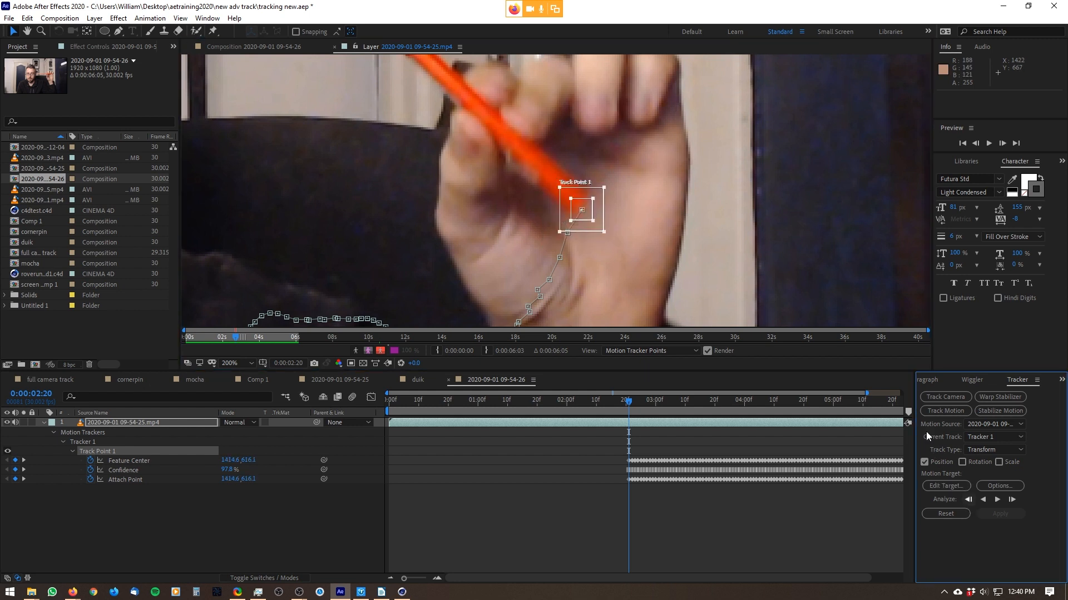
pyautogui.click(969, 499)
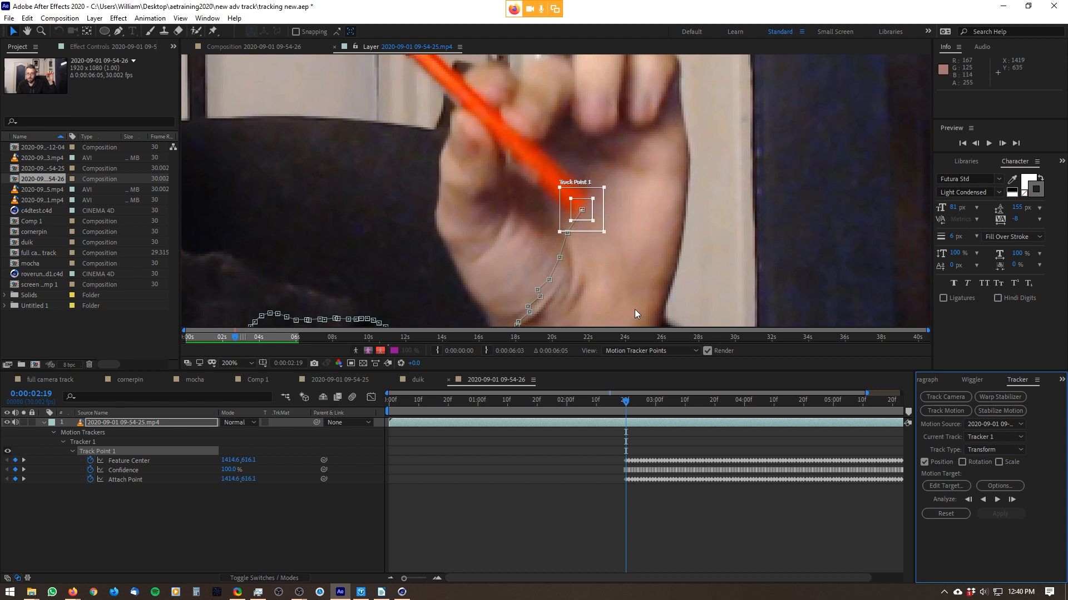
# - Continue analyzing backward frame by frame to 0:00:02:16, realigning Track Point 1 with the pencil's tip at 0:00:02:18 and 0:00:02:16
pyautogui.click(970, 502)
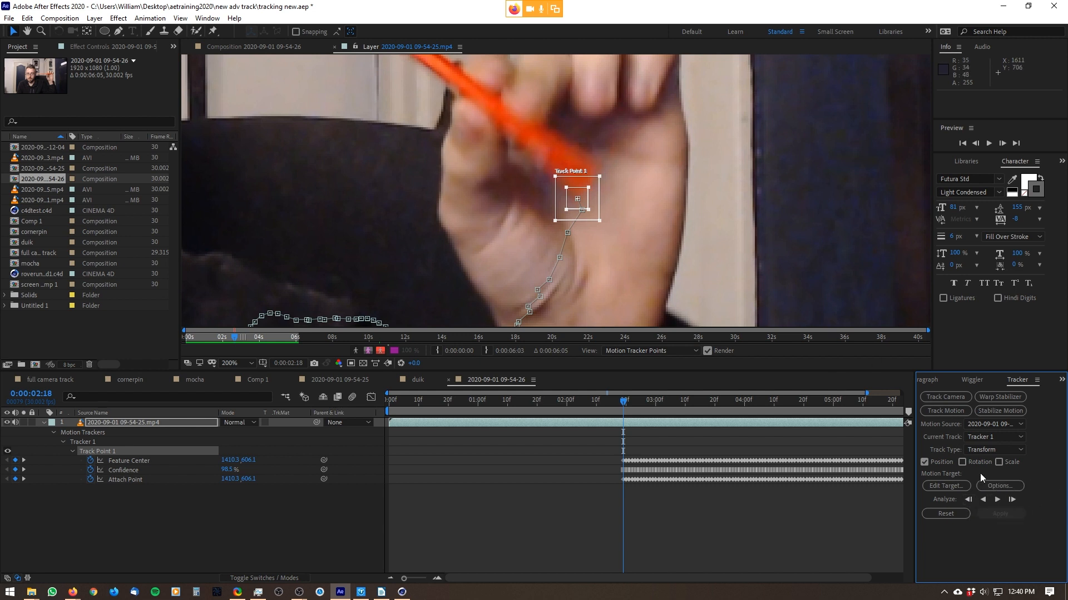
pyautogui.moveTo(580, 199)
pyautogui.mouseDown()
pyautogui.moveTo(583, 179)
pyautogui.moveTo(596, 184)
pyautogui.mouseUp()
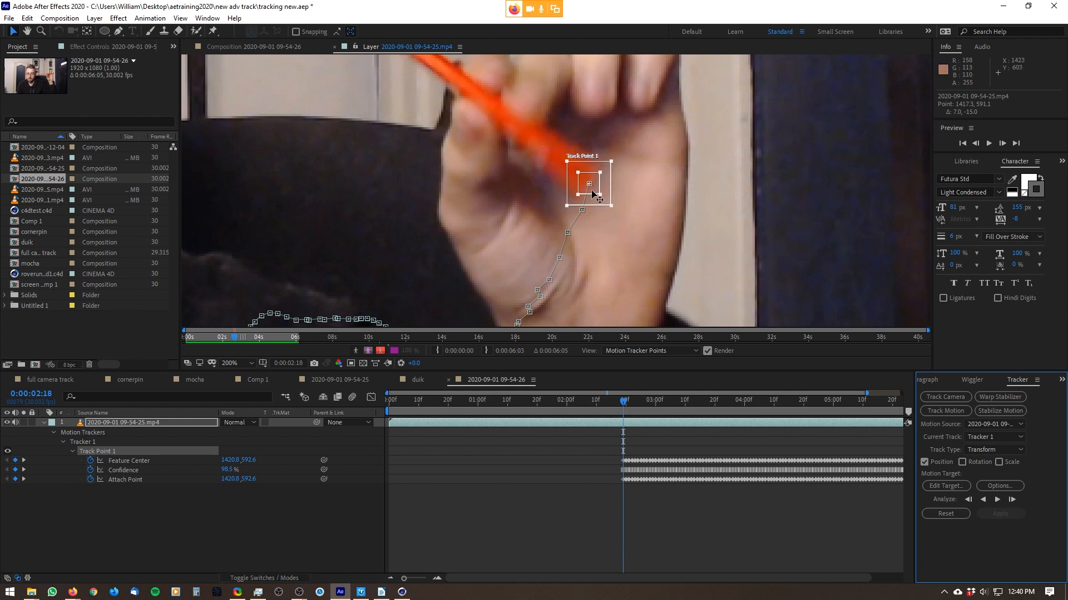
pyautogui.click(968, 500)
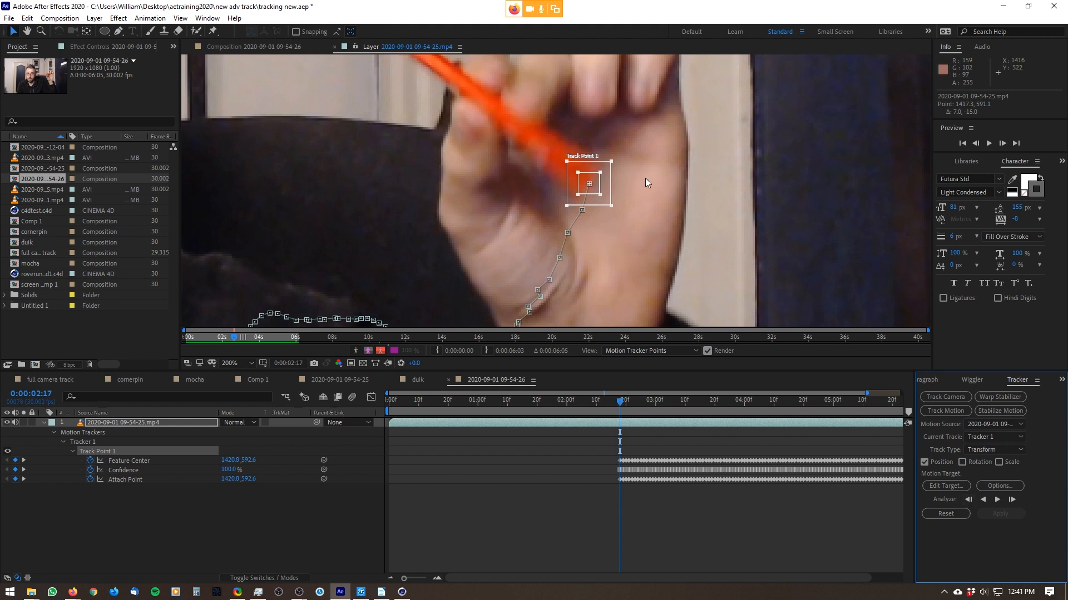
pyautogui.click(969, 498)
pyautogui.moveTo(605, 146); pyautogui.dragTo(608, 156)
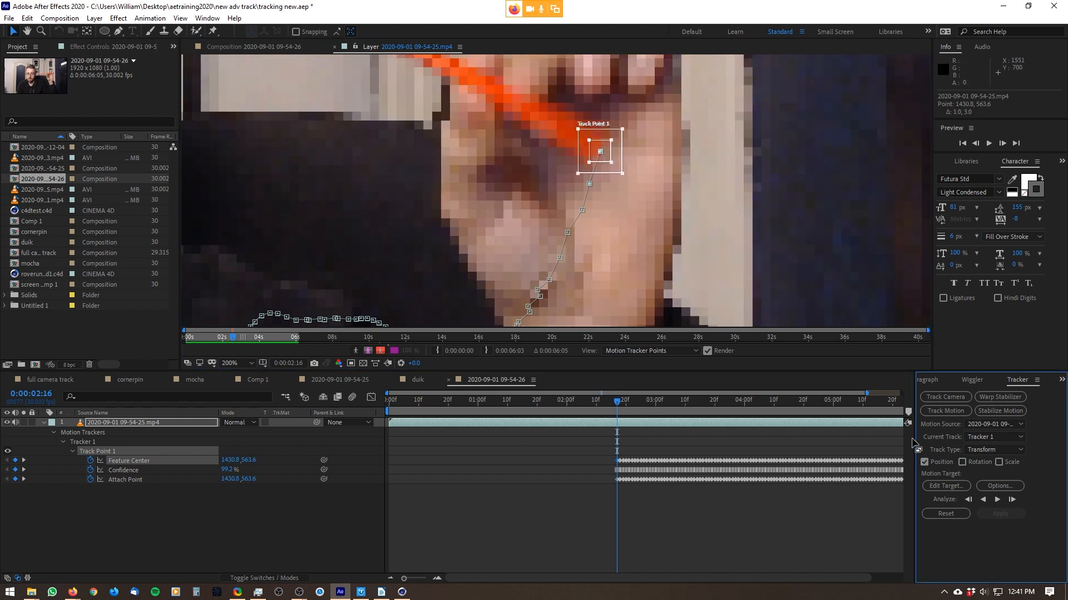
# - Analyze the motion backward from 0:00:02:16 to 0:00:02:08 and return to 0:00:02:16 to check the track
pyautogui.click(969, 500)
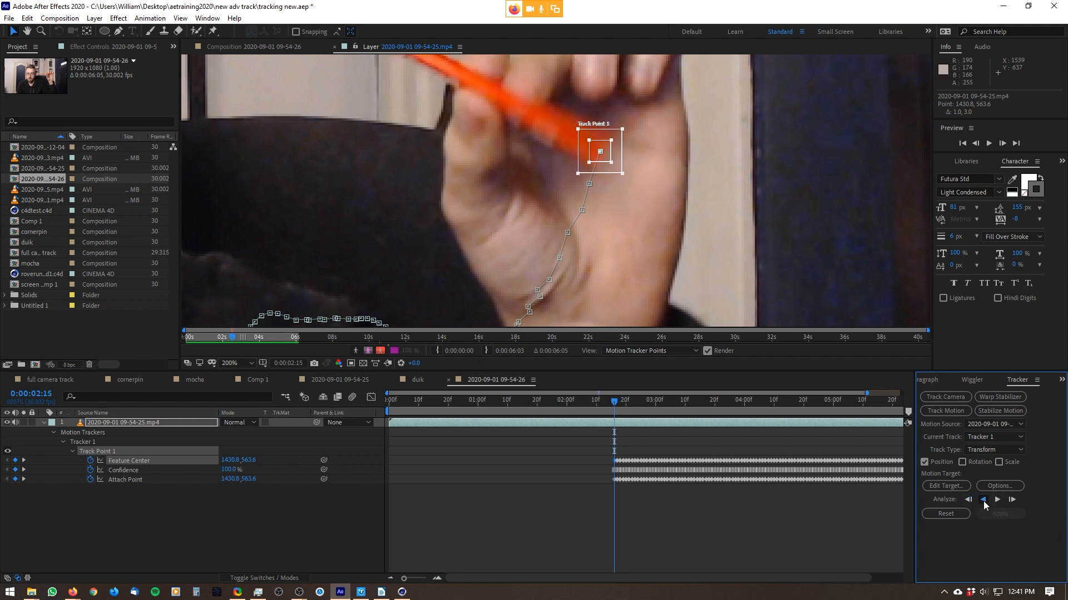
pyautogui.click(983, 501)
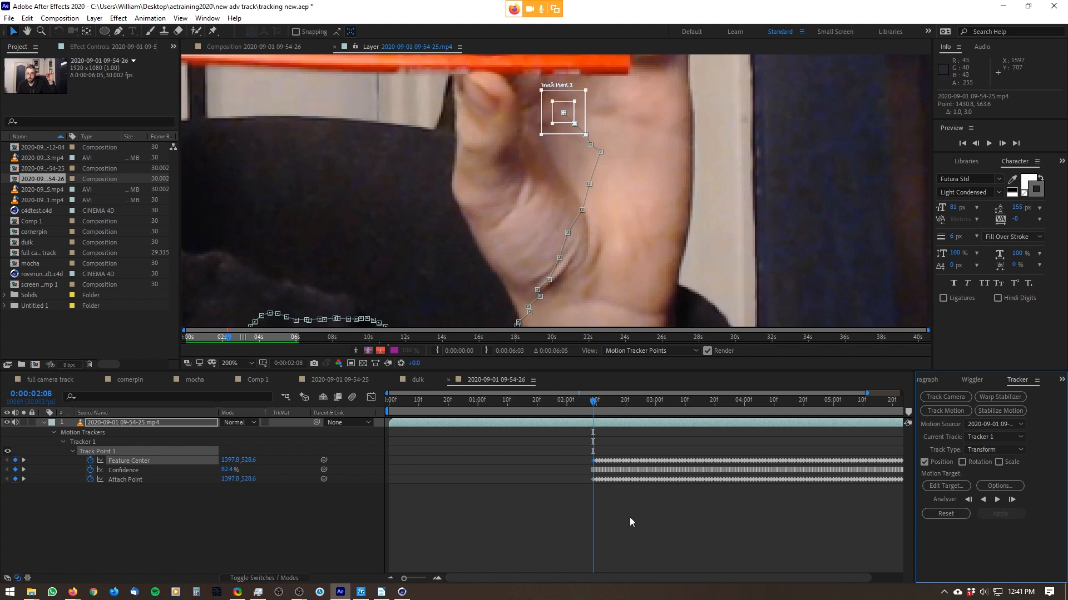
pyautogui.moveTo(595, 404); pyautogui.dragTo(616, 401)
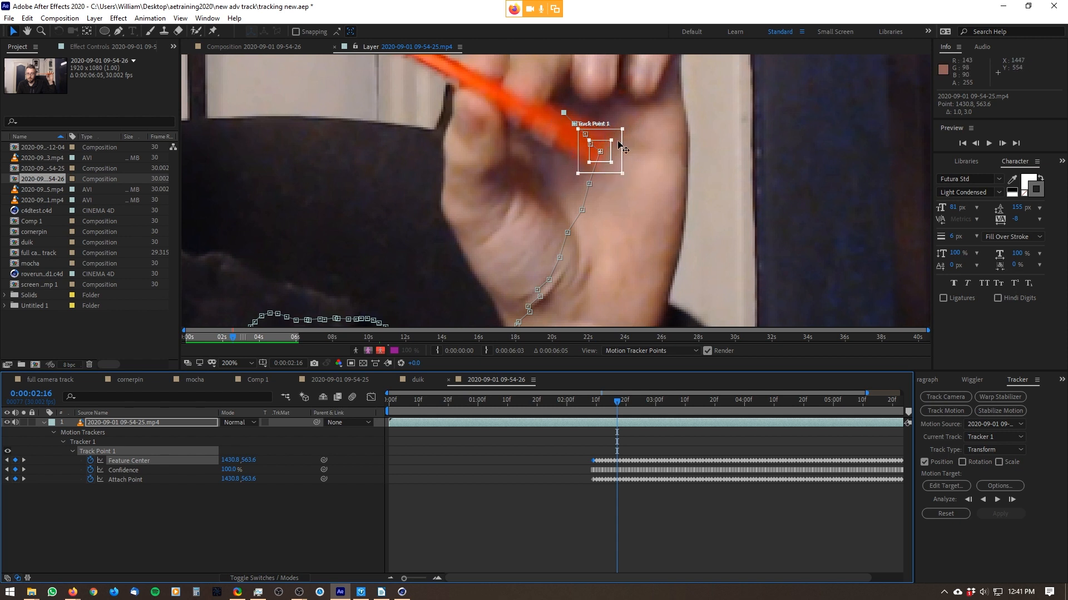
# - Enlarge Track Point 1's feature region and search region around the pencil's blurred tip at 0:00:02:16
pyautogui.moveTo(622, 174); pyautogui.dragTo(732, 260)
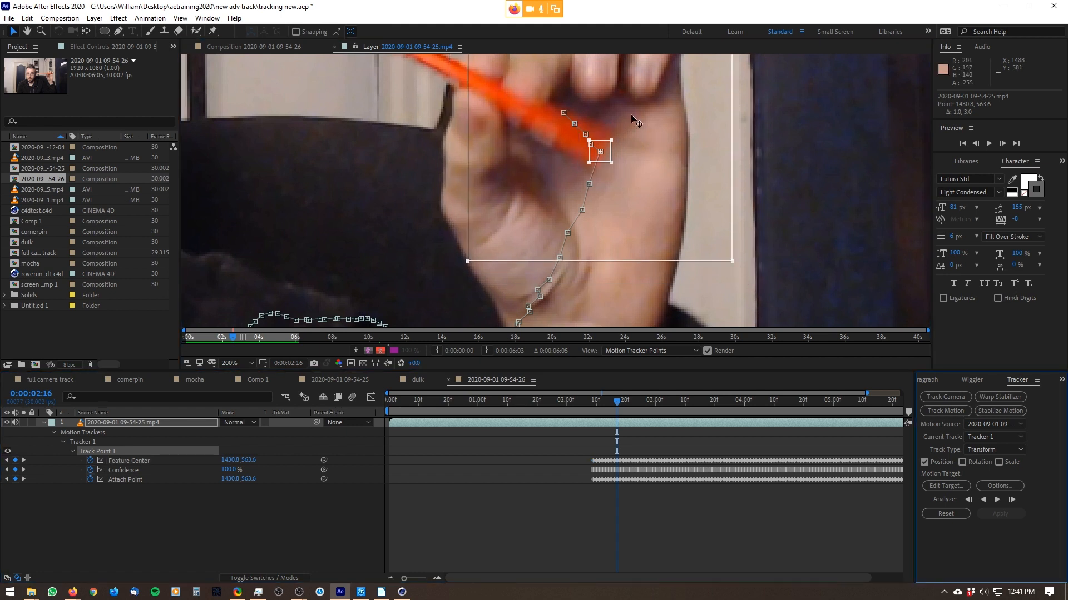
pyautogui.moveTo(661, 183); pyautogui.dragTo(640, 232)
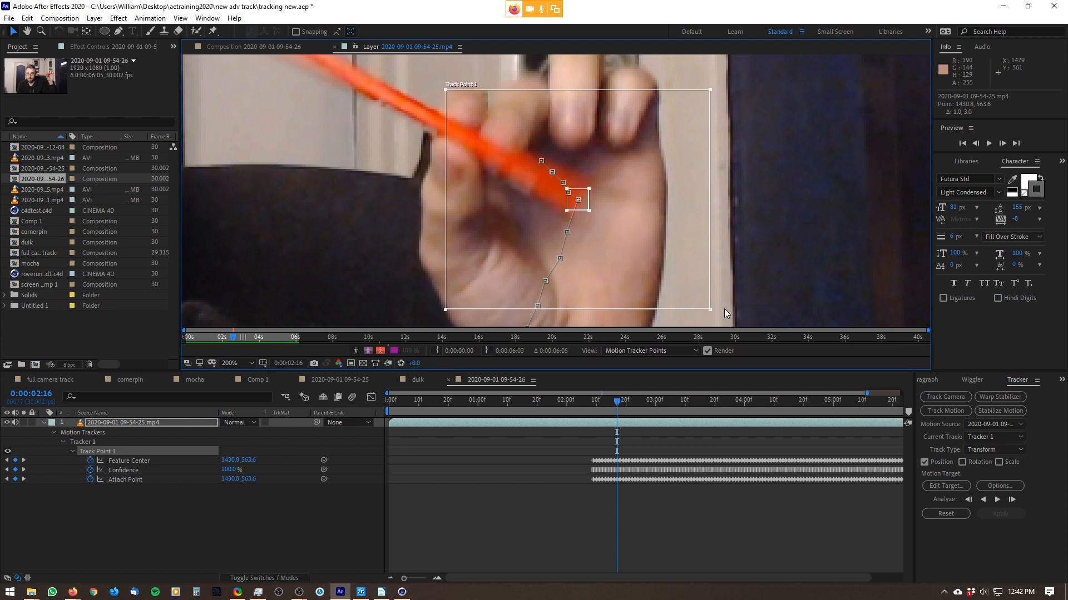
pyautogui.moveTo(710, 312); pyautogui.dragTo(643, 251)
pyautogui.moveTo(589, 211); pyautogui.dragTo(621, 218)
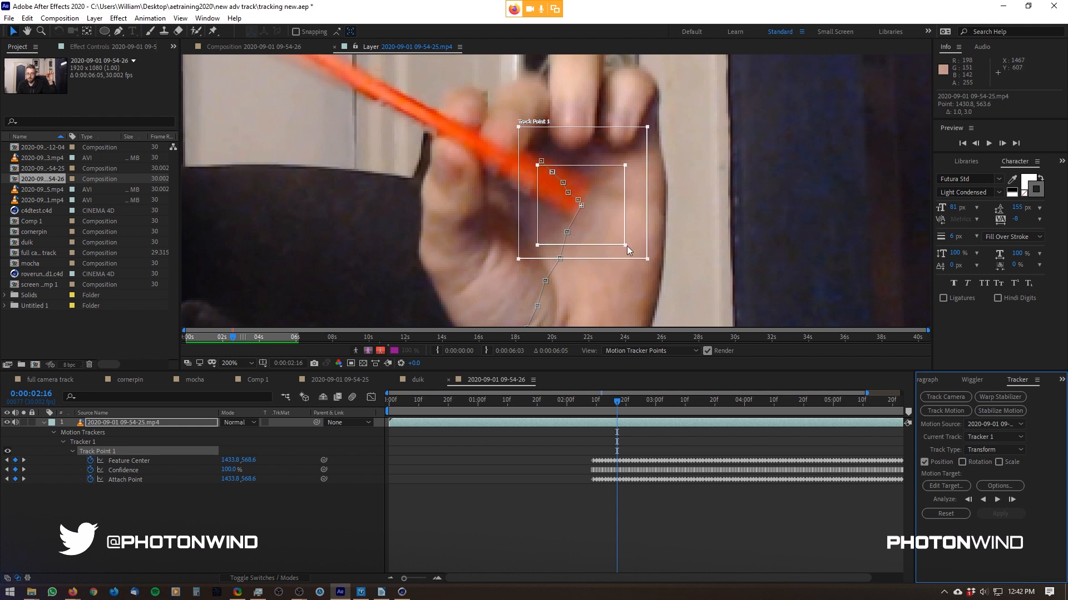
pyautogui.moveTo(625, 246); pyautogui.dragTo(605, 229)
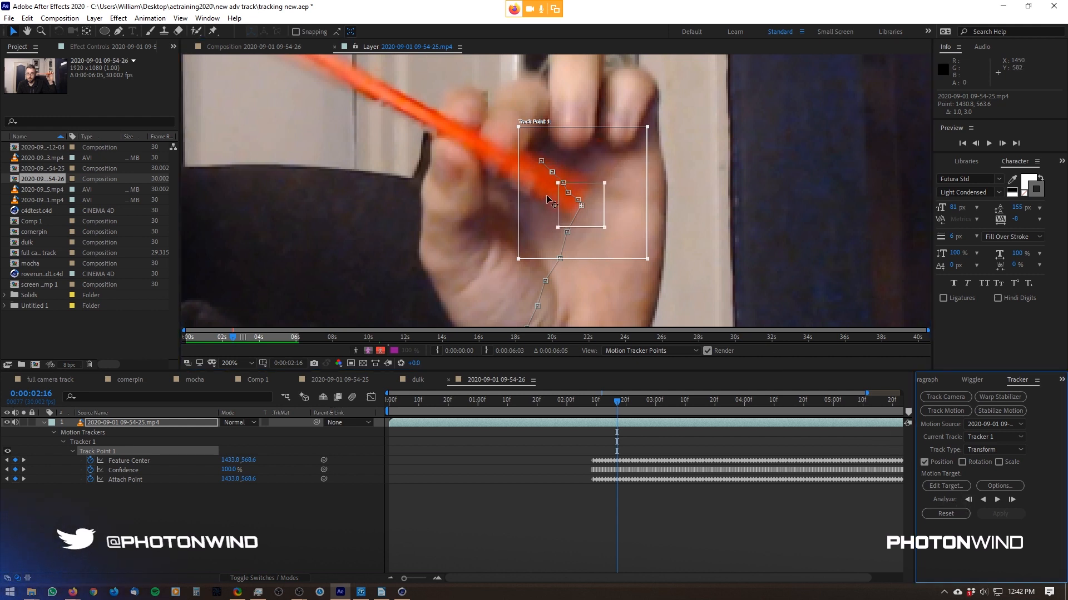
pyautogui.moveTo(605, 227); pyautogui.dragTo(672, 288)
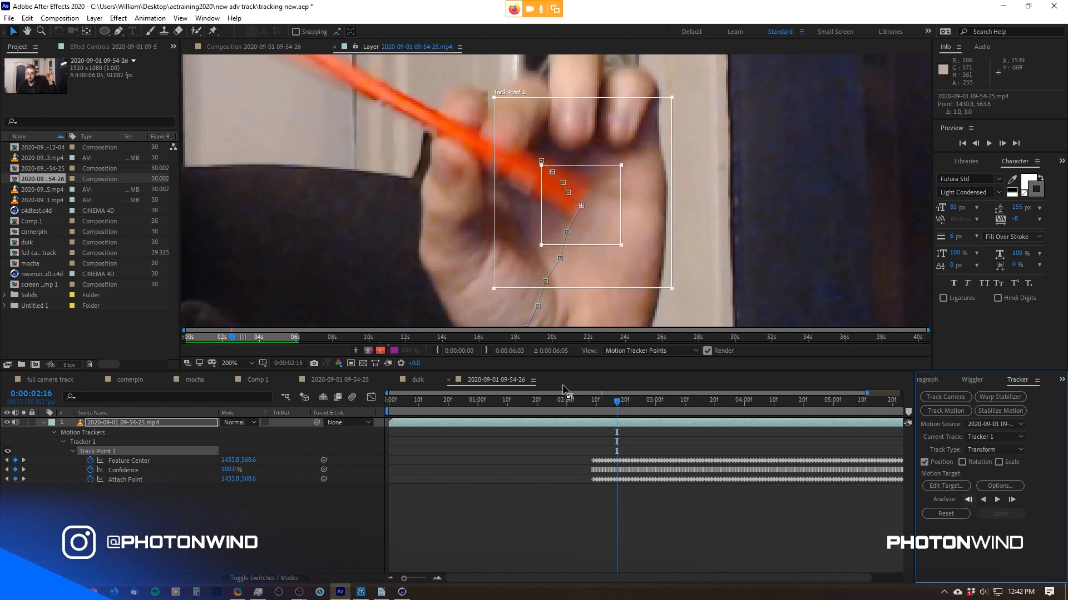
# - Analyze the motion backward from 0:00:02:16 to 0:00:02:12 and return to 0:00:02:18 to inspect the tracked path
pyautogui.press('pageup')
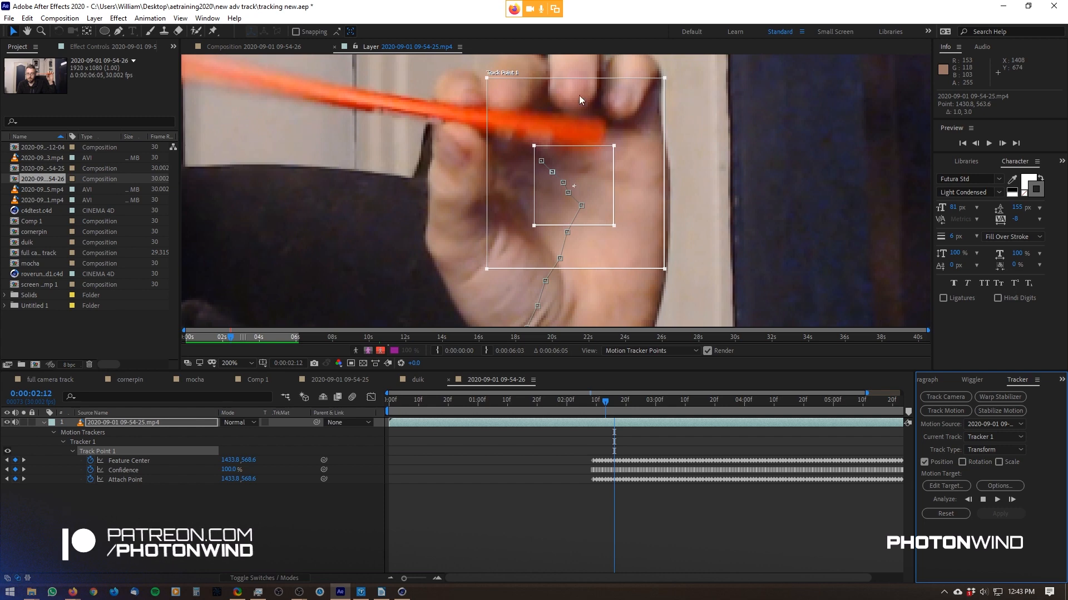
pyautogui.moveTo(605, 402); pyautogui.dragTo(623, 401)
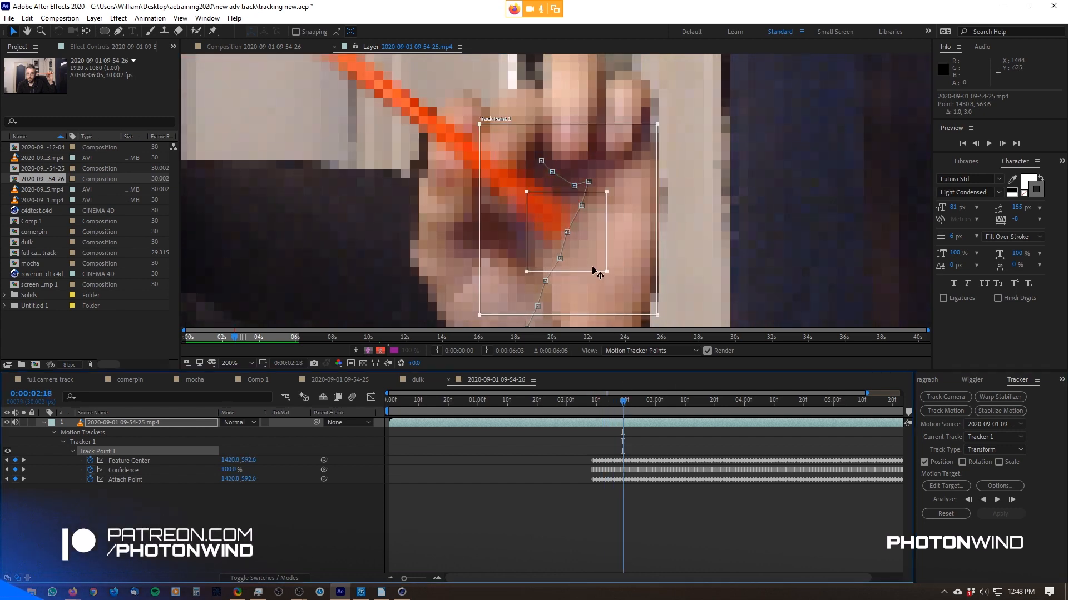
pyautogui.scroll(-1, 581, 171)
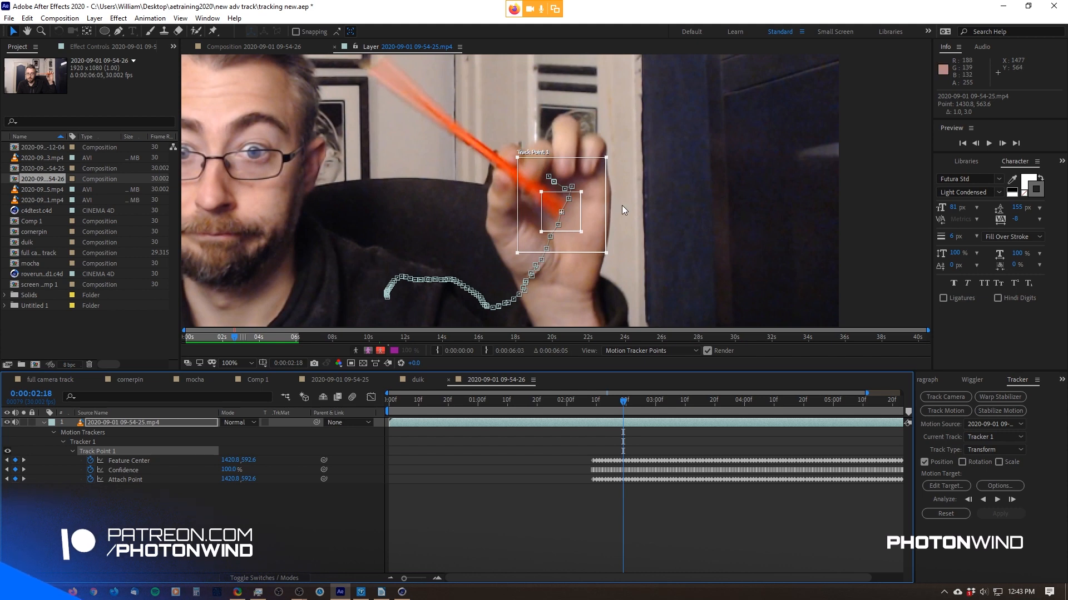
pyautogui.scroll(1, 567, 234)
pyautogui.moveTo(590, 140); pyautogui.dragTo(643, 100)
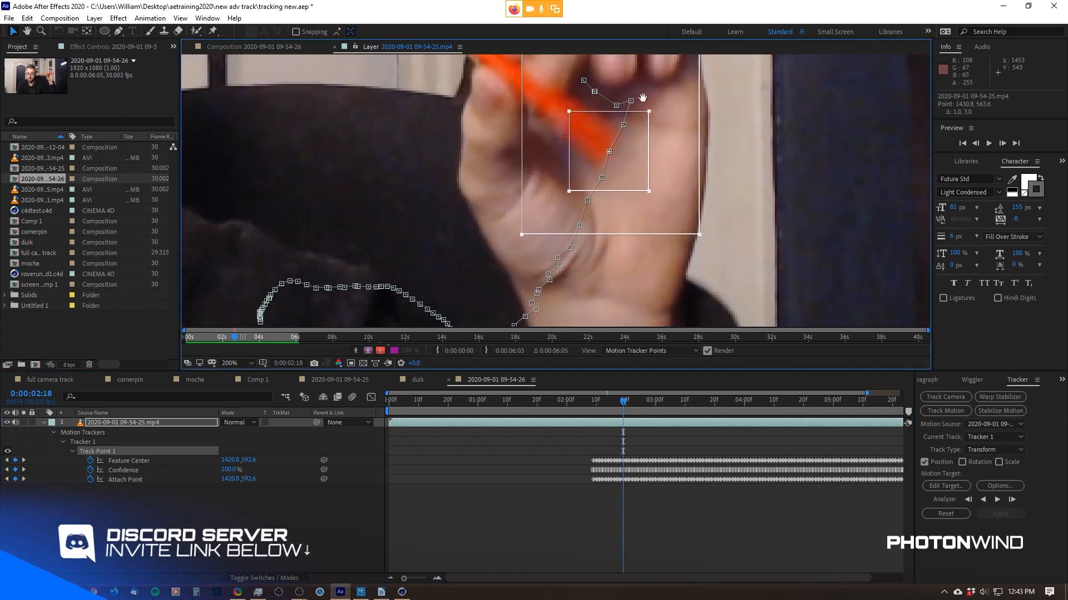
pyautogui.scroll(-2, 622, 145)
pyautogui.moveTo(578, 166); pyautogui.dragTo(566, 191)
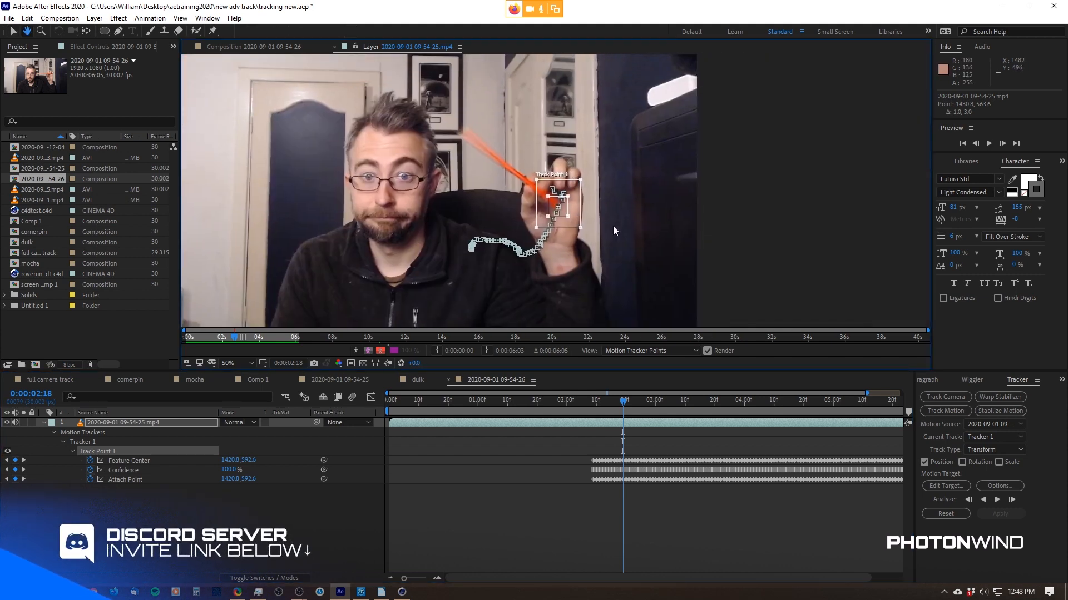
# - Scrub through the footage between 0:00:03:18 and 0:00:04:16 to check Track Point 1 against the pencil's tip
pyautogui.moveTo(671, 410); pyautogui.dragTo(777, 382)
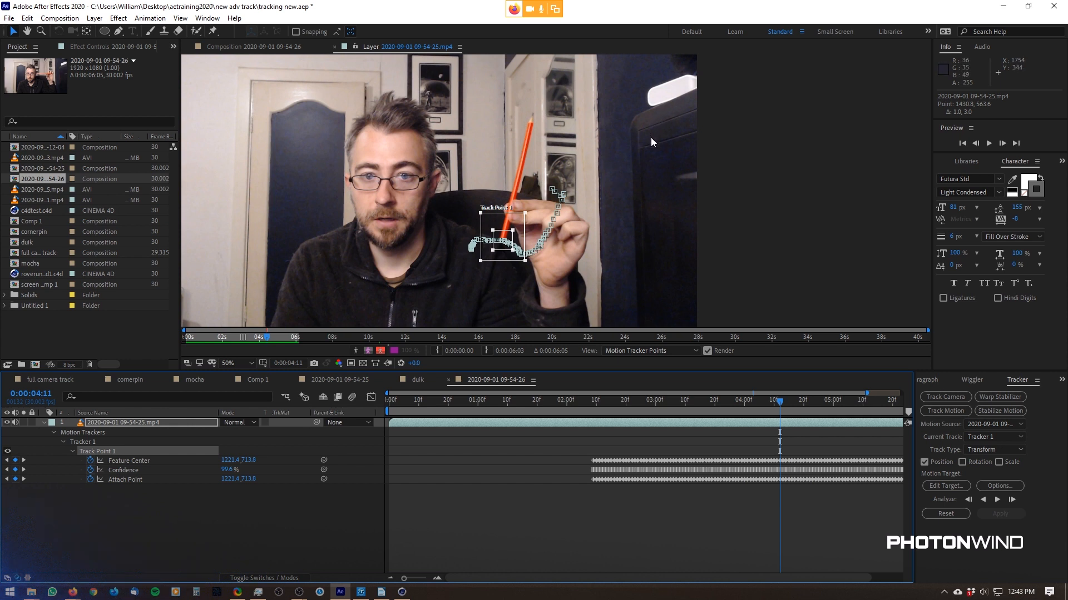
pyautogui.moveTo(787, 402); pyautogui.dragTo(794, 402)
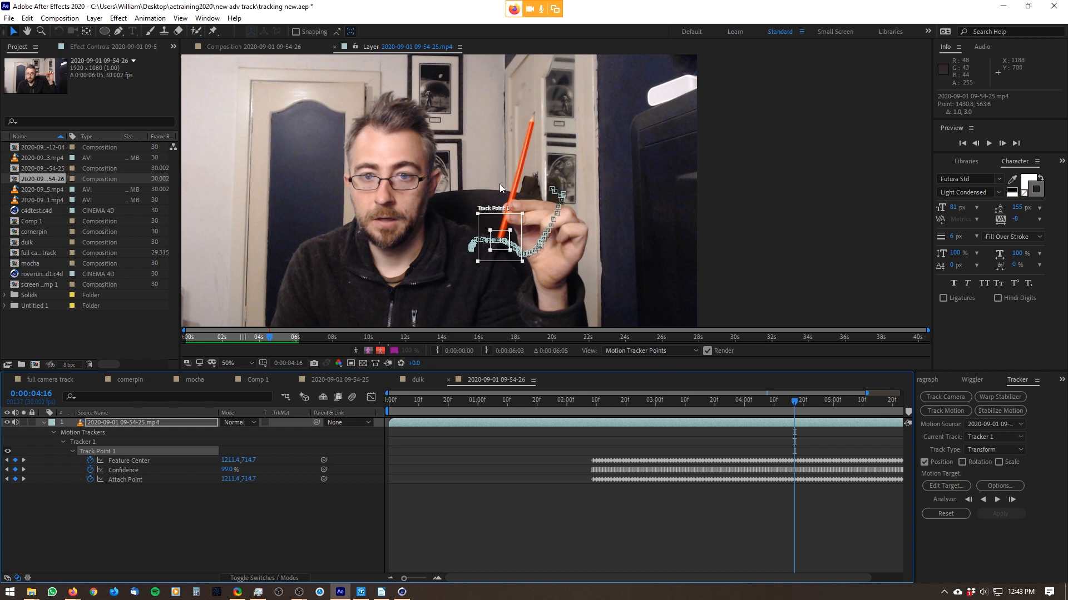
pyautogui.moveTo(796, 402); pyautogui.dragTo(676, 416)
pyautogui.moveTo(765, 436); pyautogui.dragTo(829, 452)
pyautogui.press('pagedown')
pyautogui.press('pagedown')
pyautogui.press('pagedown')
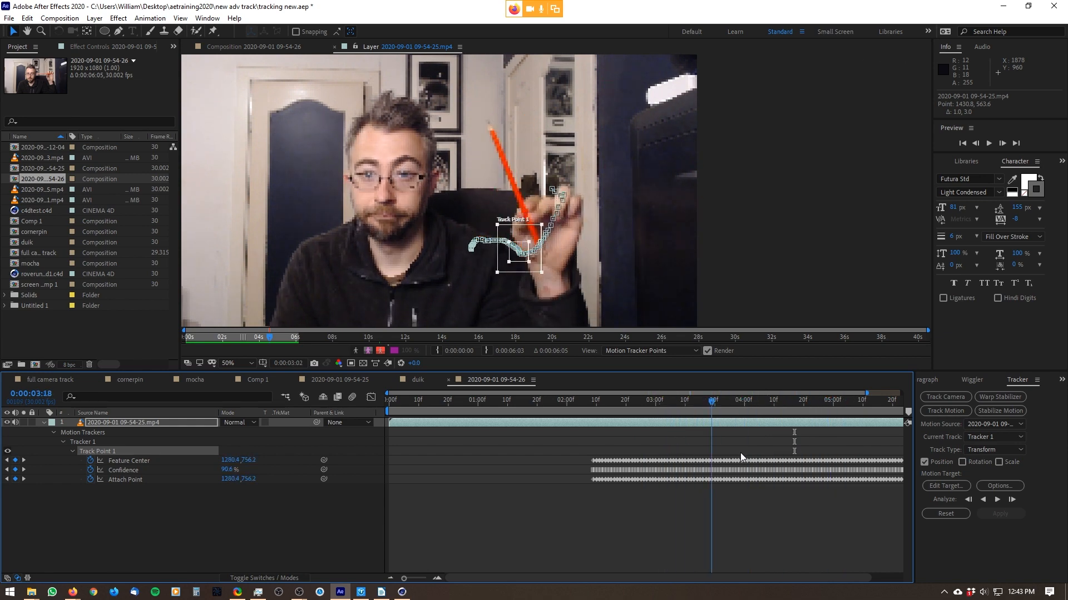
# - Add a null object to the composition and view it in the composition instead of the footage layer
pyautogui.click(174, 512)
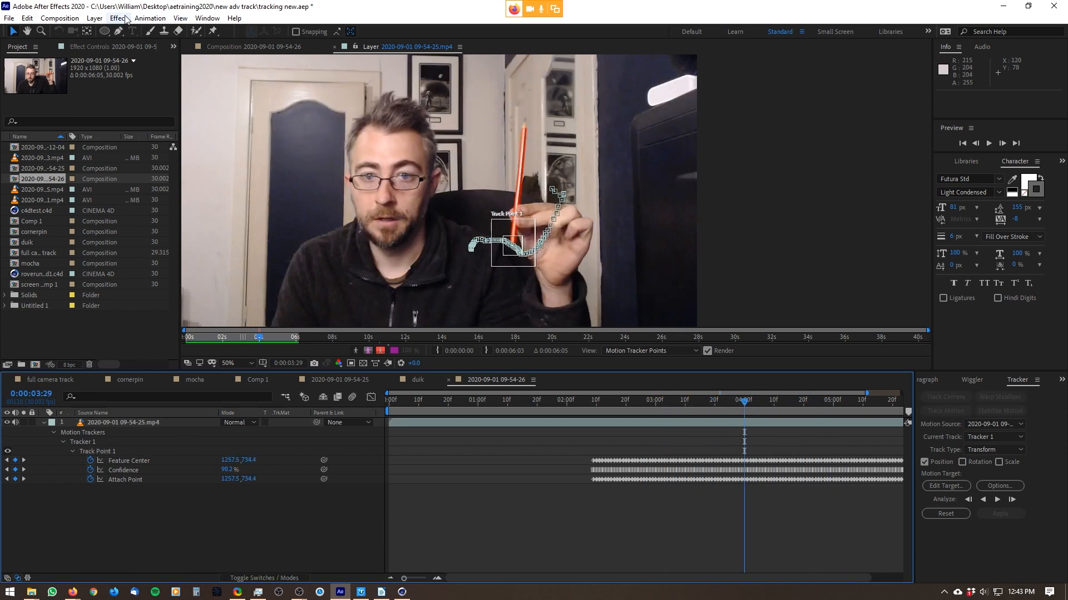
pyautogui.click(95, 18)
pyautogui.moveTo(109, 31)
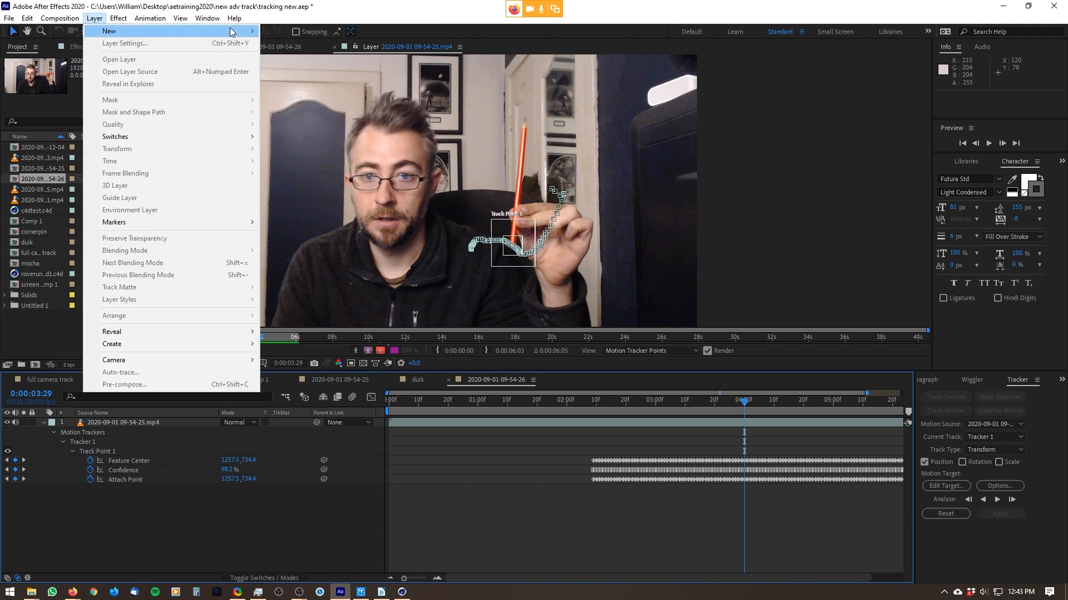
pyautogui.click(311, 86)
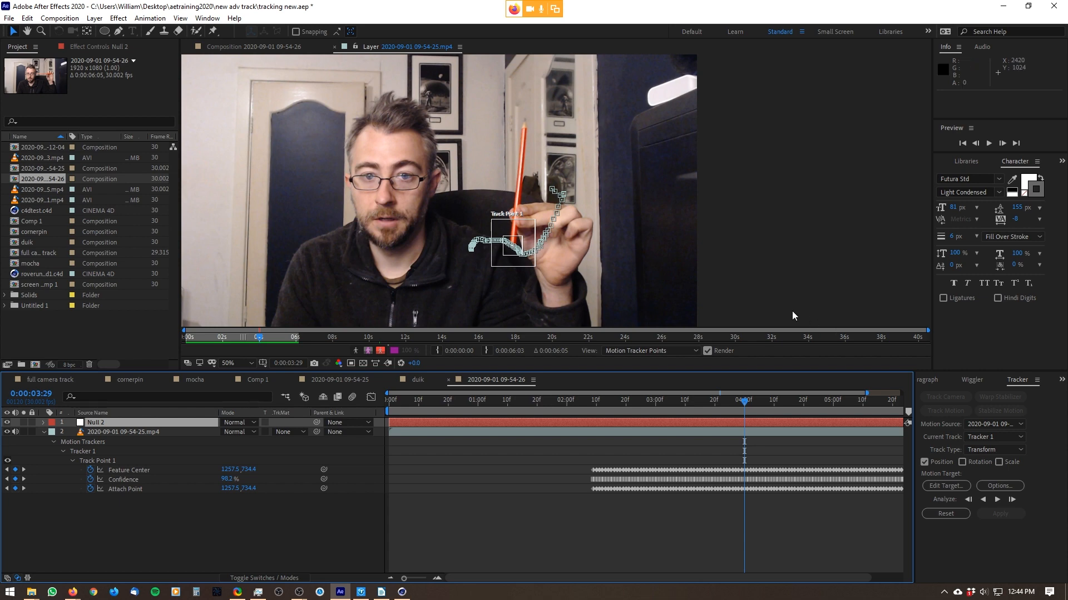
pyautogui.scroll(-1, 591, 177)
pyautogui.scroll(1, 590, 181)
pyautogui.moveTo(590, 182); pyautogui.dragTo(638, 145)
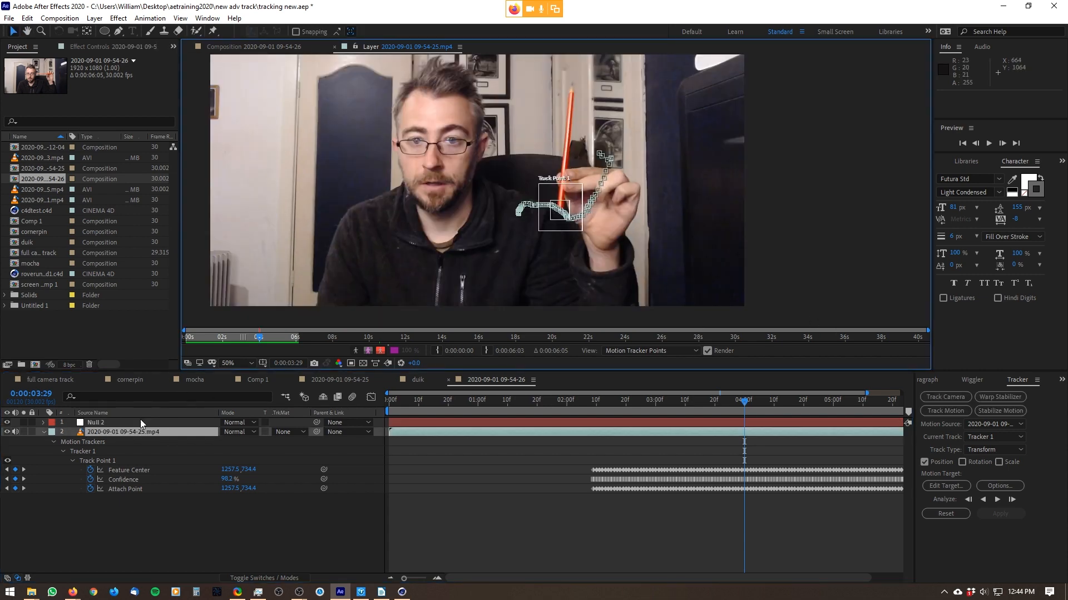
pyautogui.click(281, 47)
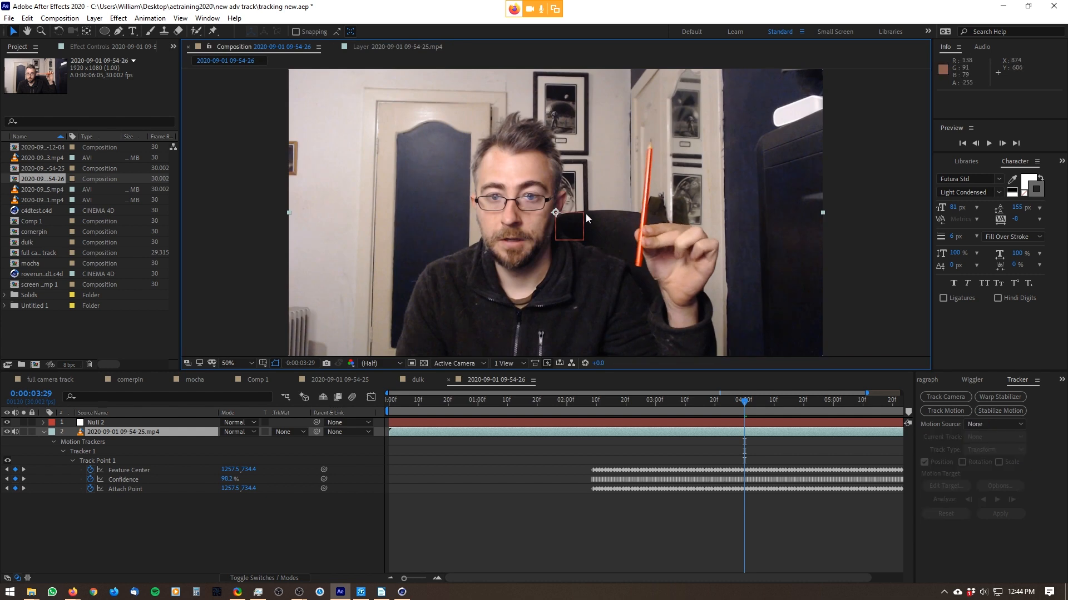
# - Reopen the tracked footage layer and set Null 2 as the tracker's motion target
pyautogui.doubleClick(345, 239)
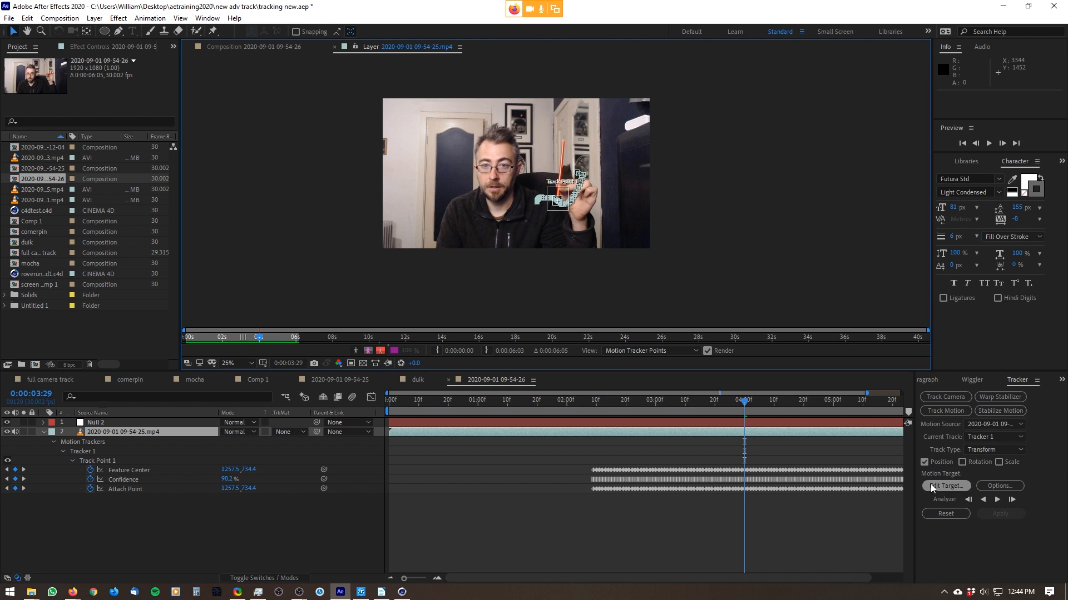
pyautogui.click(945, 486)
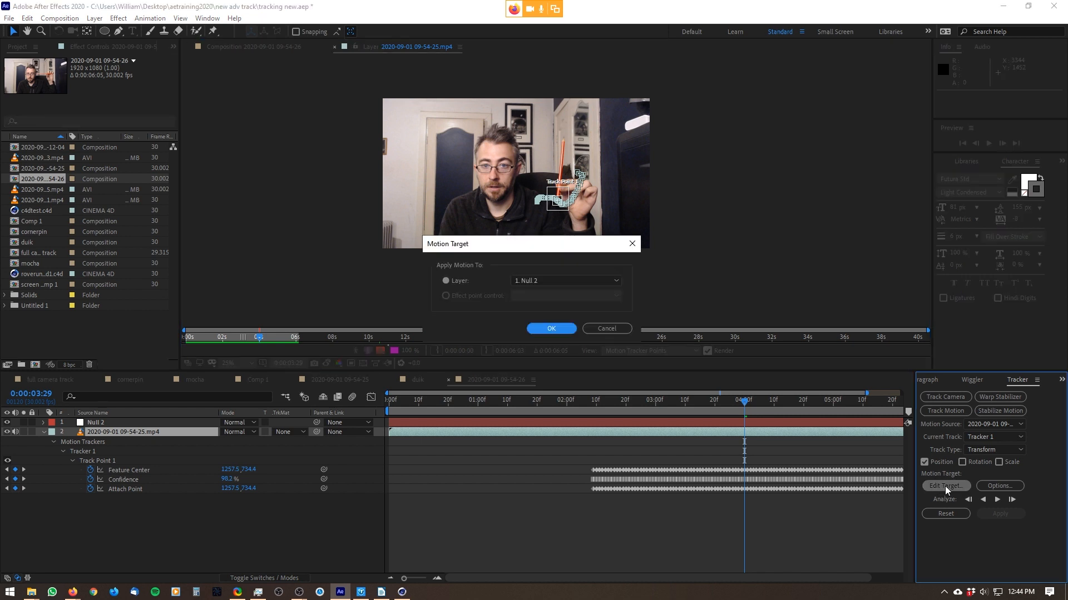
pyautogui.click(575, 282)
pyautogui.click(553, 292)
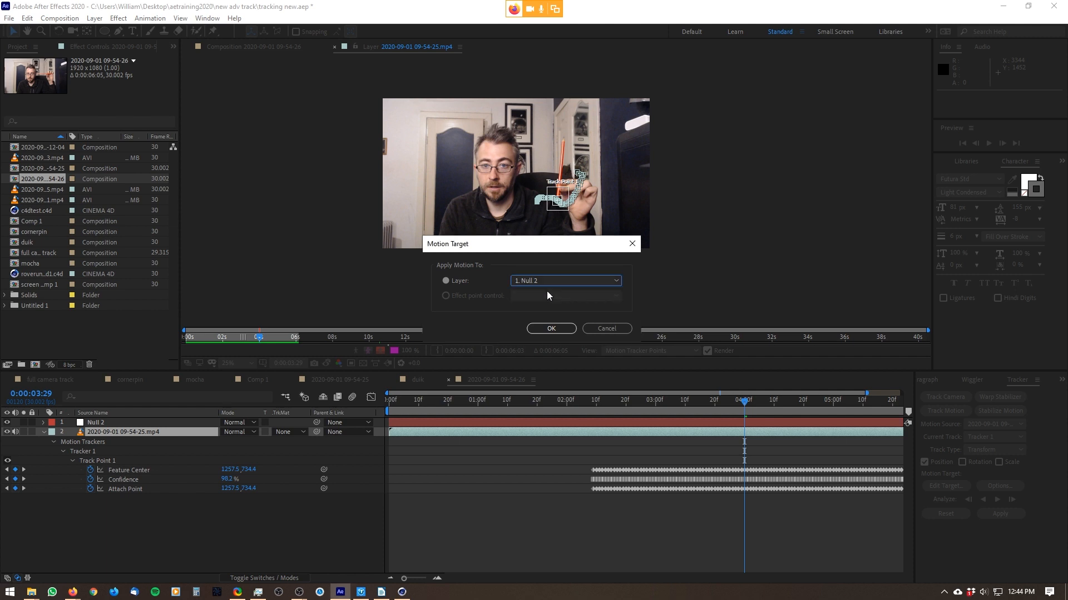
pyautogui.click(554, 327)
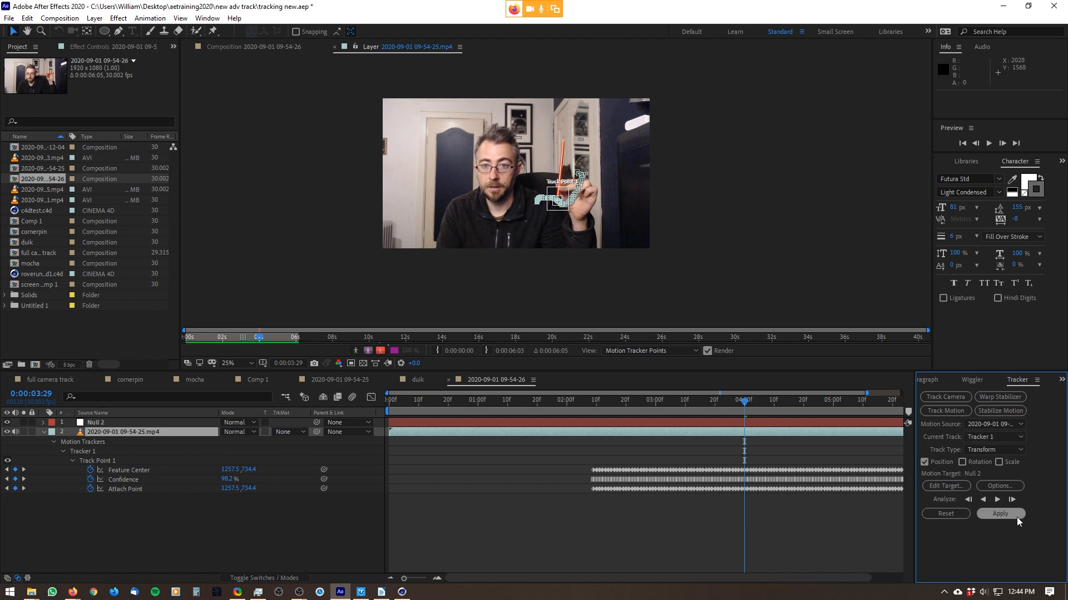
# - Apply Tracker 1's motion to the null in both X and Y dimensions
pyautogui.scroll(2, 592, 175)
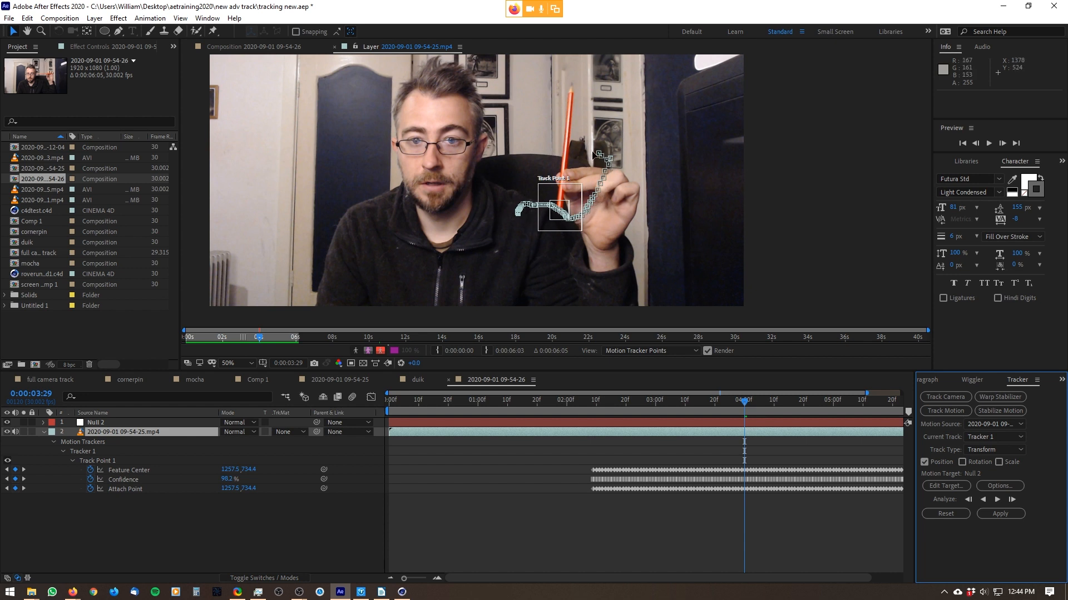
pyautogui.click(1008, 513)
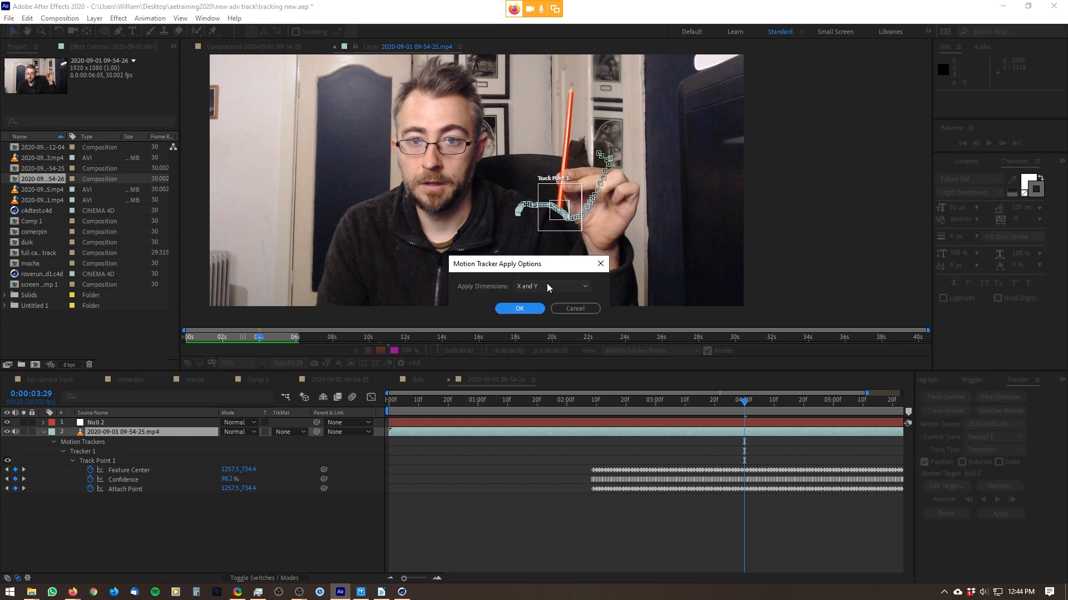
pyautogui.click(517, 286)
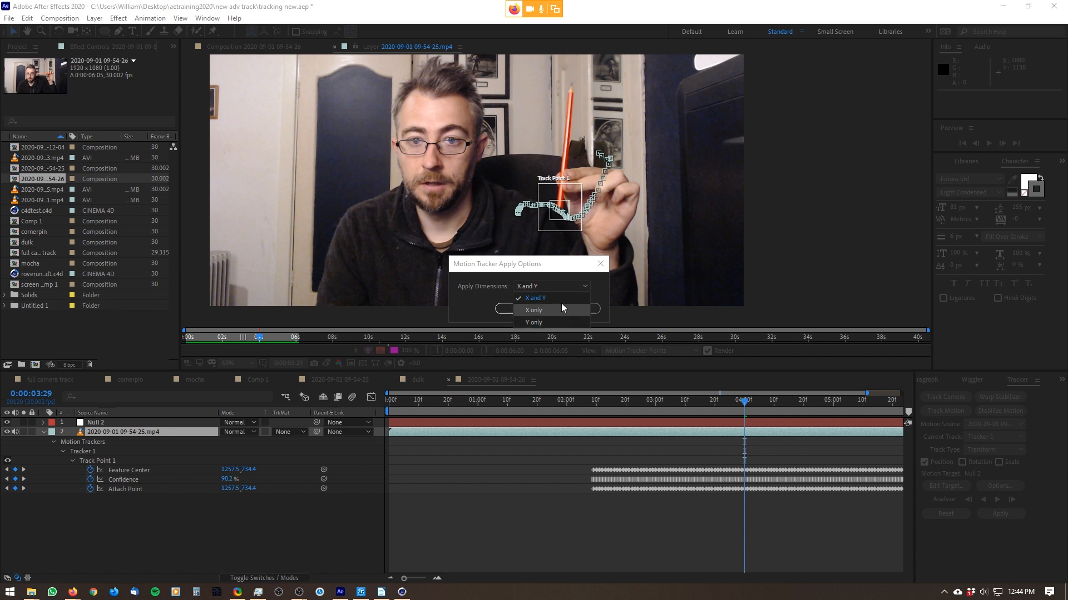
pyautogui.click(516, 301)
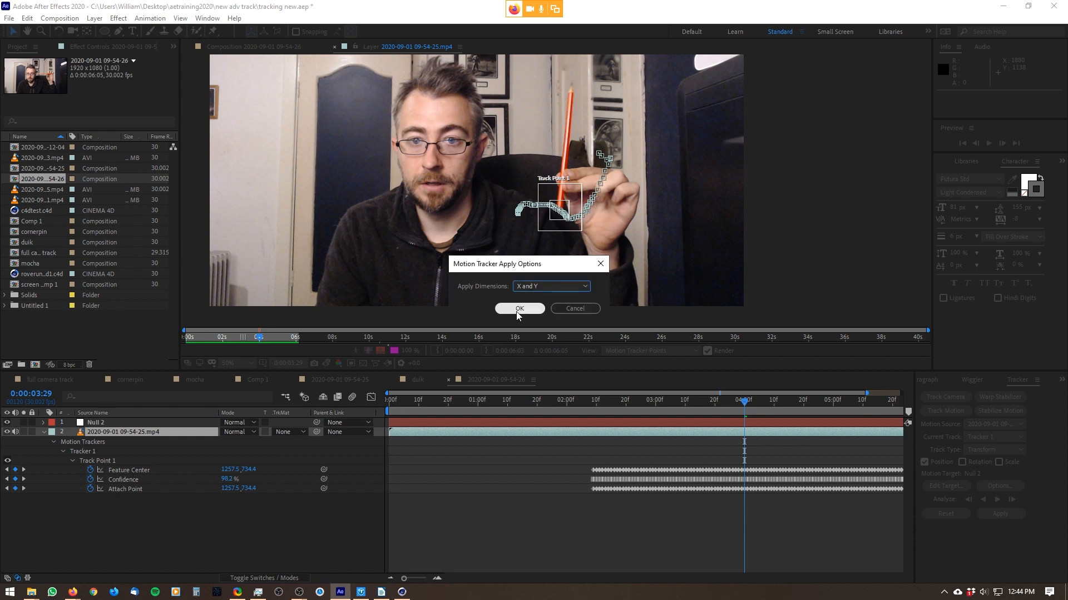
pyautogui.click(517, 308)
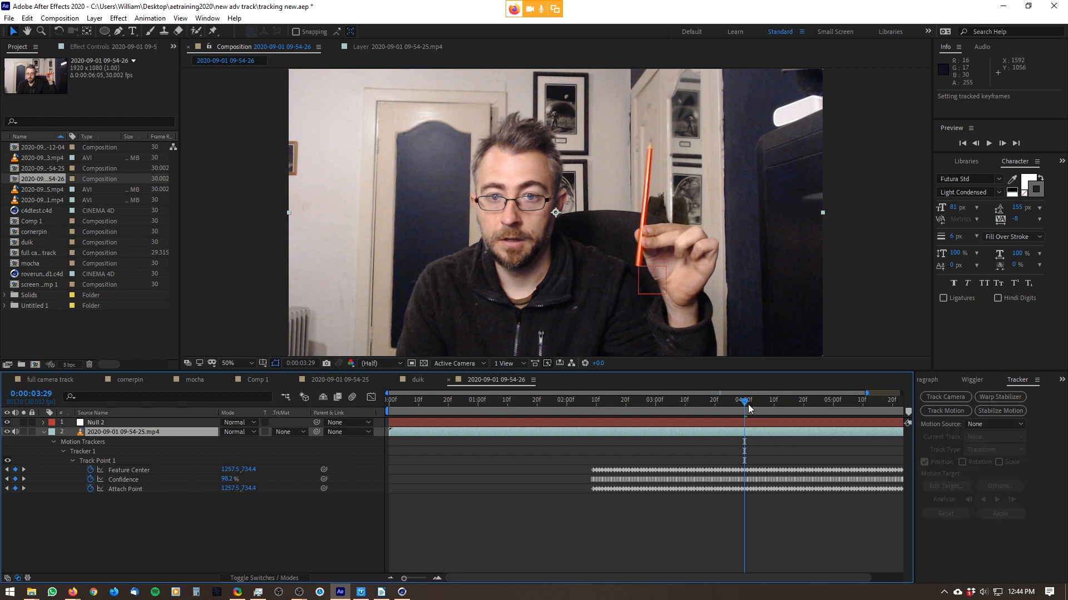
# - Select Null 2 and scrub back as far as 0:00:02:25 to check how it follows the pencil's tip
pyautogui.moveTo(749, 408); pyautogui.dragTo(684, 439)
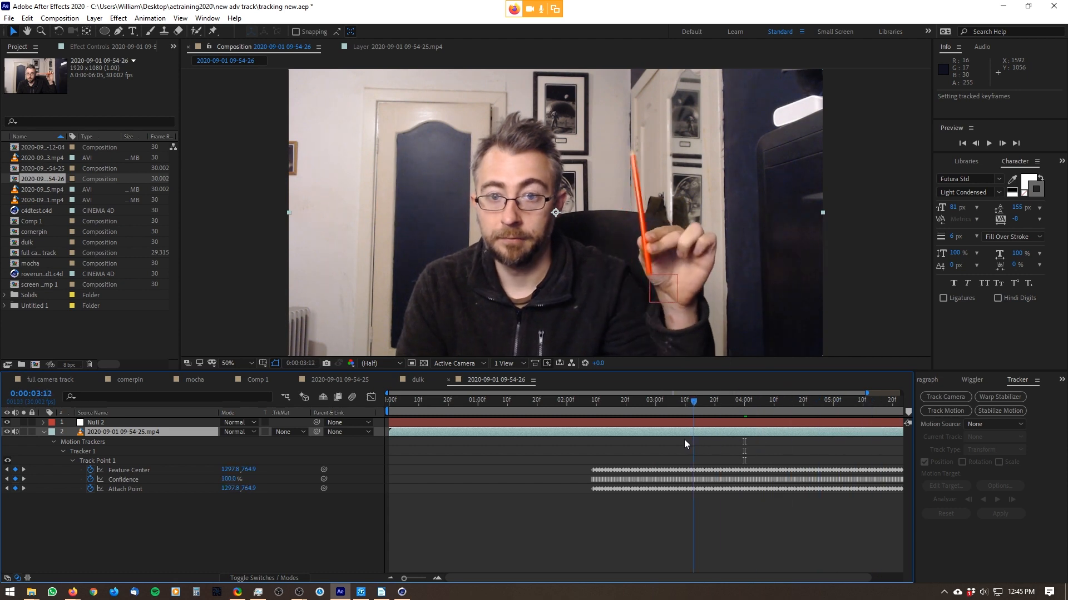
pyautogui.scroll(1, 708, 255)
pyautogui.moveTo(696, 255); pyautogui.dragTo(563, 154)
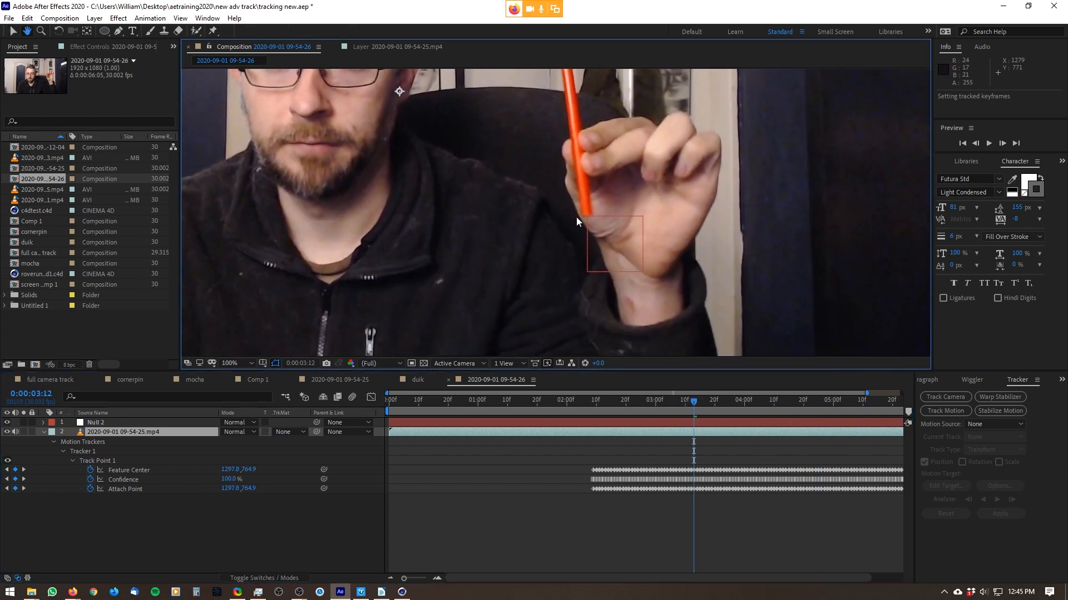
pyautogui.press('v')
pyautogui.click(113, 419)
pyautogui.moveTo(694, 402); pyautogui.dragTo(732, 427)
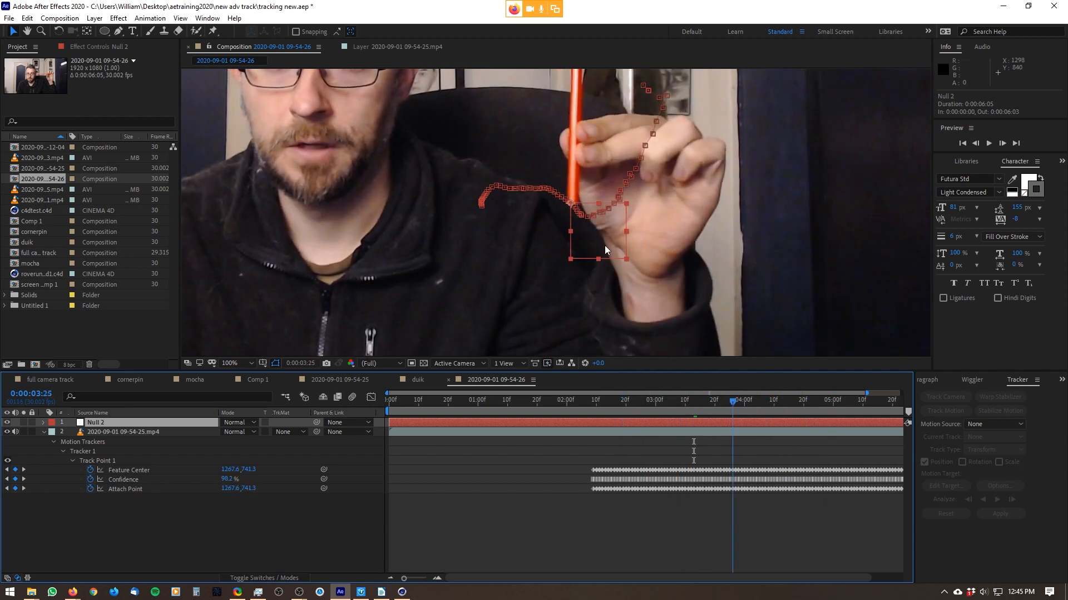
pyautogui.moveTo(700, 405); pyautogui.dragTo(750, 428)
pyautogui.moveTo(677, 433); pyautogui.dragTo(644, 419)
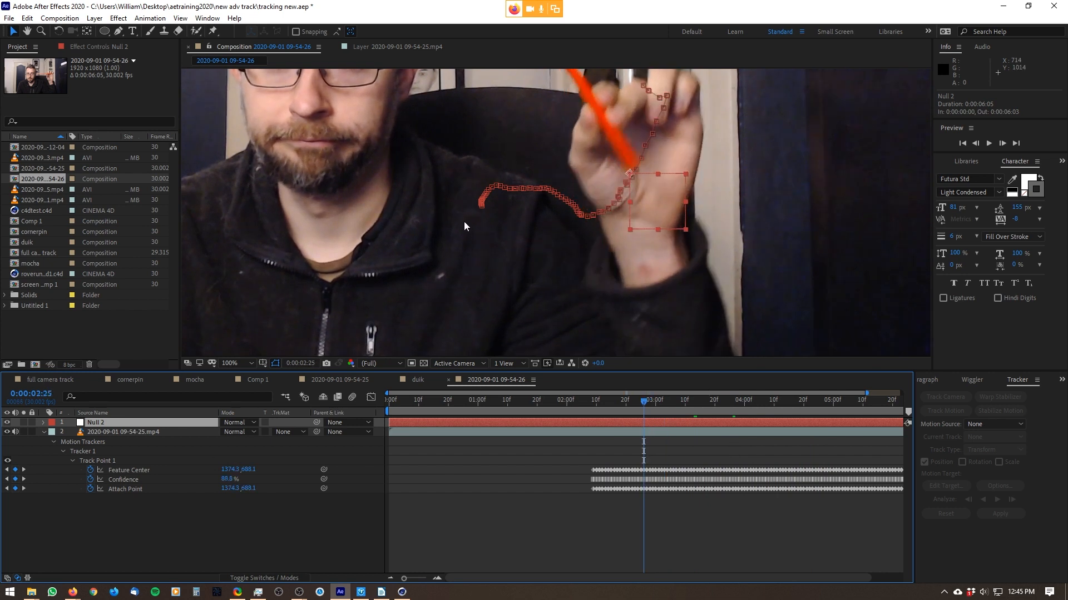
# - Add a red solid layer at composition size, 1920 by 1080 px, above Null 2
pyautogui.scroll(-1, 464, 223)
pyautogui.moveTo(447, 177); pyautogui.dragTo(475, 229)
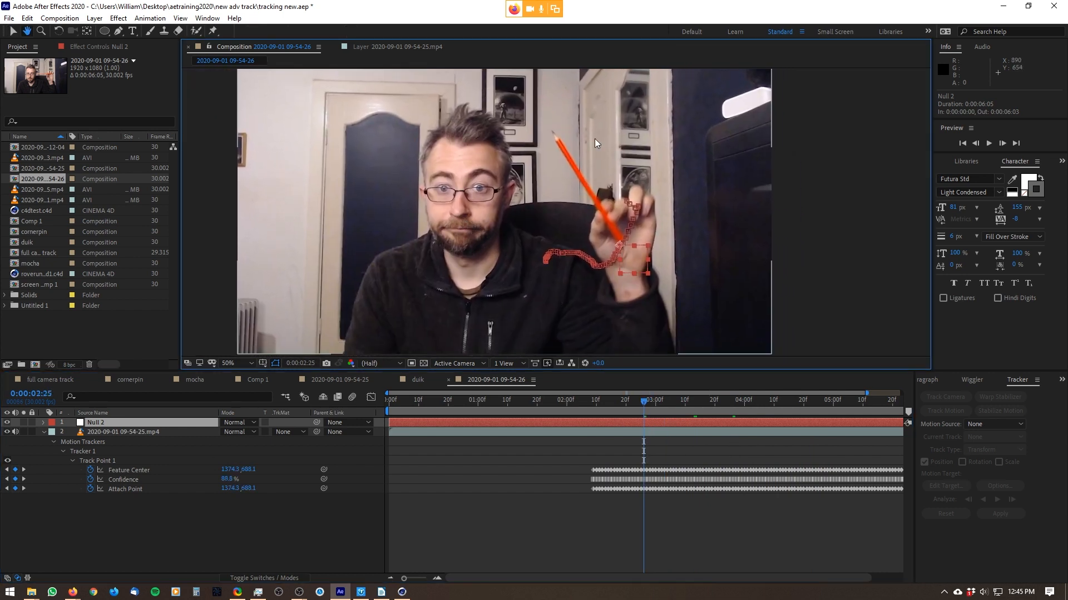
pyautogui.press('v')
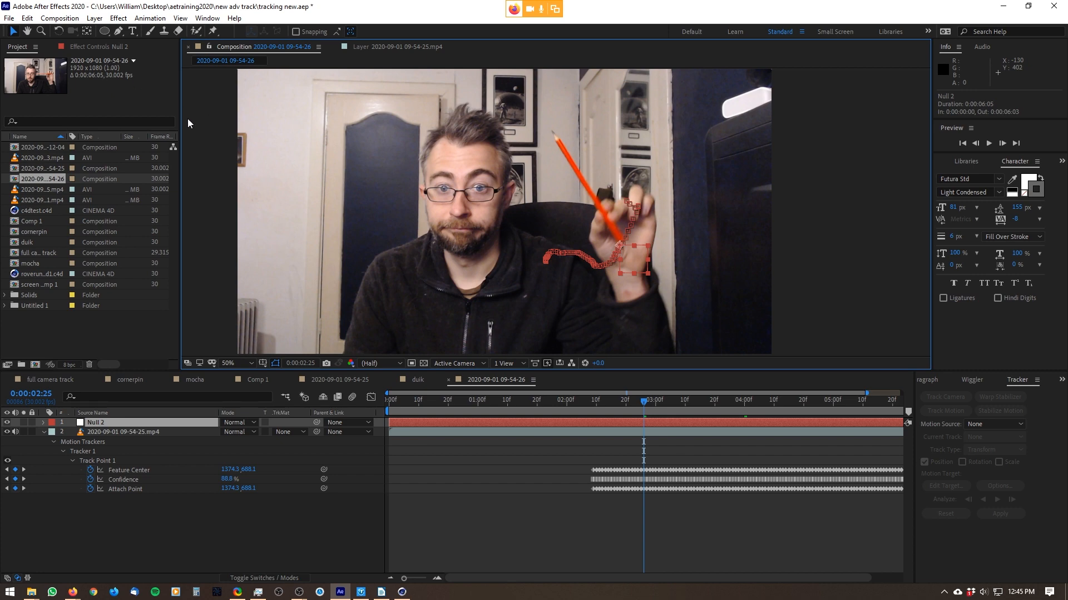
pyautogui.click(119, 17)
pyautogui.moveTo(95, 18)
pyautogui.moveTo(223, 31)
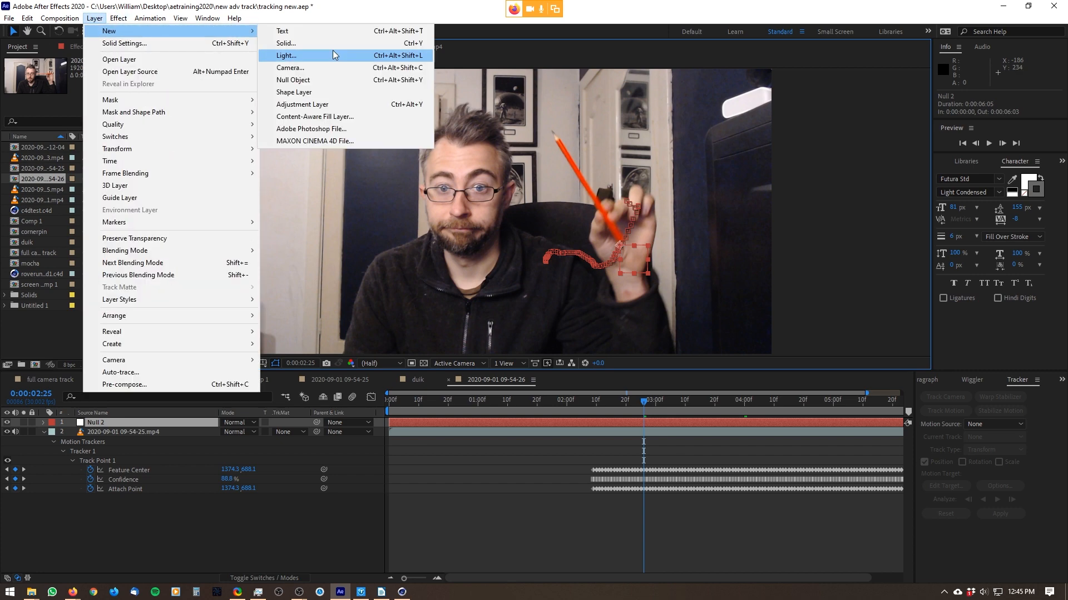
pyautogui.click(304, 43)
pyautogui.click(447, 283)
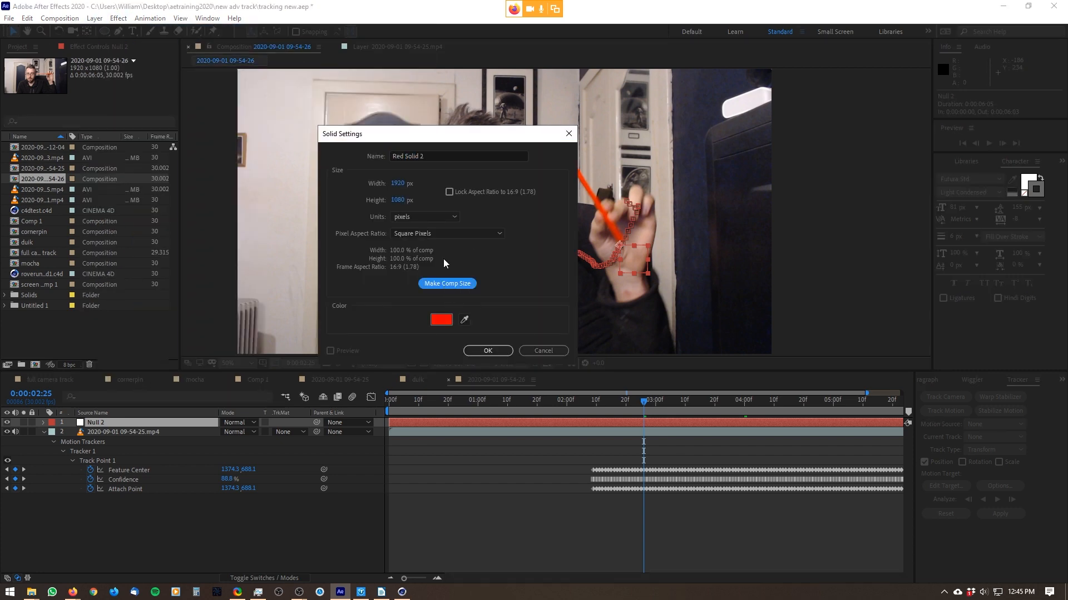
pyautogui.click(483, 351)
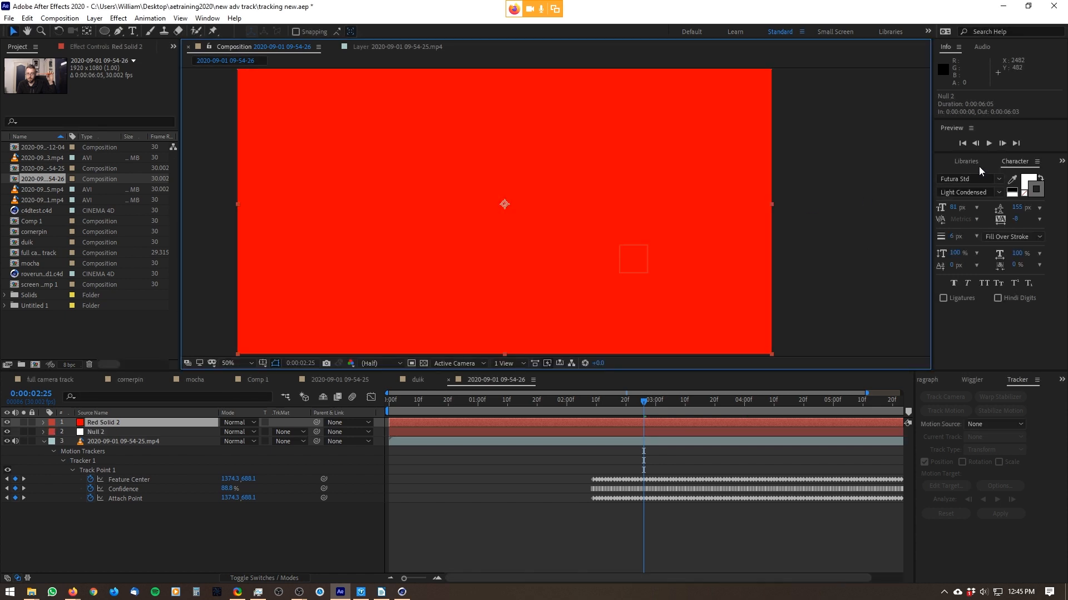
# - Find the Beam effect and apply it to the red solid
pyautogui.hotkey('ctrl', '5')
pyautogui.write('bea')
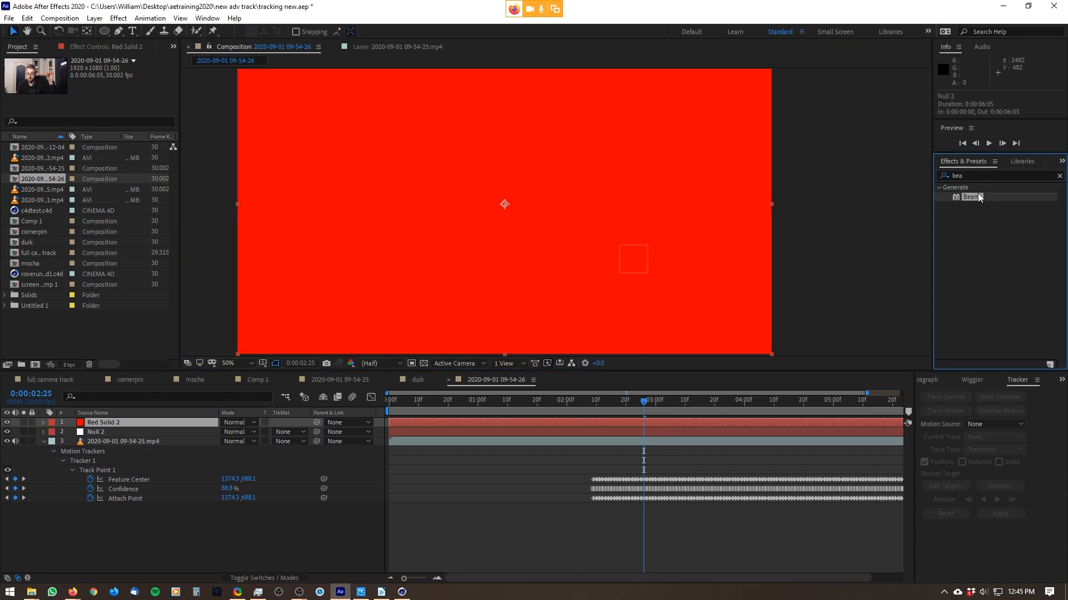
pyautogui.moveTo(977, 197); pyautogui.dragTo(698, 226)
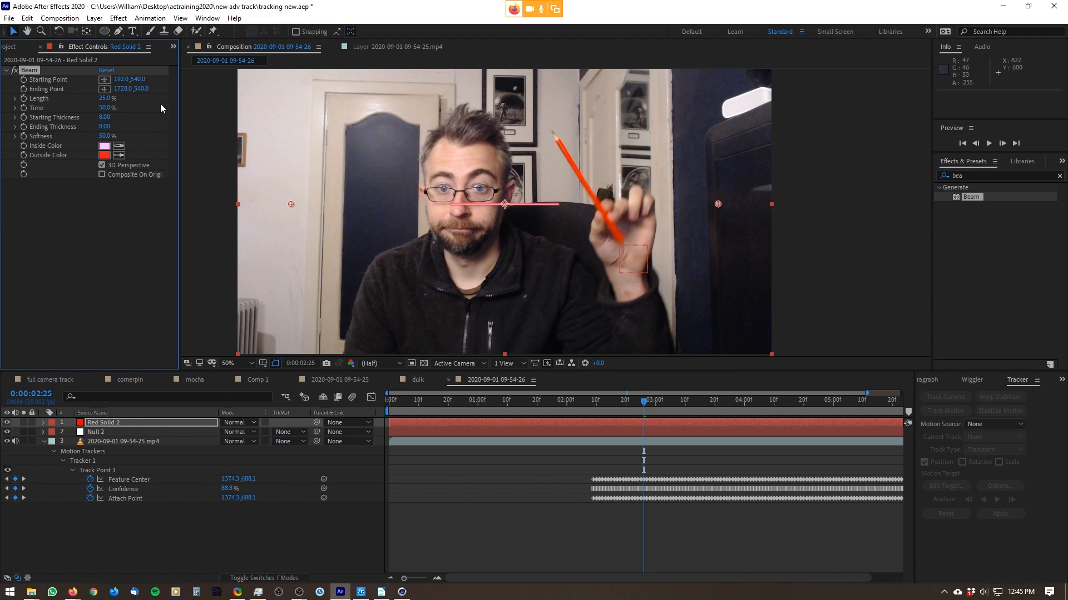
# - Set the beam's length to 99% and place its starting point at about 486, 422 and ending point at about 996, 698
pyautogui.moveTo(294, 206); pyautogui.dragTo(411, 150)
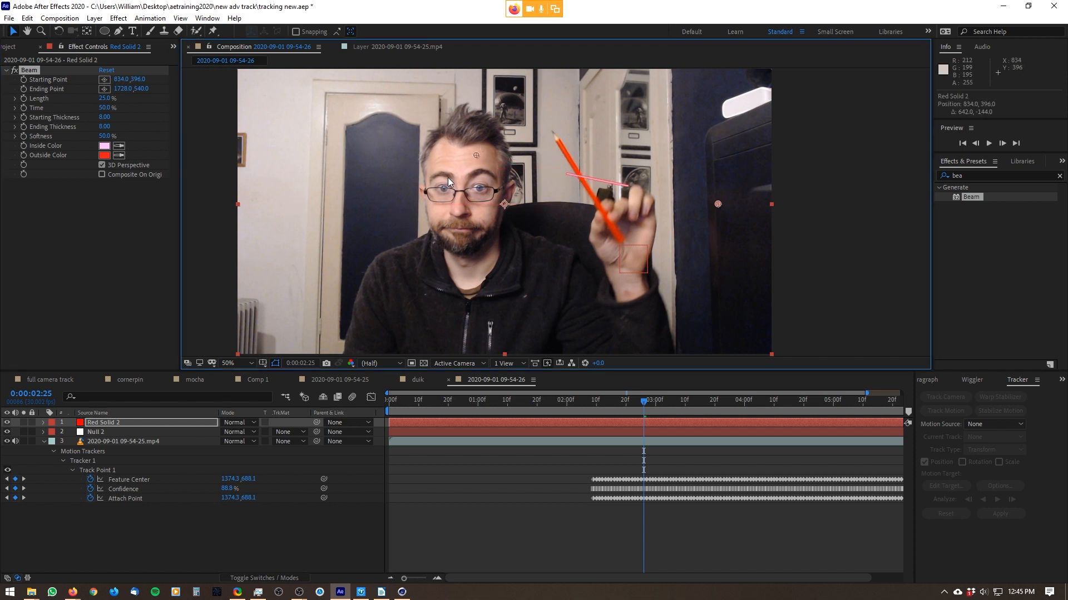
pyautogui.moveTo(718, 205); pyautogui.dragTo(661, 310)
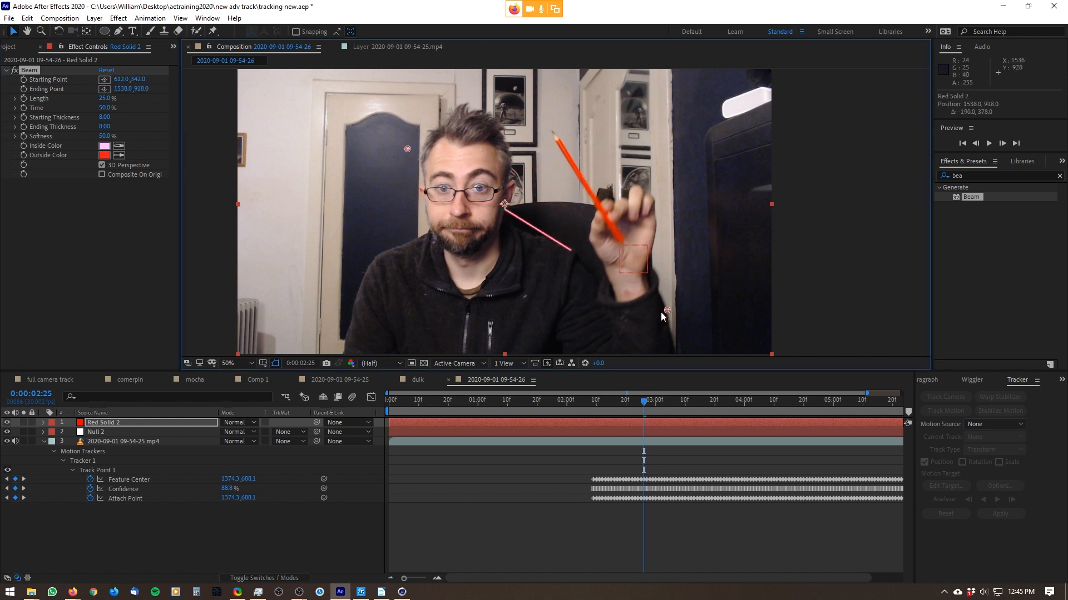
pyautogui.moveTo(661, 310); pyautogui.dragTo(556, 273)
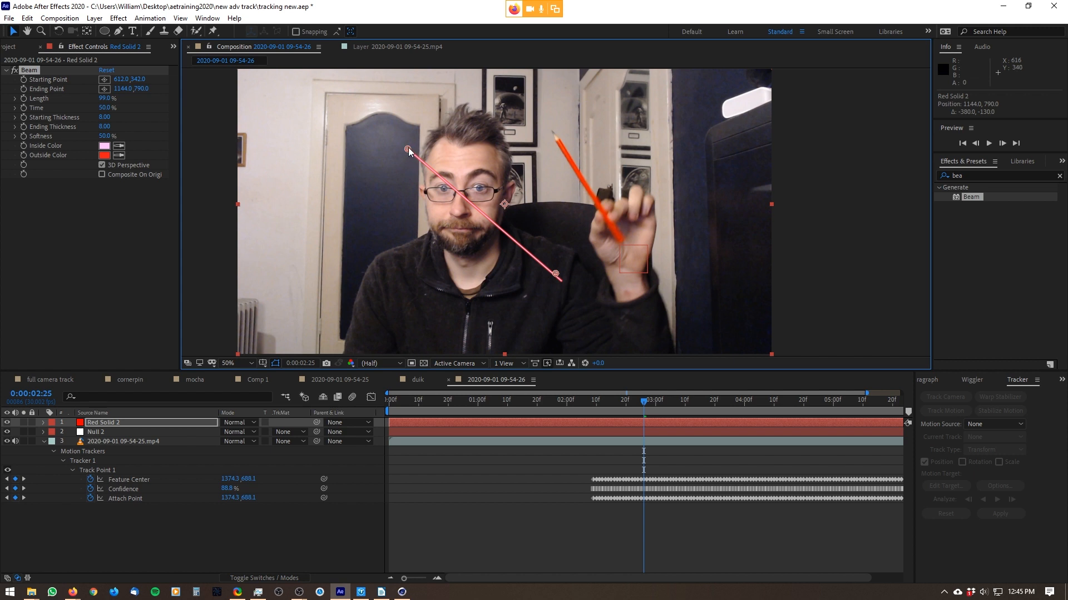
pyautogui.moveTo(409, 148); pyautogui.dragTo(372, 169)
pyautogui.moveTo(556, 272); pyautogui.dragTo(500, 310)
pyautogui.moveTo(568, 191); pyautogui.dragTo(515, 247)
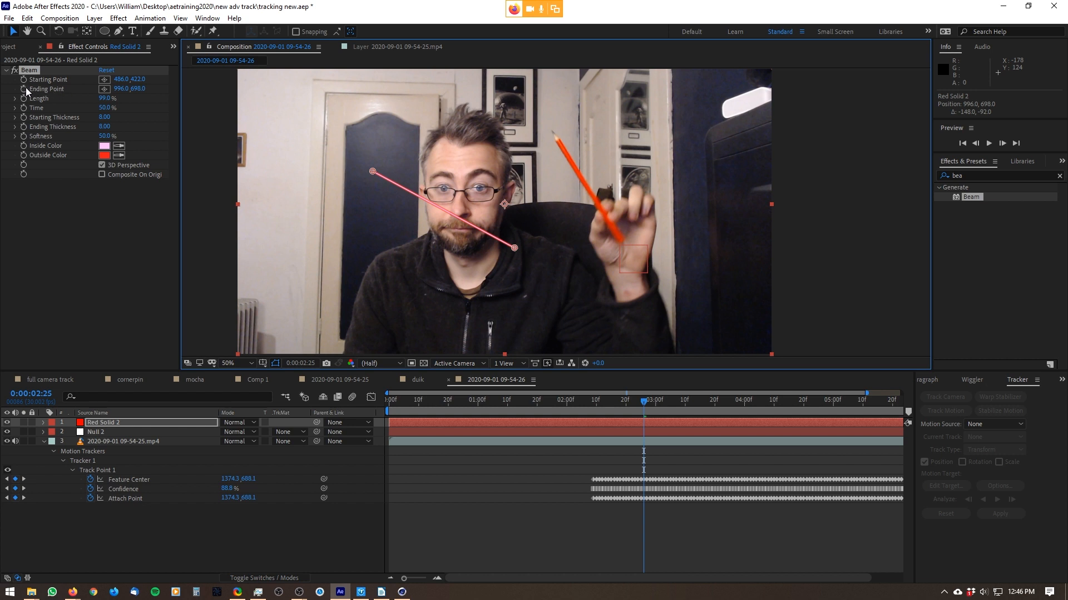
# - Link the beam's Ending Point to Null 2's position with the expression thisComp.layer("Null 2").transform.position
pyautogui.press('alt')
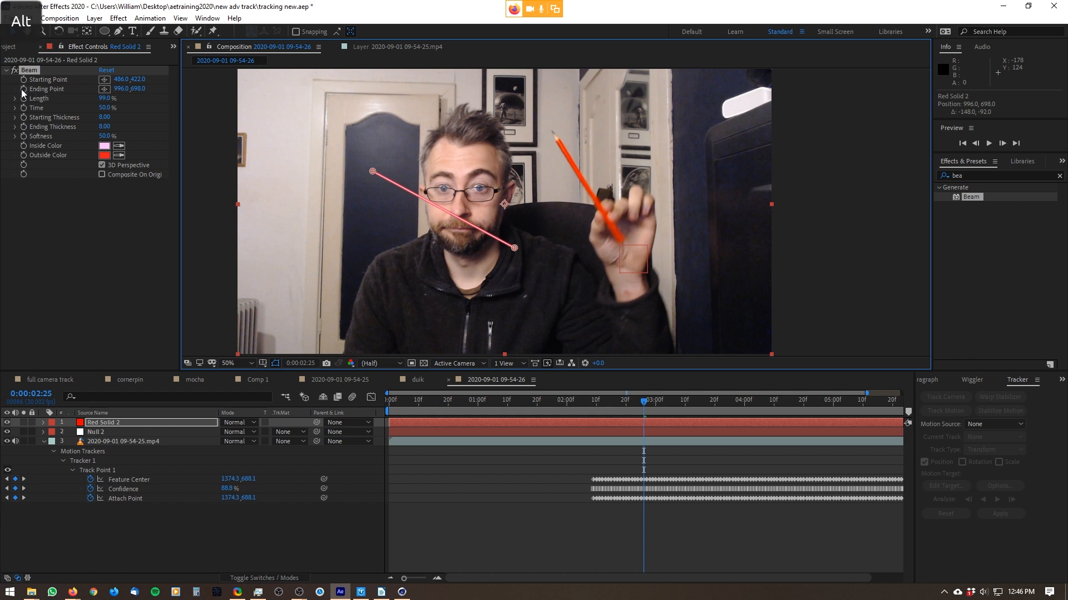
pyautogui.keyDown('alt'); pyautogui.click(24, 89); pyautogui.keyUp('alt')
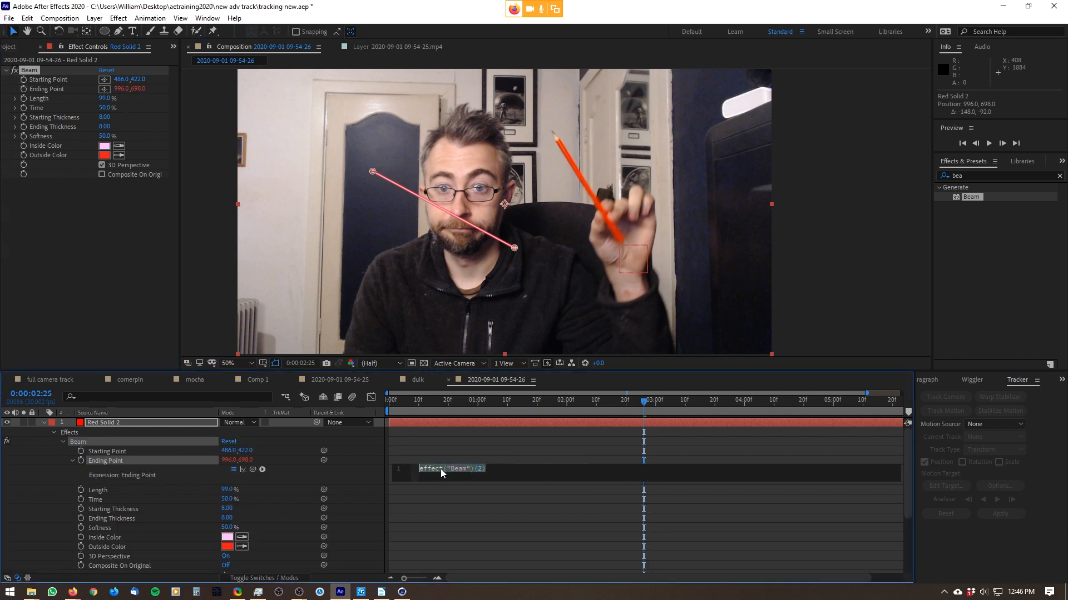
pyautogui.moveTo(251, 468); pyautogui.dragTo(182, 550)
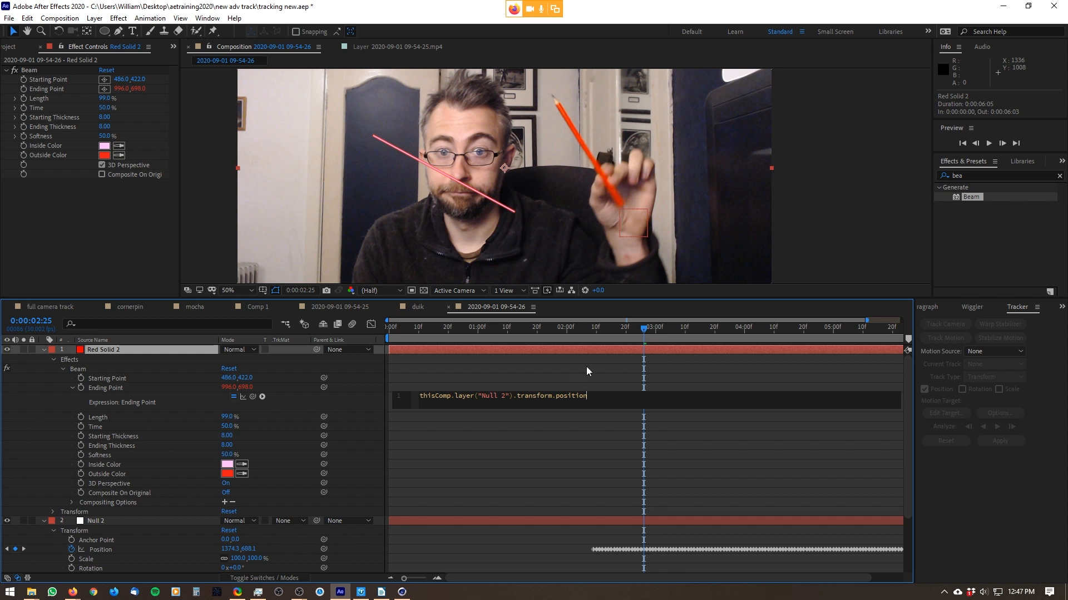
pyautogui.click(595, 379)
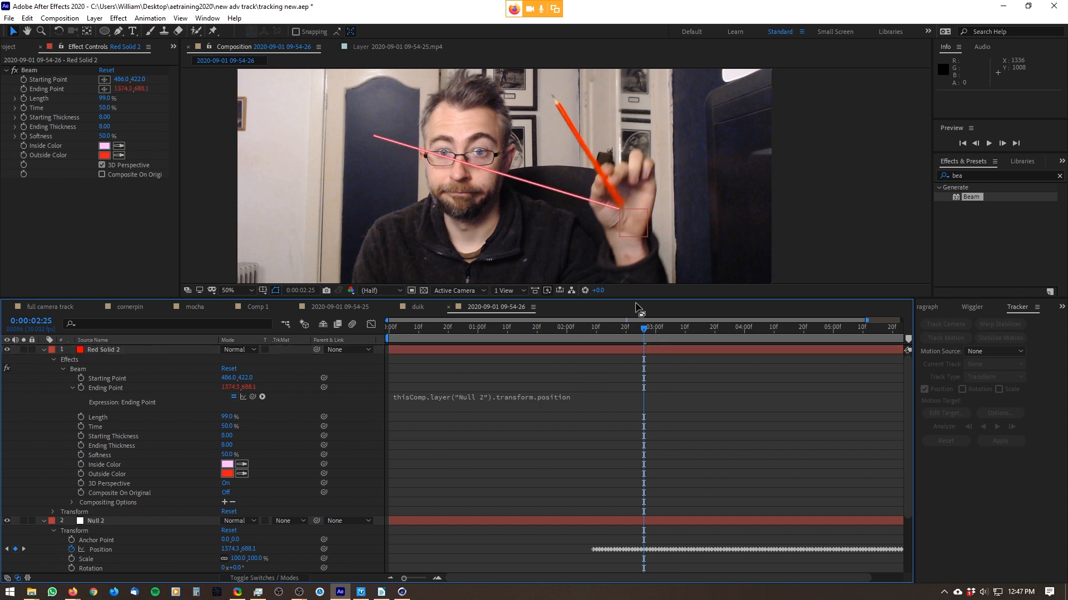
# - Scrub through the composition as far as 0:00:04:11 to check how the beam's end follows the pencil, collapsing Null 2's properties
pyautogui.moveTo(646, 328); pyautogui.dragTo(838, 358)
pyautogui.moveTo(765, 364); pyautogui.dragTo(723, 426)
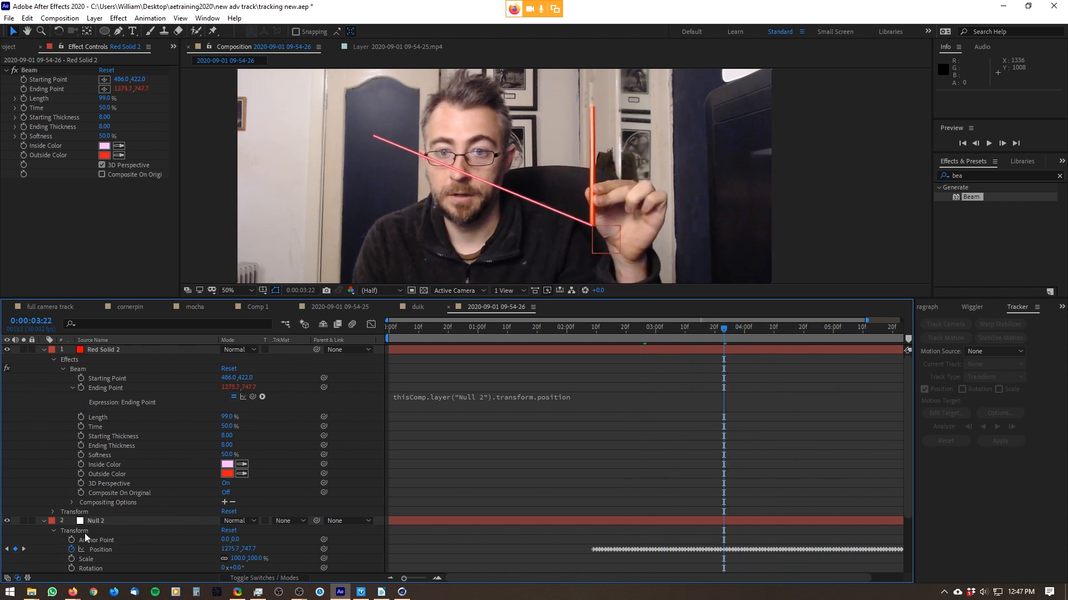
pyautogui.click(44, 521)
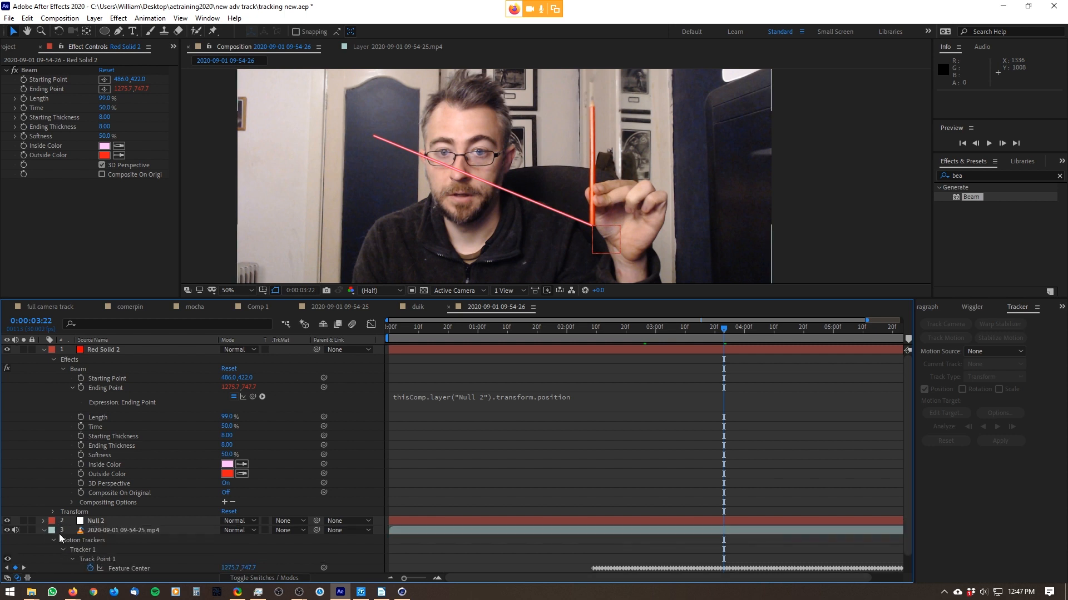
pyautogui.scroll(-1, 111, 550)
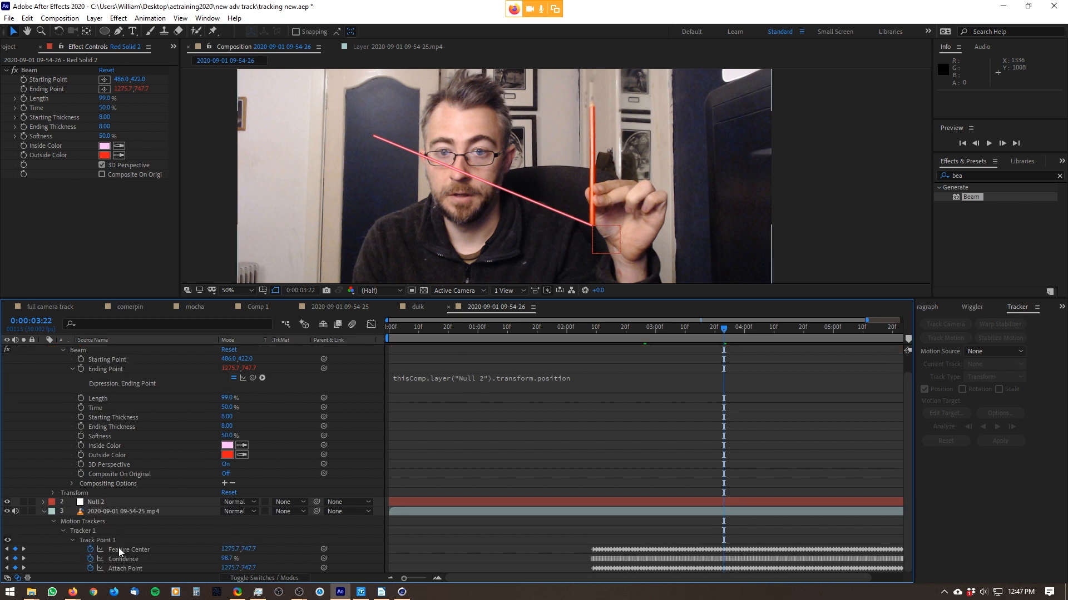
pyautogui.click(121, 510)
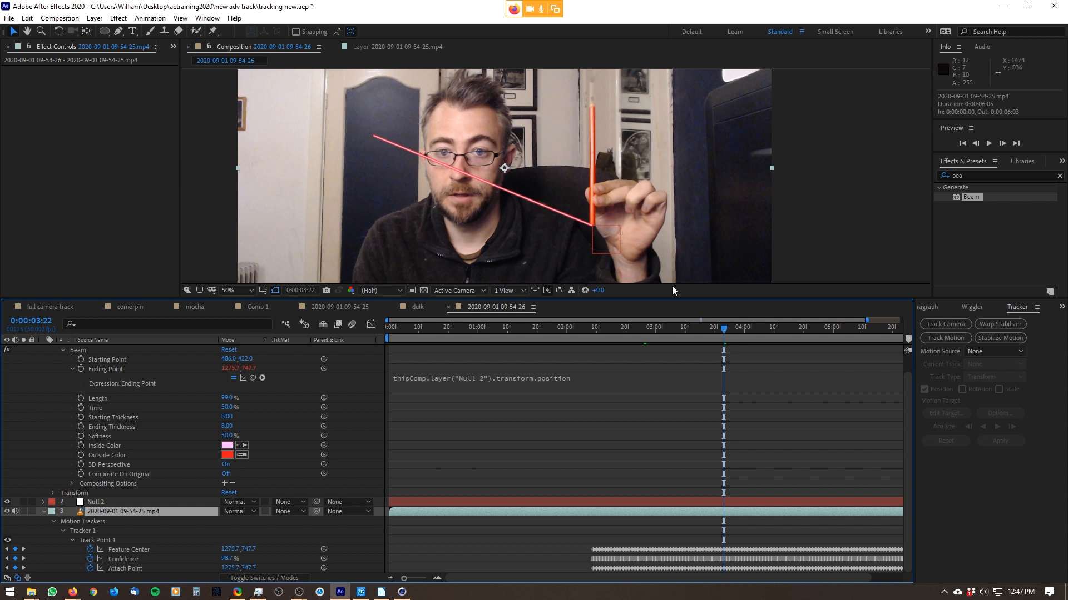
pyautogui.moveTo(739, 335); pyautogui.dragTo(781, 359)
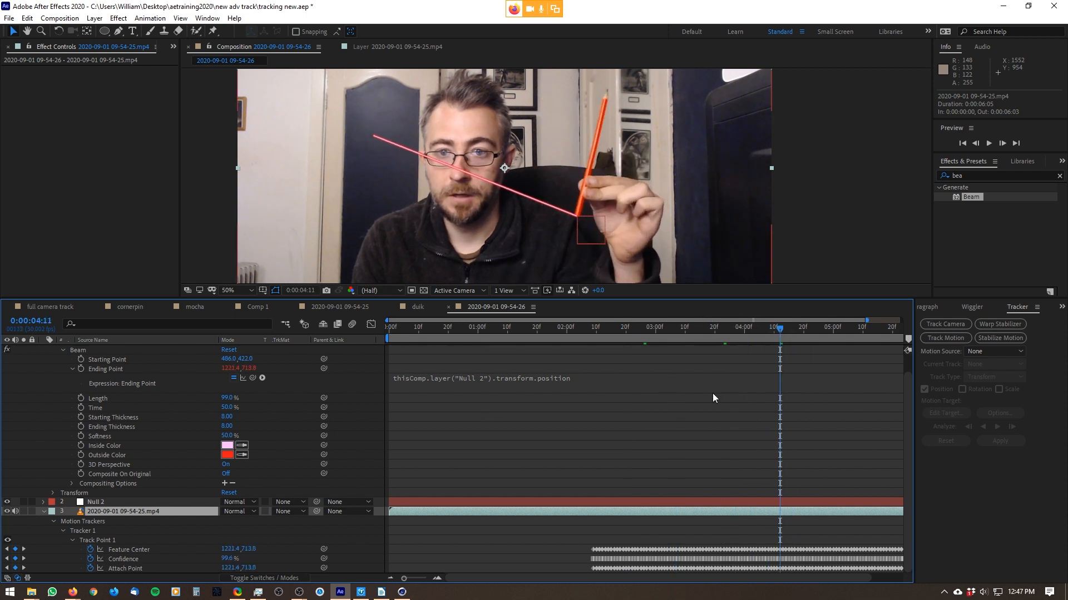
# - Add a text layer reading "text" just below the pencil's tip and parent it to Null 2
pyautogui.scroll(1, 713, 392)
pyautogui.click(133, 31)
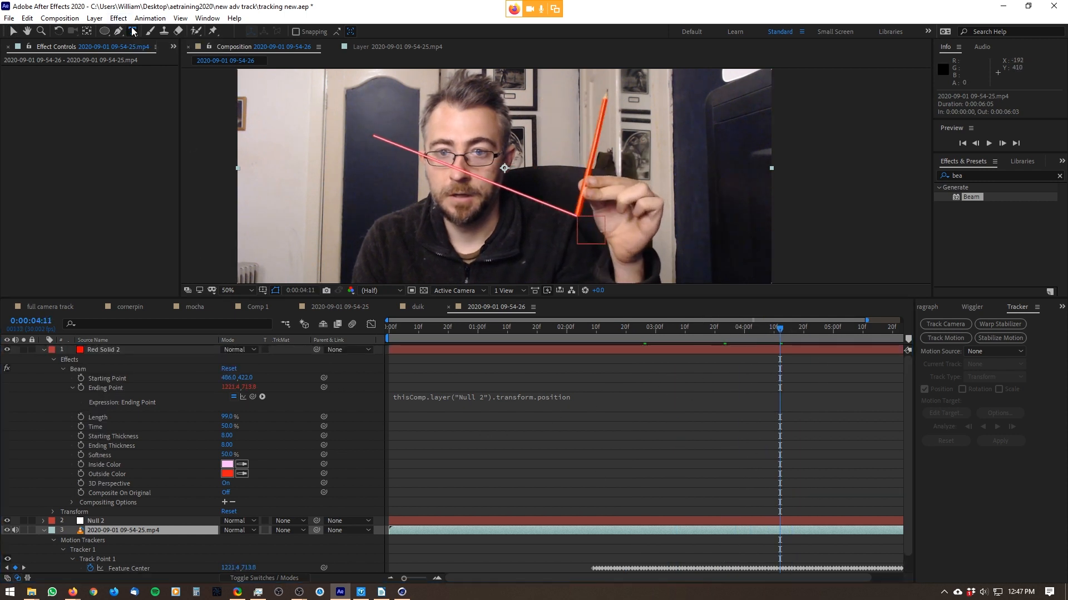
pyautogui.click(548, 247)
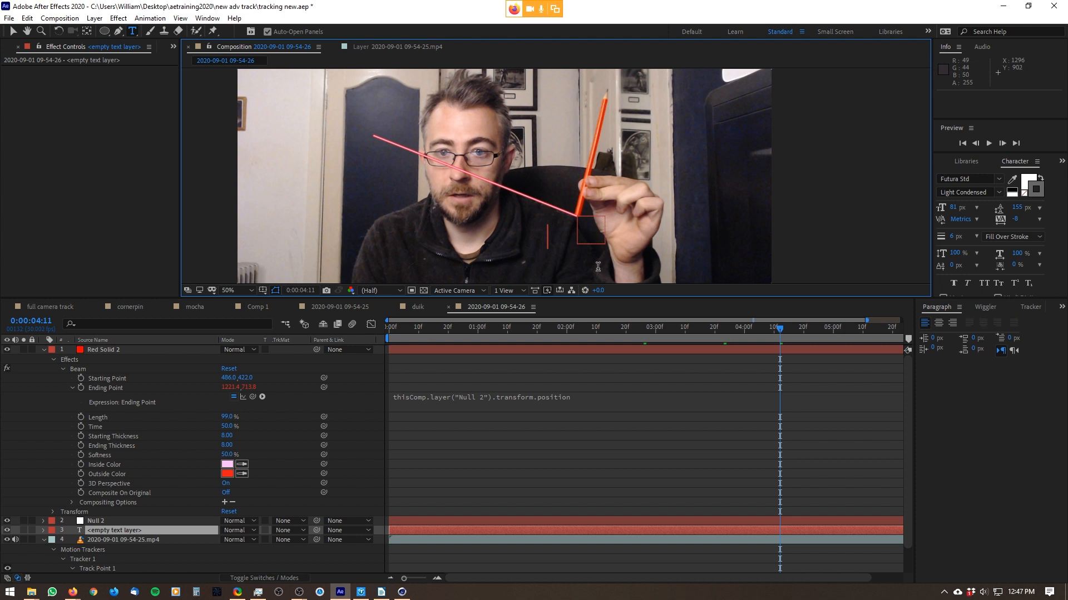
pyautogui.write('text')
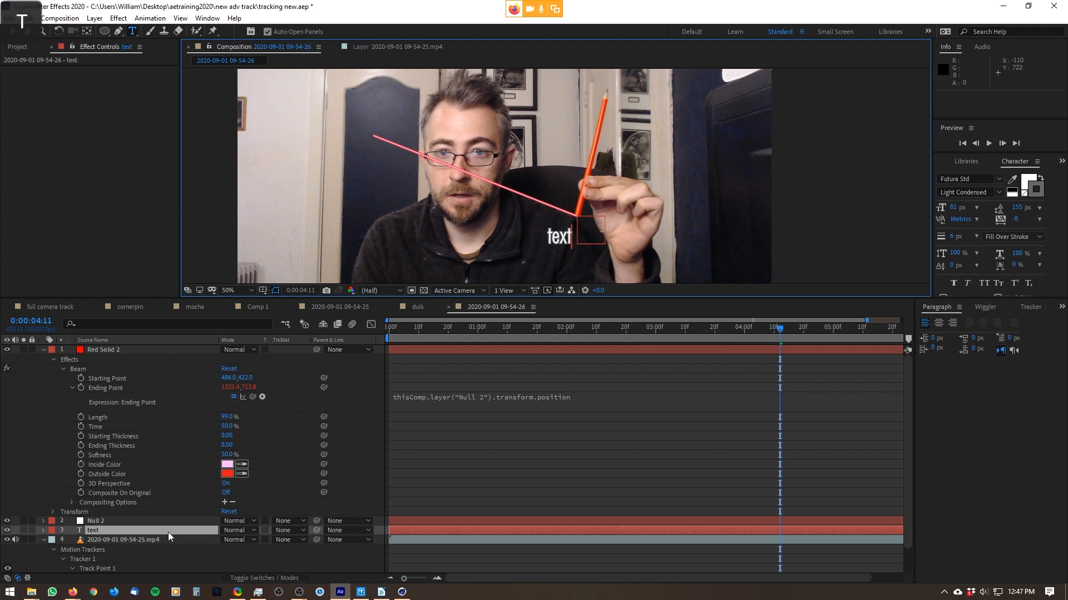
pyautogui.moveTo(316, 531); pyautogui.dragTo(105, 520)
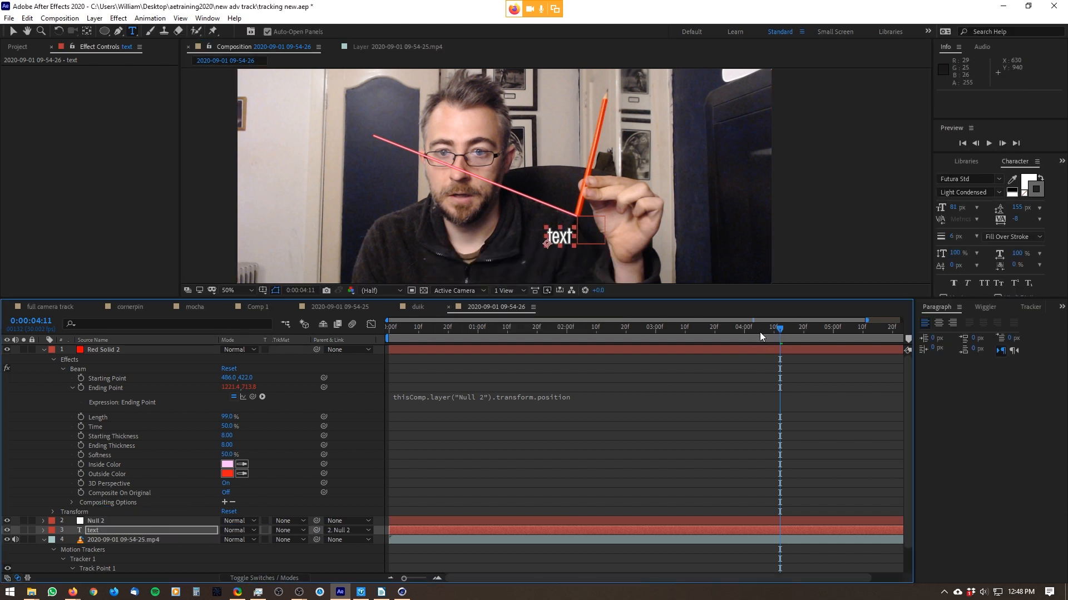
# - Check the parented text's motion around 0:00:04:05 and add a text layer reading "pointing" near the beam's starting point
pyautogui.moveTo(759, 332); pyautogui.dragTo(785, 362)
pyautogui.moveTo(722, 367)
pyautogui.mouseDown()
pyautogui.moveTo(798, 356)
pyautogui.moveTo(616, 362)
pyautogui.moveTo(790, 355)
pyautogui.moveTo(652, 358)
pyautogui.moveTo(733, 358)
pyautogui.mouseUp()
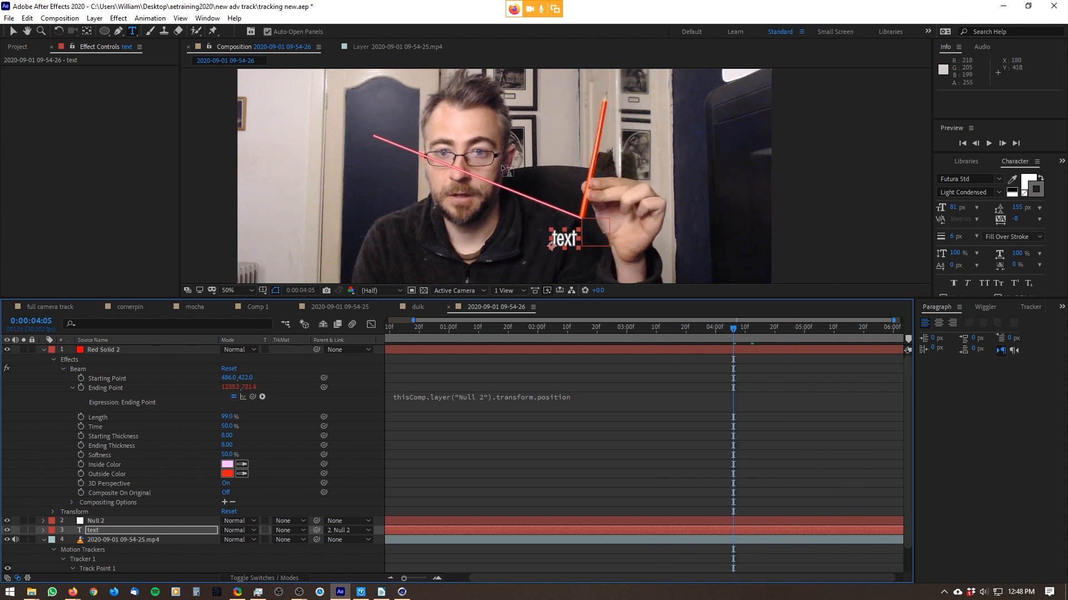
pyautogui.click(299, 128)
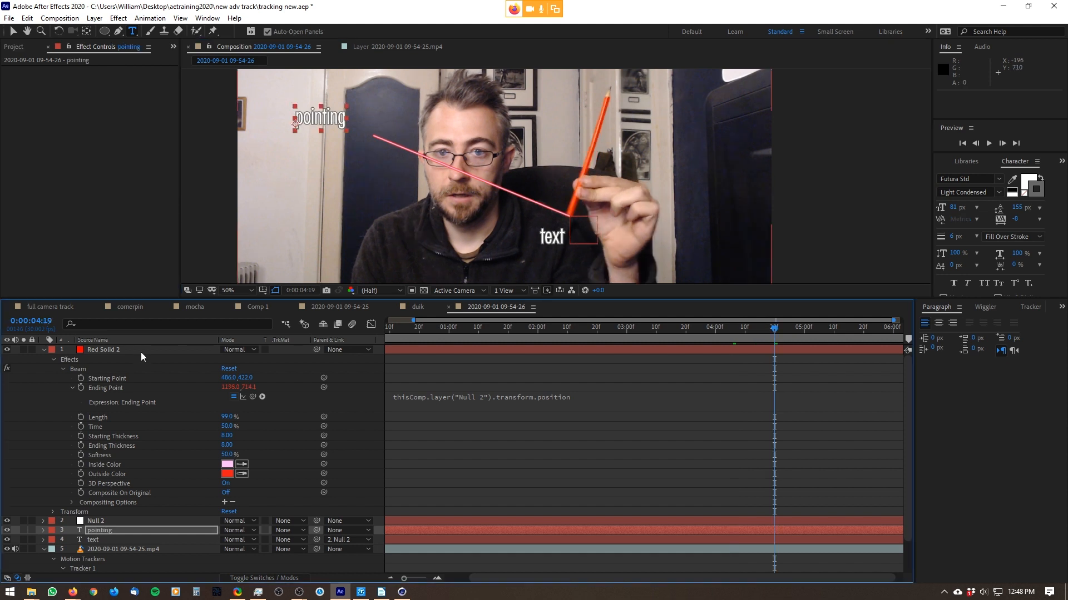
# - Change the beam's outside color to white, shorten its length to 89%, and preview the callout from about 0:00:04:01
pyautogui.click(141, 352)
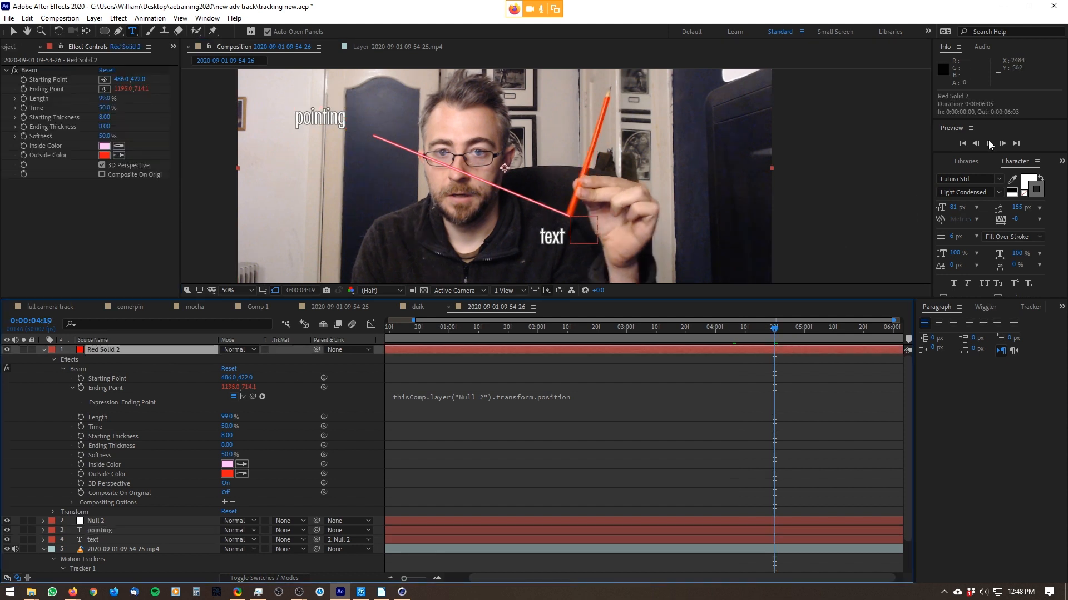
pyautogui.click(103, 155)
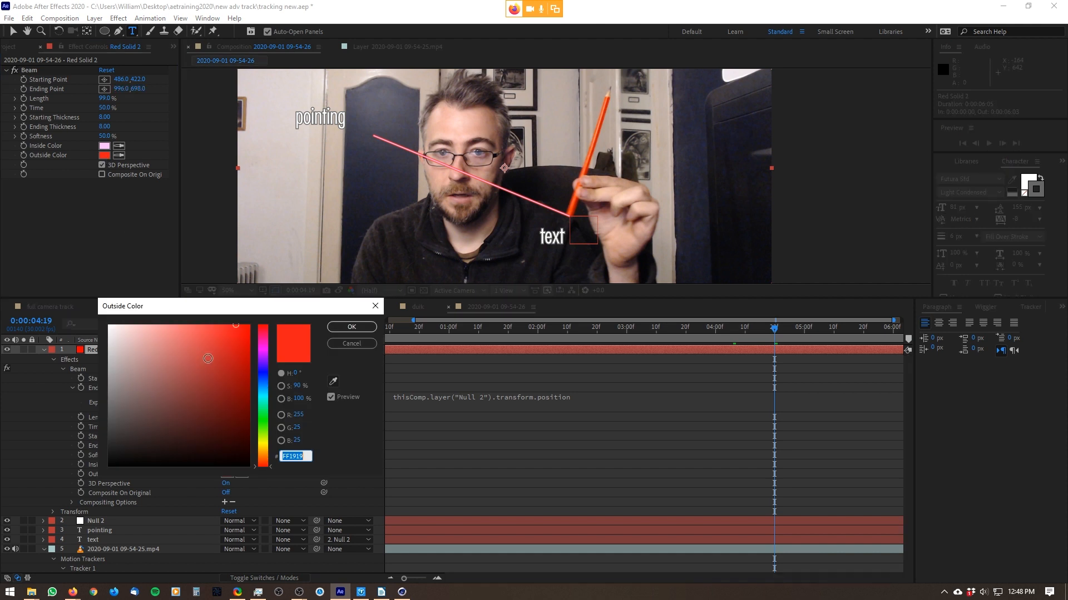
pyautogui.click(108, 327)
pyautogui.click(352, 327)
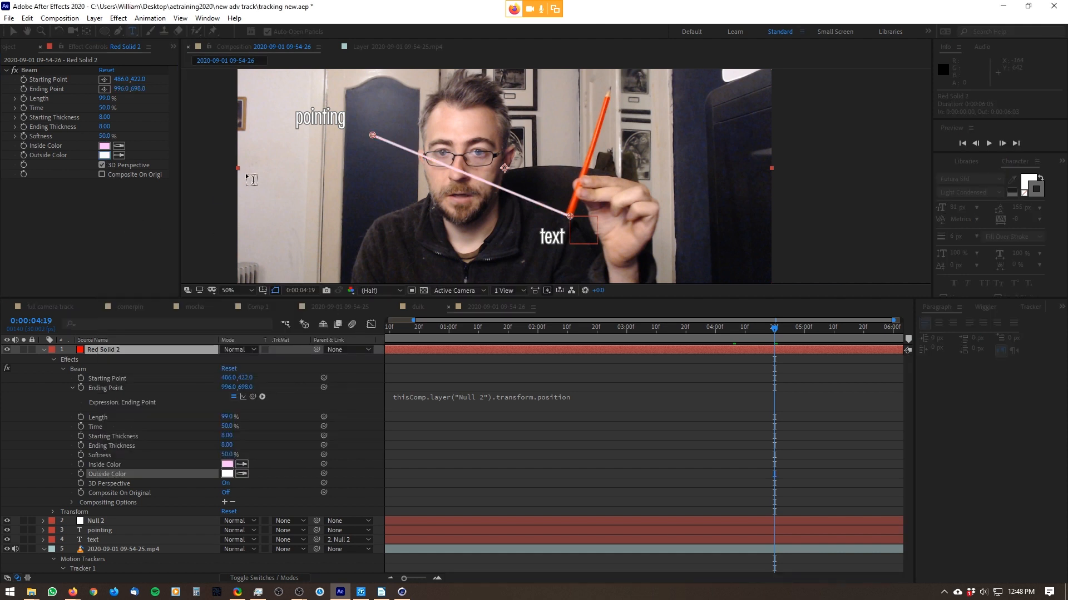
pyautogui.moveTo(105, 99); pyautogui.dragTo(96, 101)
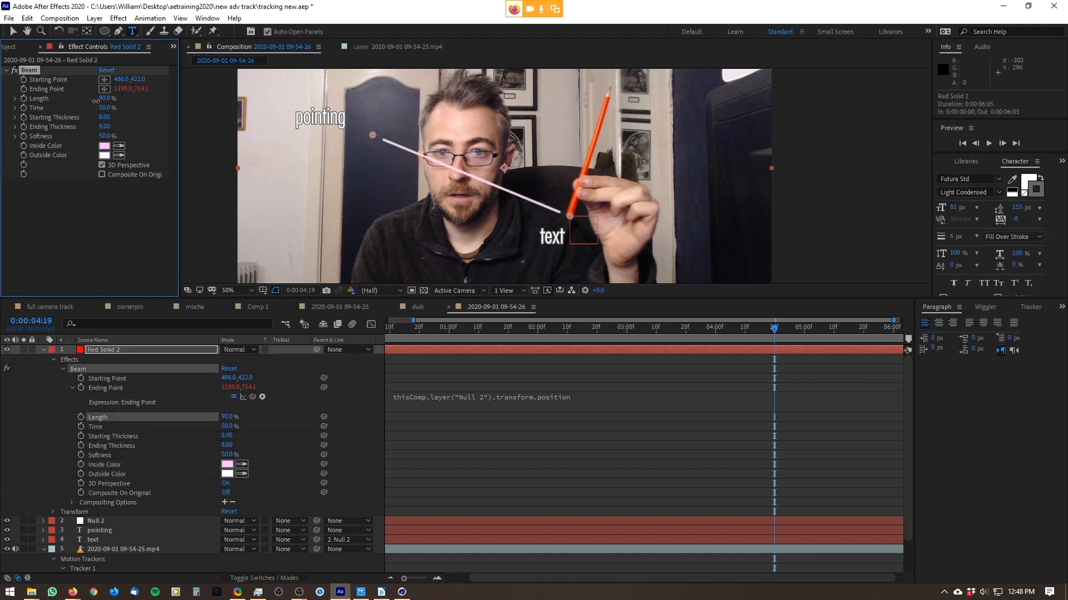
pyautogui.moveTo(765, 322); pyautogui.dragTo(721, 361)
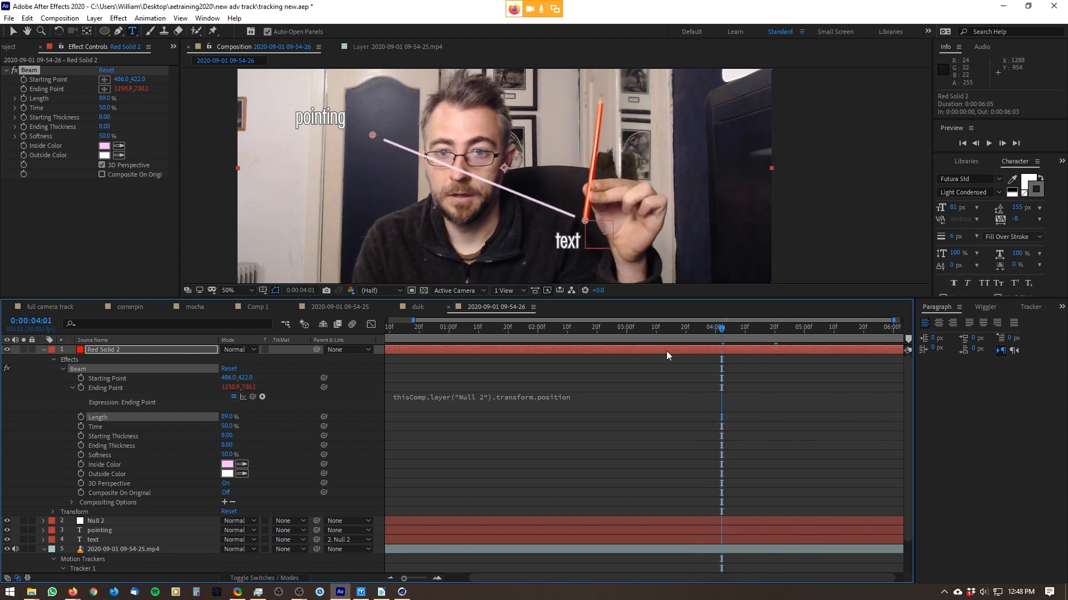
pyautogui.press('space')
pyautogui.click(17, 49)
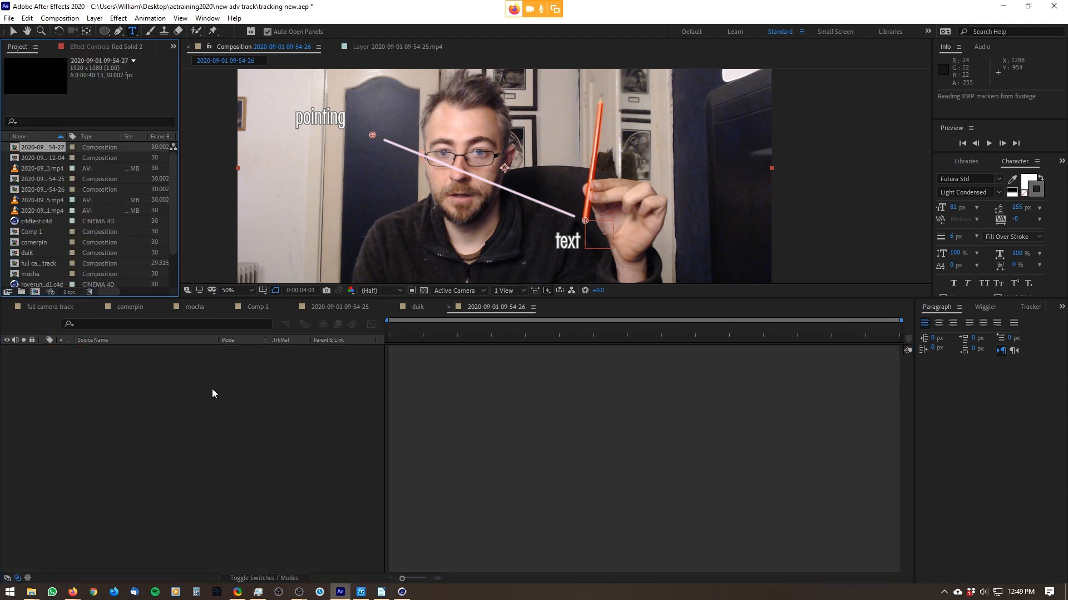
pyautogui.moveTo(482, 332); pyautogui.dragTo(796, 356)
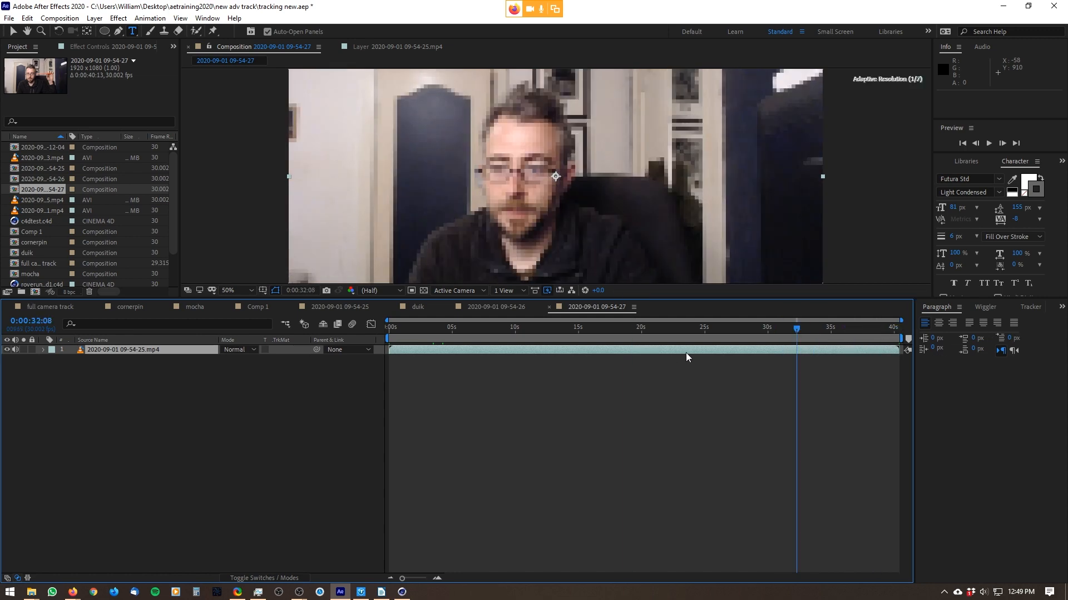
pyautogui.moveTo(686, 352); pyautogui.dragTo(809, 348)
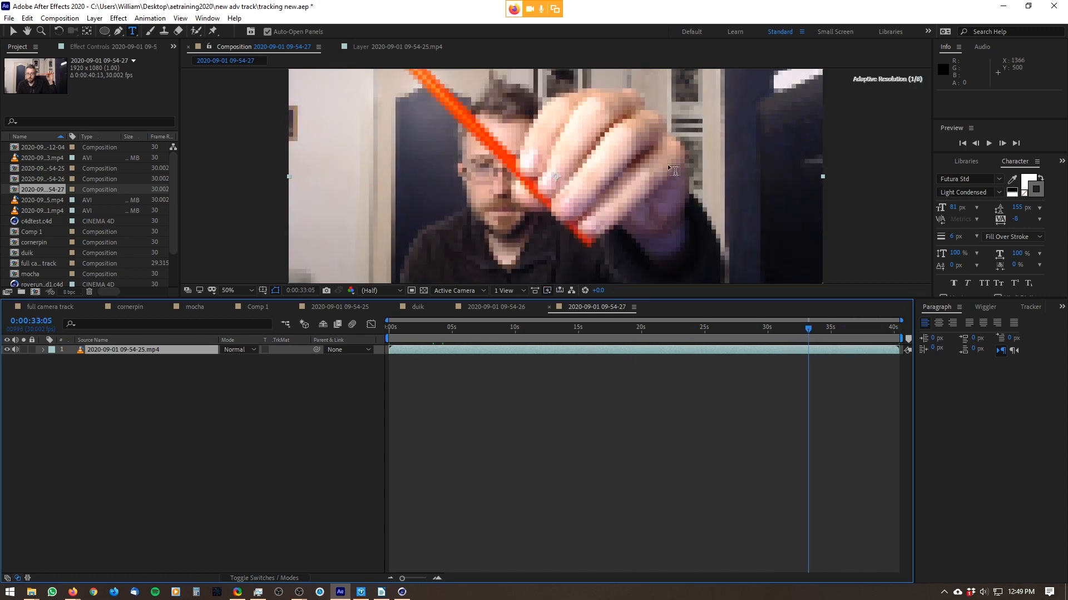
pyautogui.scroll(-1, 673, 170)
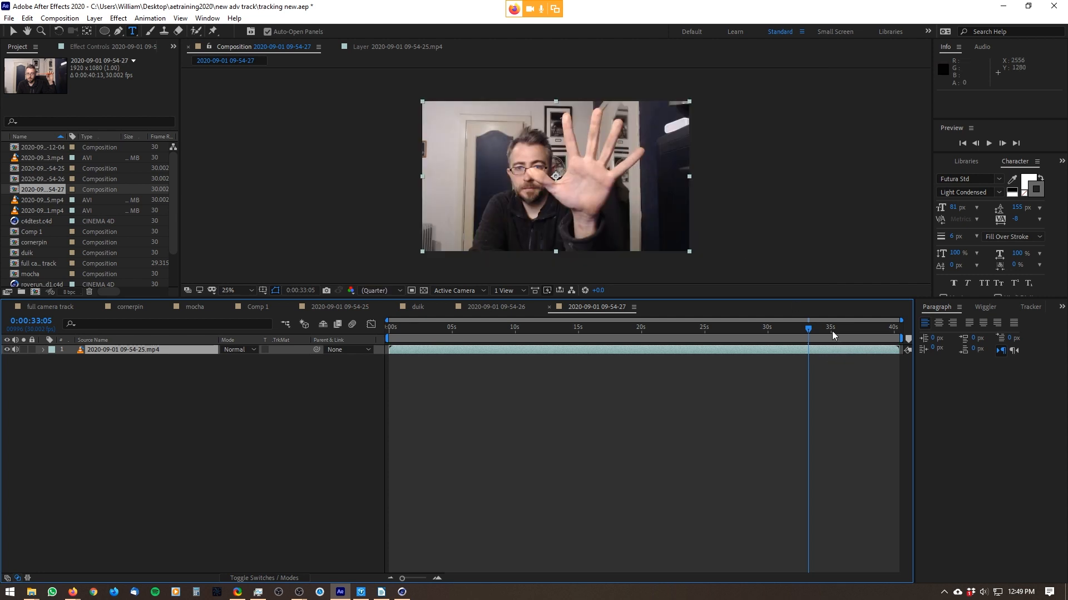
# - Set the work area from 0:00:38:18 to 0:00:40:11 around the pointing-finger shot and trim the composition to it
pyautogui.moveTo(832, 331); pyautogui.dragTo(876, 324)
pyautogui.moveTo(388, 338); pyautogui.dragTo(873, 367)
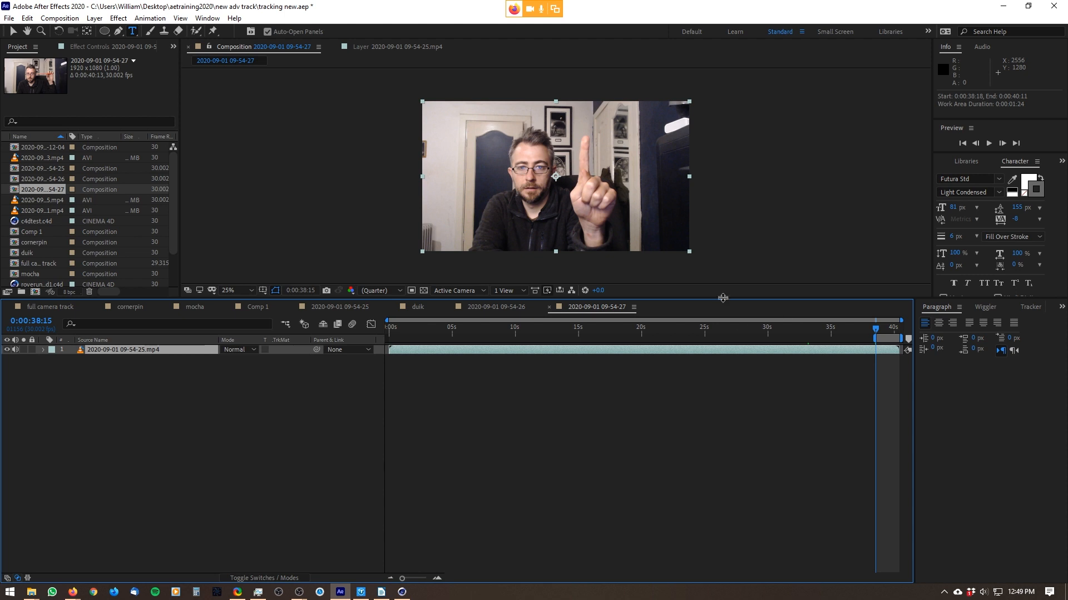
pyautogui.click(60, 18)
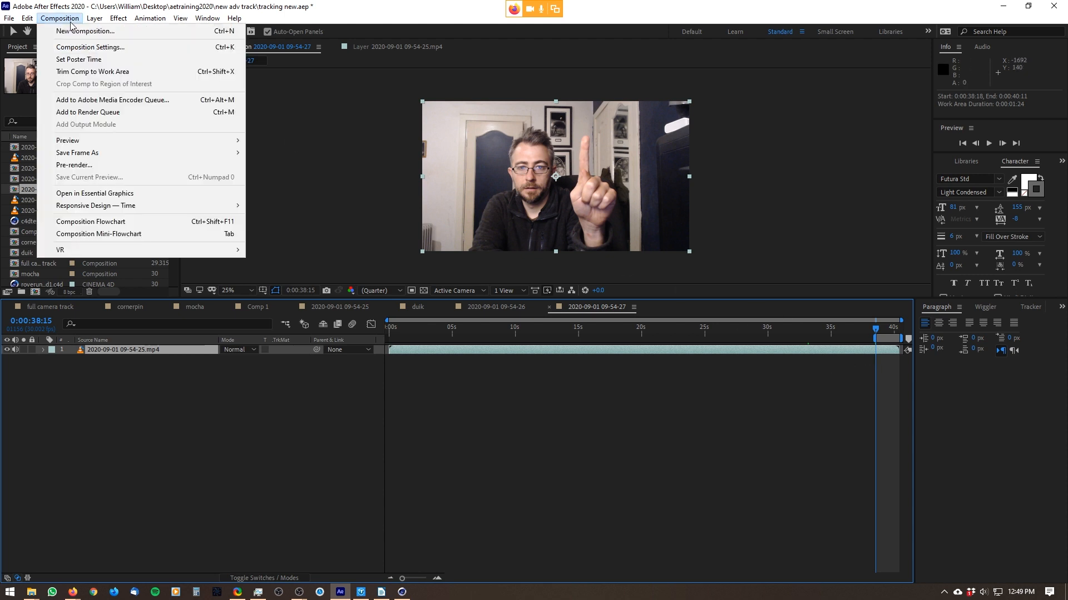
pyautogui.click(115, 72)
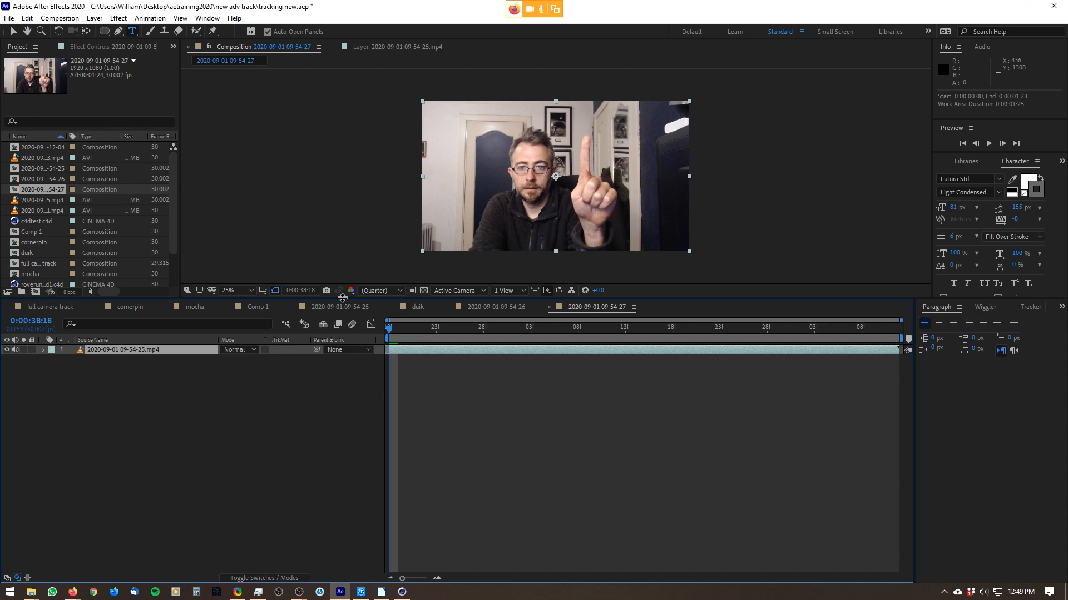
# - Enlarge the viewer, scrub through the finger swing, and return to the composition's first frame at 0:00:38:18
pyautogui.moveTo(344, 300); pyautogui.dragTo(358, 429)
pyautogui.moveTo(399, 457); pyautogui.dragTo(780, 468)
pyautogui.moveTo(512, 466); pyautogui.dragTo(477, 474)
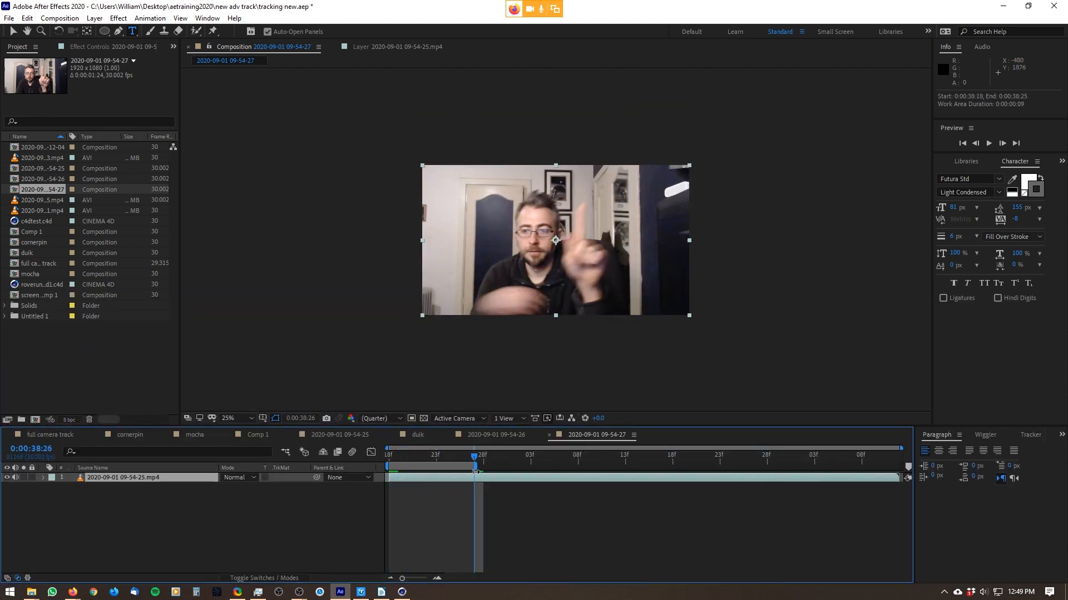
pyautogui.click(74, 17)
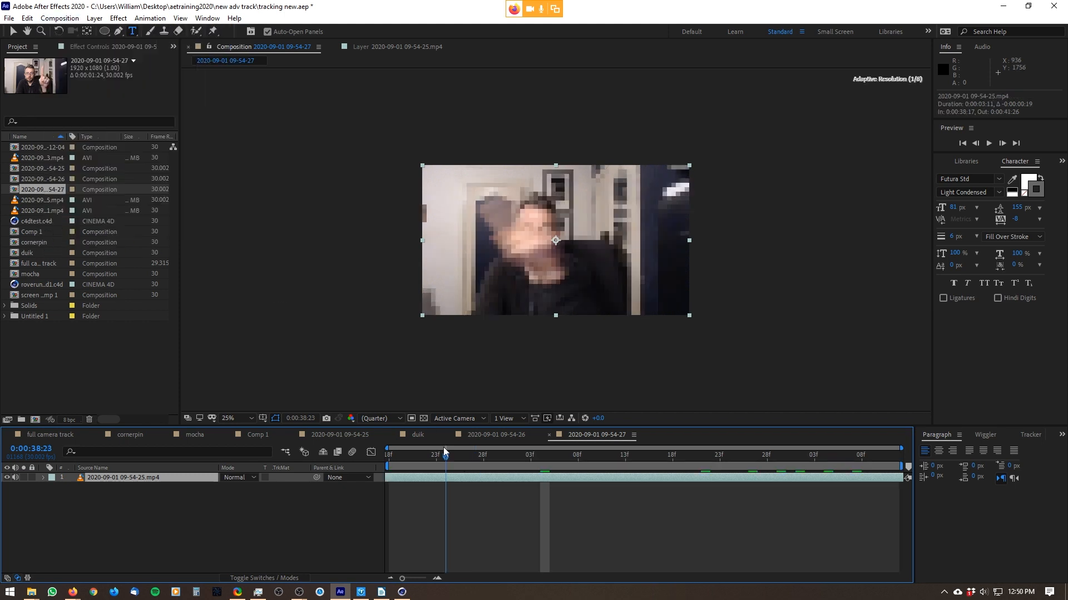
pyautogui.moveTo(444, 452); pyautogui.dragTo(273, 476)
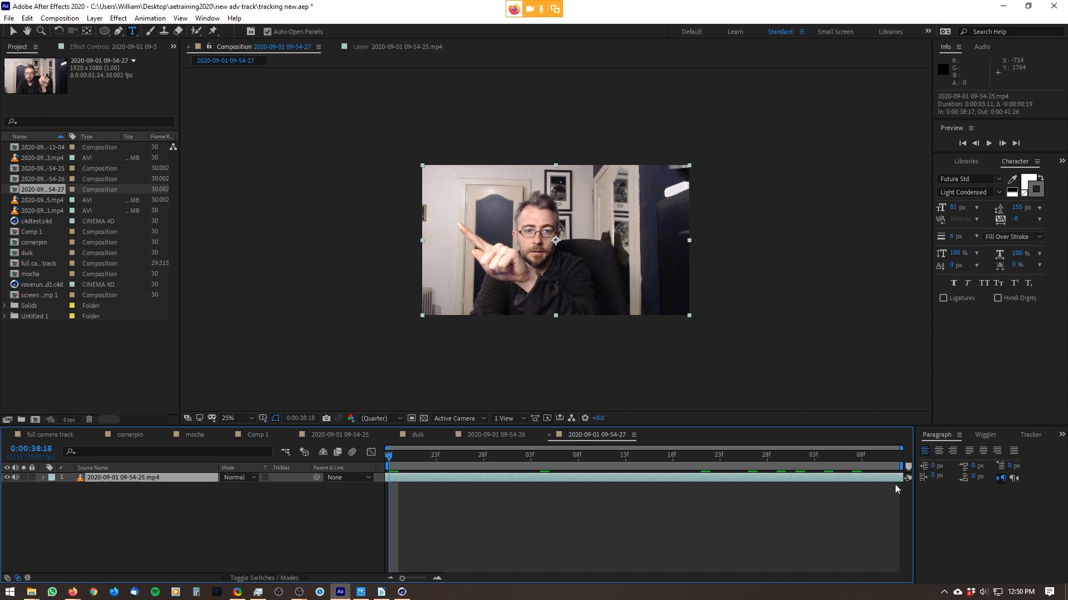
# - Start a Track Motion on the footage layer and place Track Point 1 on the fingertip
pyautogui.click(1029, 436)
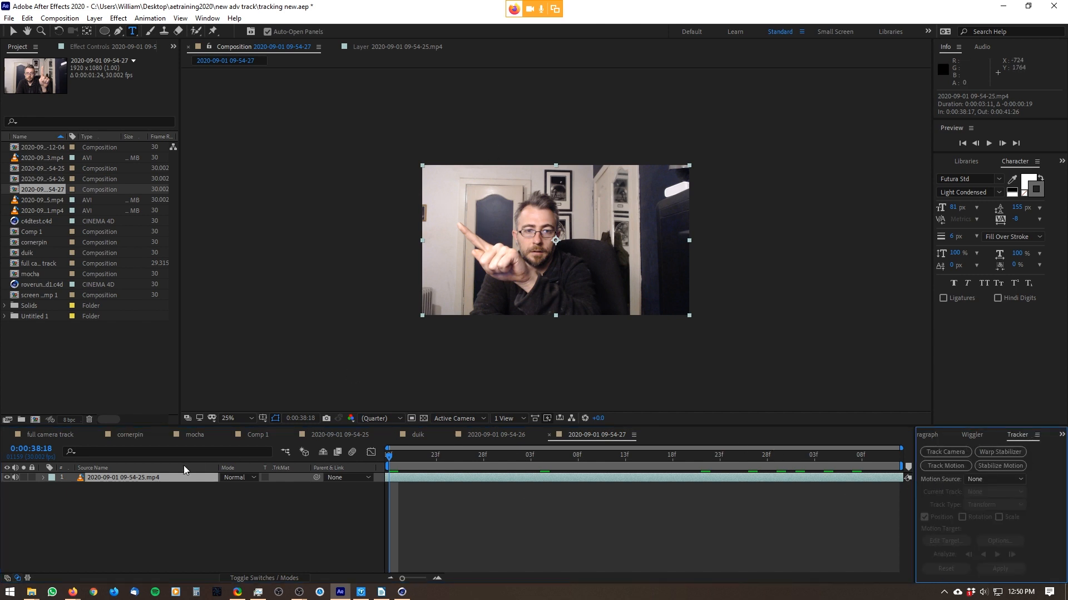
pyautogui.click(959, 466)
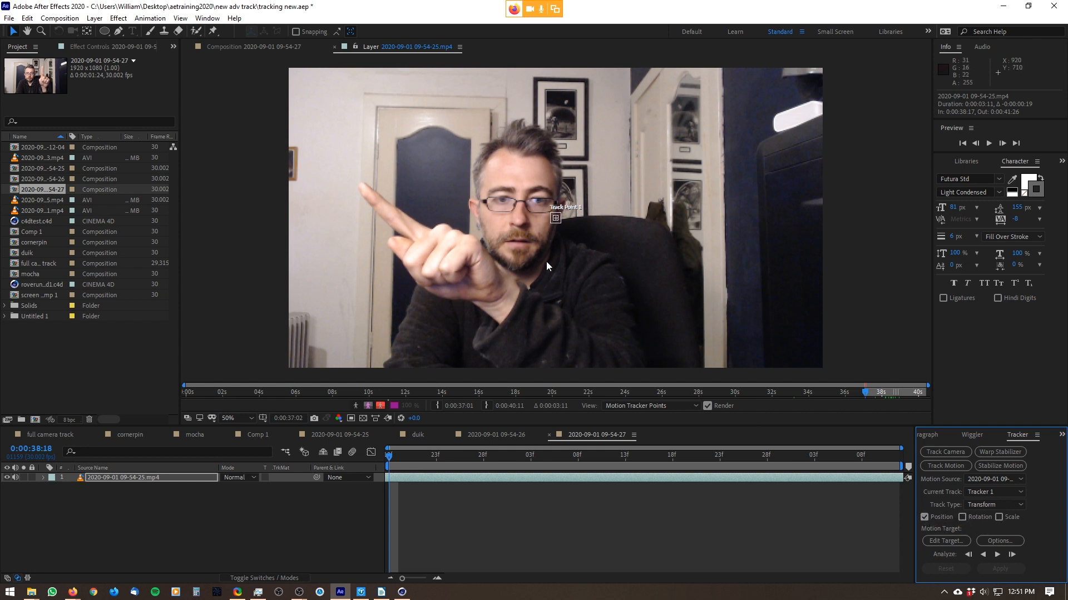
pyautogui.moveTo(561, 222); pyautogui.dragTo(354, 178)
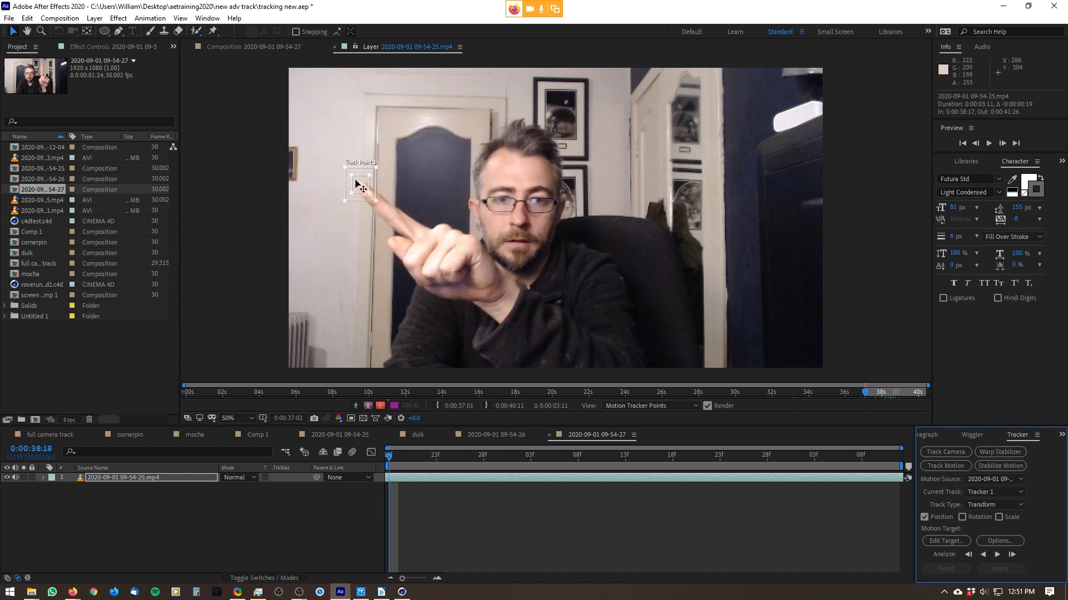
# - Add rotation tracking, place Track Point 2 on the knuckle at the finger's base, and shrink its feature and search regions
pyautogui.click(963, 517)
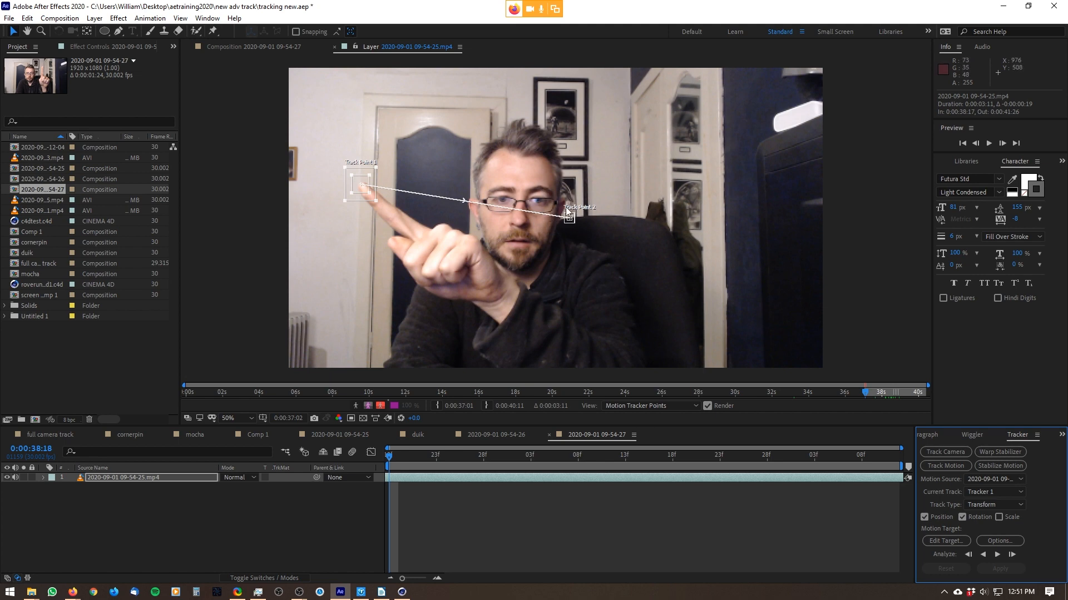
pyautogui.scroll(1, 581, 218)
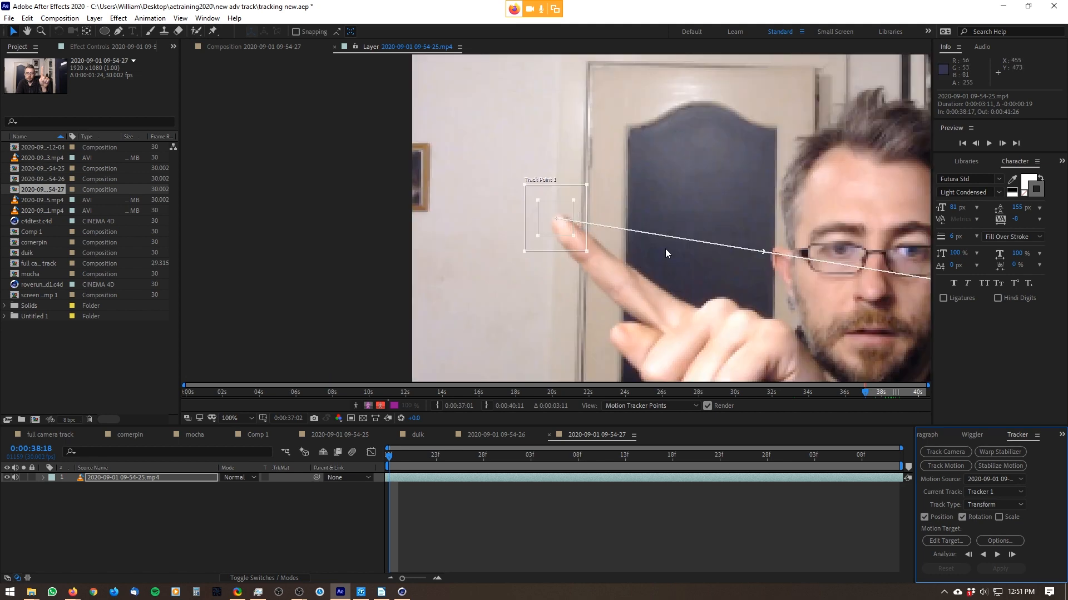
pyautogui.scroll(-1, 665, 248)
pyautogui.moveTo(769, 256); pyautogui.dragTo(611, 246)
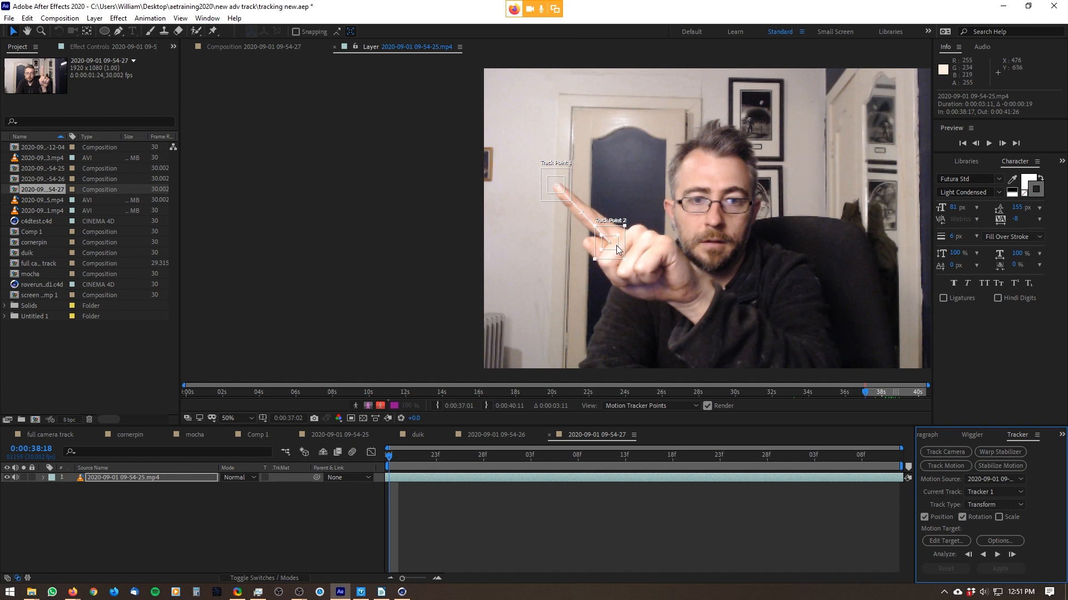
pyautogui.scroll(1, 616, 245)
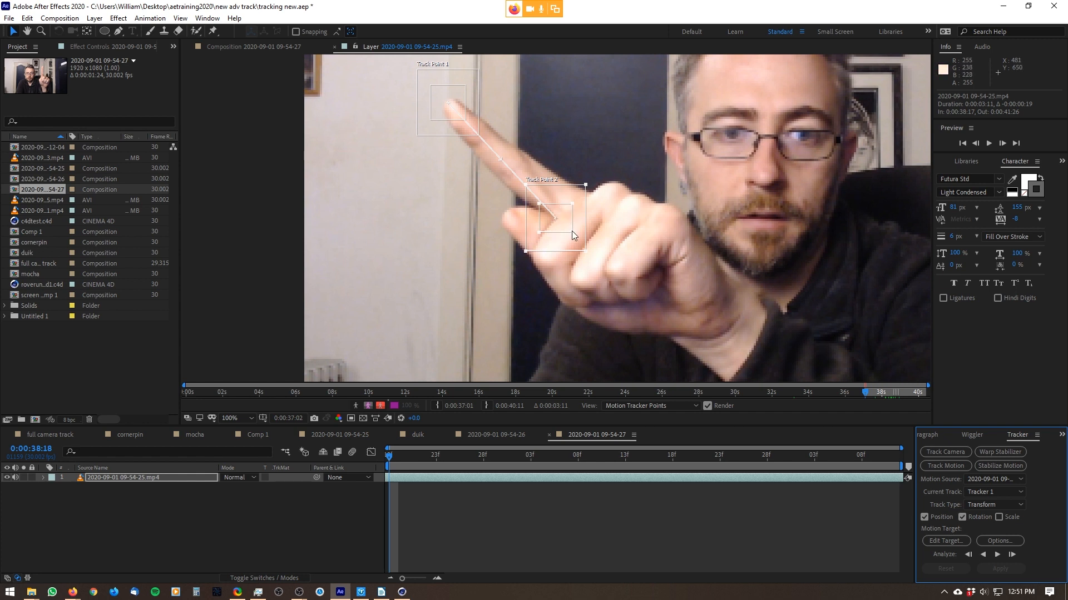
pyautogui.moveTo(572, 231); pyautogui.dragTo(568, 233)
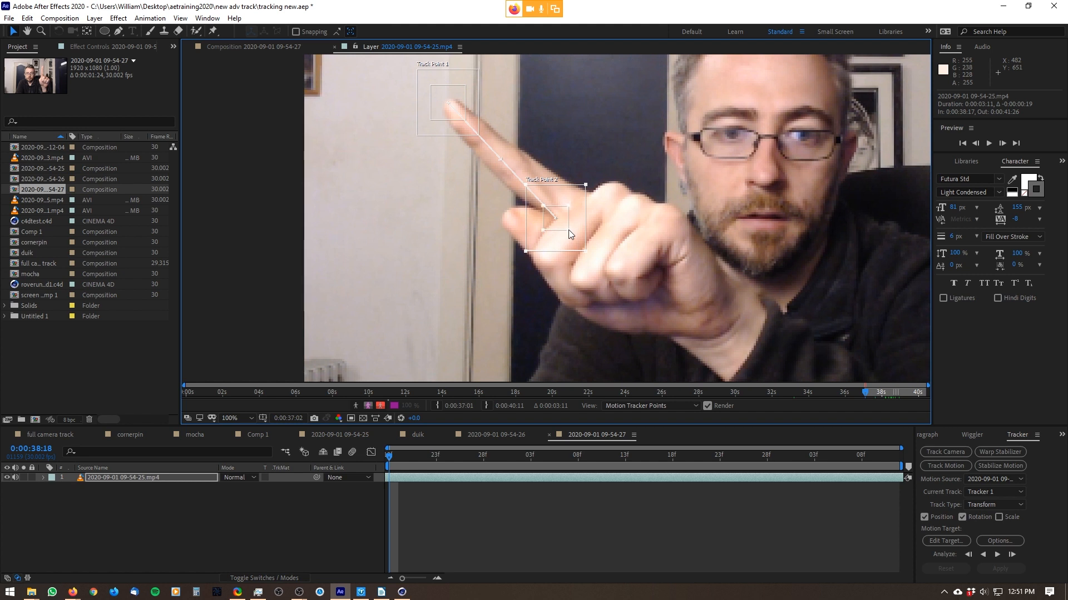
pyautogui.moveTo(585, 252); pyautogui.dragTo(580, 241)
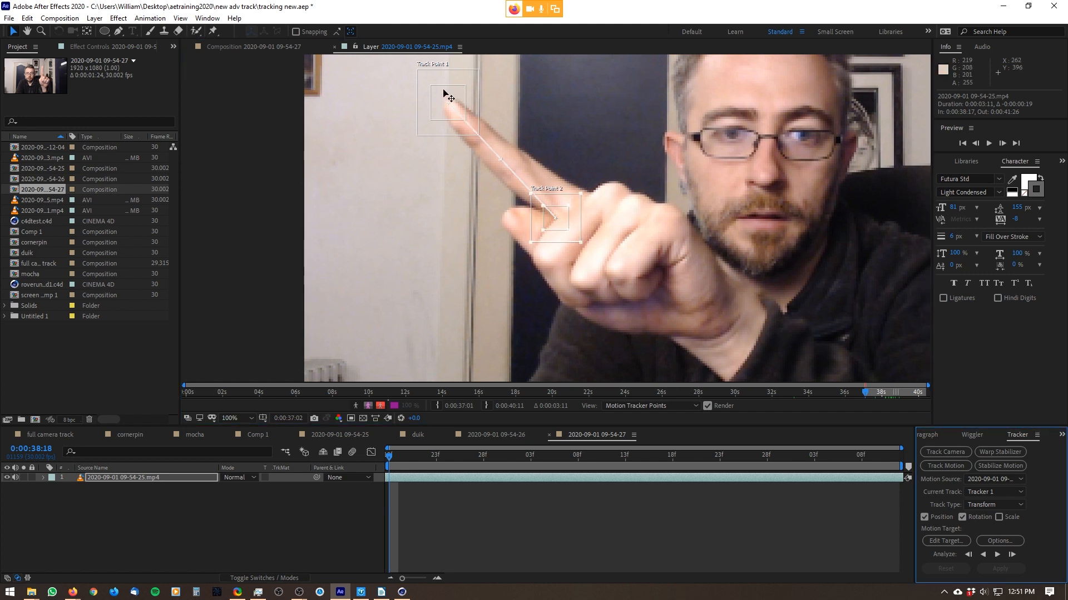
pyautogui.press(',')
pyautogui.press(',')
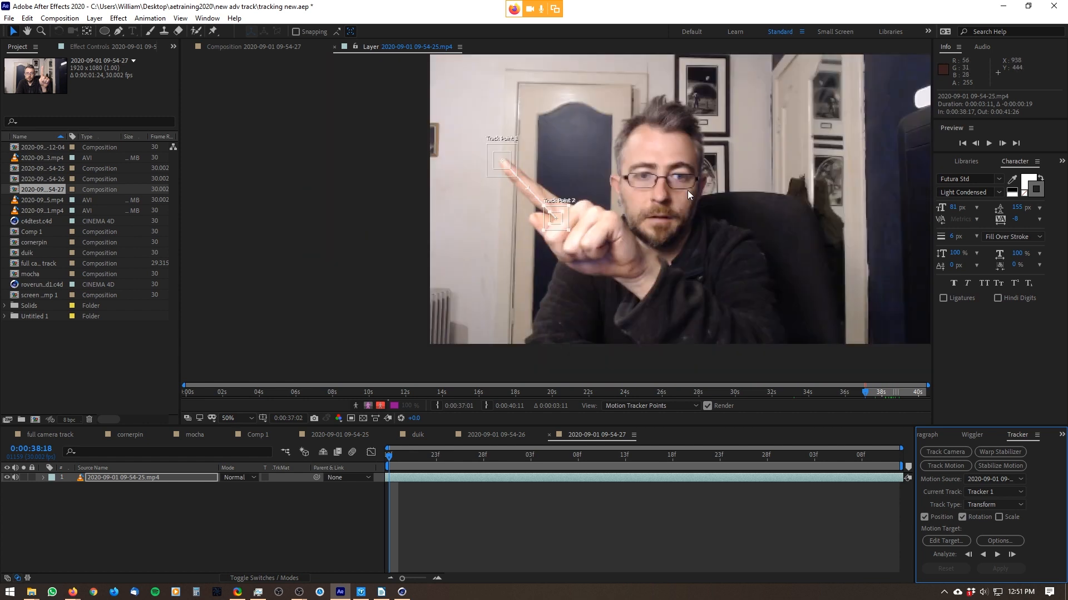
# - Analyze the track forward, reveal the tracker keyframes in the timeline, and go to 0:00:38:20
pyautogui.click(997, 555)
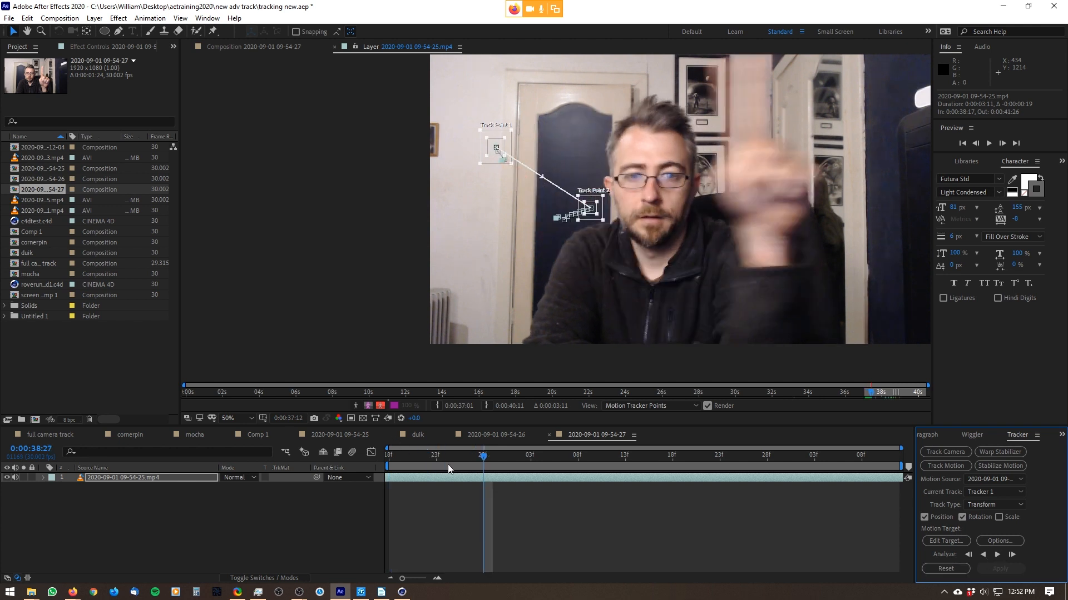
pyautogui.press('u')
pyautogui.moveTo(447, 459); pyautogui.dragTo(416, 466)
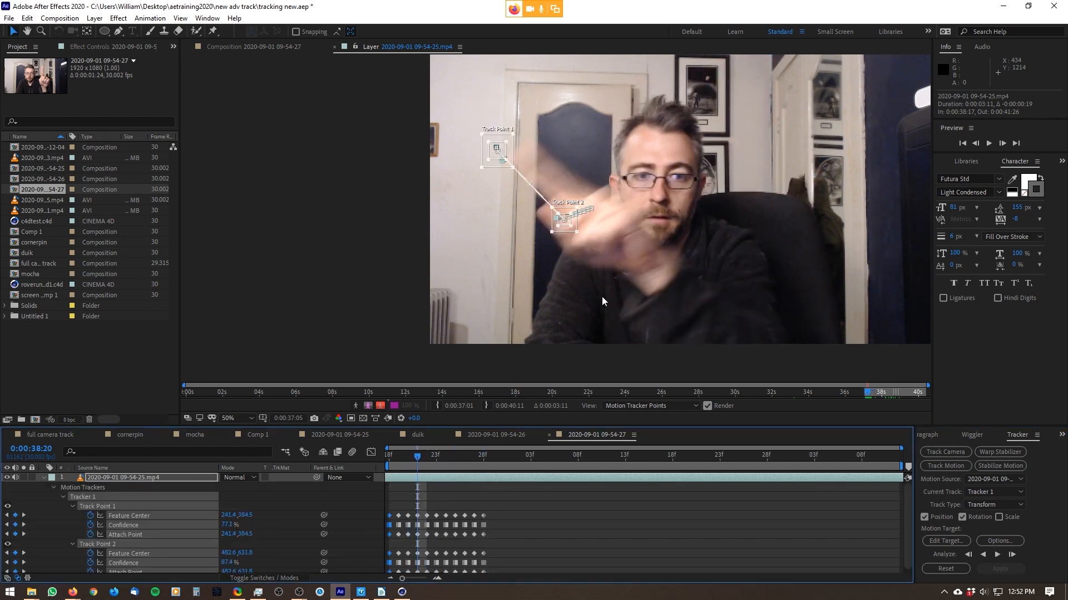
# - Reposition Track Point 1 onto the blurred fingertip and Track Point 2 onto the knuckle at 0:00:38:20
pyautogui.scroll(1, 604, 233)
pyautogui.moveTo(558, 167); pyautogui.dragTo(534, 218)
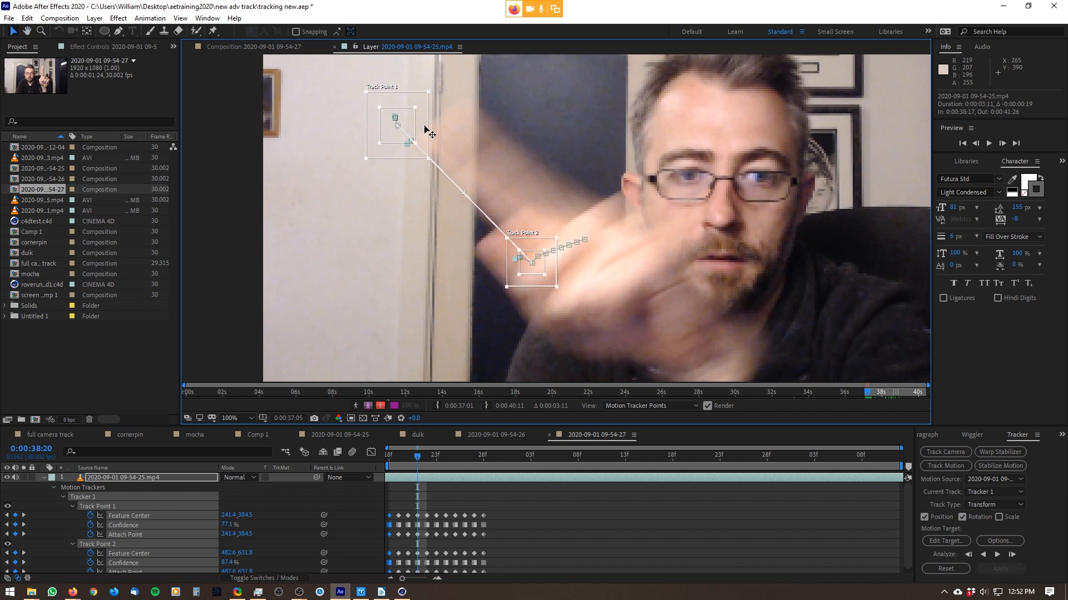
pyautogui.moveTo(424, 131); pyautogui.dragTo(472, 127)
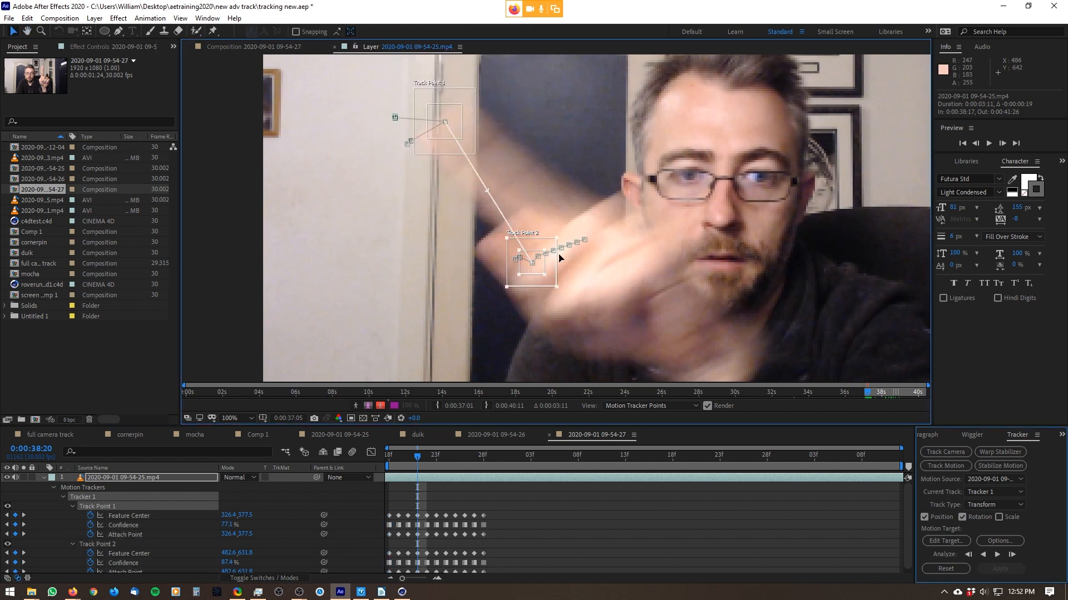
pyautogui.moveTo(554, 268)
pyautogui.mouseDown()
pyautogui.moveTo(578, 244)
pyautogui.moveTo(500, 363)
pyautogui.moveTo(558, 251)
pyautogui.mouseUp()
# - Move Track Point 1 onto the fingertip at 0:00:38:21, and both track points onto the finger at 0:00:38:22
pyautogui.press('pagedown')
pyautogui.moveTo(412, 139); pyautogui.dragTo(470, 143)
pyautogui.press('pagedown')
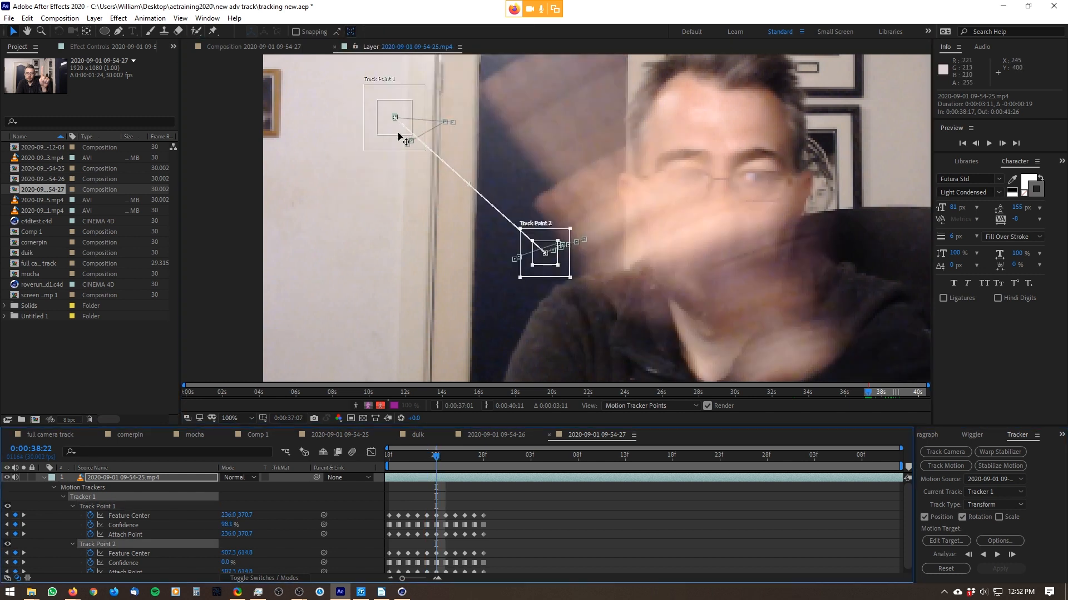
pyautogui.moveTo(405, 138); pyautogui.dragTo(528, 79)
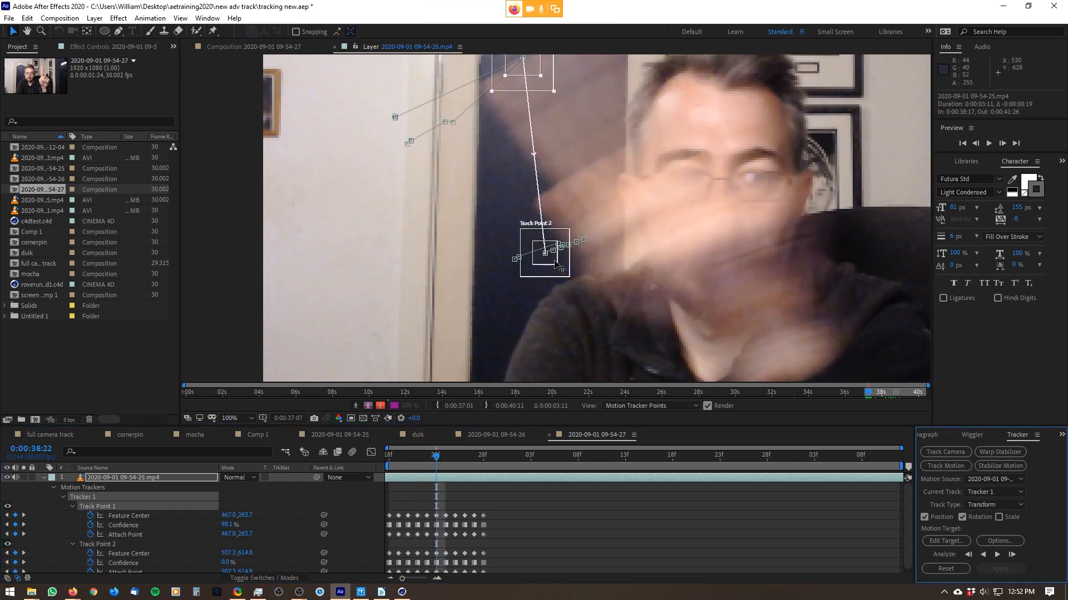
pyautogui.moveTo(551, 273); pyautogui.dragTo(632, 222)
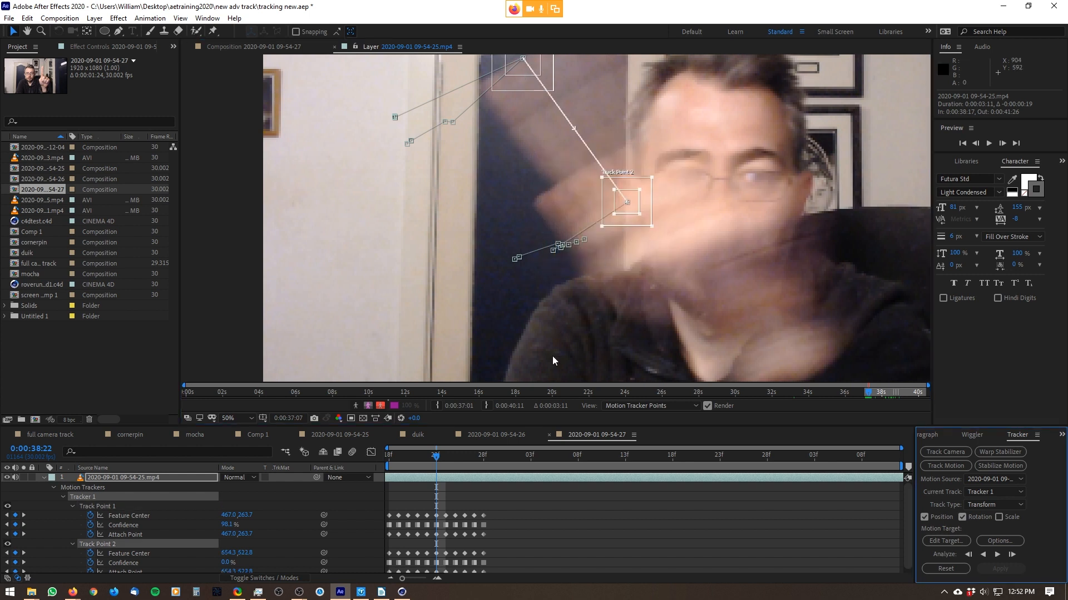
# - Reposition Track Point 1 onto the fingertip and Track Point 2 onto the knuckle at 0:00:38:23
pyautogui.click(445, 457)
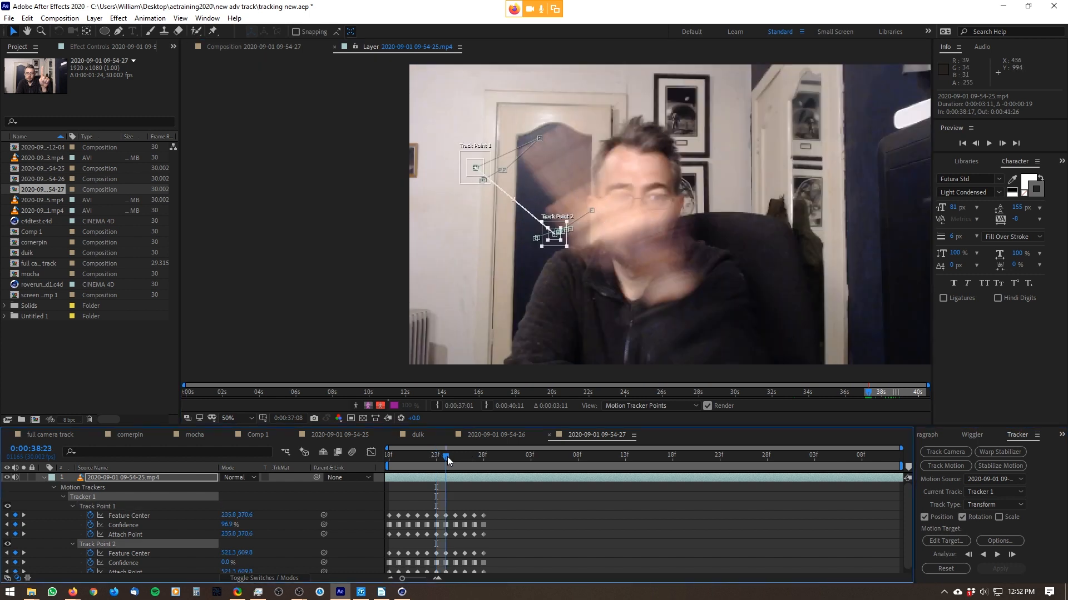
pyautogui.moveTo(472, 176); pyautogui.dragTo(549, 139)
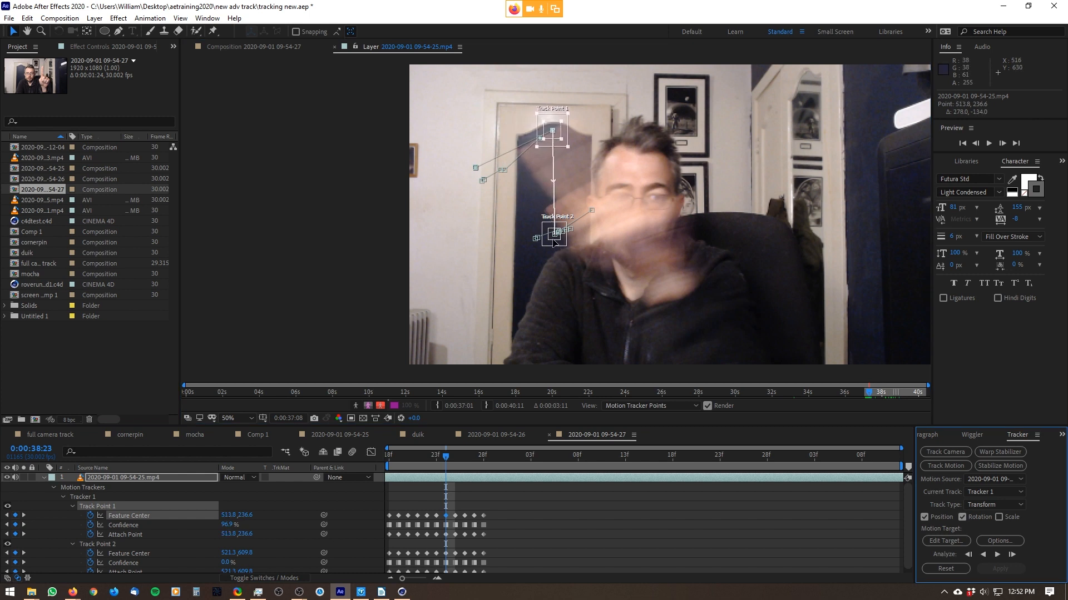
pyautogui.moveTo(554, 242); pyautogui.dragTo(606, 212)
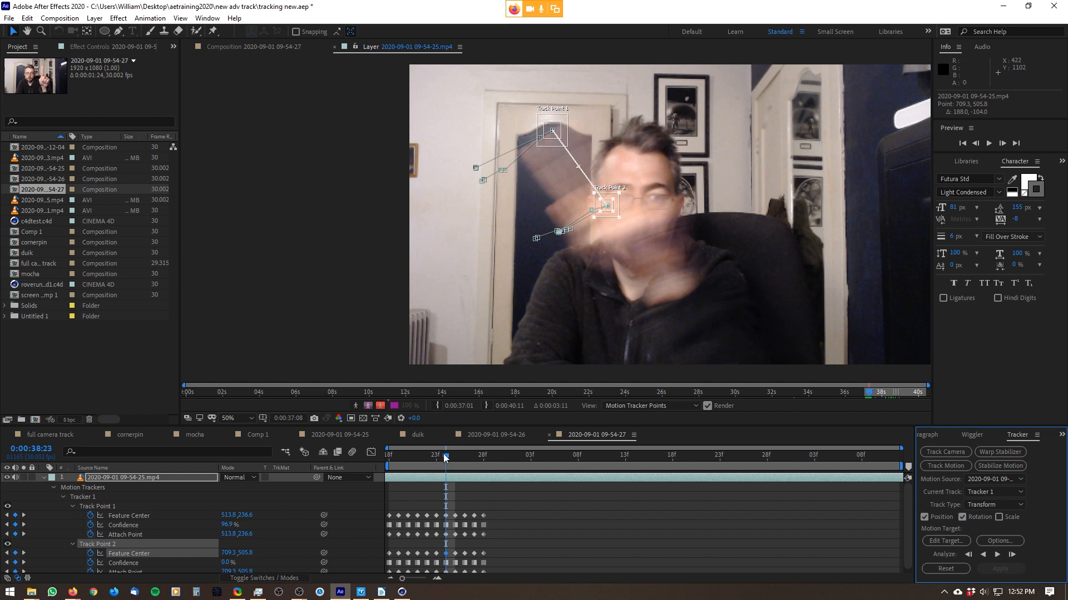
# - Correct the fingertip and knuckle track points to match the blurred hand at 0:00:38:24
pyautogui.moveTo(444, 457); pyautogui.dragTo(456, 456)
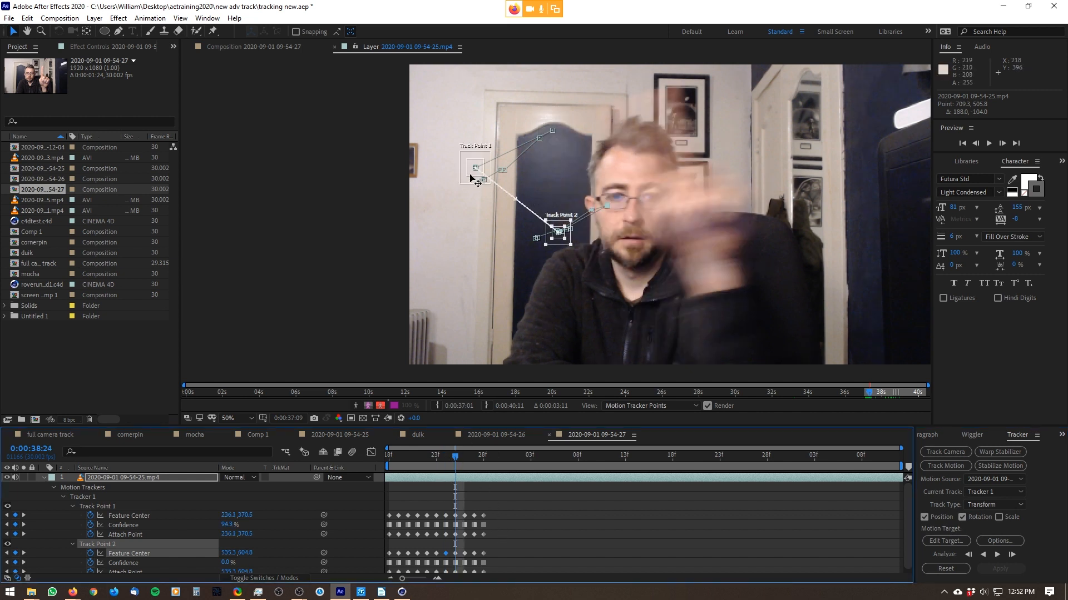
pyautogui.moveTo(470, 175); pyautogui.dragTo(664, 103)
pyautogui.moveTo(563, 237); pyautogui.dragTo(692, 180)
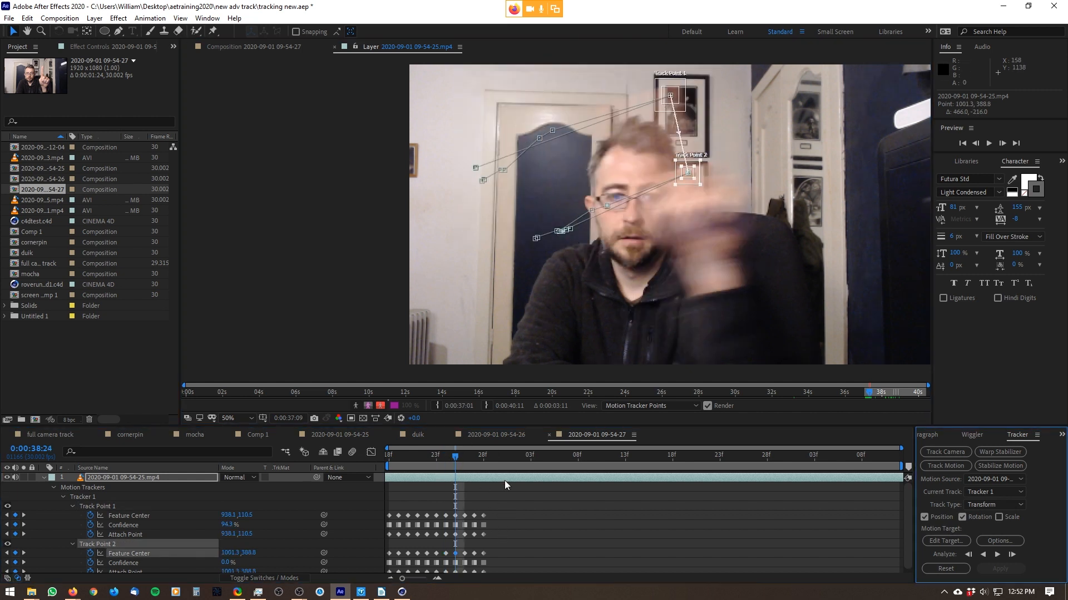
# - Realign both track points with the pointing hand at 0:00:38:25, undoing a misplaced Track Point 2 move before repositioning it
pyautogui.moveTo(455, 455); pyautogui.dragTo(465, 456)
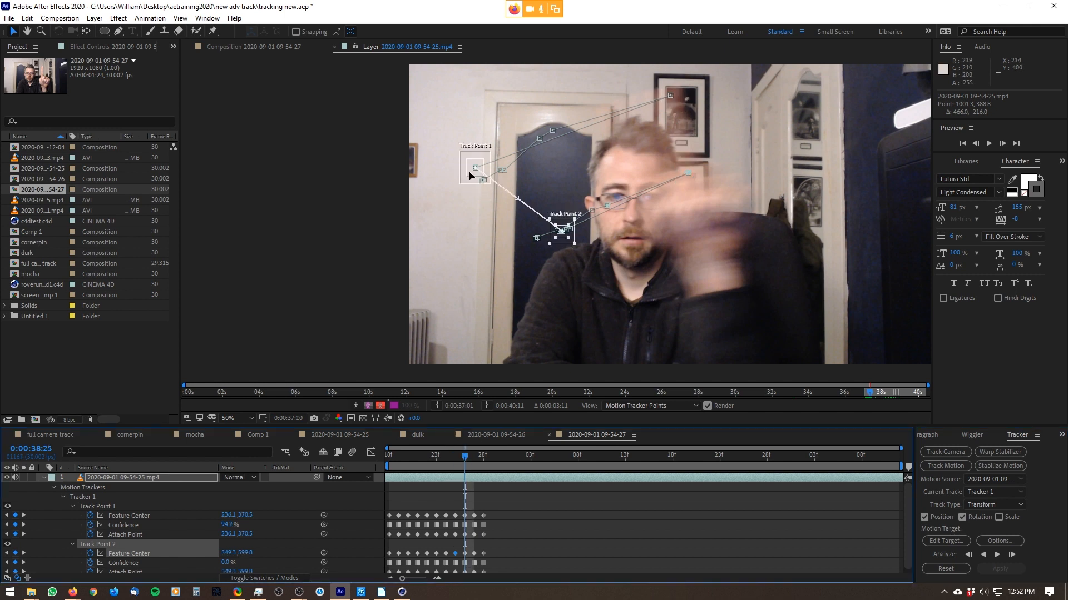
pyautogui.moveTo(470, 174); pyautogui.dragTo(697, 83)
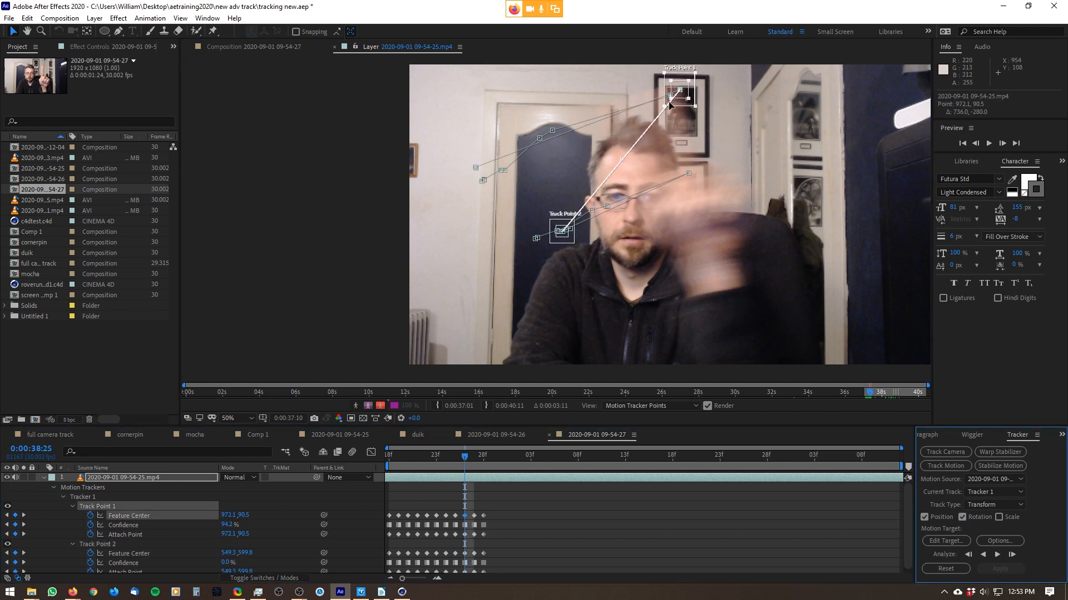
pyautogui.click(565, 236)
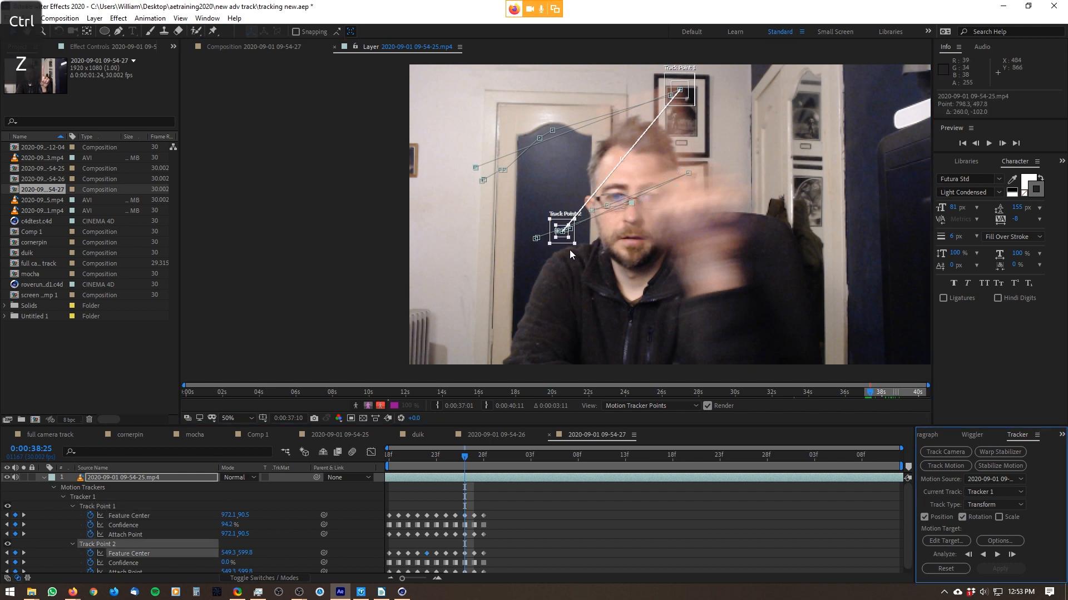
pyautogui.hotkey('ctrl', 'z')
pyautogui.moveTo(565, 239); pyautogui.dragTo(708, 185)
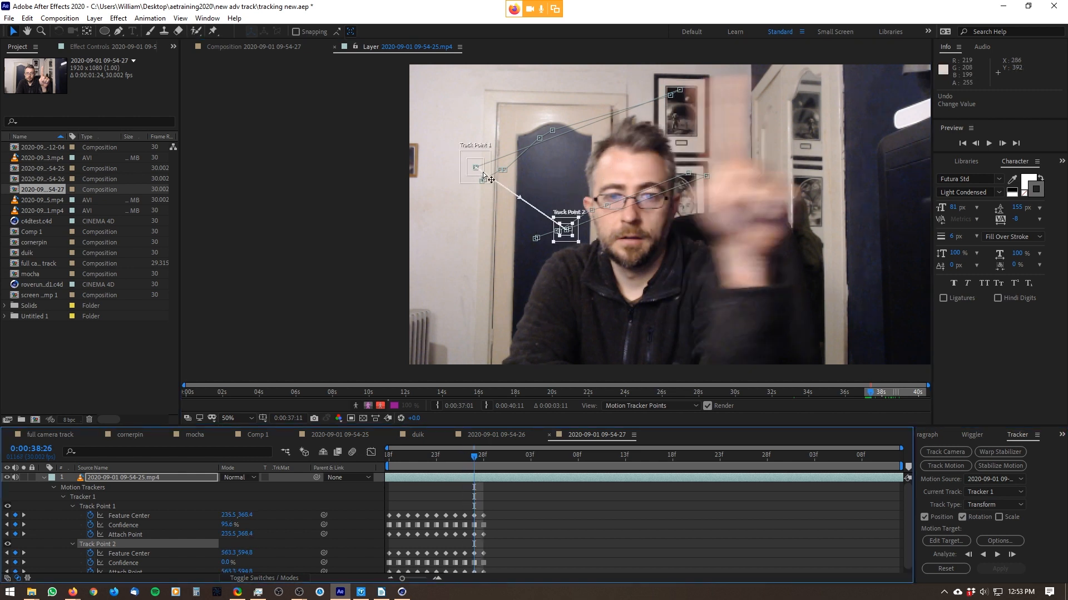
# - Realign Track Point 1 with the fingertip and Track Point 2 with the knuckle on the frames from 0:00:38:26 to 0:00:38:28
pyautogui.moveTo(472, 175); pyautogui.dragTo(715, 85)
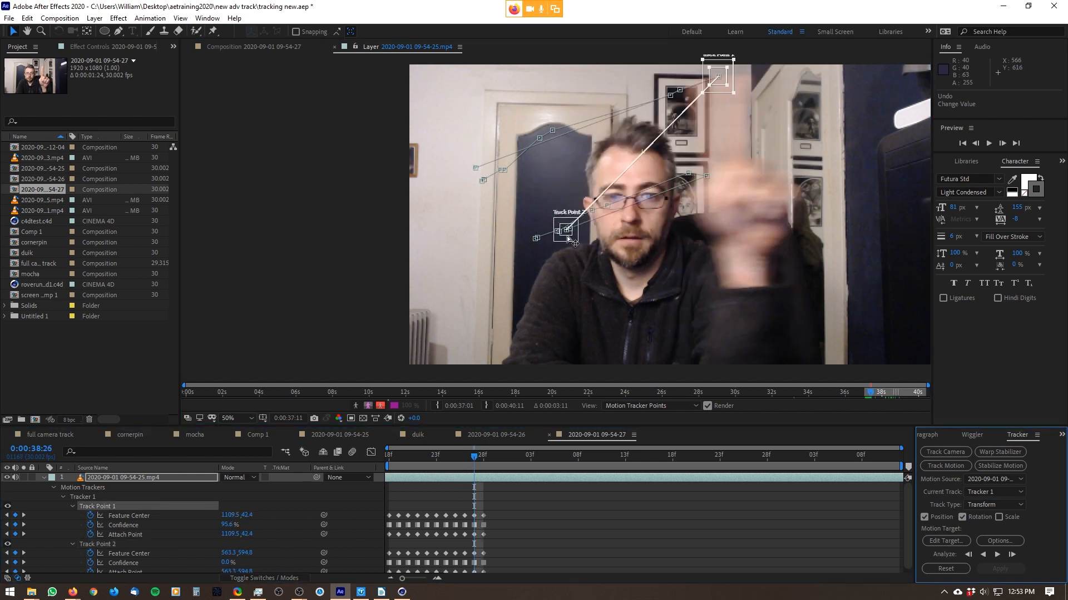
pyautogui.moveTo(578, 238); pyautogui.dragTo(739, 169)
pyautogui.click(483, 457)
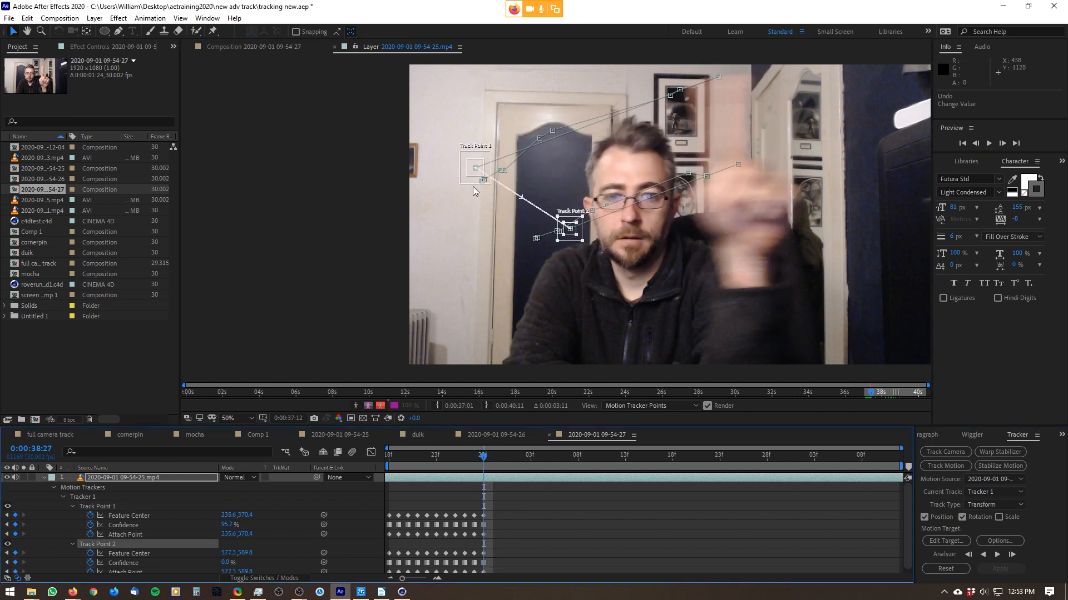
pyautogui.moveTo(757, 73)
pyautogui.mouseDown()
pyautogui.moveTo(779, 76)
pyautogui.moveTo(765, 78)
pyautogui.mouseUp()
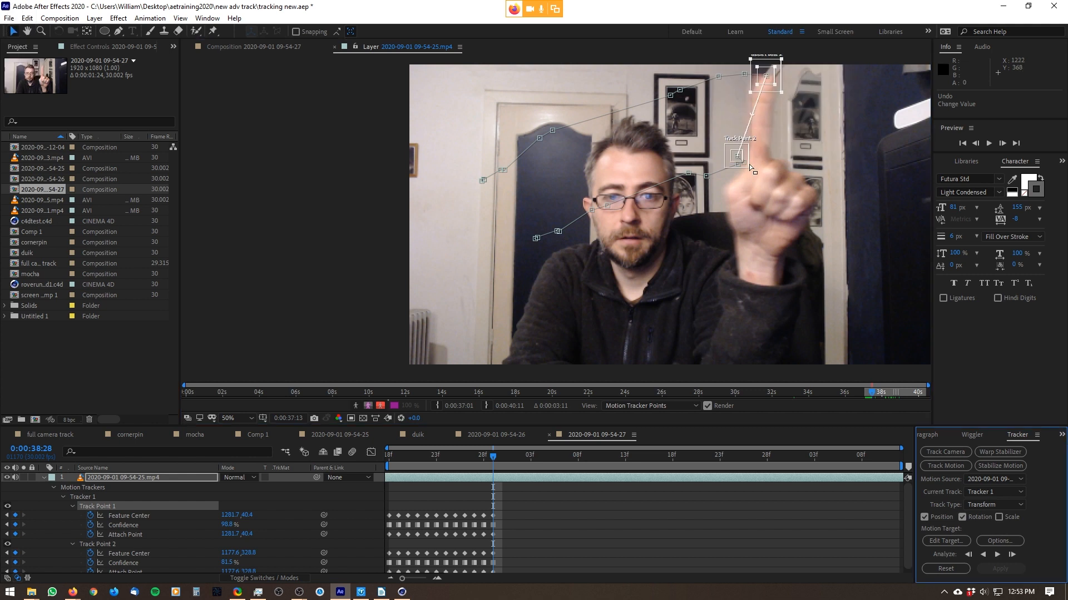
pyautogui.moveTo(752, 161); pyautogui.dragTo(780, 164)
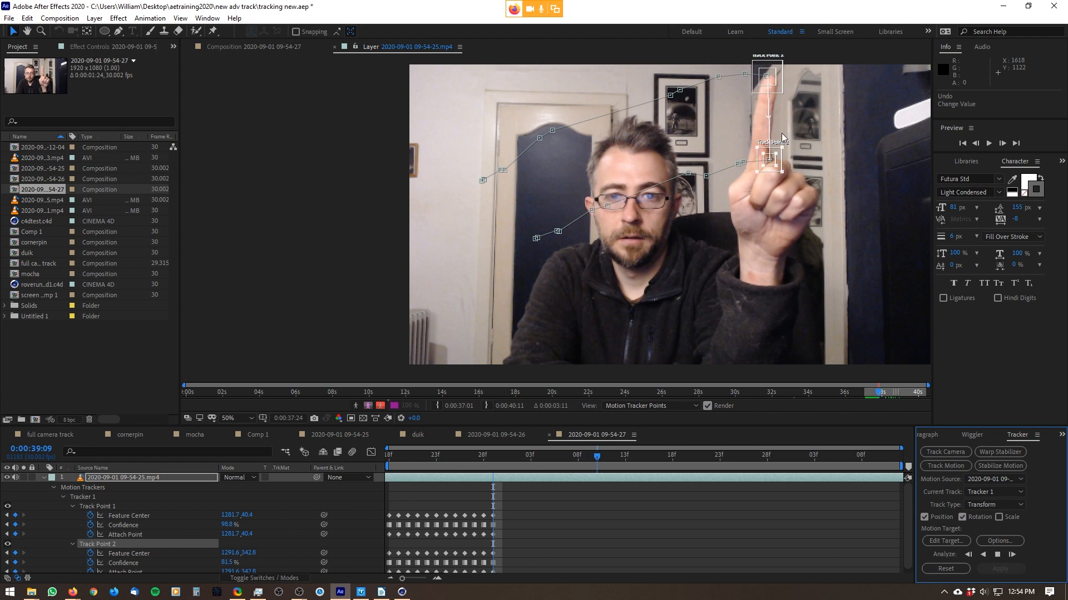
# - At 0:00:38:18, create a red solid 500 px wide and 50 px high
pyautogui.moveTo(443, 457); pyautogui.dragTo(389, 476)
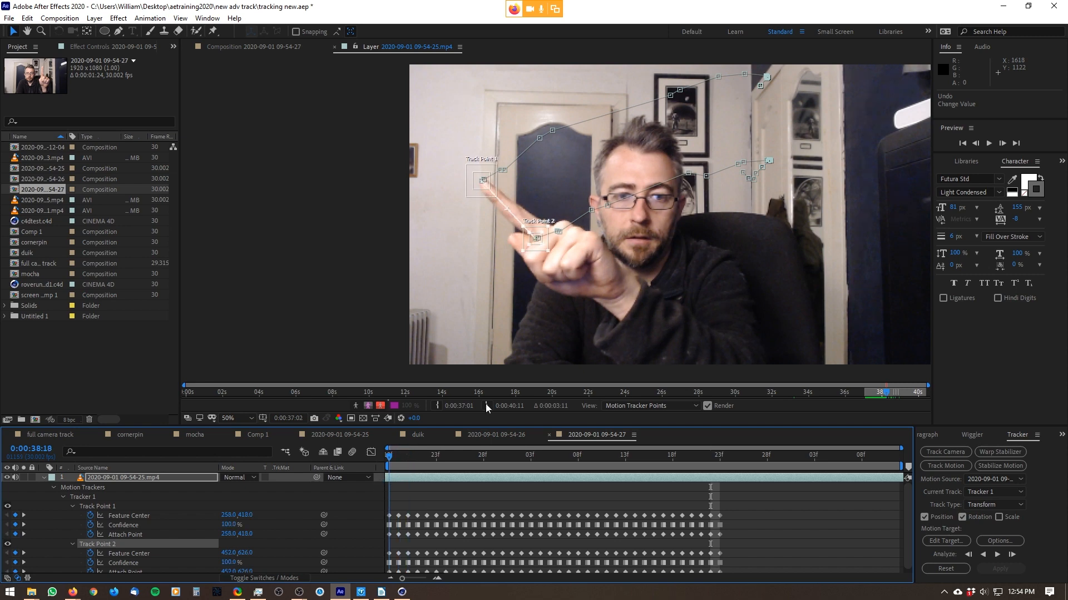
pyautogui.scroll(2, 545, 177)
pyautogui.moveTo(573, 144); pyautogui.dragTo(614, 165)
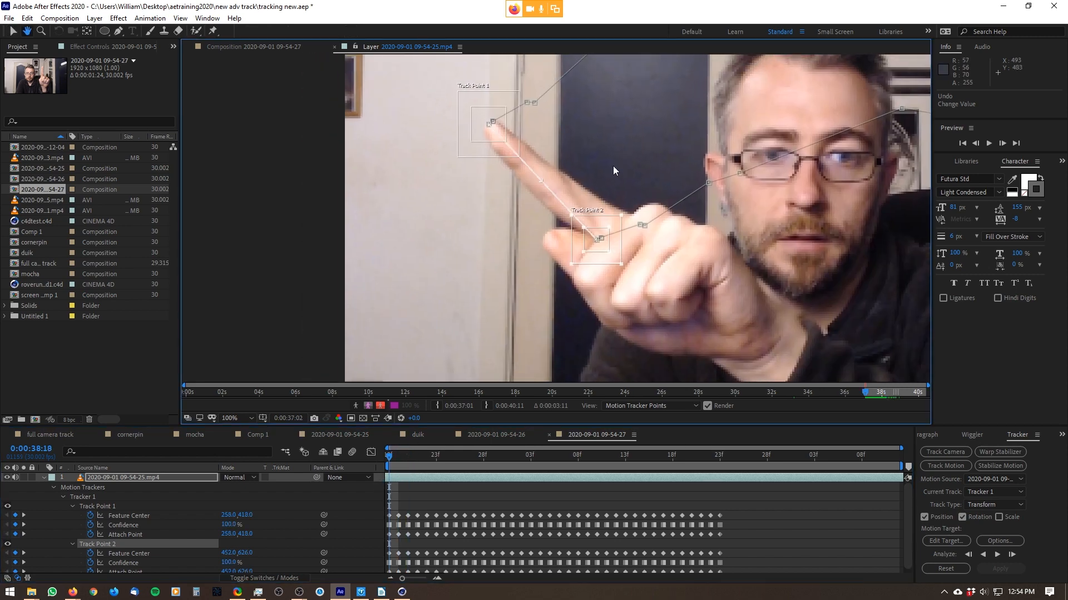
pyautogui.click(95, 19)
pyautogui.moveTo(97, 32)
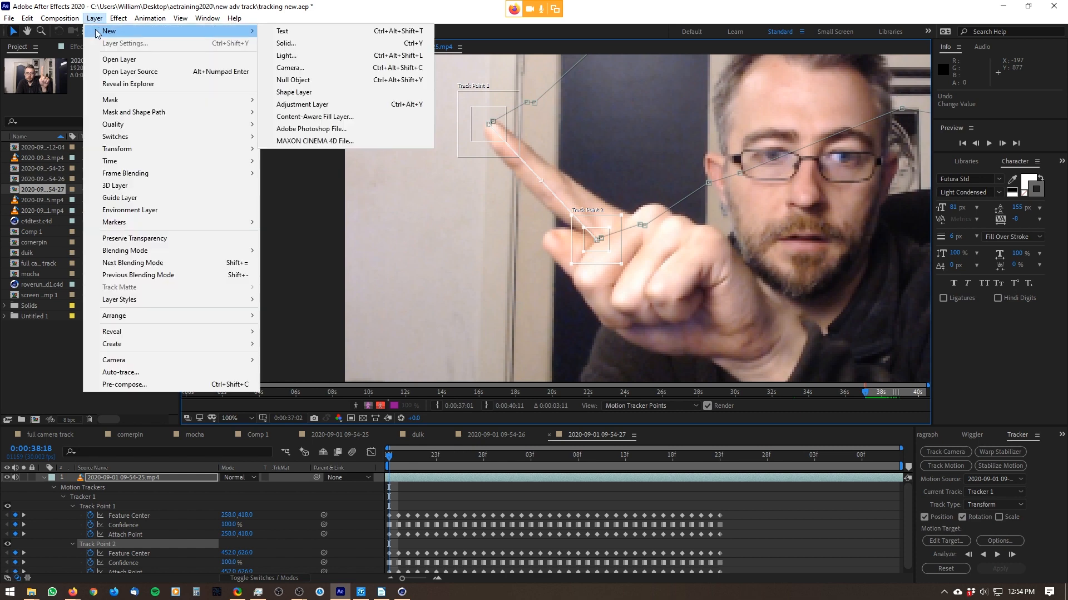
pyautogui.click(312, 43)
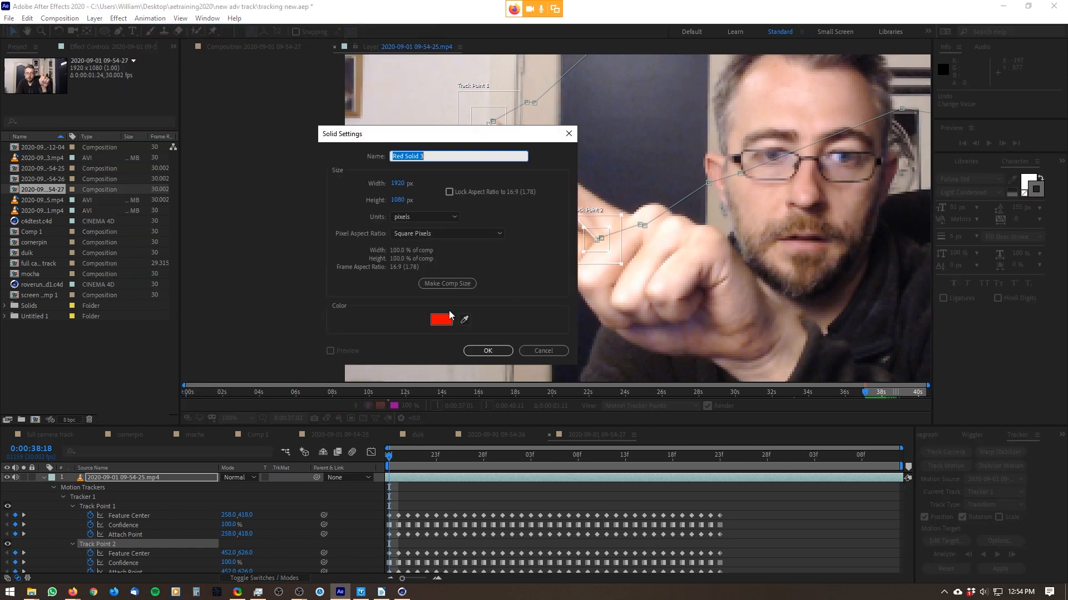
pyautogui.click(399, 185)
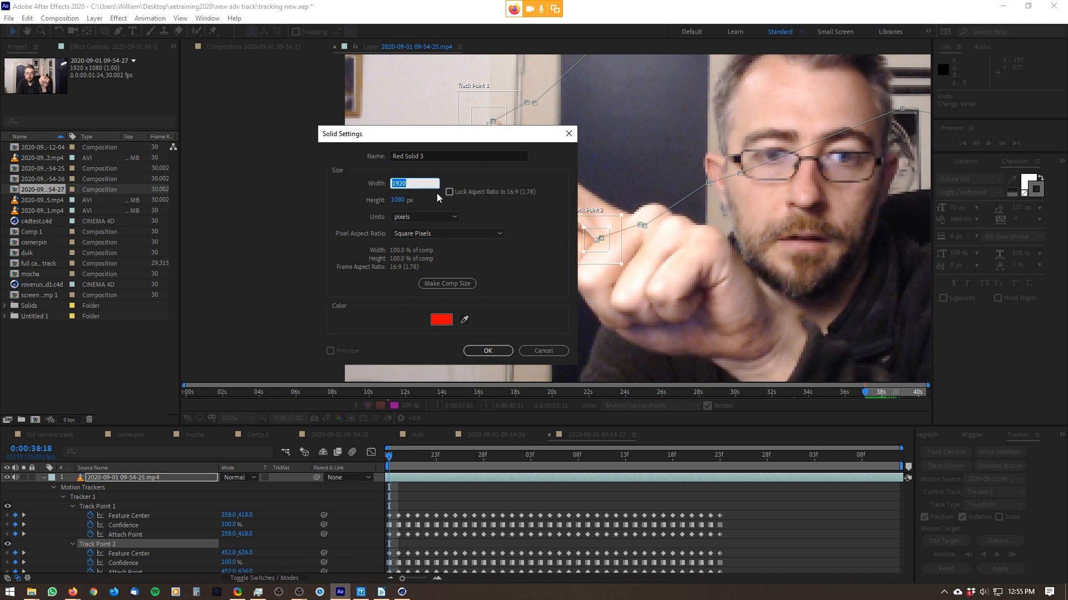
pyautogui.write('500')
pyautogui.press('Tab')
pyautogui.write('100')
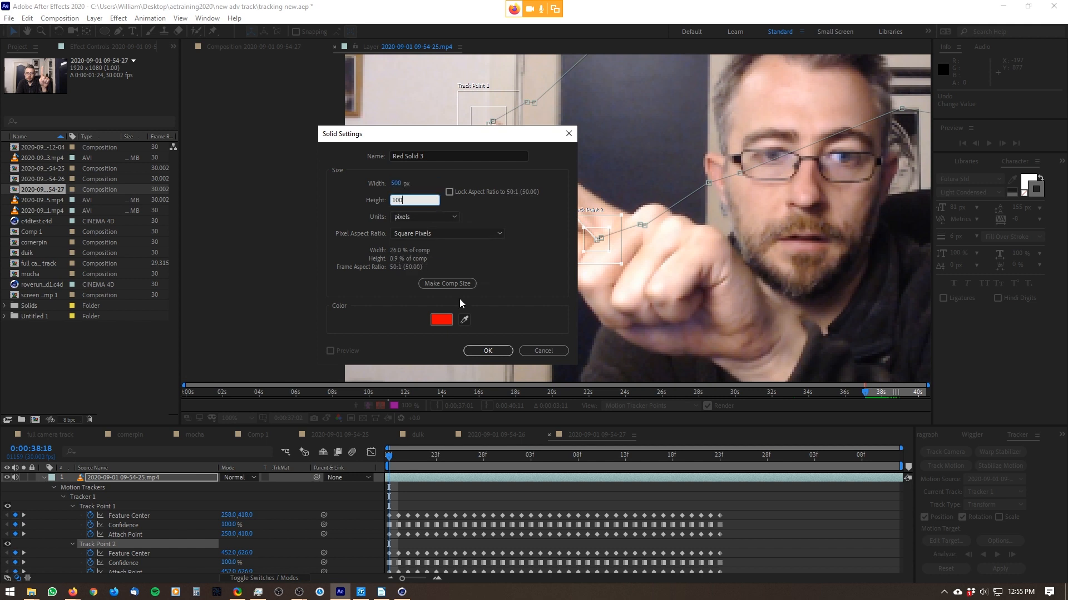
pyautogui.press('Return')
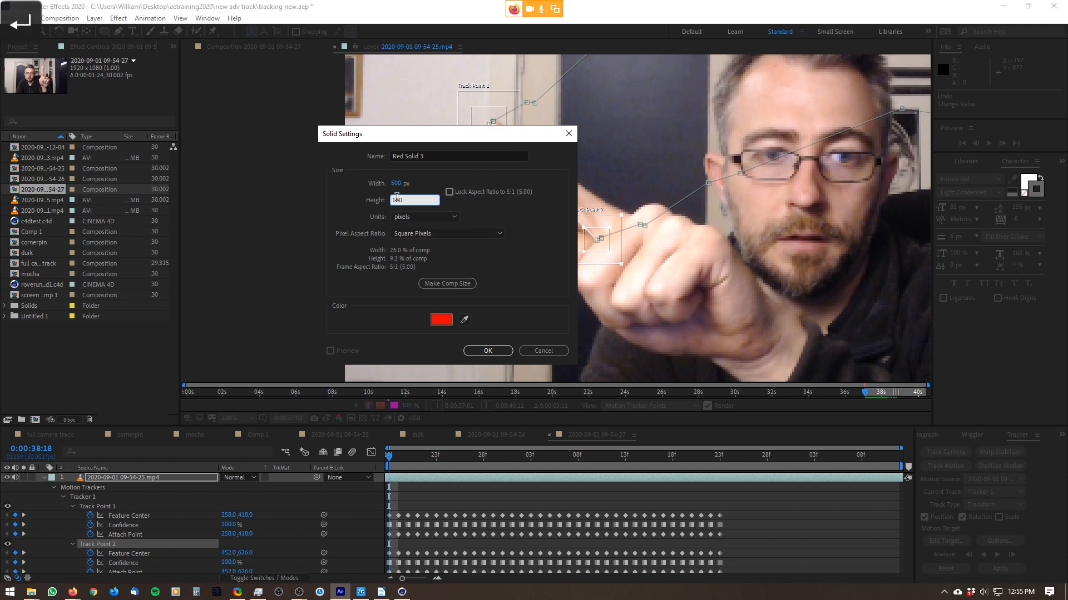
pyautogui.write('50')
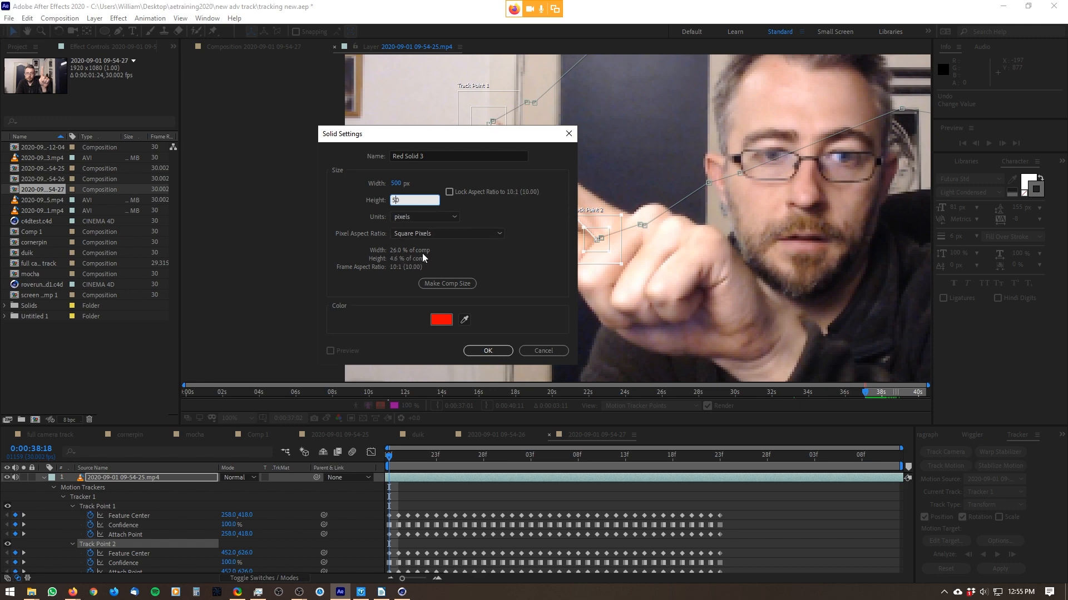
pyautogui.click(483, 349)
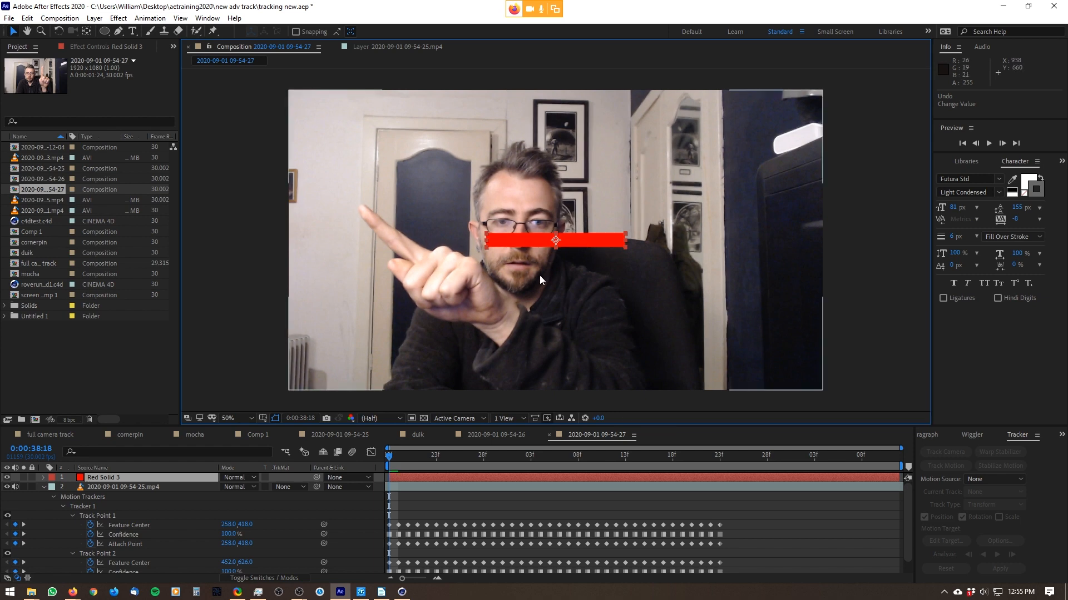
# - Set the red solid layer as the motion target for Tracker 1 on the webcam footage
pyautogui.click(384, 48)
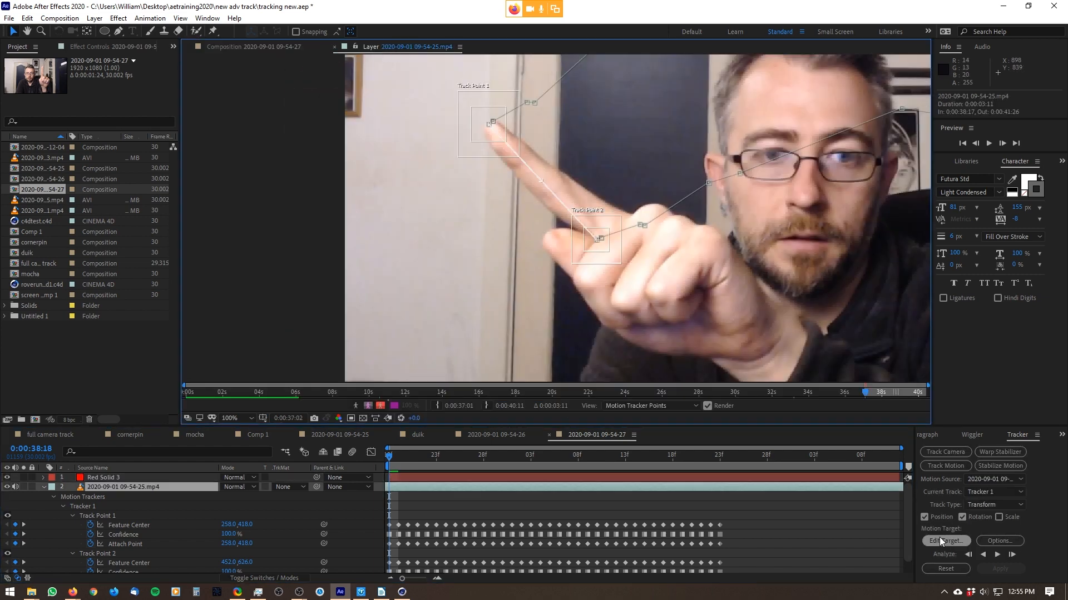
pyautogui.click(943, 541)
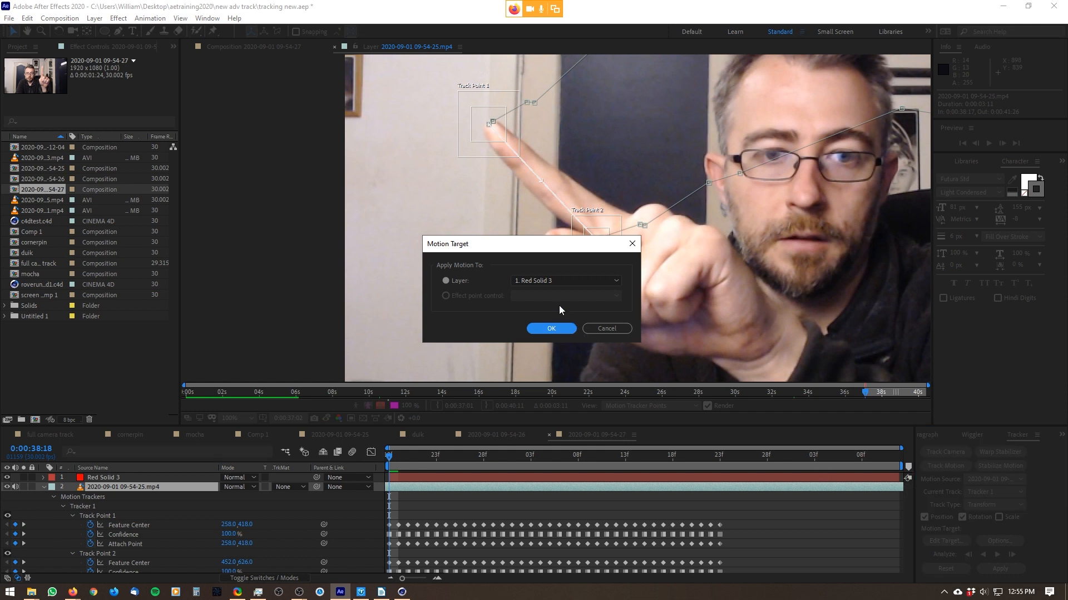
pyautogui.click(545, 285)
pyautogui.click(542, 292)
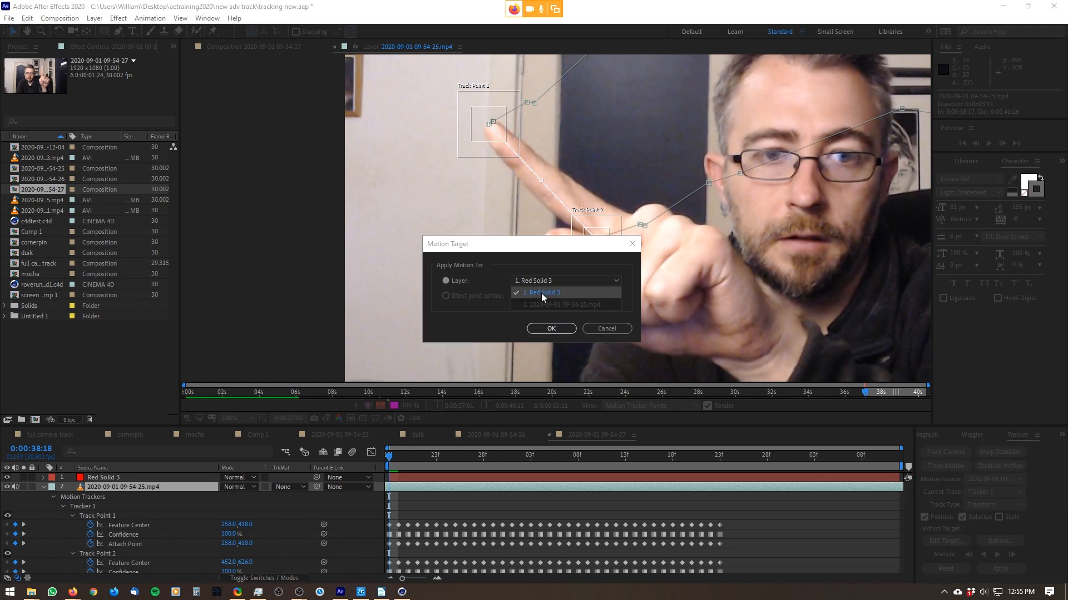
pyautogui.click(551, 329)
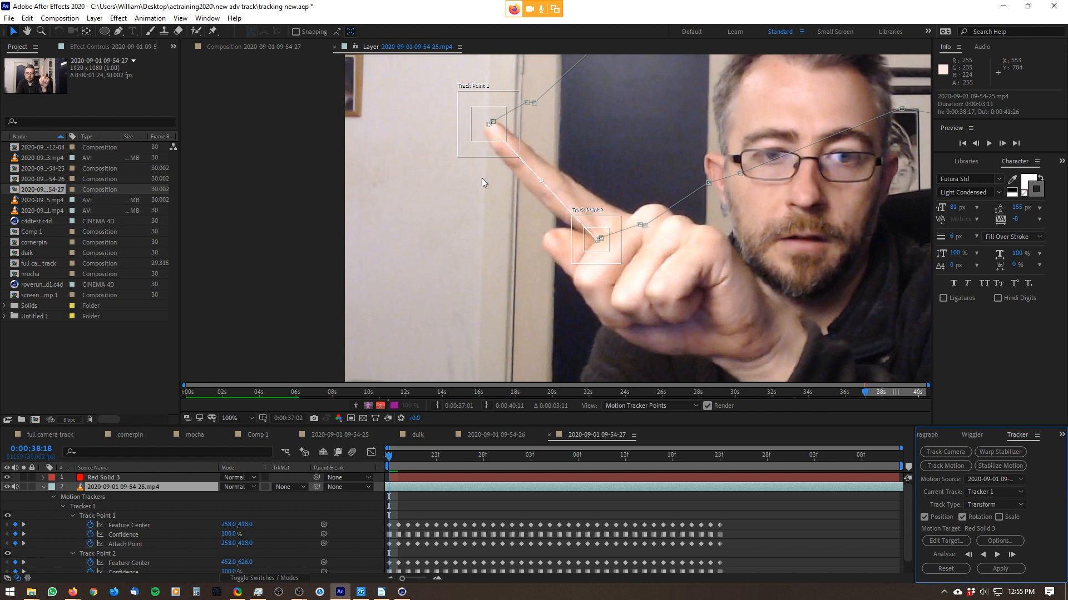
# - Apply the tracked position and rotation to the red solid in both X and Y dimensions
pyautogui.click(1012, 569)
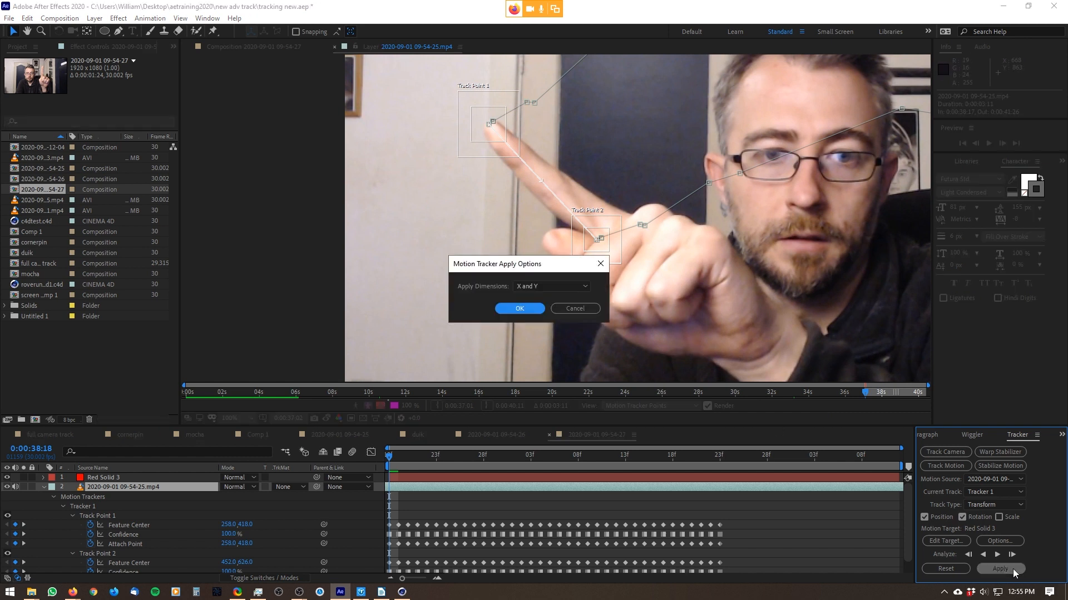
pyautogui.click(532, 288)
pyautogui.click(533, 298)
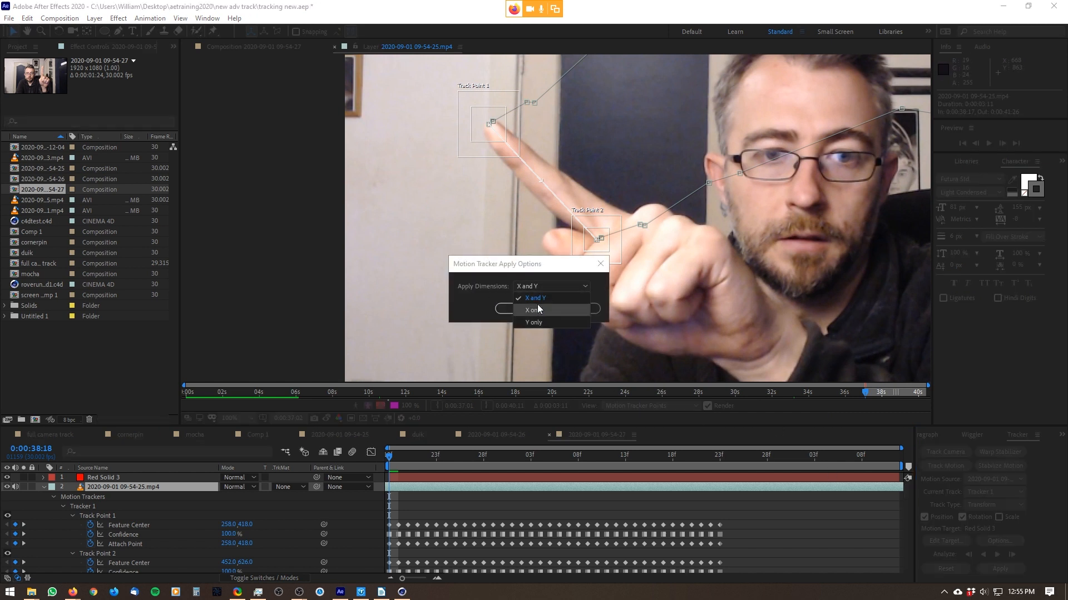
pyautogui.press('Return')
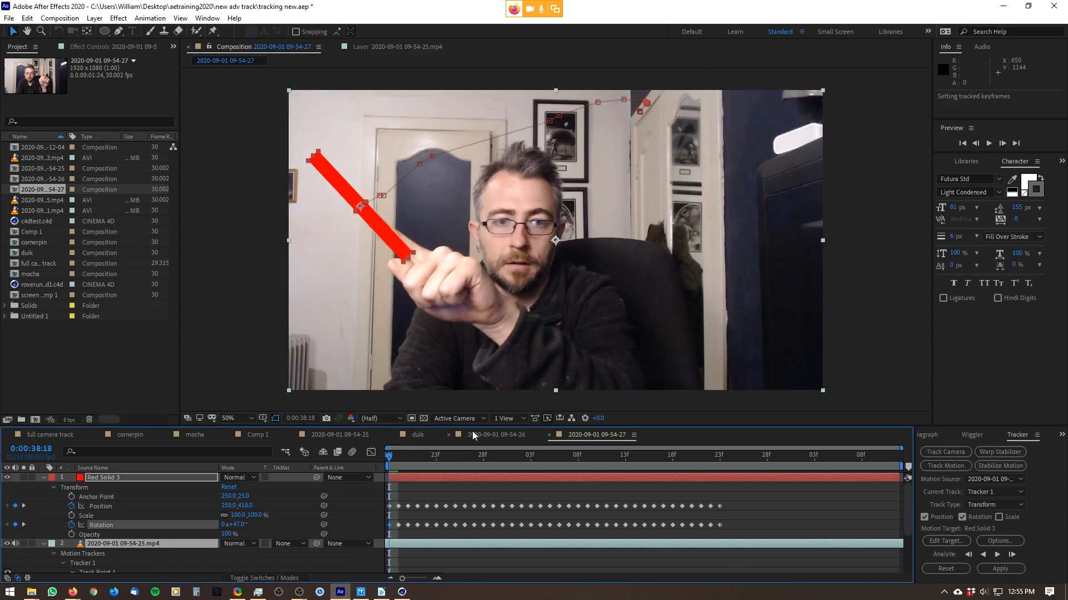
# - Correct the red solid's rotation at 0:00:38:26 to about 87° so it lines up with the upright finger
pyautogui.moveTo(390, 458); pyautogui.dragTo(473, 474)
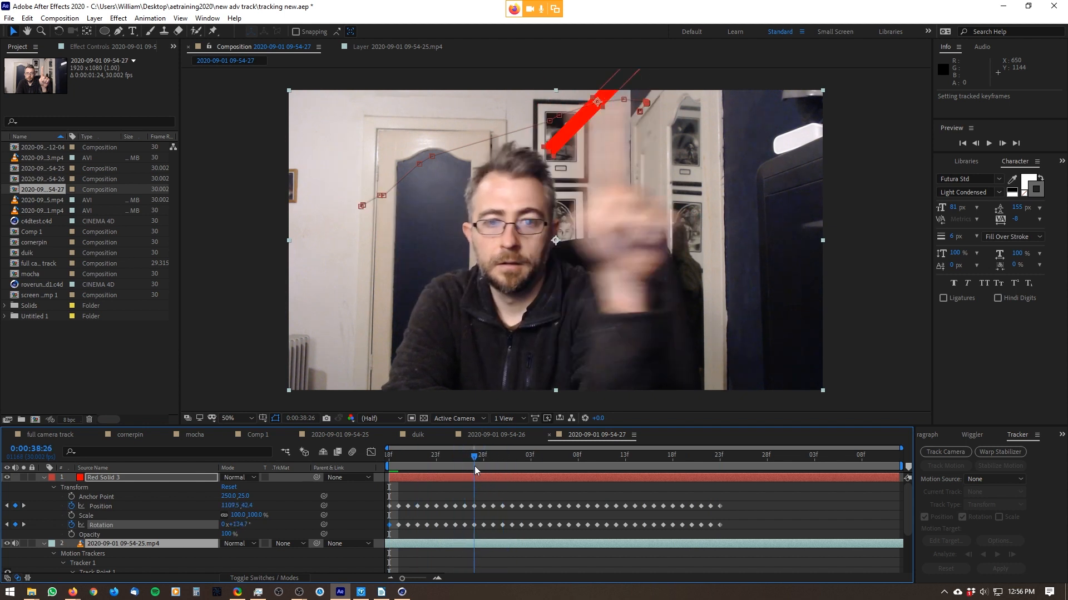
pyautogui.moveTo(243, 525); pyautogui.dragTo(217, 525)
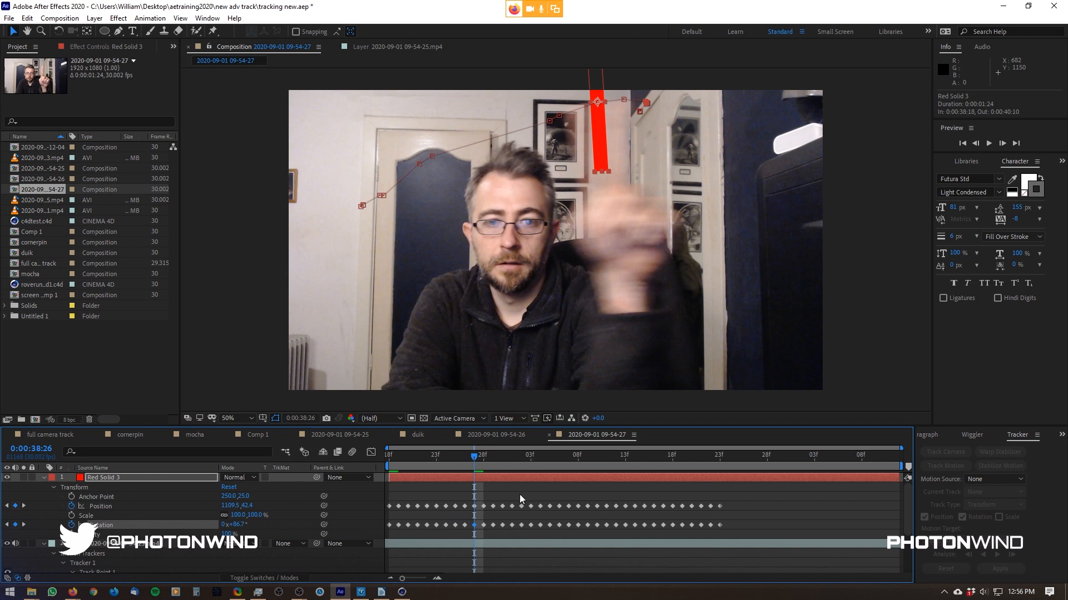
# - Shorten the red solid and the work area to end at about 0:00:39:14, and trim the composition to the work area
pyautogui.moveTo(471, 459); pyautogui.dragTo(651, 486)
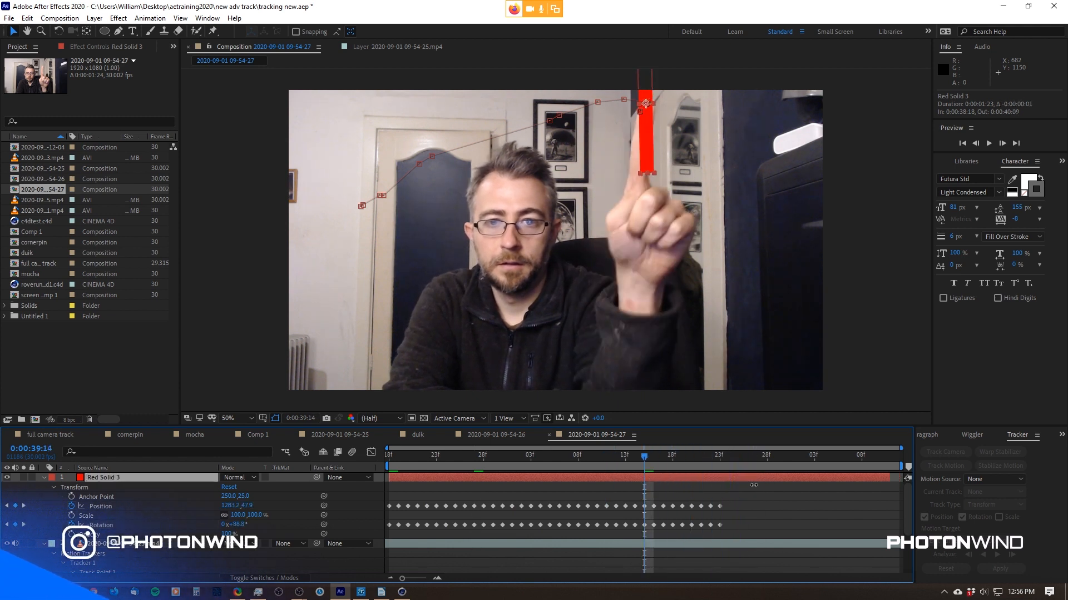
pyautogui.moveTo(899, 478); pyautogui.dragTo(651, 491)
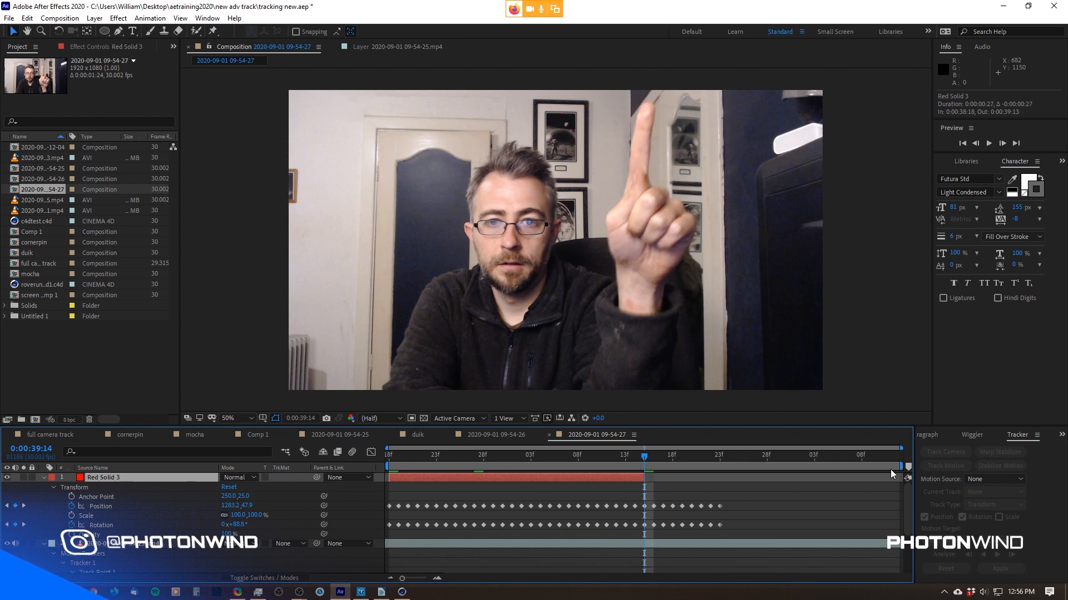
pyautogui.moveTo(901, 466); pyautogui.dragTo(617, 466)
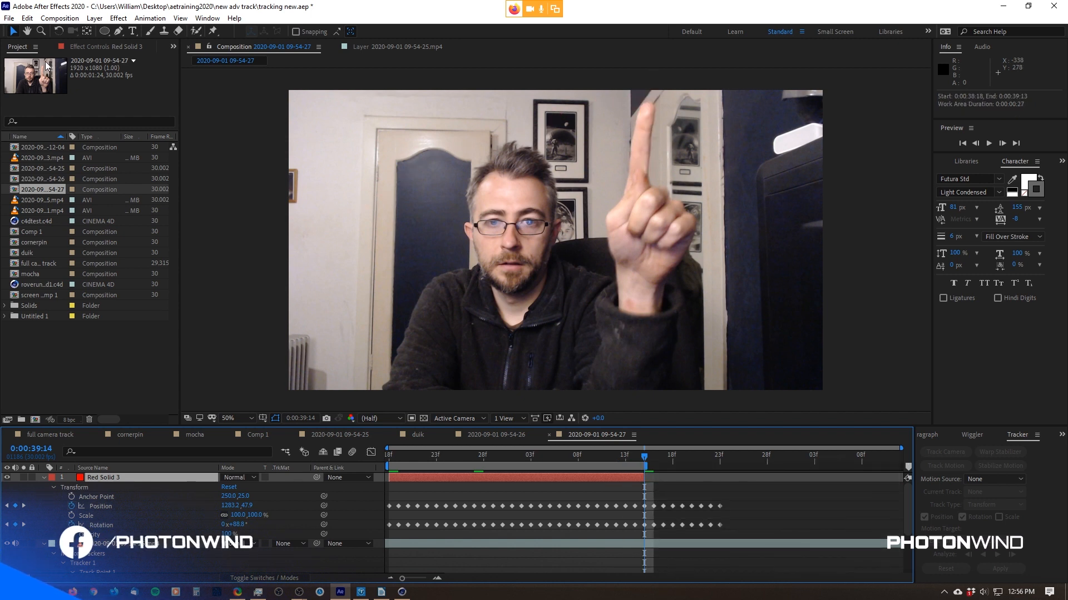
pyautogui.click(60, 18)
pyautogui.click(79, 73)
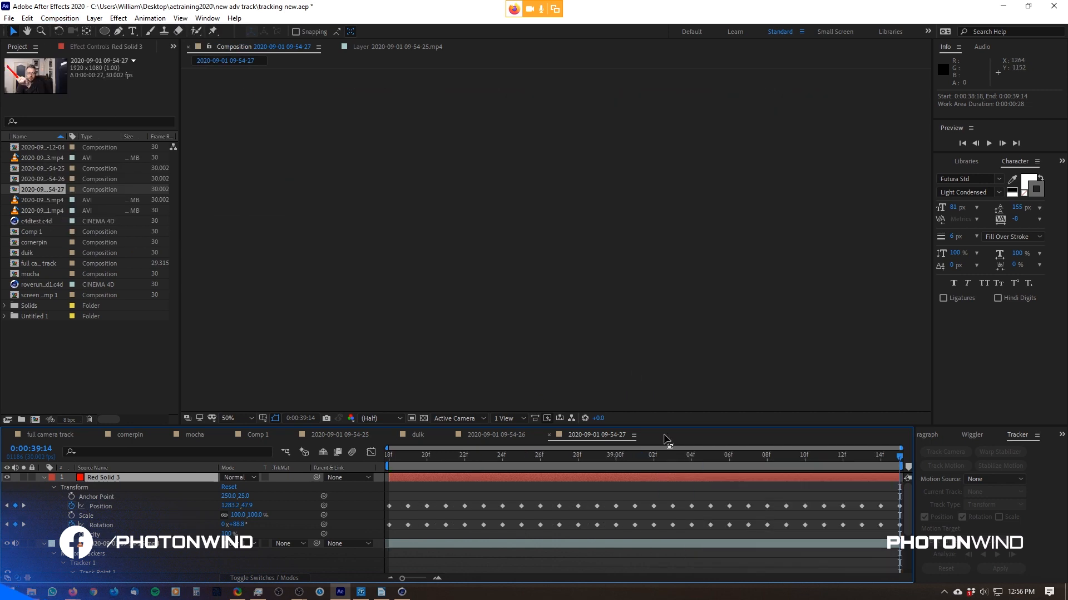
# - Enable motion blur on the red solid layer, using the fast-moving frame at 0:00:38:23
pyautogui.moveTo(659, 454); pyautogui.dragTo(498, 452)
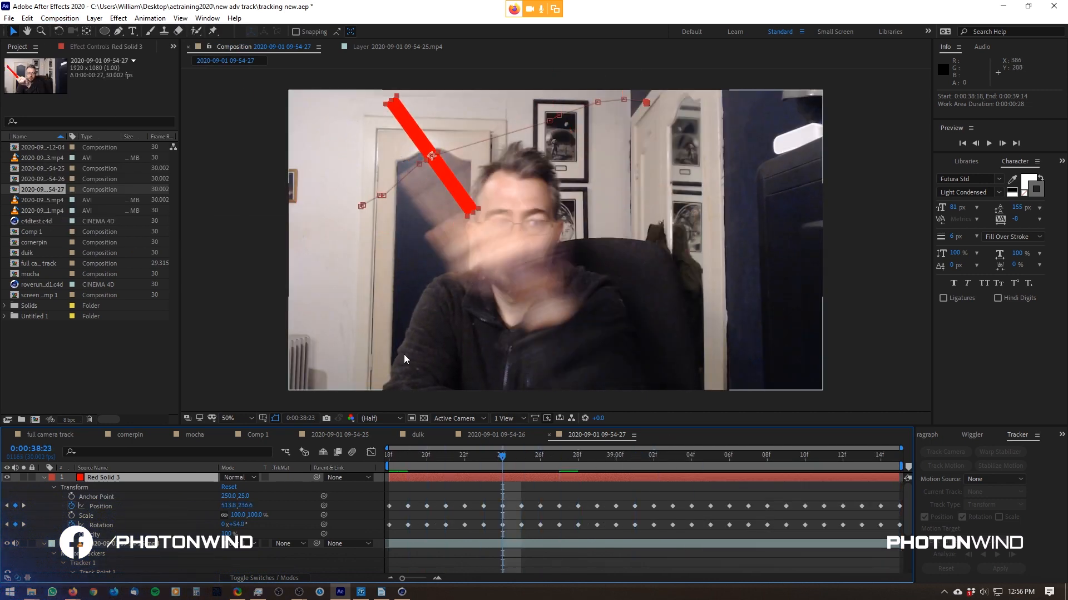
pyautogui.click(251, 579)
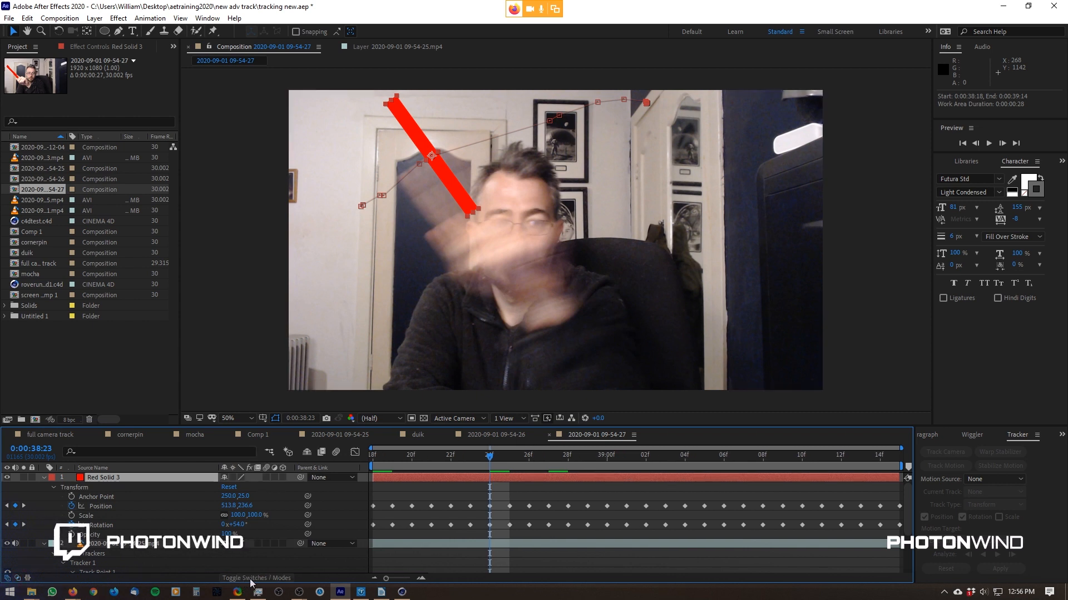
pyautogui.click(265, 479)
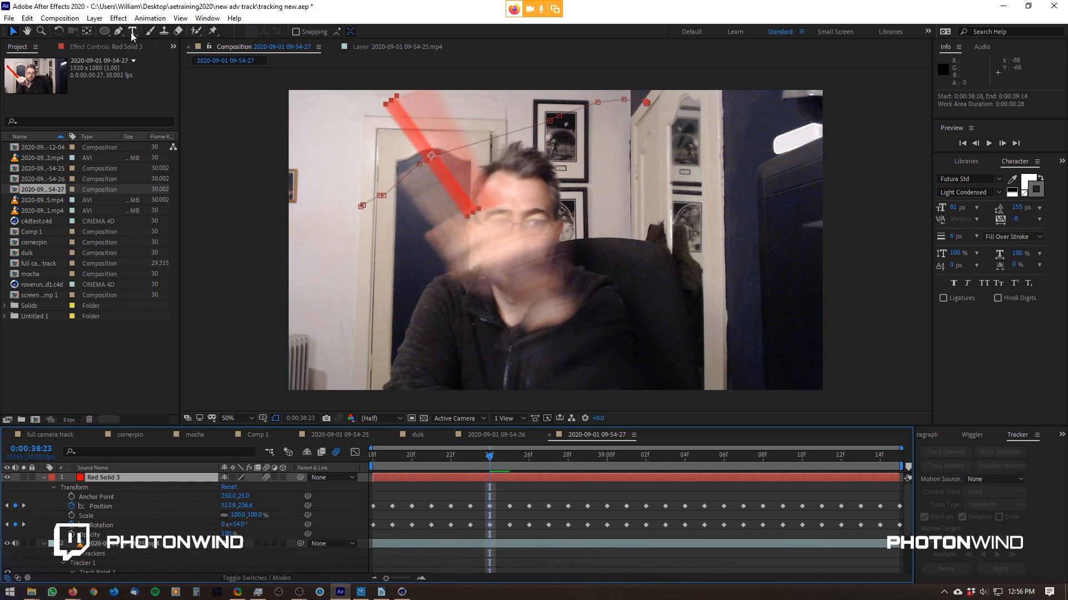
# - Set the composition's motion blur shutter angle to 336° and shutter phase to -210°
pyautogui.click(60, 17)
pyautogui.click(81, 47)
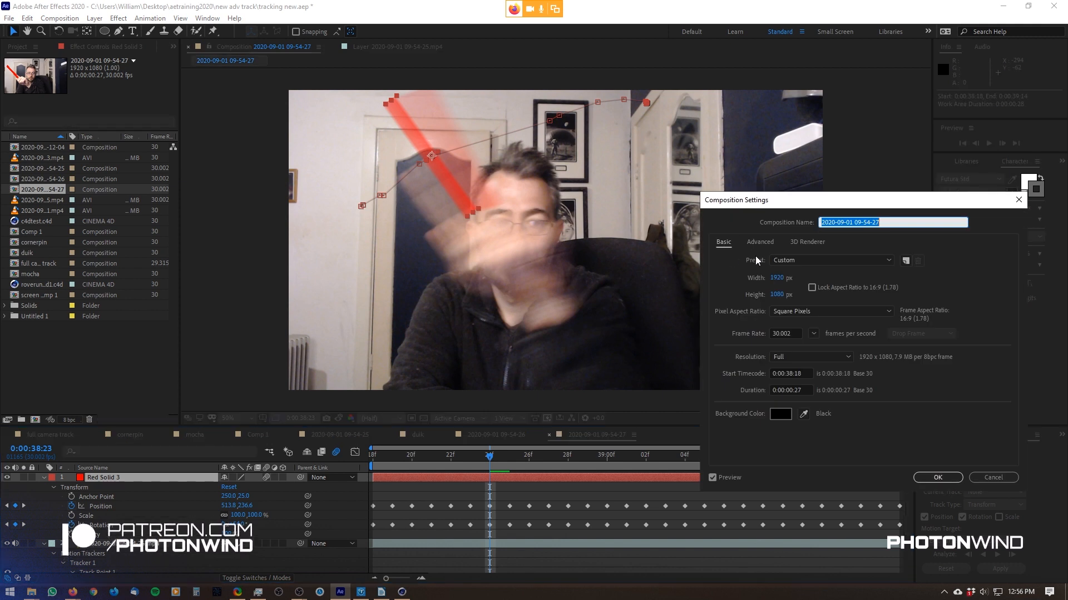
pyautogui.click(760, 243)
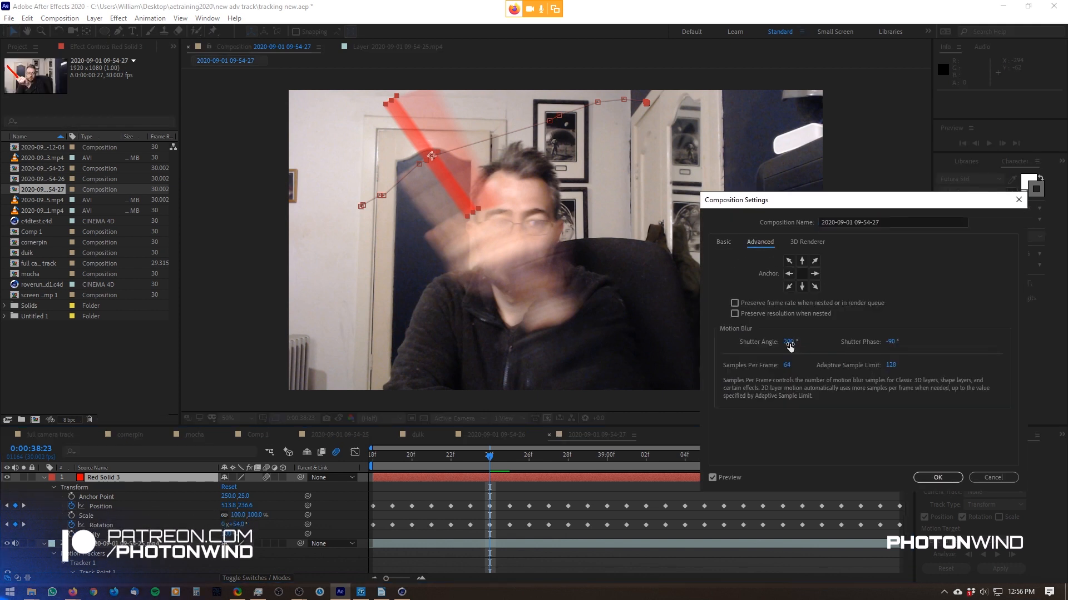
pyautogui.moveTo(838, 345); pyautogui.dragTo(866, 346)
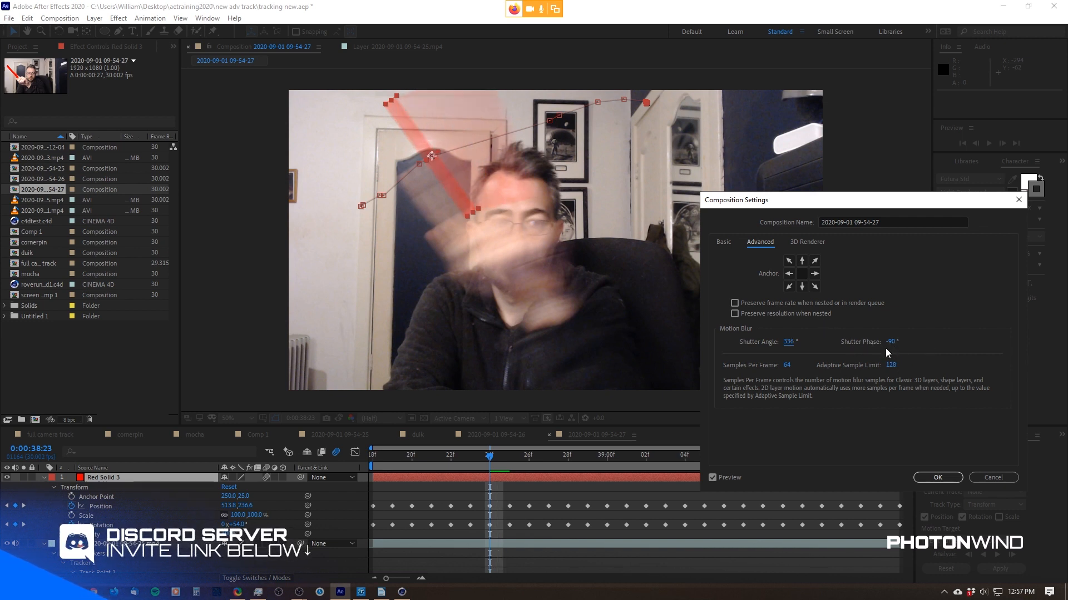
pyautogui.moveTo(890, 342); pyautogui.dragTo(945, 343)
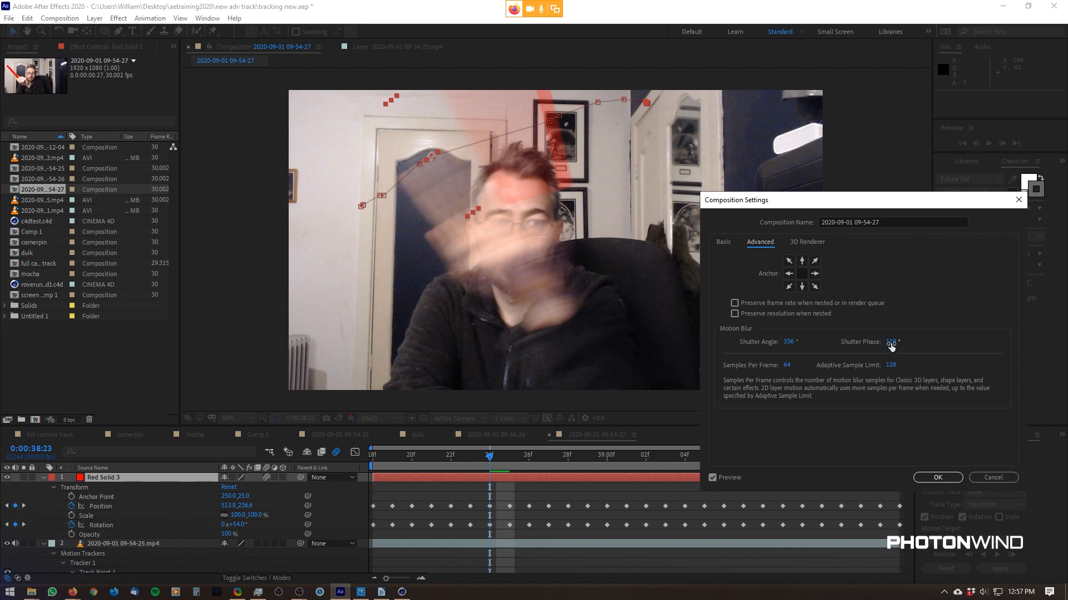
pyautogui.moveTo(776, 344); pyautogui.dragTo(589, 344)
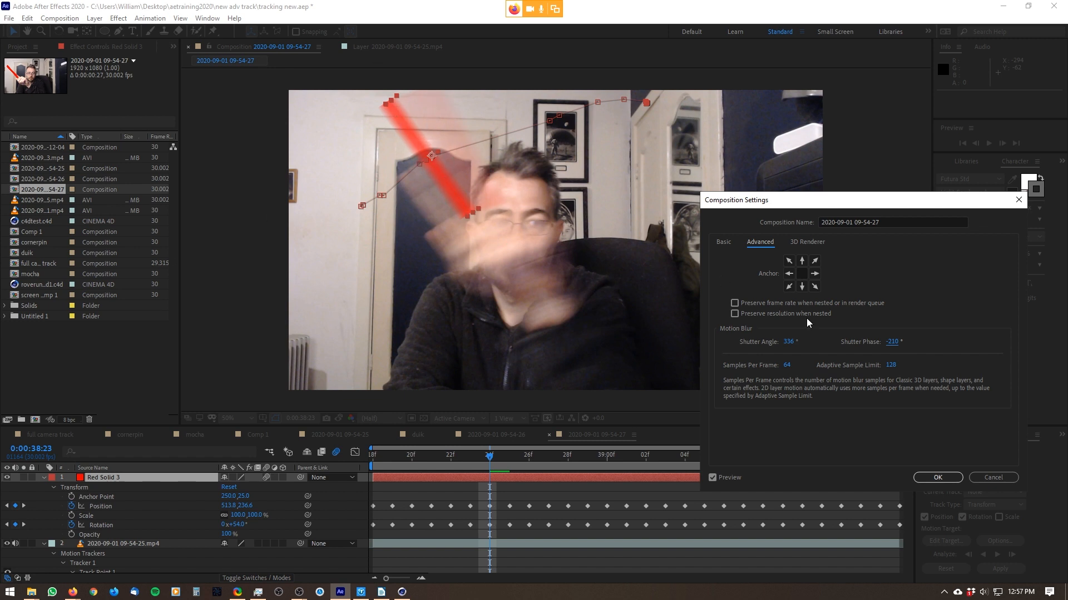
pyautogui.click(927, 477)
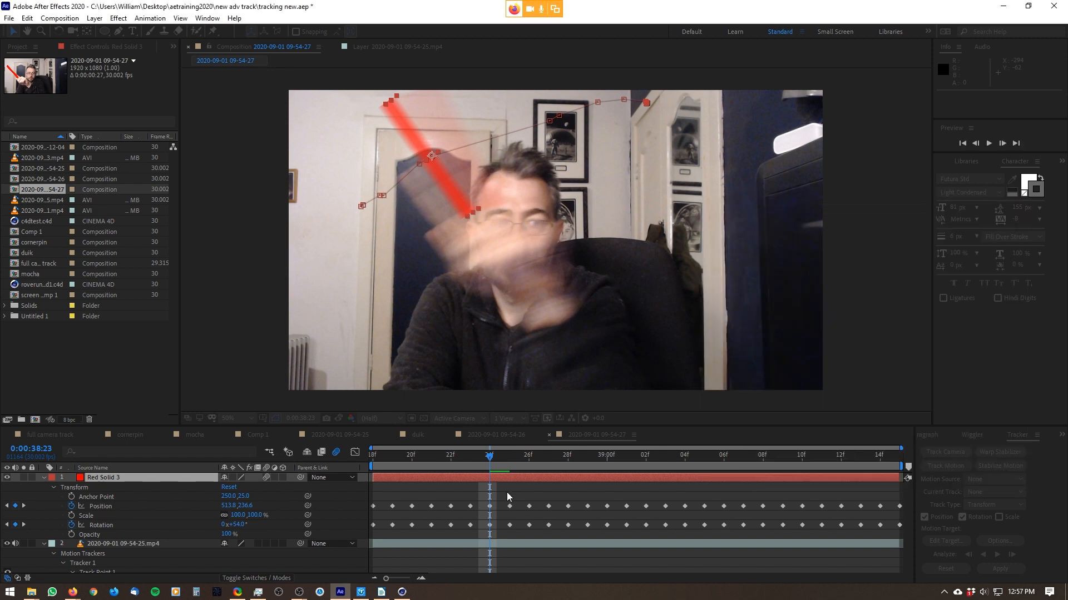
# - Set the composition's motion blur shutter angle to 334° and shutter phase to -160°, judging by the frame at 0:00:38:21
pyautogui.moveTo(492, 459); pyautogui.dragTo(447, 460)
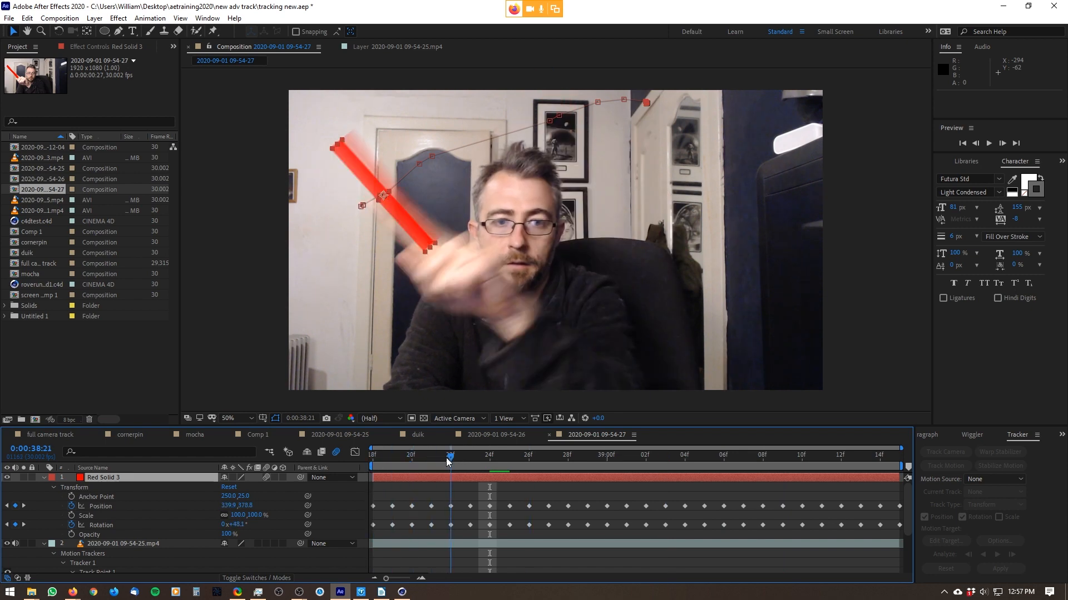
pyautogui.click(60, 18)
pyautogui.click(78, 29)
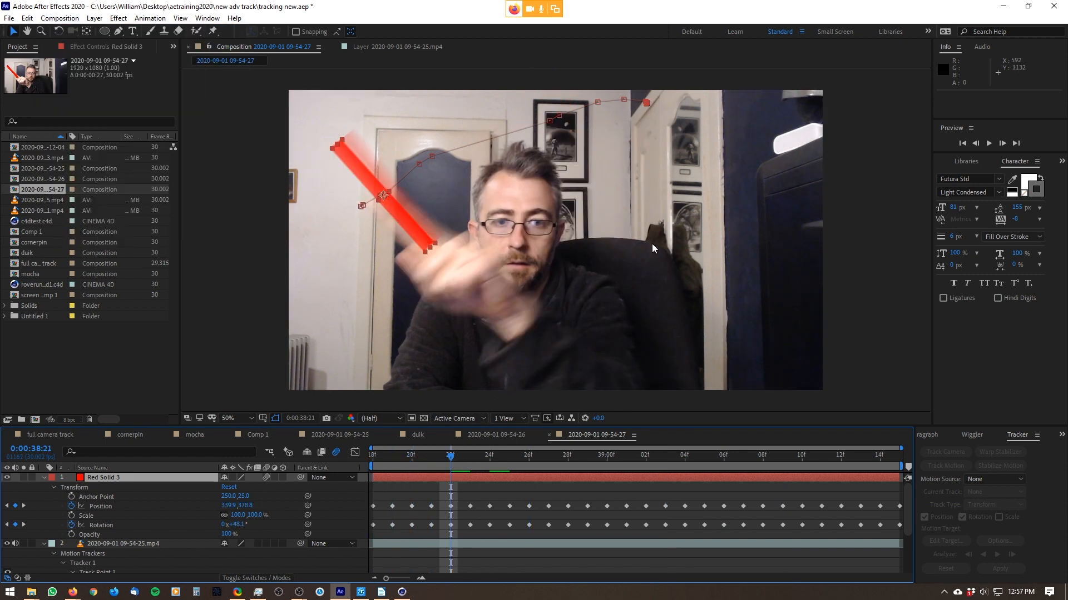
pyautogui.click(760, 242)
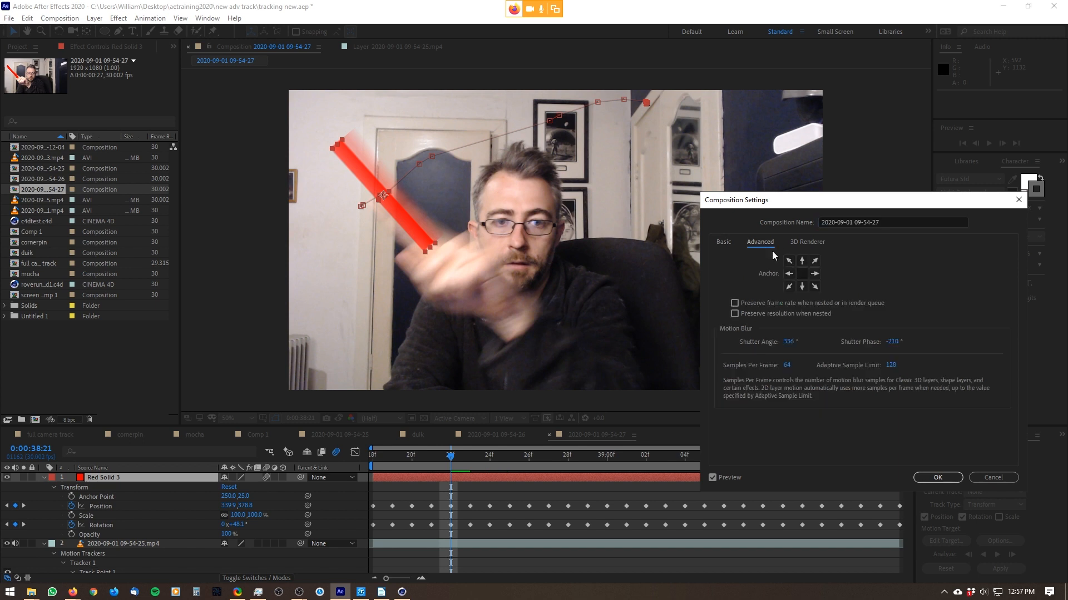
pyautogui.moveTo(890, 343); pyautogui.dragTo(605, 259)
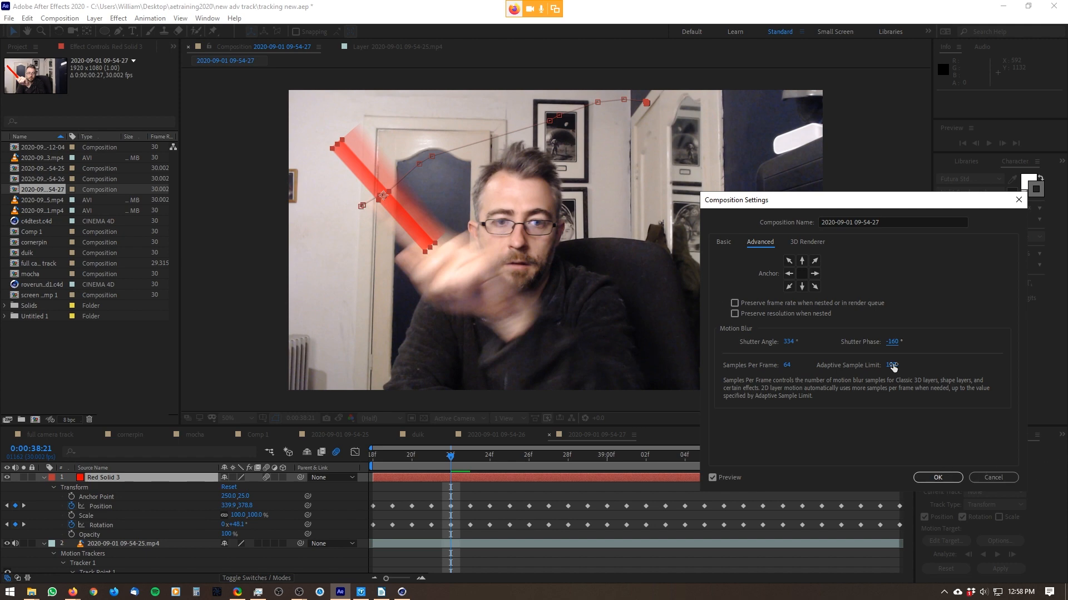
pyautogui.click(945, 476)
# - Review the red solid's tracking and motion blur against the moving finger throughout the composition, frame by frame and in playback
pyautogui.moveTo(489, 464); pyautogui.dragTo(607, 464)
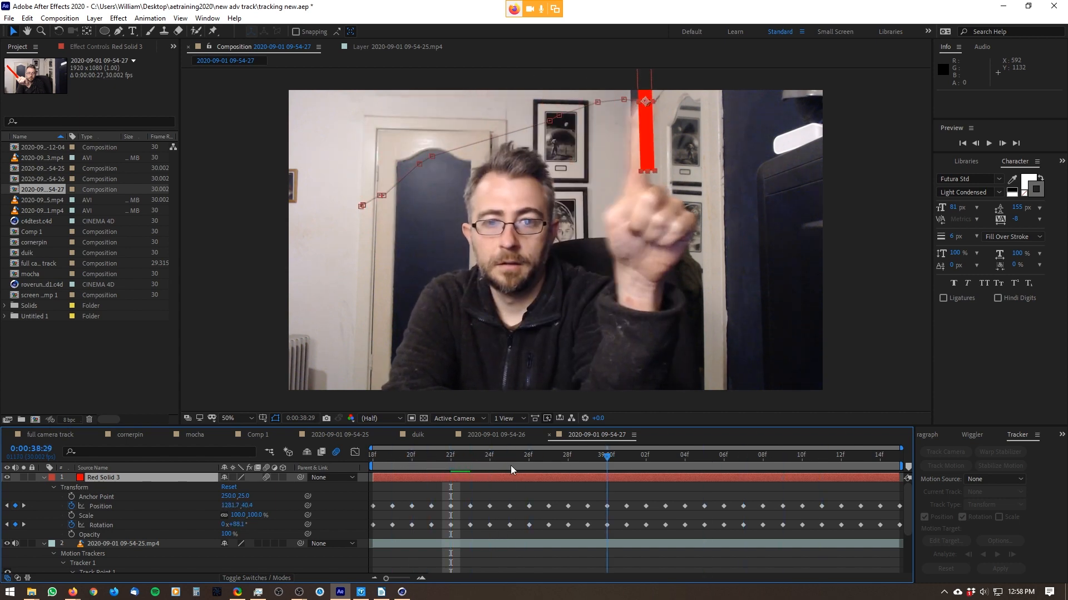
pyautogui.moveTo(510, 465); pyautogui.dragTo(390, 462)
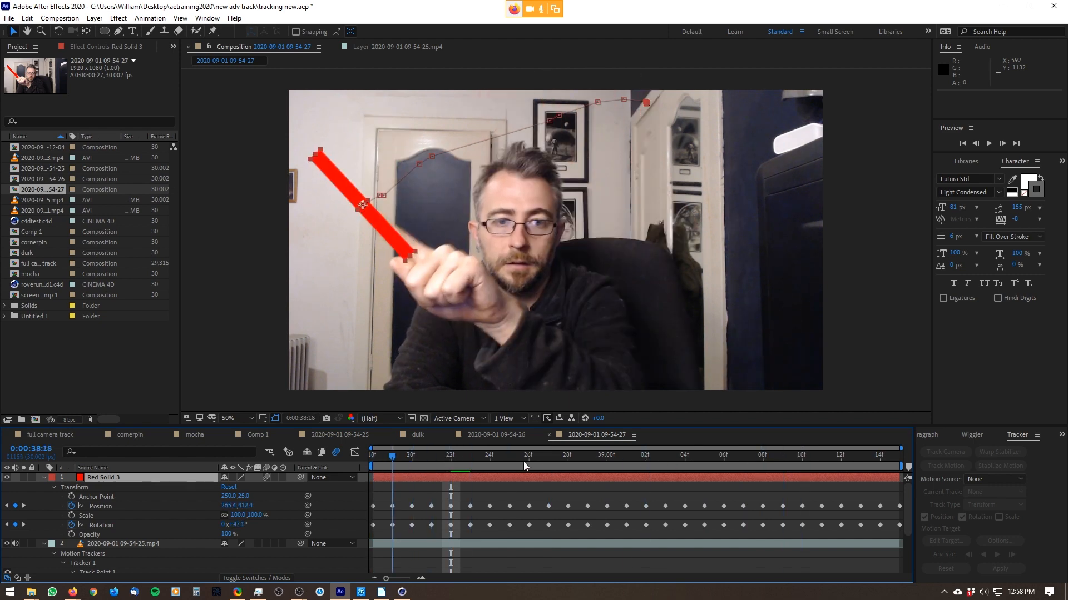
pyautogui.moveTo(522, 466)
pyautogui.mouseDown()
pyautogui.moveTo(383, 460)
pyautogui.moveTo(529, 466)
pyautogui.mouseUp()
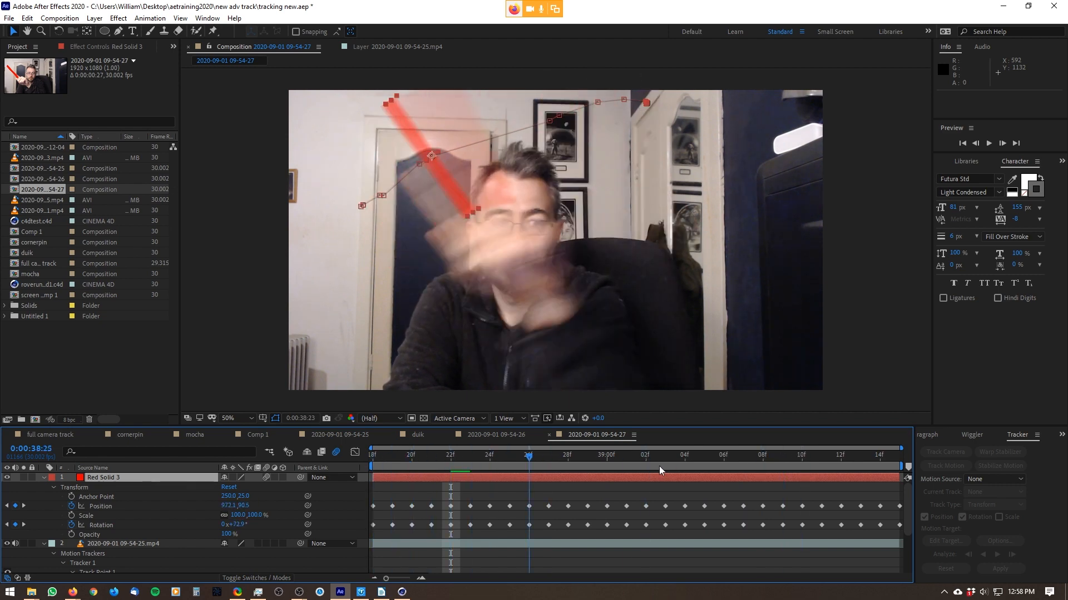
pyautogui.moveTo(659, 470); pyautogui.dragTo(371, 466)
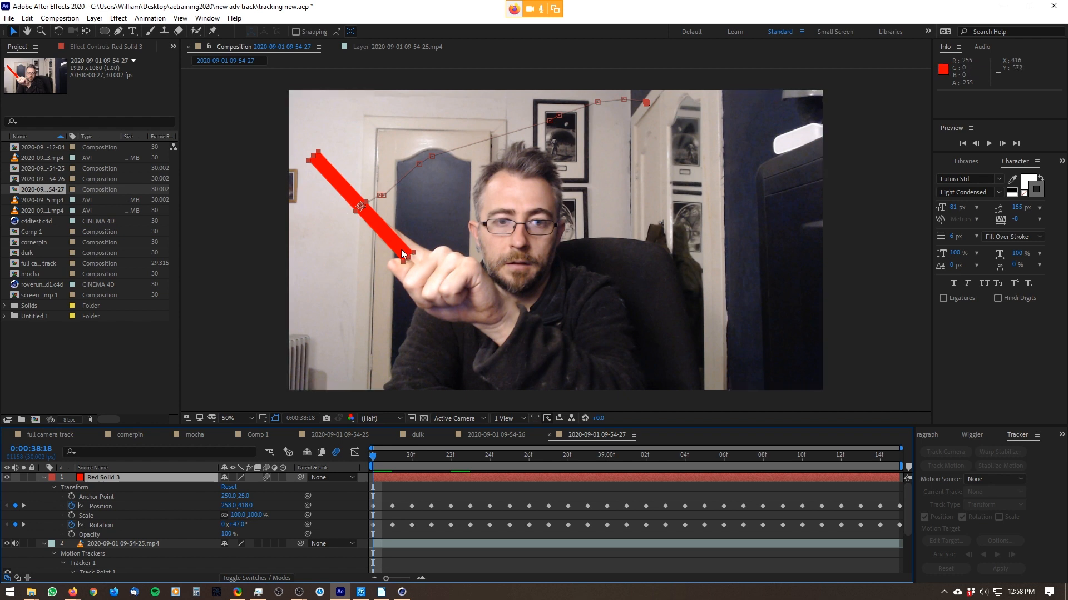
pyautogui.moveTo(376, 462); pyautogui.dragTo(512, 450)
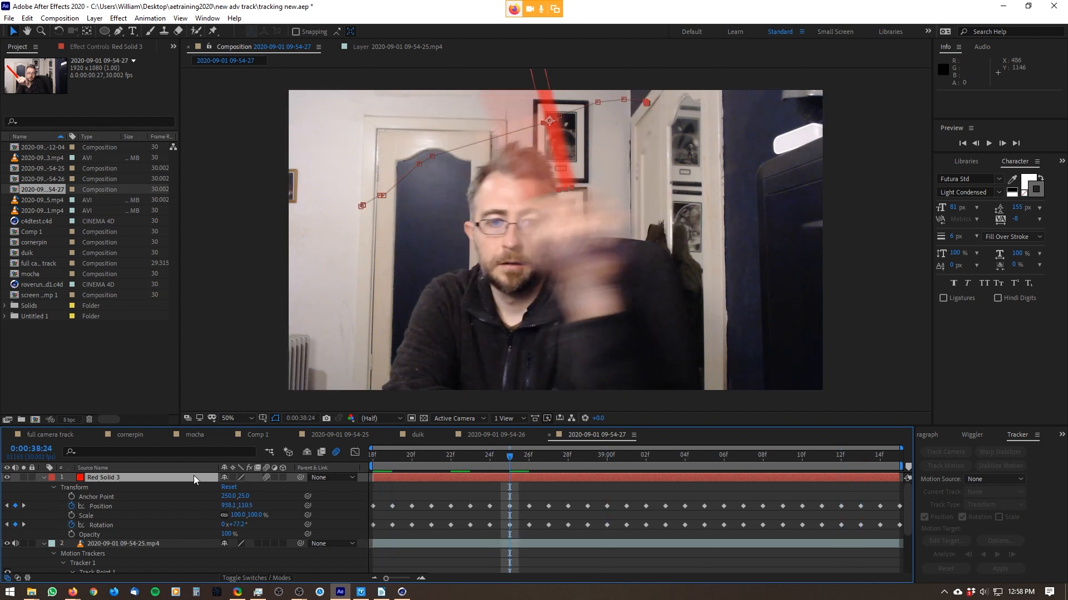
pyautogui.click(191, 540)
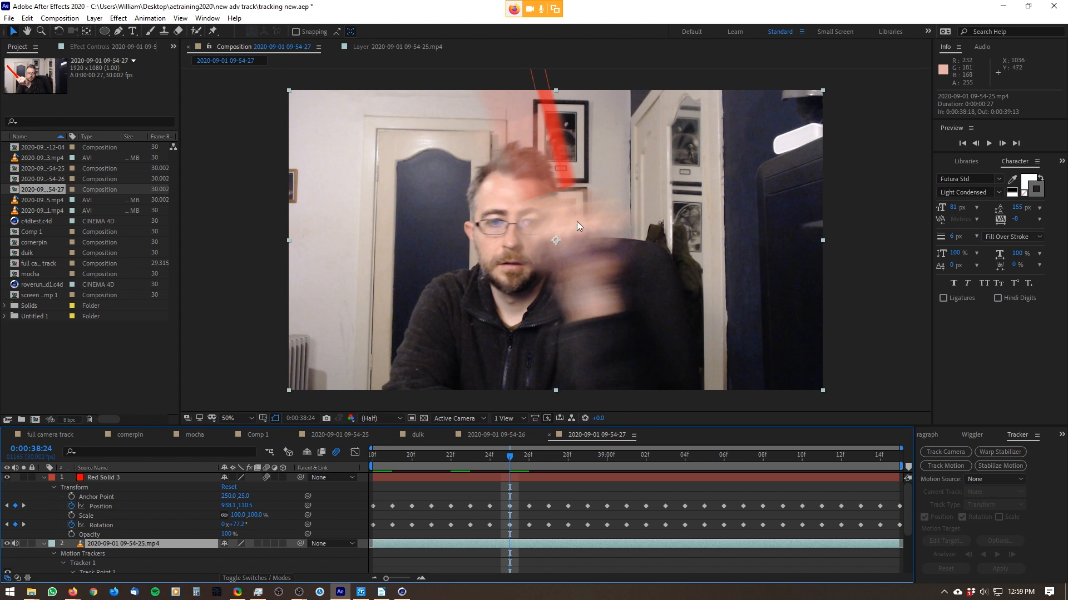
pyautogui.click(998, 519)
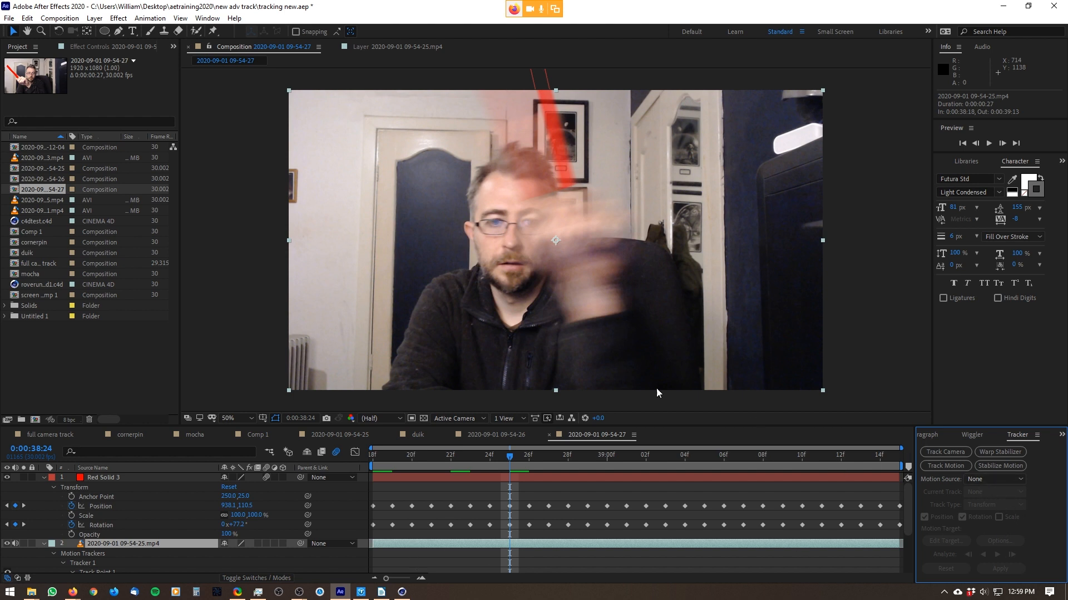
pyautogui.moveTo(510, 456); pyautogui.dragTo(626, 478)
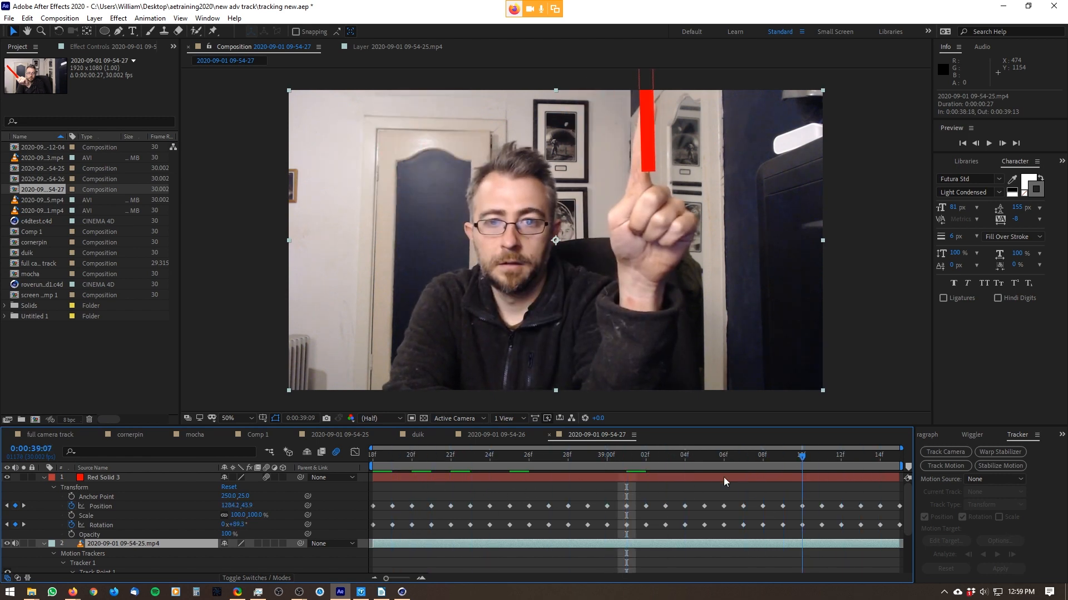
pyautogui.moveTo(541, 482); pyautogui.dragTo(762, 492)
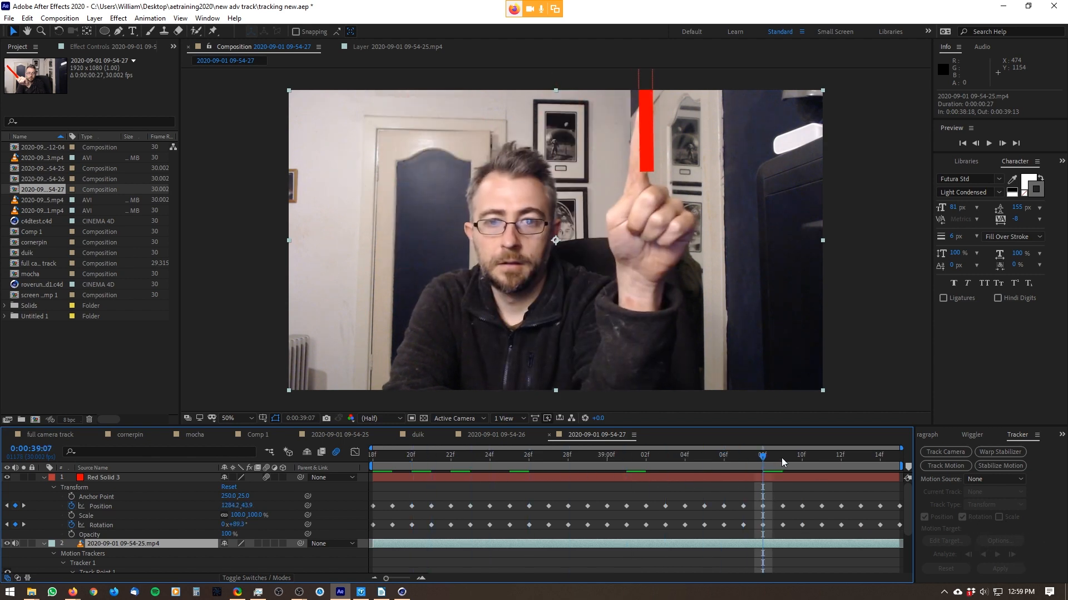
pyautogui.press('space')
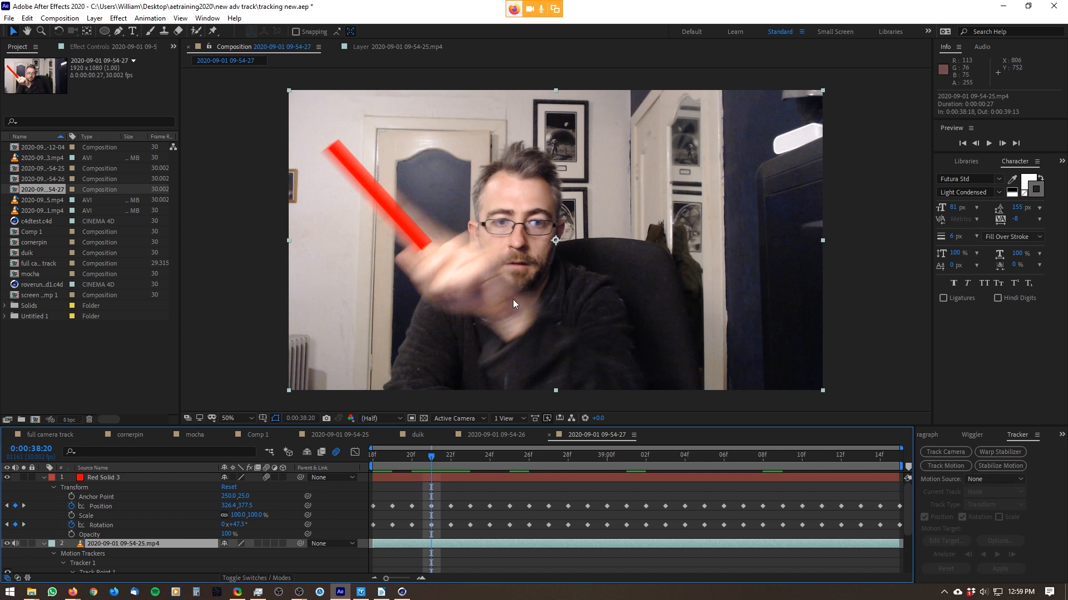
# - Open the cornerpin composition and examine its phone screen replacement up to 0:00:10:27
pyautogui.click(127, 434)
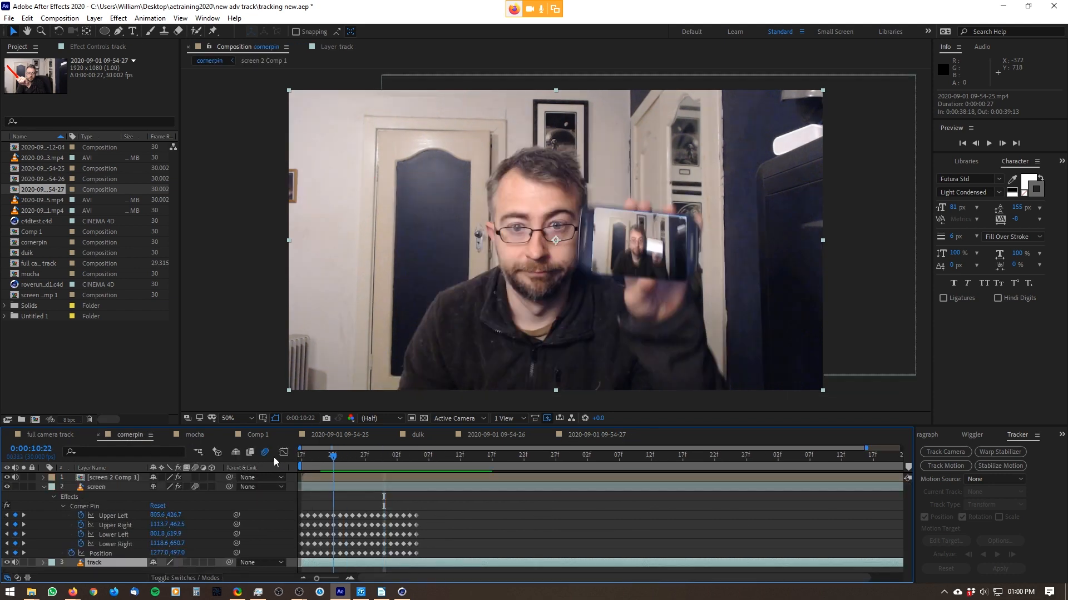
pyautogui.moveTo(303, 455); pyautogui.dragTo(366, 450)
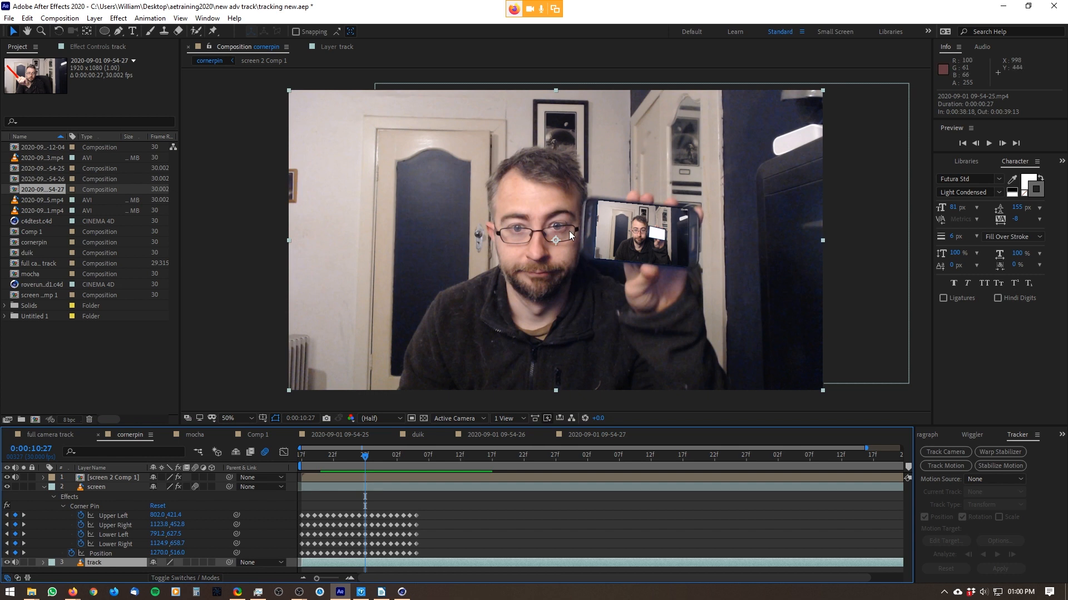
pyautogui.click(50, 200)
pyautogui.click(53, 209)
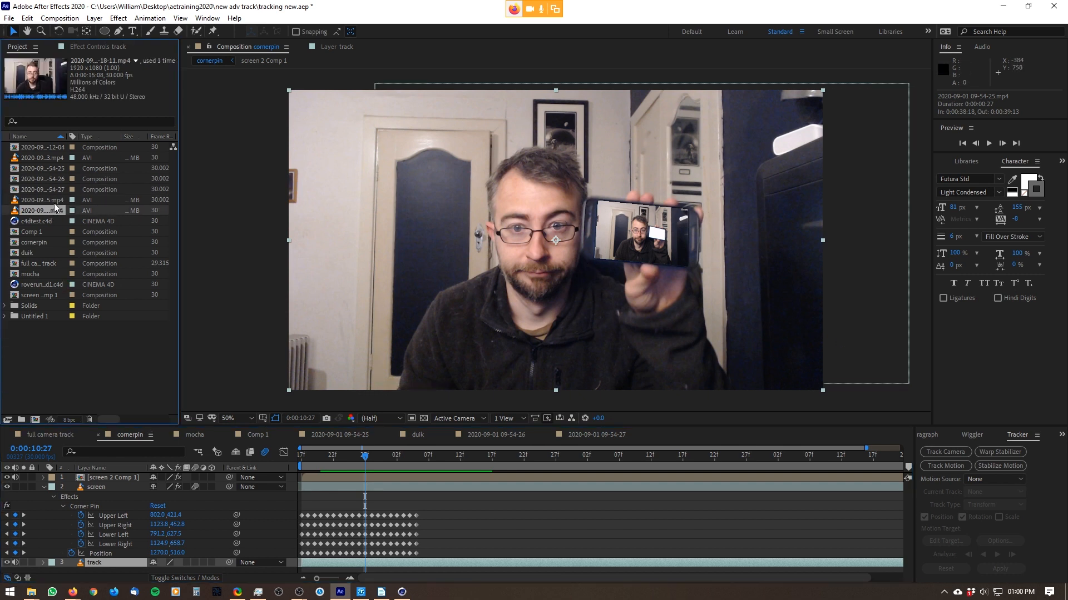
pyautogui.click(44, 158)
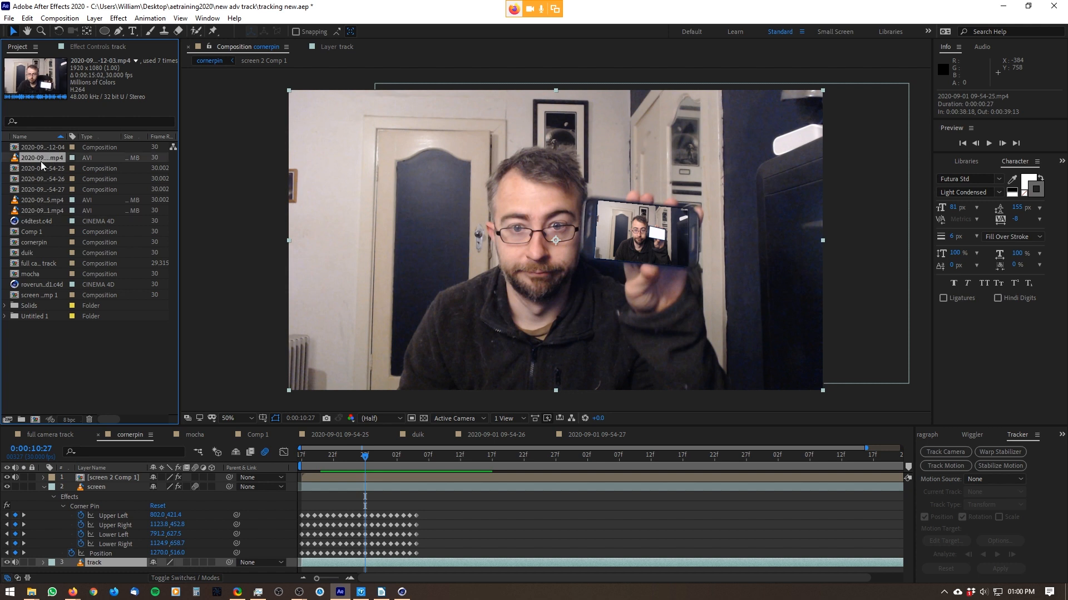
pyautogui.moveTo(42, 158); pyautogui.dragTo(35, 418)
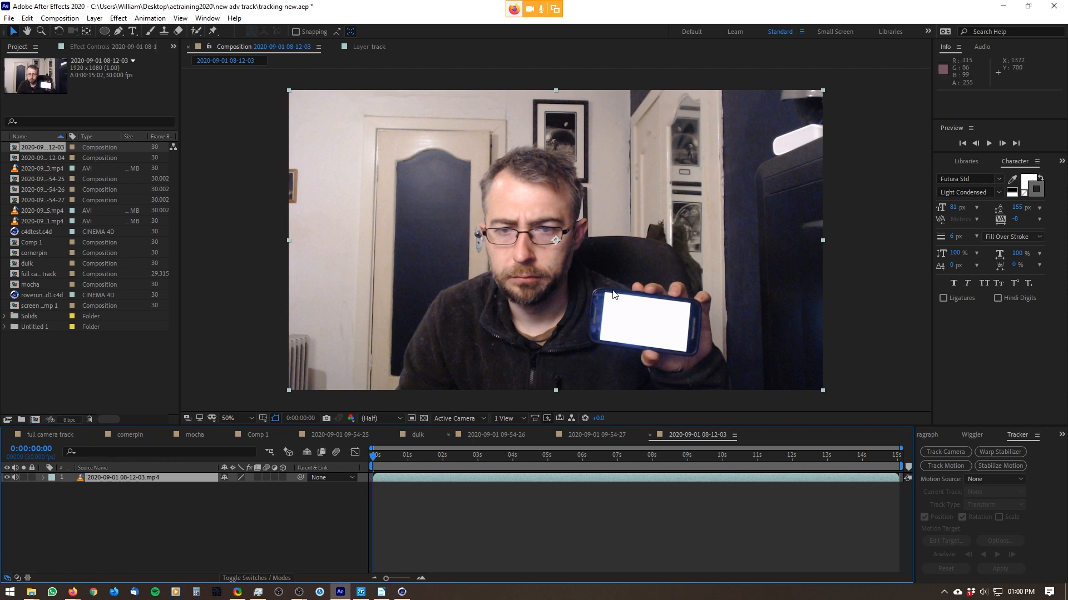
# - Set the work area from 0:00:08:13 to 0:00:09:13 around the phone movement and trim the composition to it
pyautogui.moveTo(394, 459); pyautogui.dragTo(810, 476)
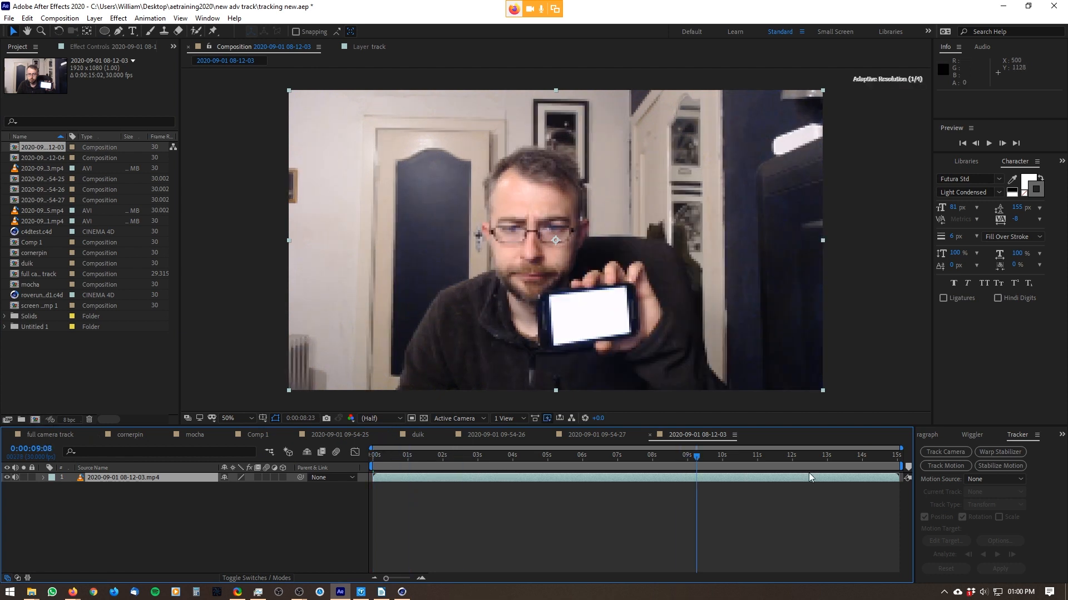
pyautogui.moveTo(654, 456); pyautogui.dragTo(664, 463)
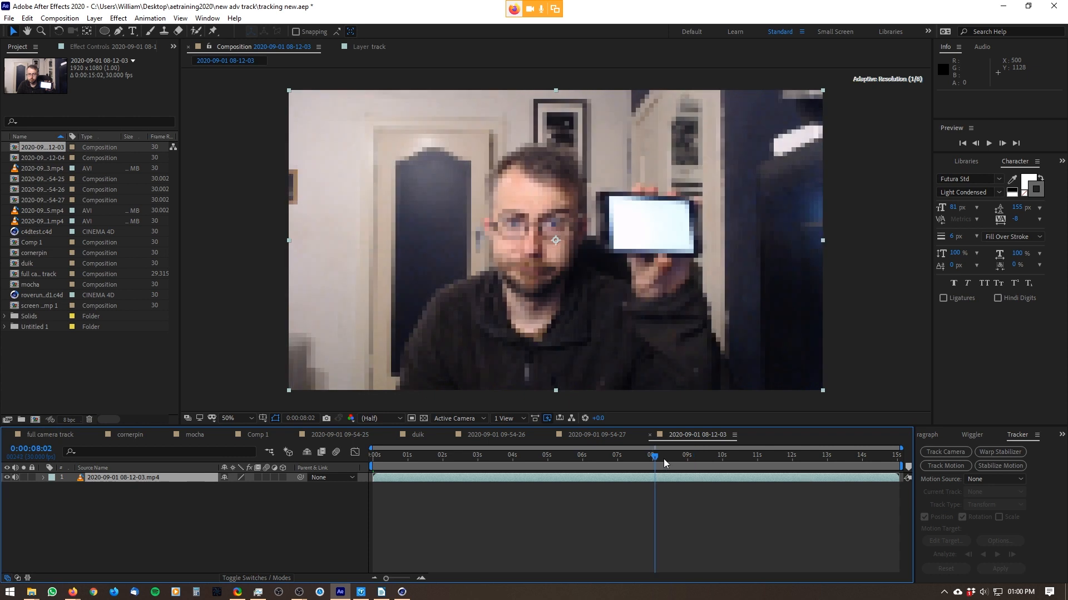
pyautogui.click(665, 460)
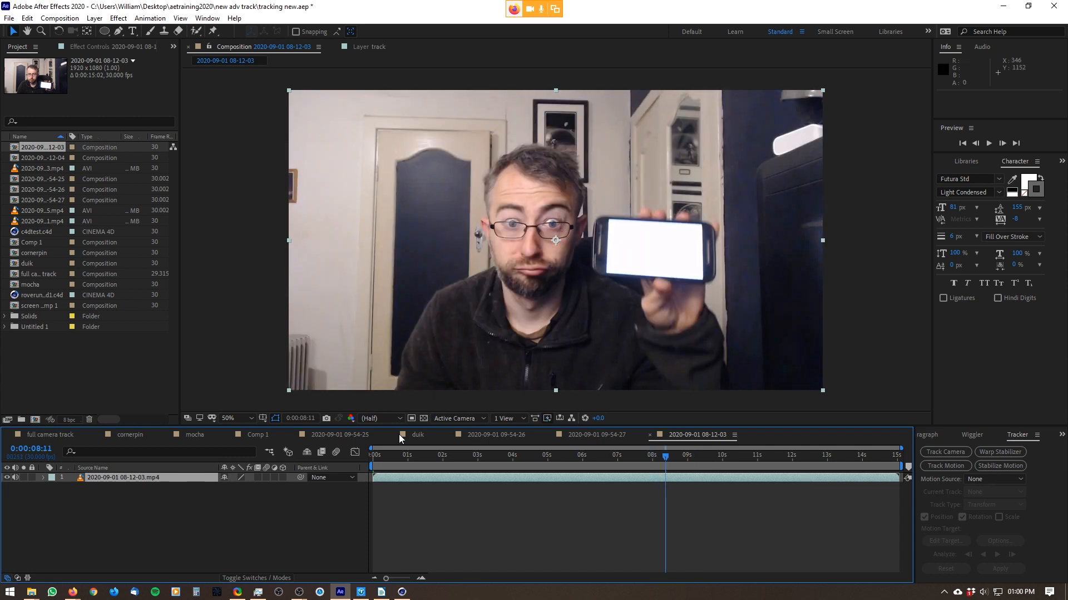
pyautogui.moveTo(369, 462); pyautogui.dragTo(708, 452)
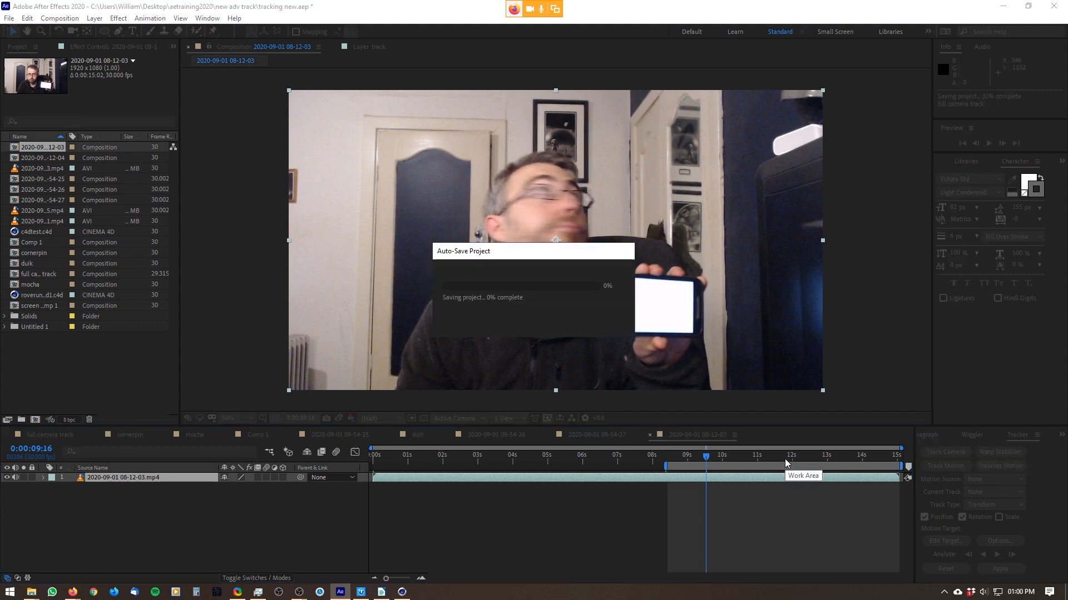
pyautogui.moveTo(899, 466); pyautogui.dragTo(705, 466)
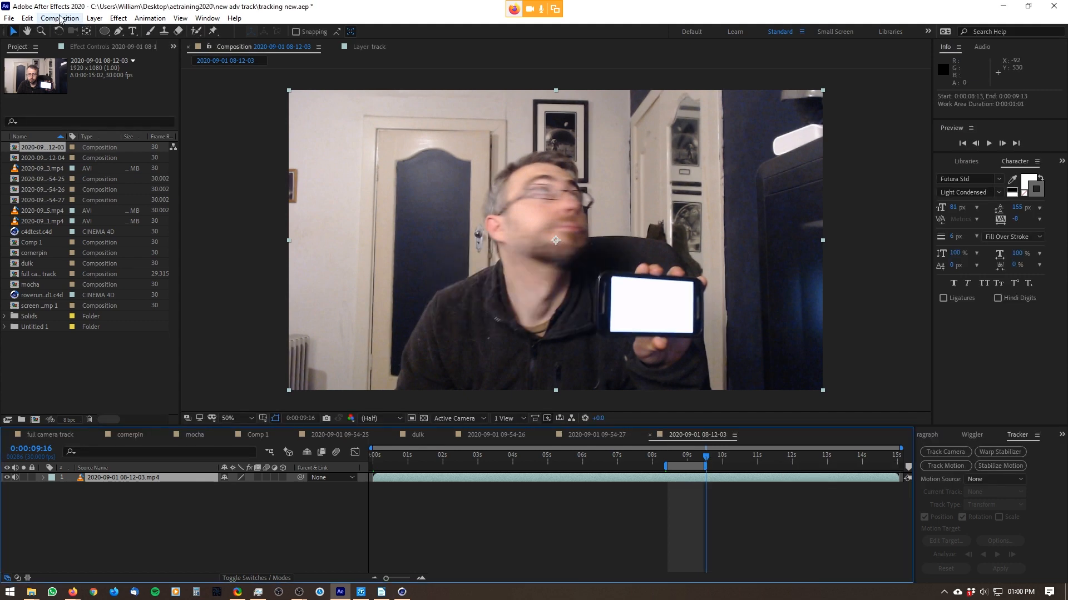
pyautogui.click(59, 18)
pyautogui.click(87, 73)
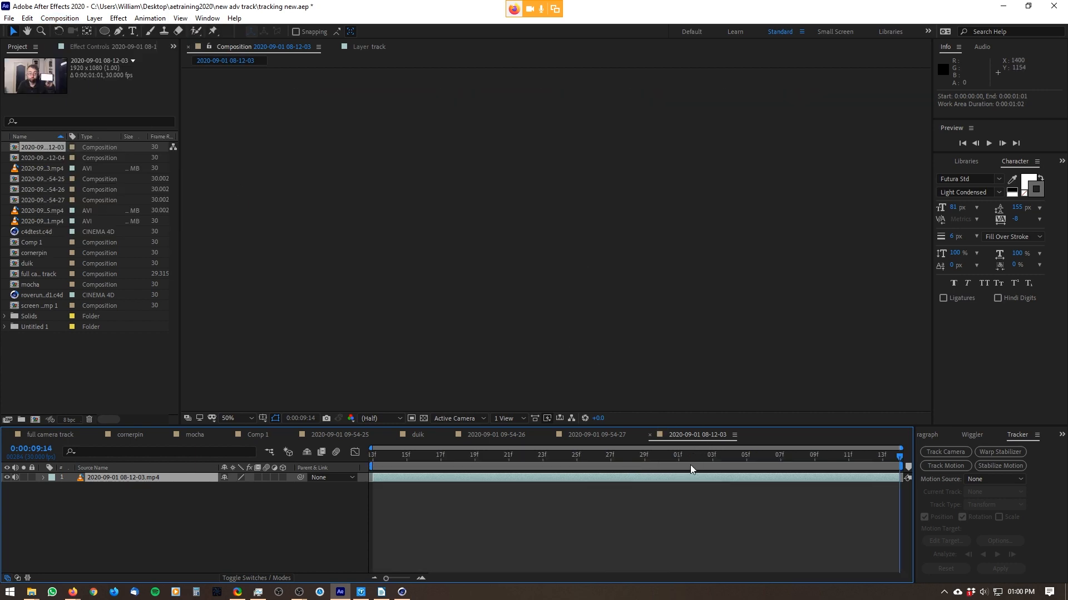
# - Review the trimmed phone footage and inspect the phone screen up close at the first frame, 0:00:08:13
pyautogui.moveTo(488, 463); pyautogui.dragTo(695, 462)
pyautogui.press('Home')
pyautogui.scroll(1, 722, 329)
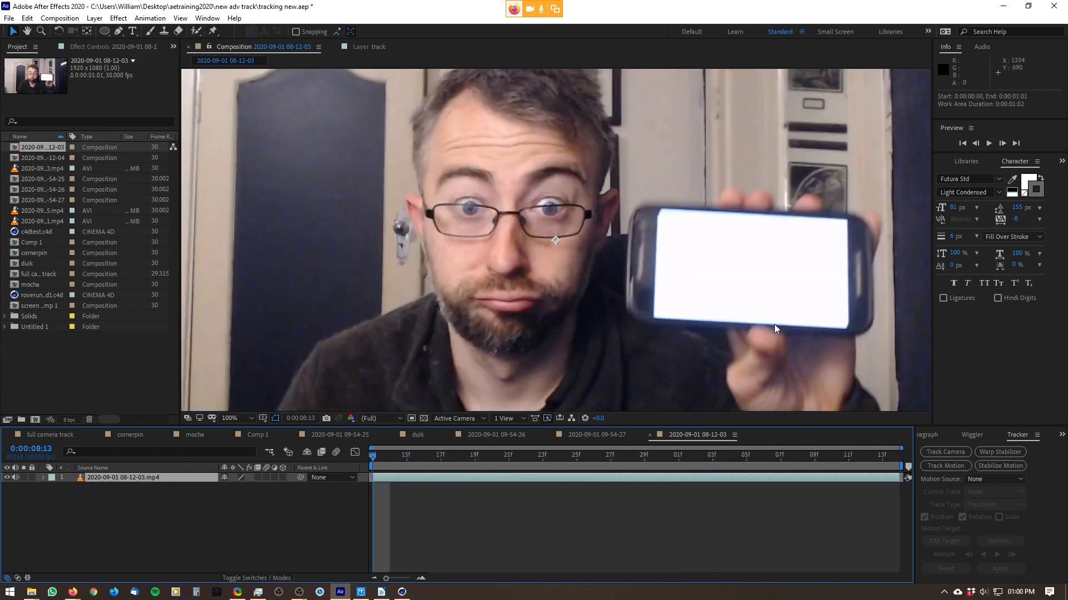
pyautogui.press('space')
pyautogui.moveTo(770, 322); pyautogui.dragTo(560, 234)
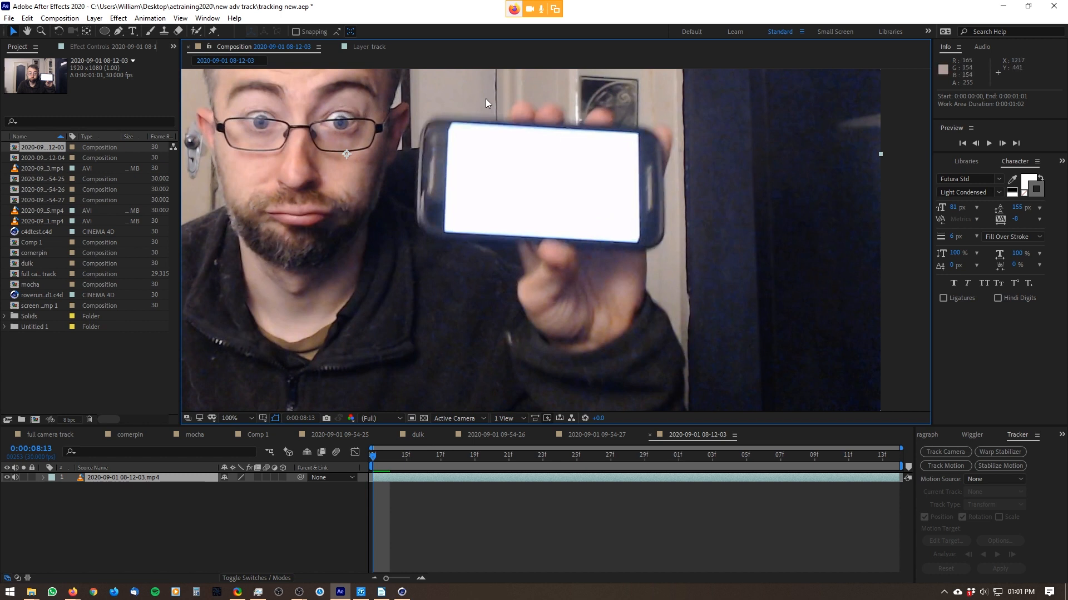
# - Add a new red solid layer of 500 × 500 px above the phone footage
pyautogui.click(133, 523)
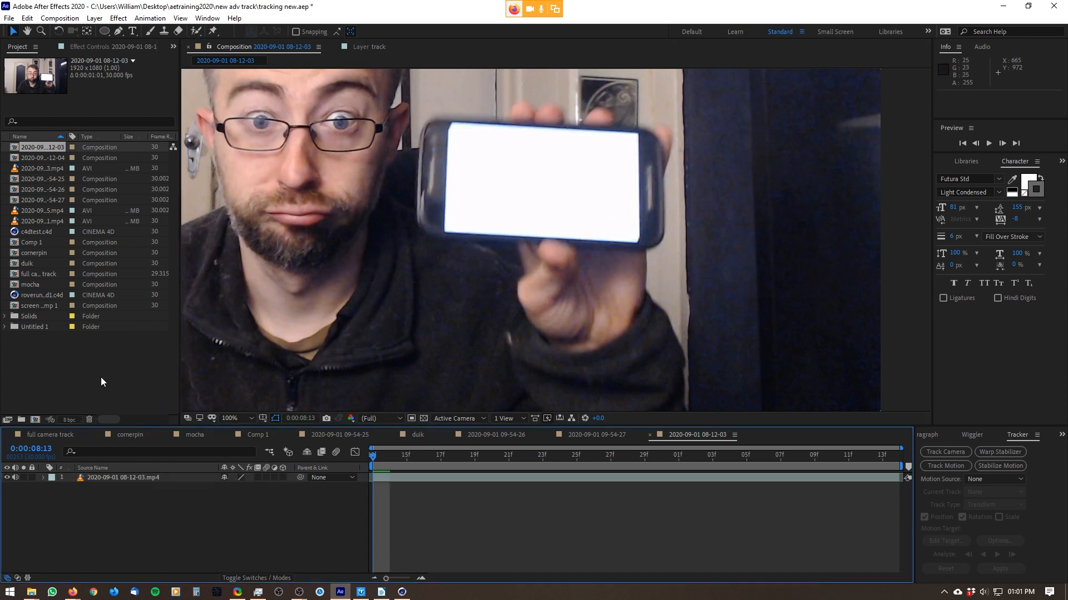
pyautogui.click(94, 19)
pyautogui.moveTo(111, 32)
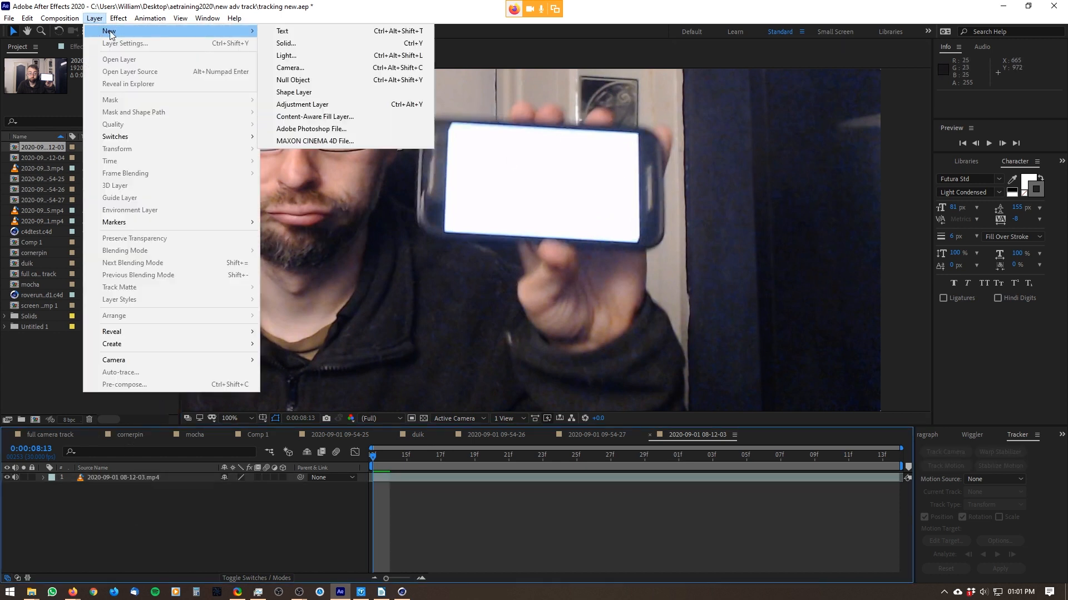
pyautogui.click(311, 41)
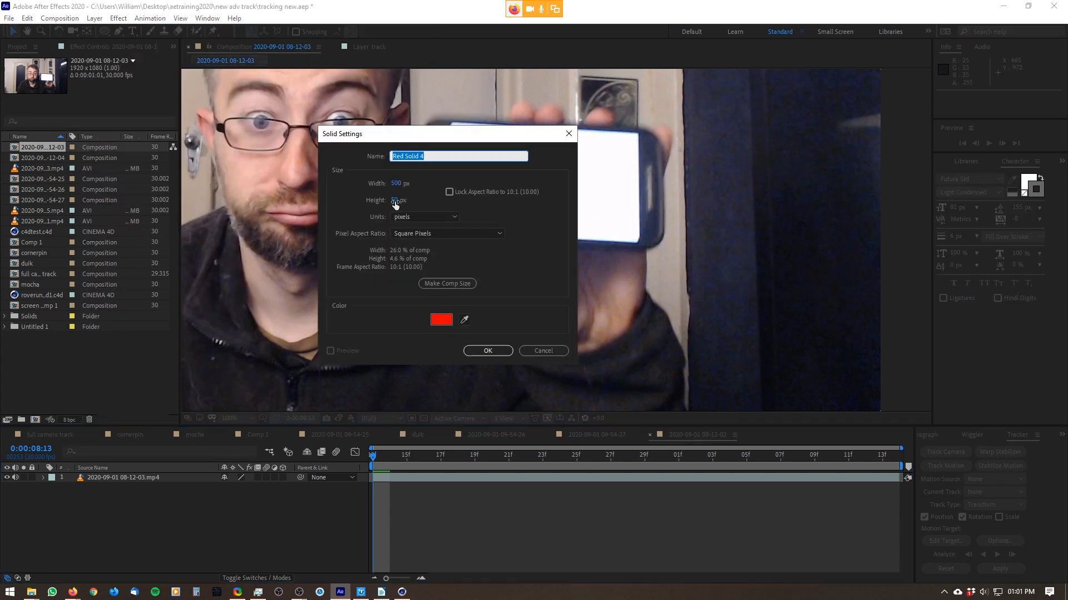
pyautogui.click(394, 200)
pyautogui.write('500')
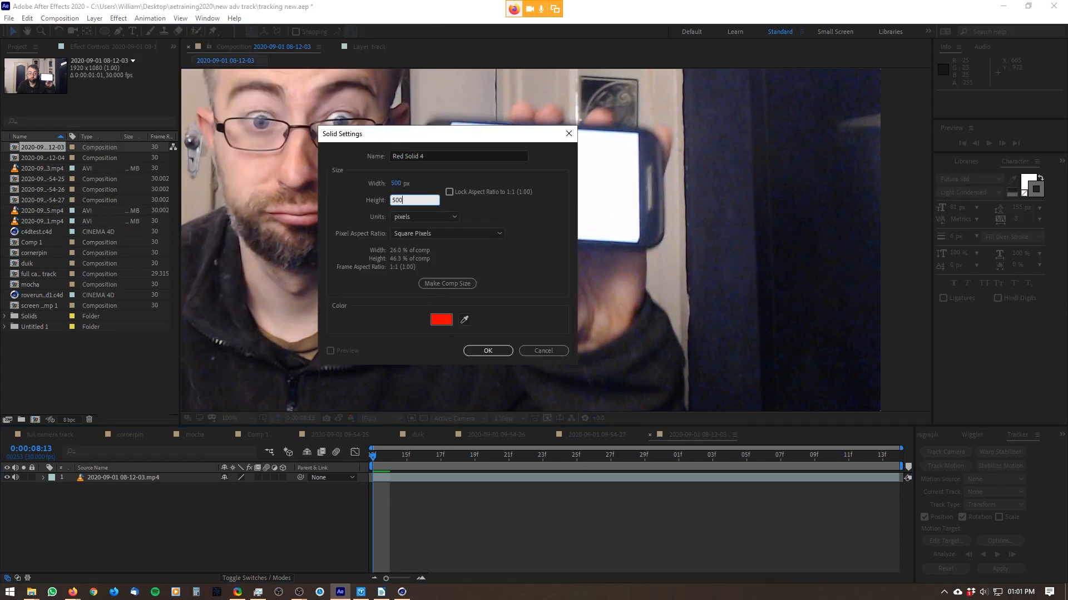
pyautogui.click(488, 351)
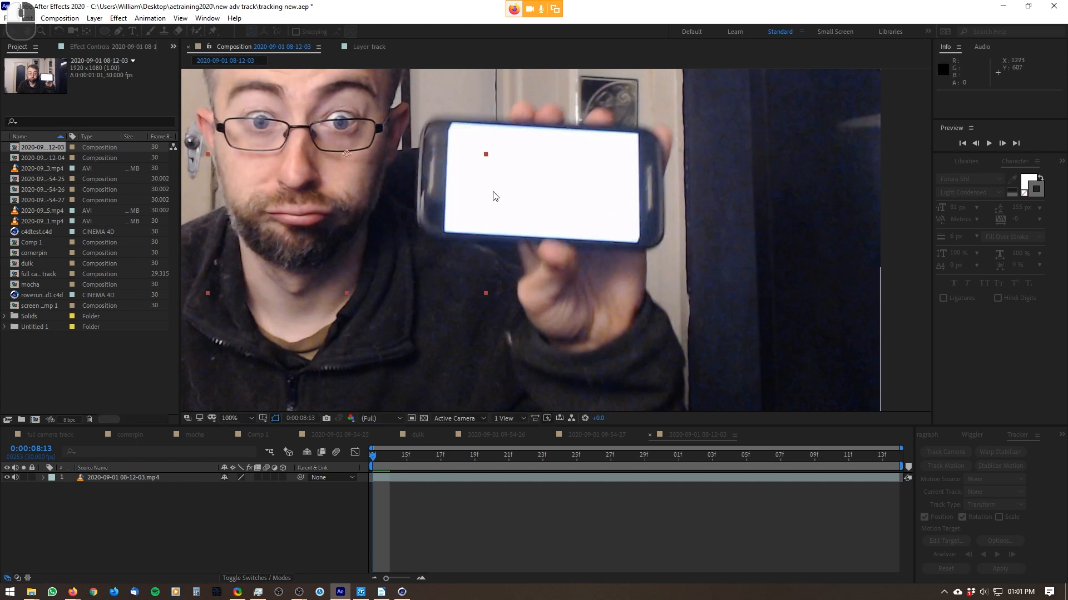
pyautogui.scroll(-1, 473, 165)
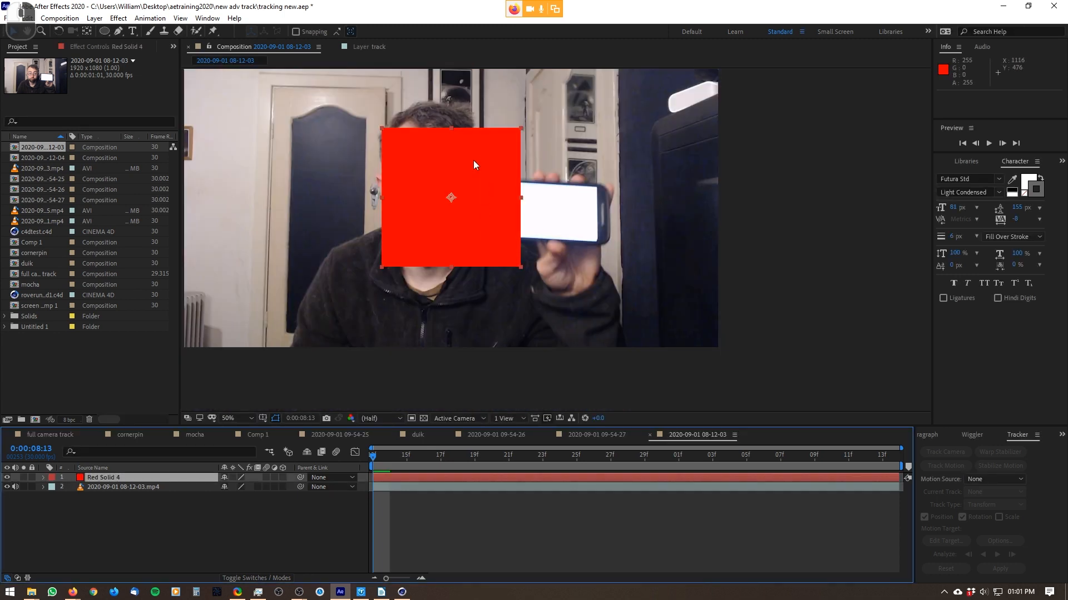
# - Apply Corner Pin to the red solid and move its corners to about (-332, 166), (226, 56), (308, 350) and (-290, 542)
pyautogui.click(119, 17)
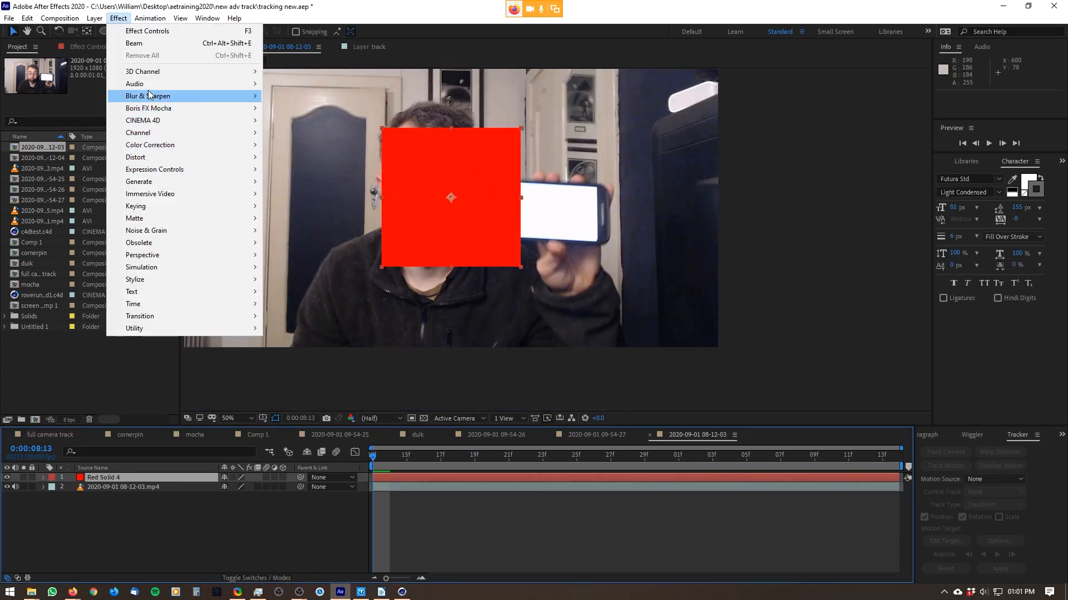
pyautogui.moveTo(154, 162)
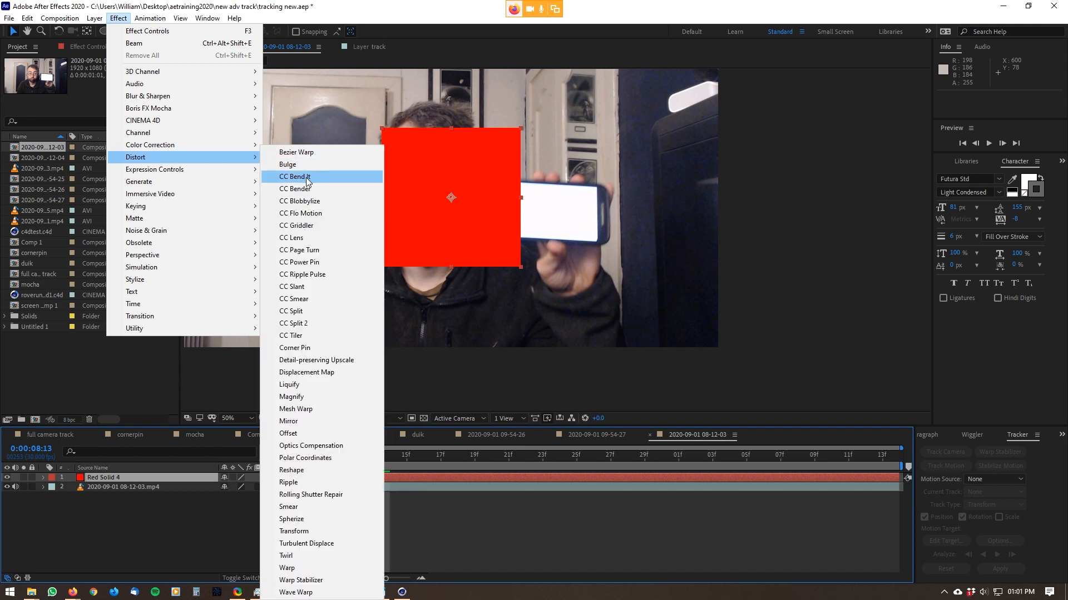
pyautogui.click(304, 350)
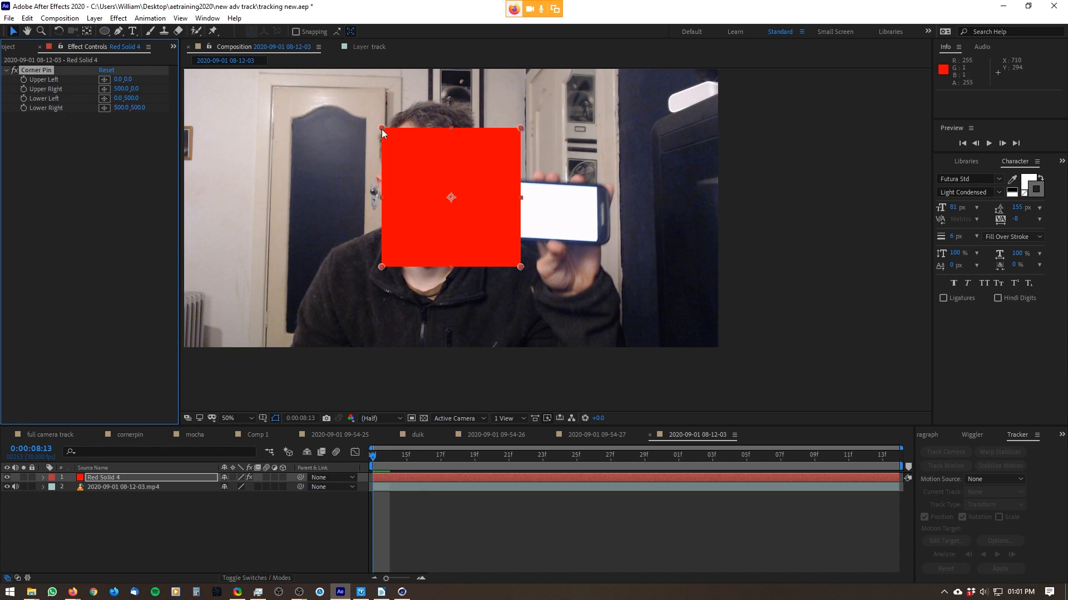
pyautogui.moveTo(382, 129); pyautogui.dragTo(289, 175)
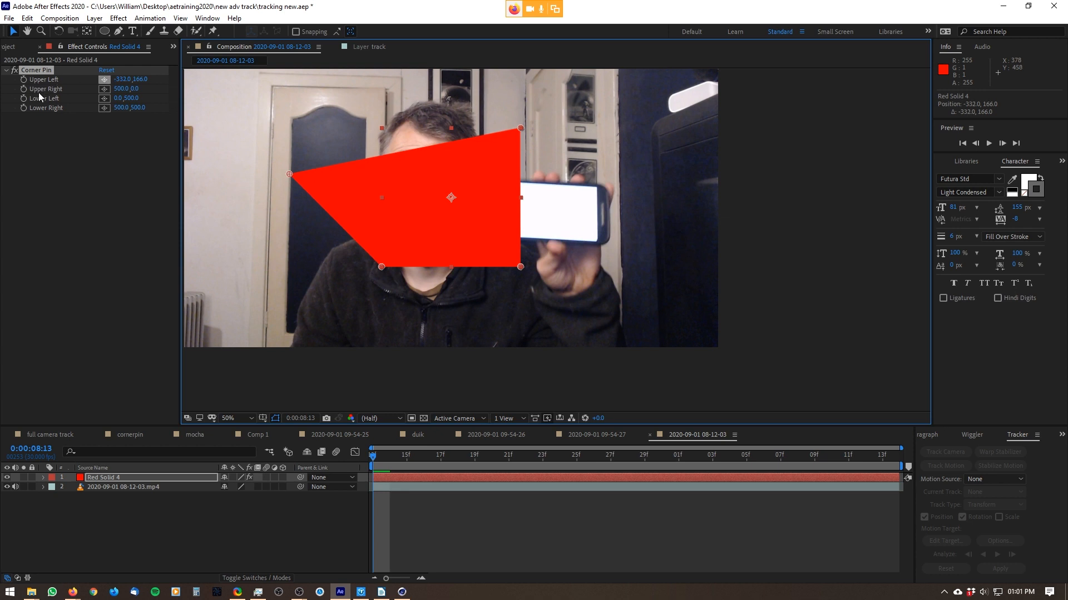
pyautogui.moveTo(521, 128); pyautogui.dragTo(444, 144)
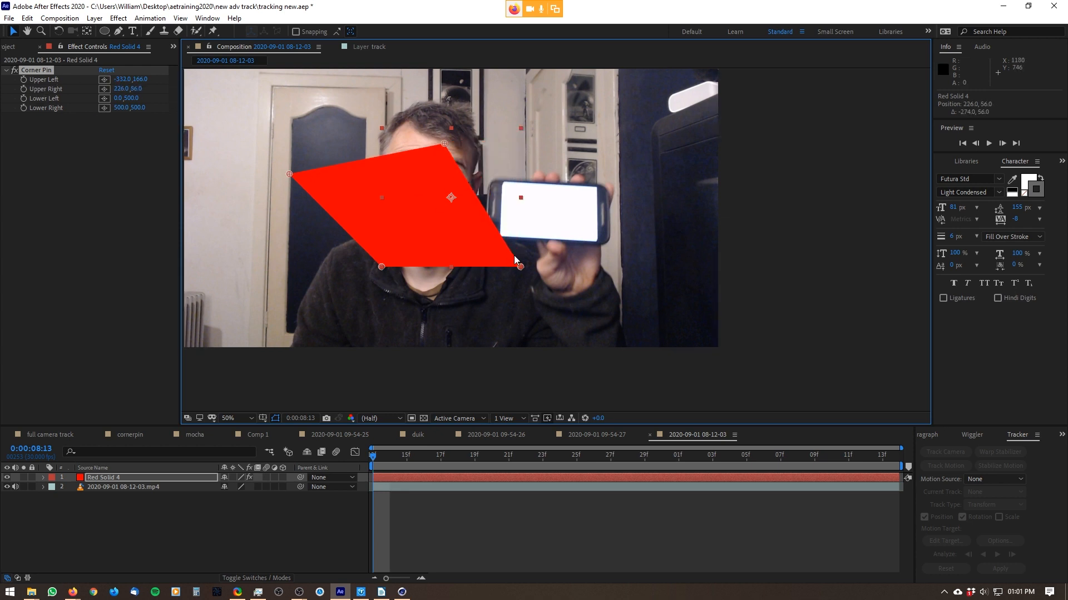
pyautogui.moveTo(520, 267); pyautogui.dragTo(467, 225)
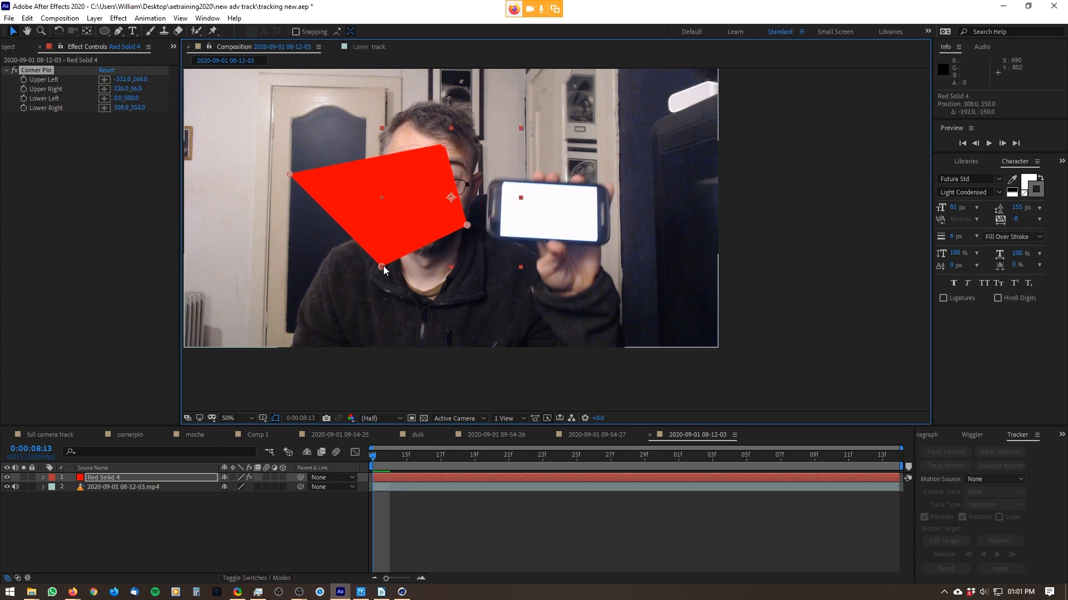
pyautogui.moveTo(383, 265); pyautogui.dragTo(301, 278)
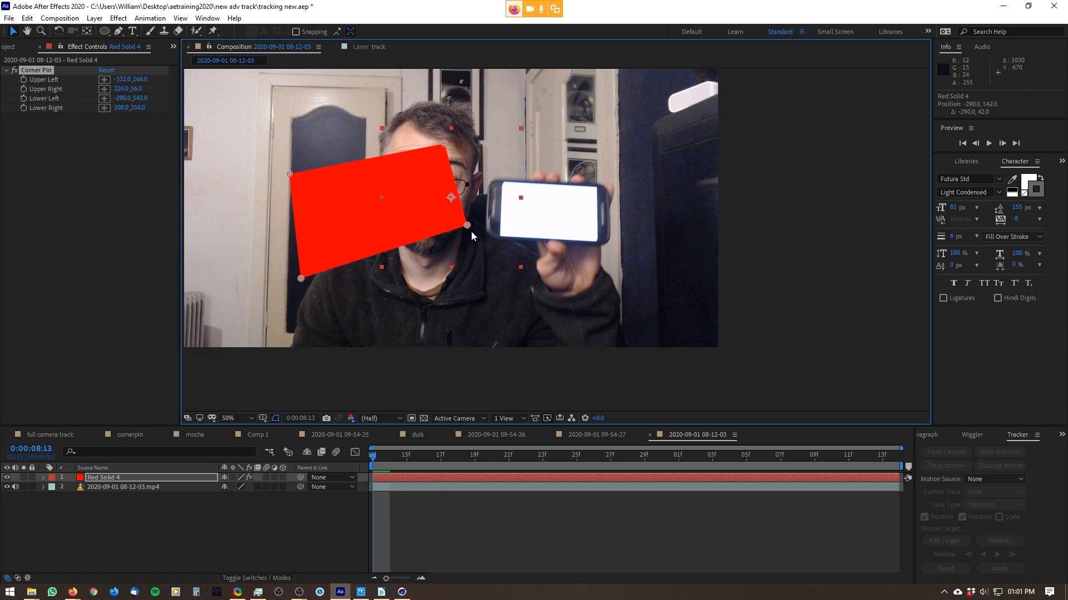
# - Move the red solid over the phone and roughly fit its four corner pins to the corners of the white screen
pyautogui.moveTo(464, 224); pyautogui.dragTo(597, 242)
pyautogui.moveTo(544, 162); pyautogui.dragTo(596, 186)
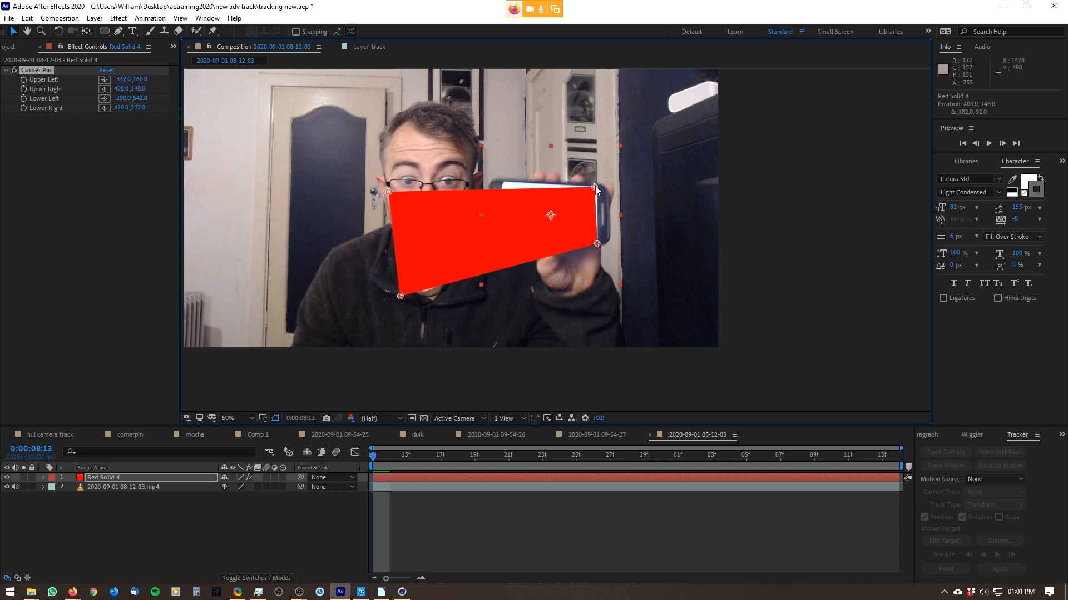
pyautogui.moveTo(390, 193); pyautogui.dragTo(504, 182)
pyautogui.moveTo(401, 298); pyautogui.dragTo(498, 240)
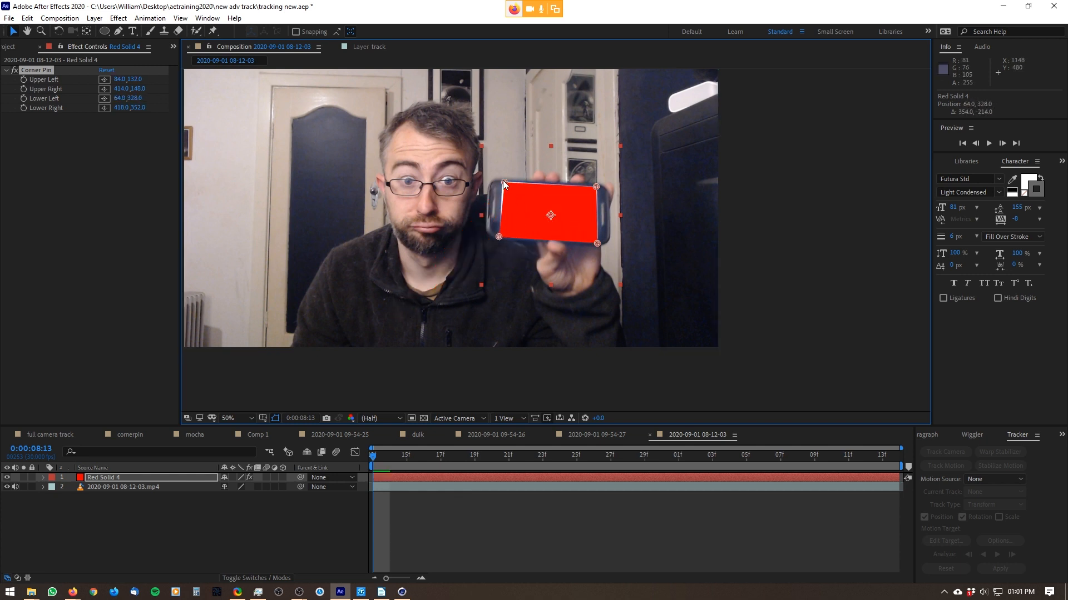
pyautogui.moveTo(504, 182); pyautogui.dragTo(502, 183)
# - Enable keyframing for all four corner pins at 0:00:08:13 and refine the corners to cover the phone screen's white edges
pyautogui.click(24, 124)
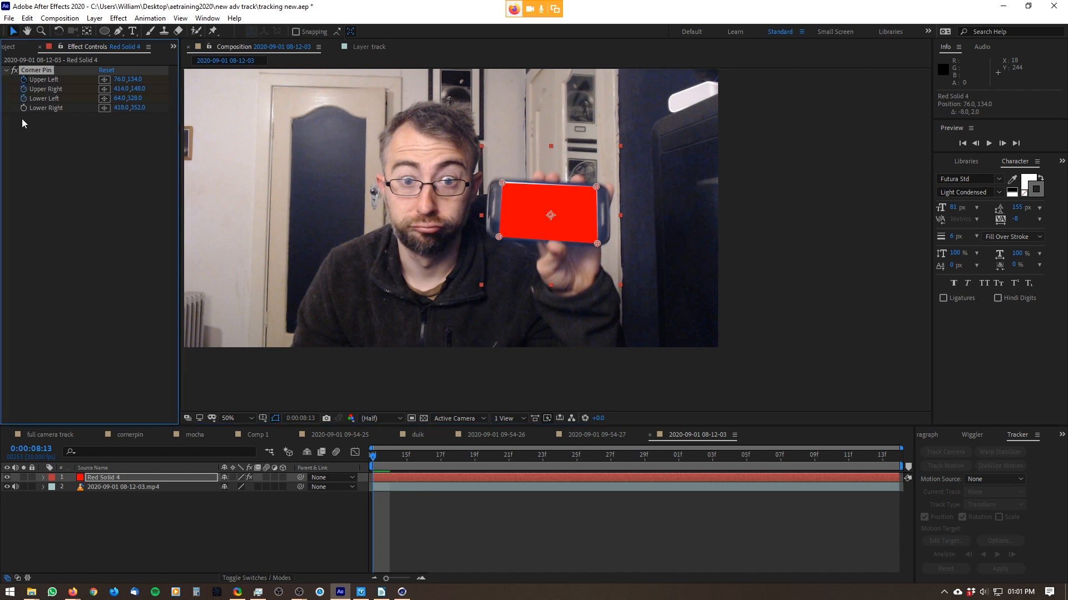
pyautogui.click(376, 458)
pyautogui.scroll(2, 532, 212)
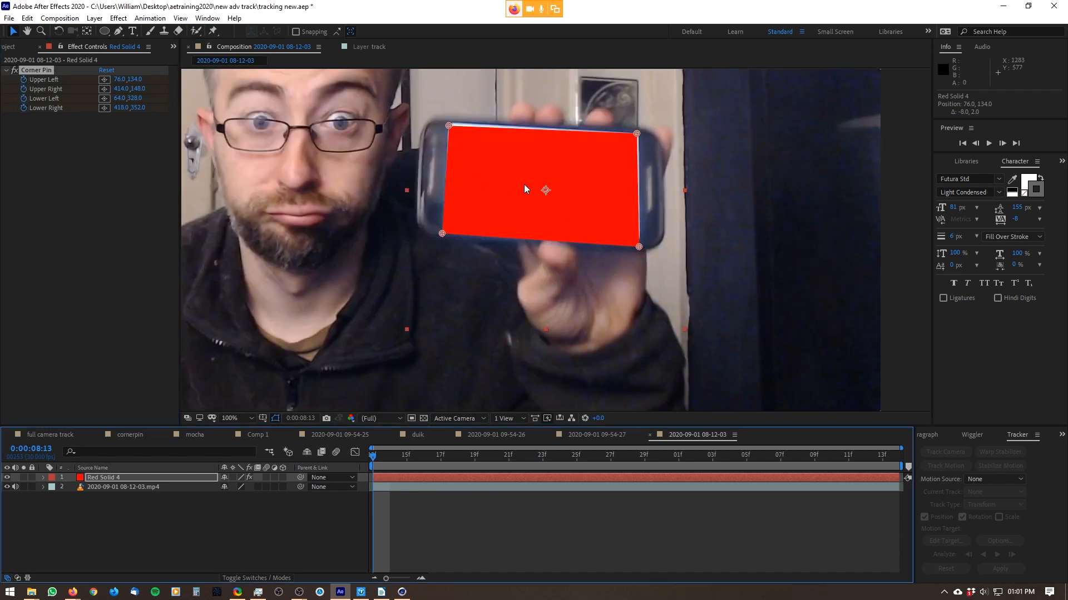
pyautogui.moveTo(448, 128); pyautogui.dragTo(445, 122)
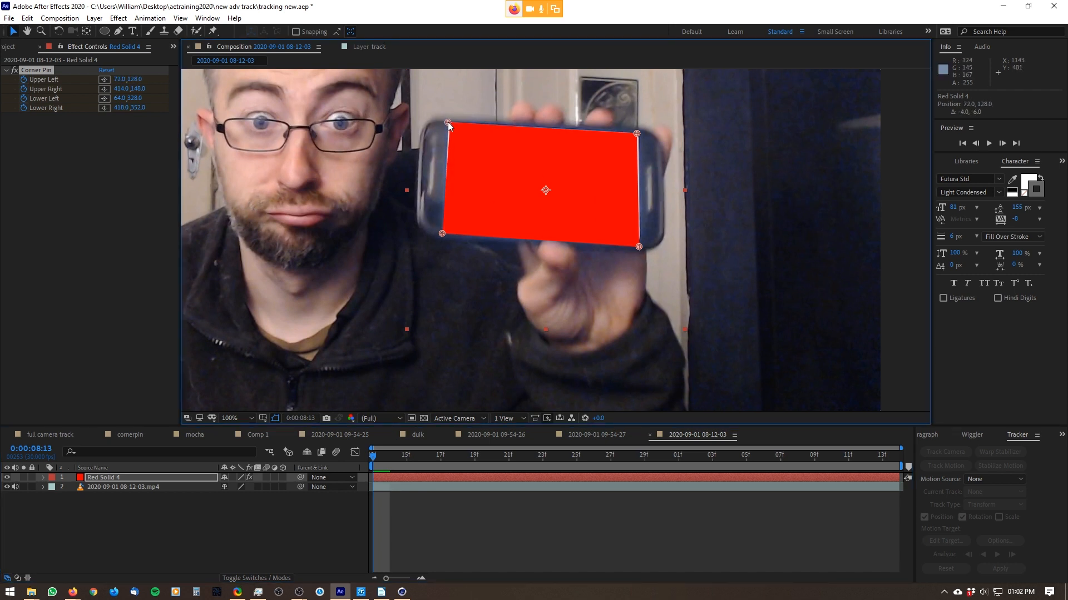
pyautogui.moveTo(637, 134); pyautogui.dragTo(637, 127)
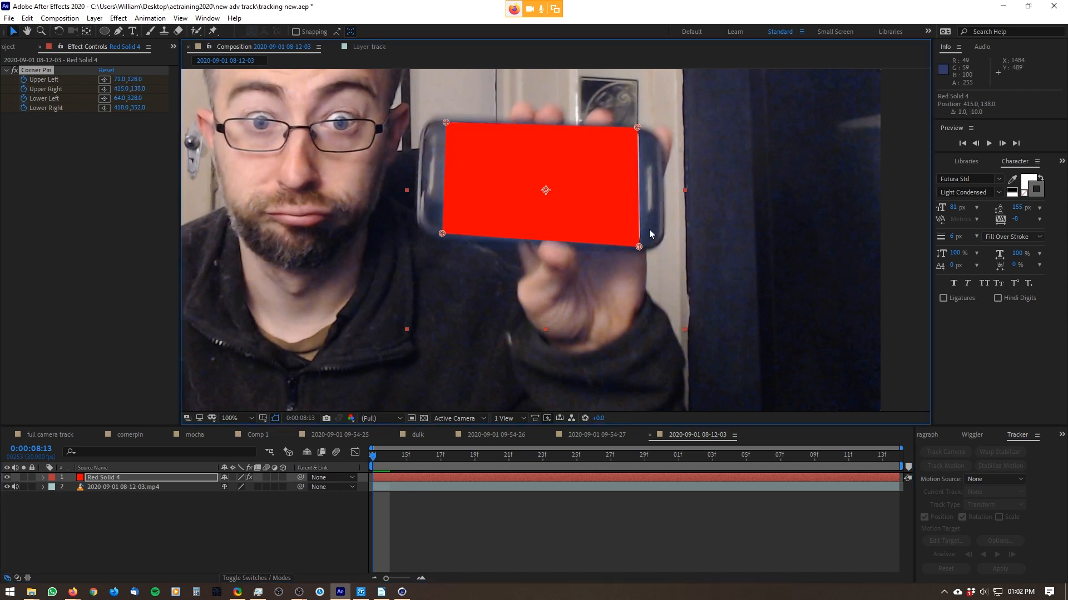
pyautogui.moveTo(639, 246)
pyautogui.mouseDown()
pyautogui.moveTo(610, 236)
pyautogui.moveTo(633, 203)
pyautogui.moveTo(648, 237)
pyautogui.moveTo(638, 243)
pyautogui.mouseUp()
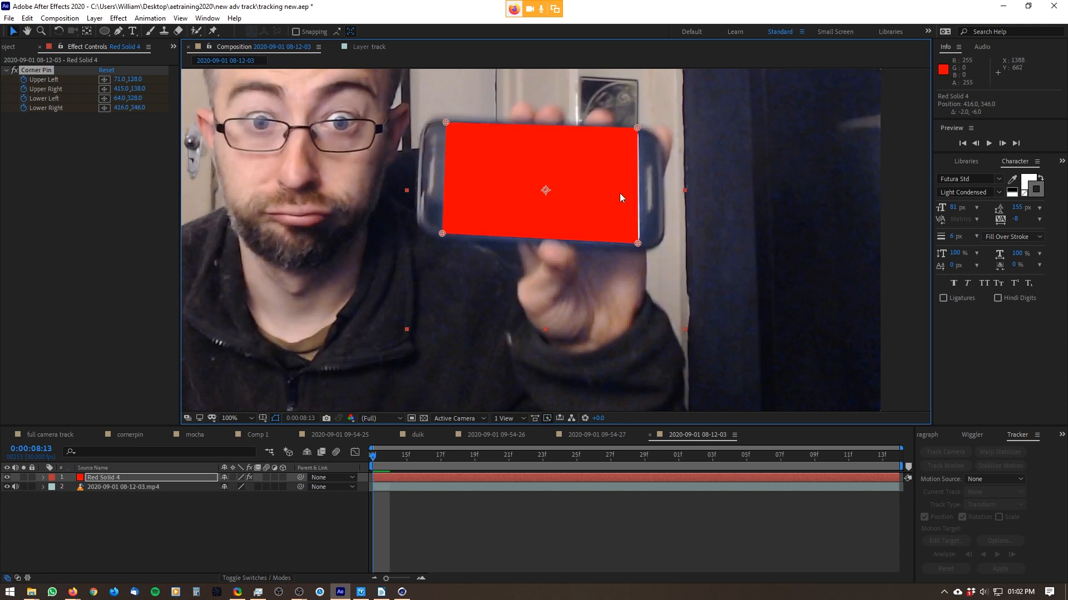
pyautogui.moveTo(635, 130)
pyautogui.mouseDown()
pyautogui.moveTo(598, 140)
pyautogui.moveTo(639, 130)
pyautogui.mouseUp()
pyautogui.moveTo(640, 243); pyautogui.dragTo(641, 245)
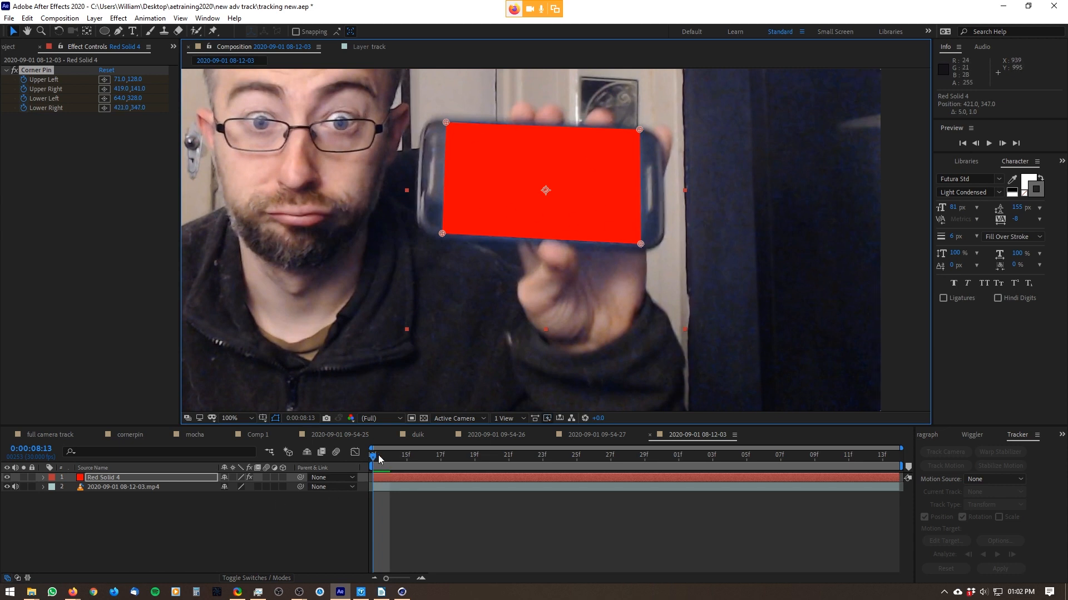
# - Go to 0:00:08:14 and reposition all four corner pins onto the shifted corners of the phone screen
pyautogui.moveTo(379, 456); pyautogui.dragTo(393, 465)
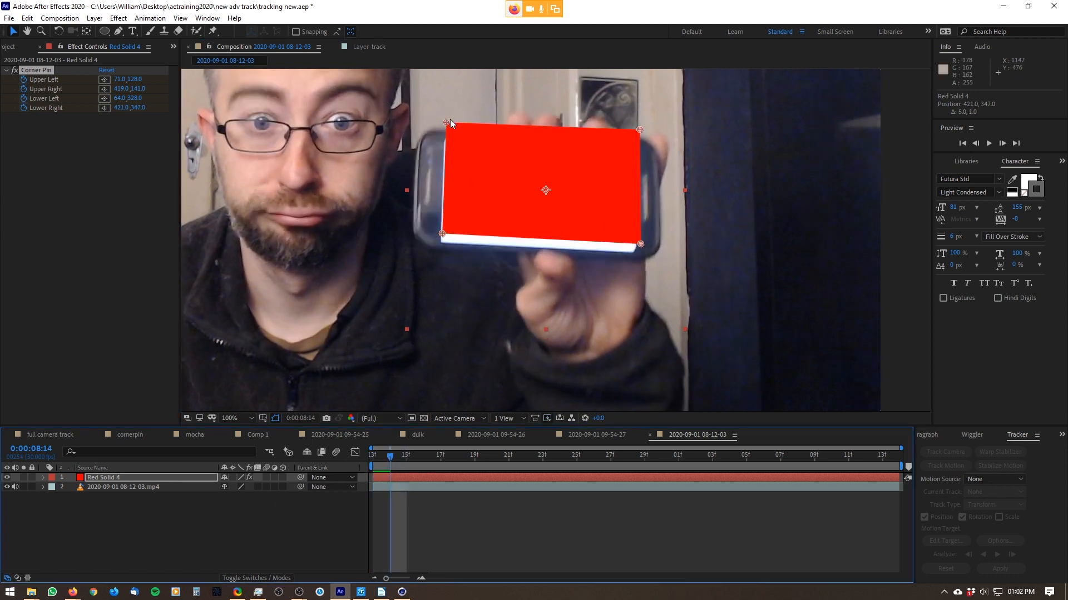
pyautogui.moveTo(446, 122); pyautogui.dragTo(445, 136)
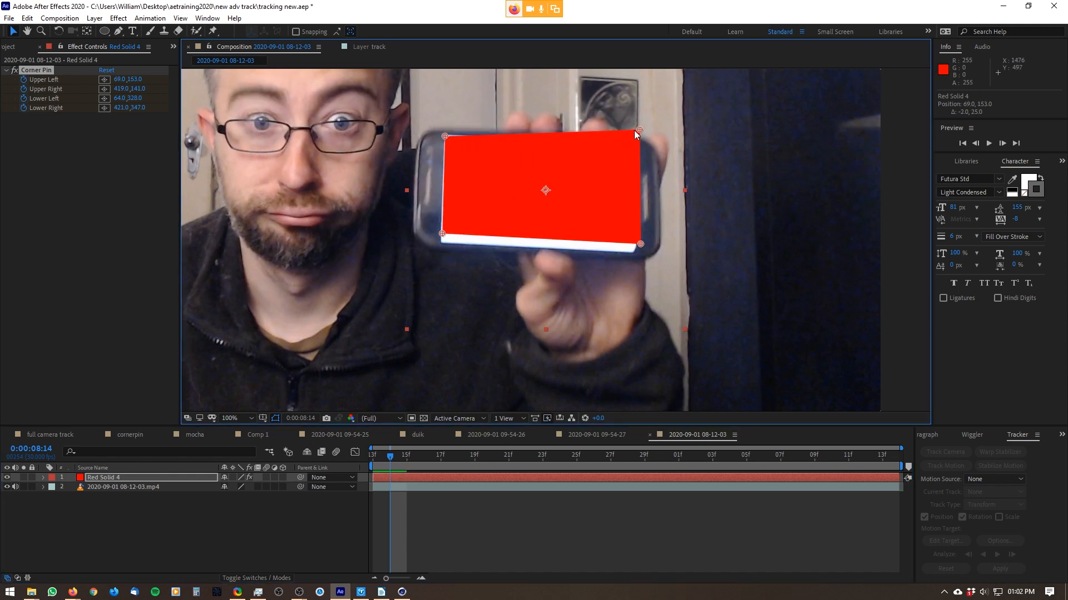
pyautogui.moveTo(639, 130)
pyautogui.mouseDown()
pyautogui.moveTo(619, 162)
pyautogui.moveTo(634, 140)
pyautogui.mouseUp()
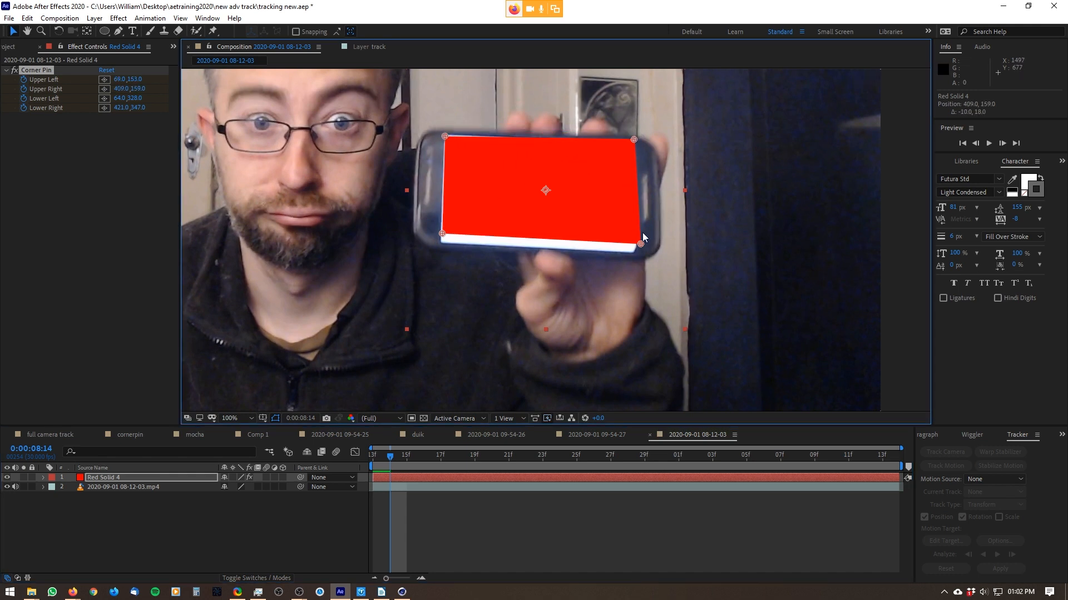
pyautogui.moveTo(640, 244); pyautogui.dragTo(636, 252)
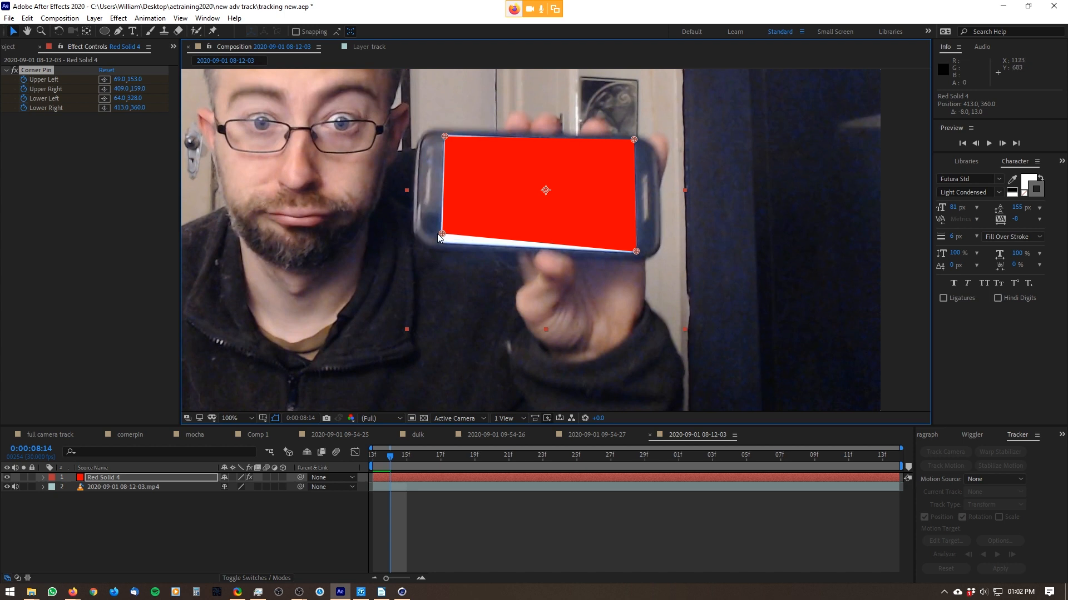
pyautogui.moveTo(441, 233); pyautogui.dragTo(440, 245)
# - Return to 0:00:08:13, remove the Corner Pin effect and delete the red solid layer
pyautogui.moveTo(390, 456)
pyautogui.mouseDown()
pyautogui.moveTo(360, 459)
pyautogui.moveTo(482, 453)
pyautogui.moveTo(372, 456)
pyautogui.mouseUp()
pyautogui.click(48, 72)
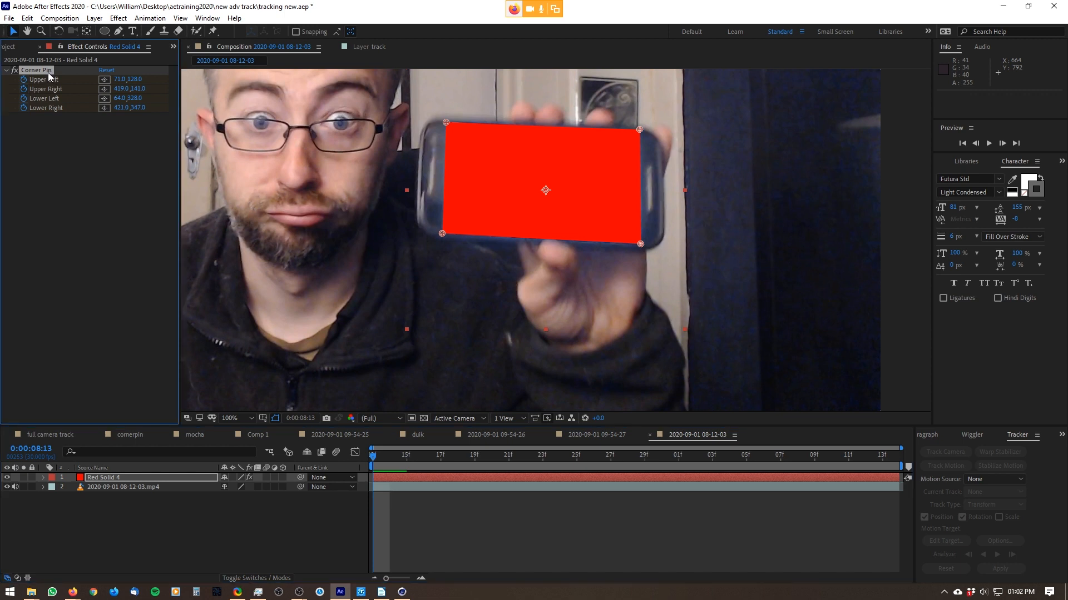
pyautogui.press('Delete')
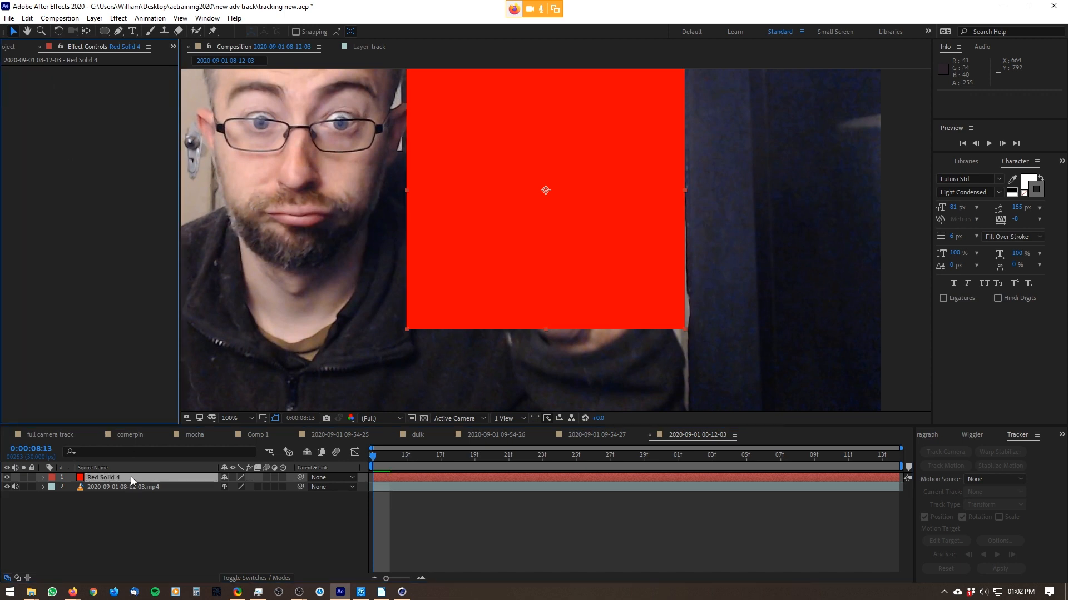
pyautogui.click(132, 476)
pyautogui.press('Delete')
pyautogui.click(137, 477)
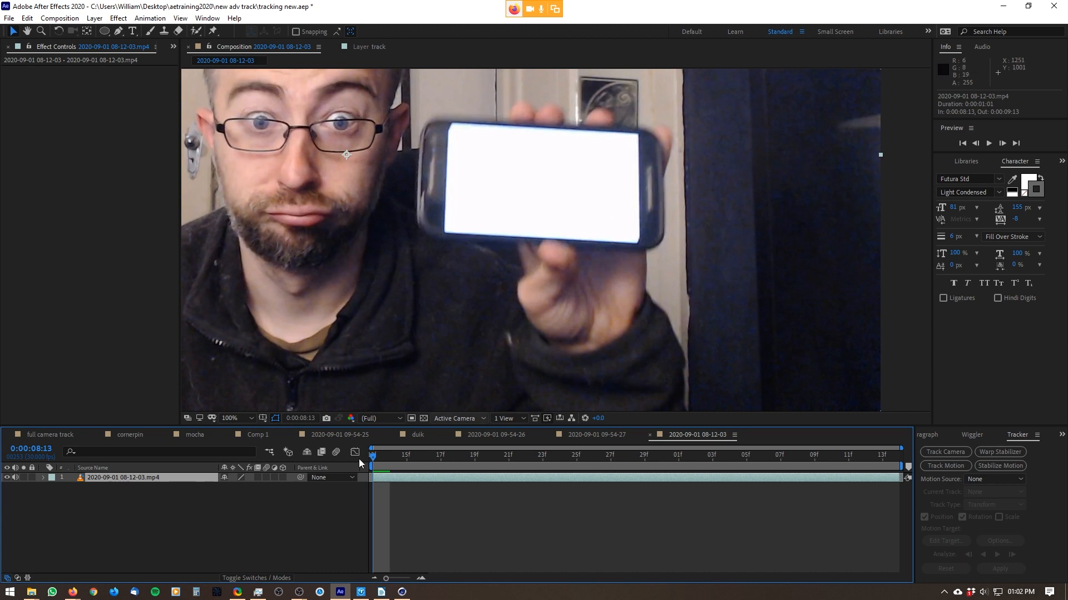
pyautogui.click(997, 482)
pyautogui.click(1001, 504)
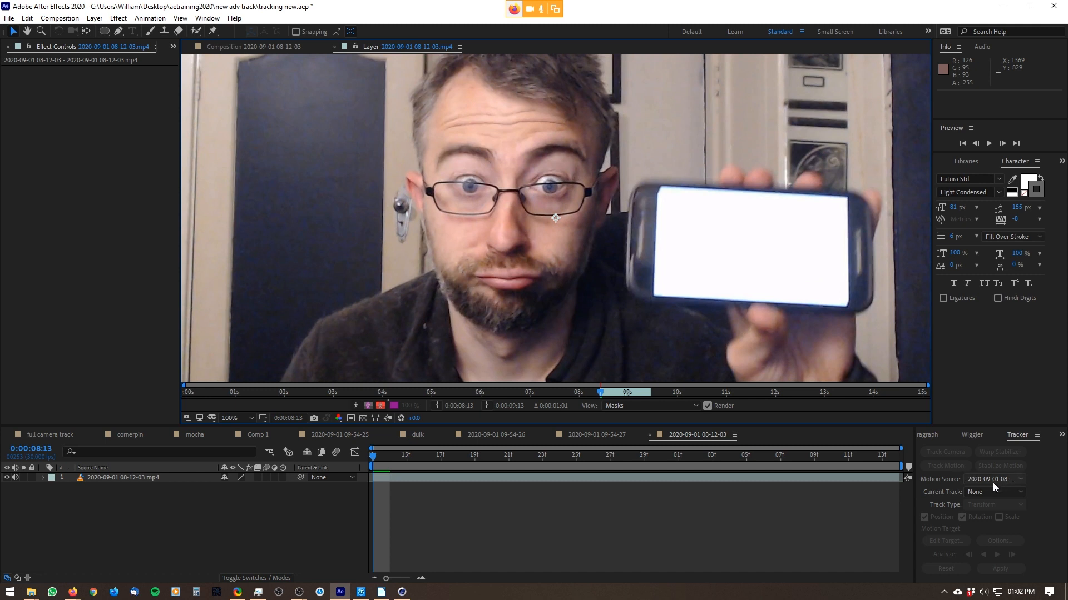
pyautogui.click(986, 489)
pyautogui.click(940, 493)
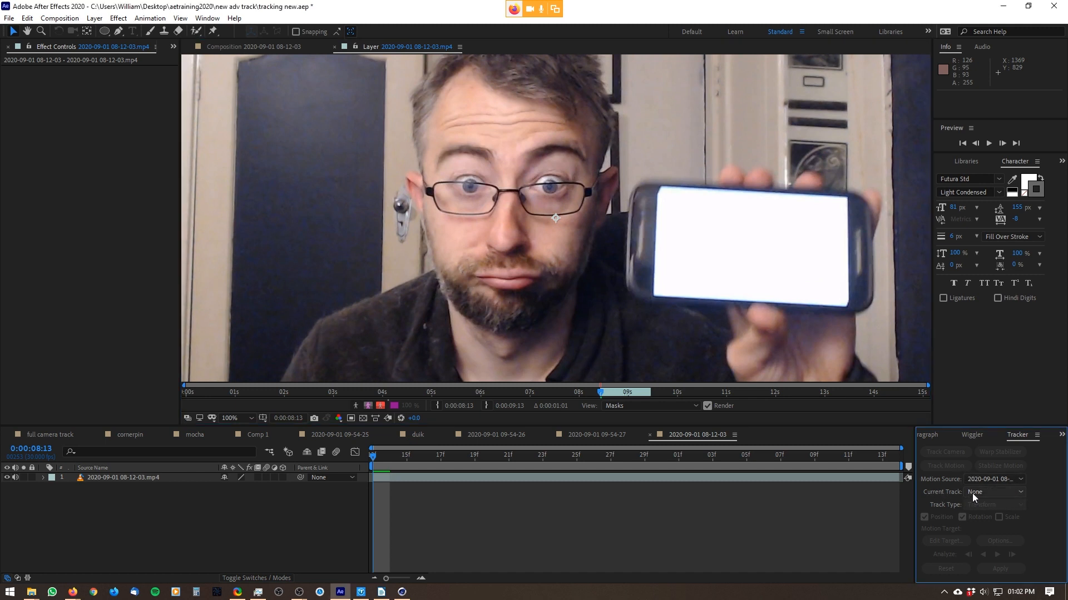
pyautogui.click(136, 478)
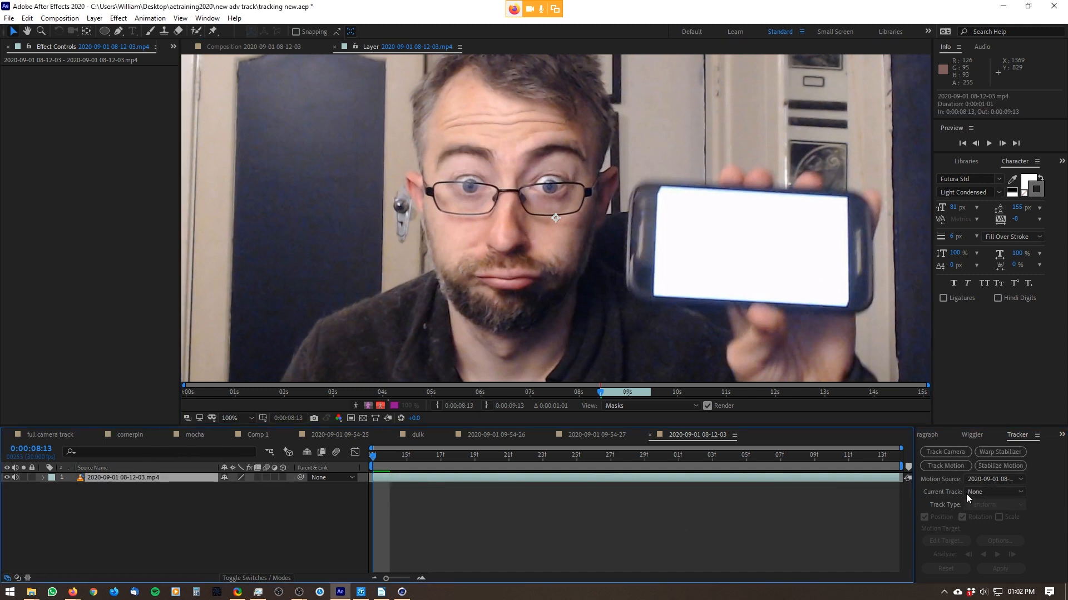
pyautogui.click(934, 466)
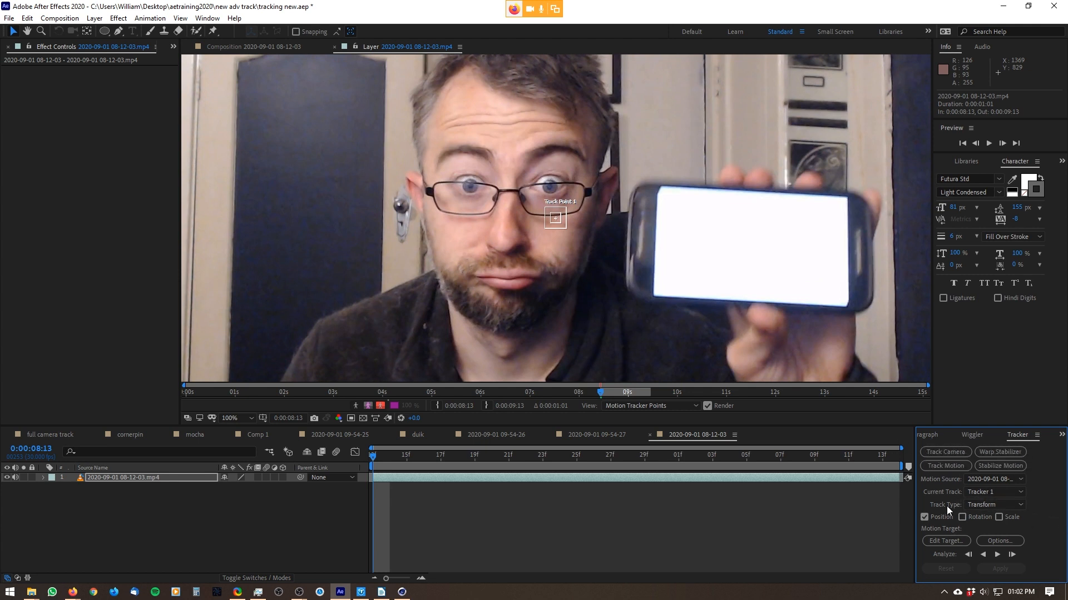
# - Set the track type of Tracker 1 to Parallel corner pin and reopen the track type choices
pyautogui.click(1005, 507)
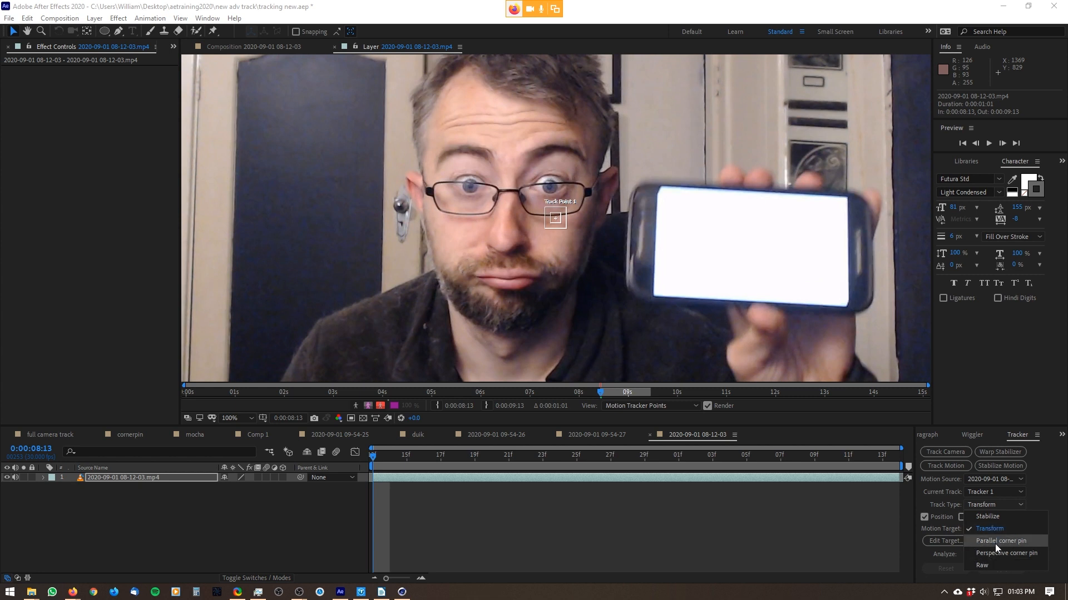
pyautogui.click(1026, 541)
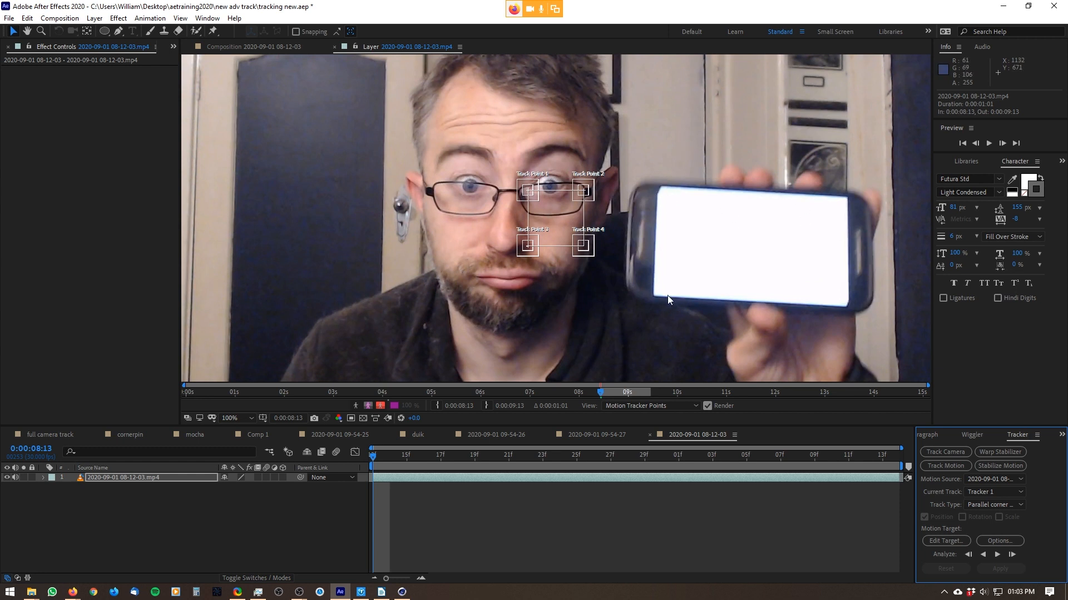
pyautogui.click(1007, 508)
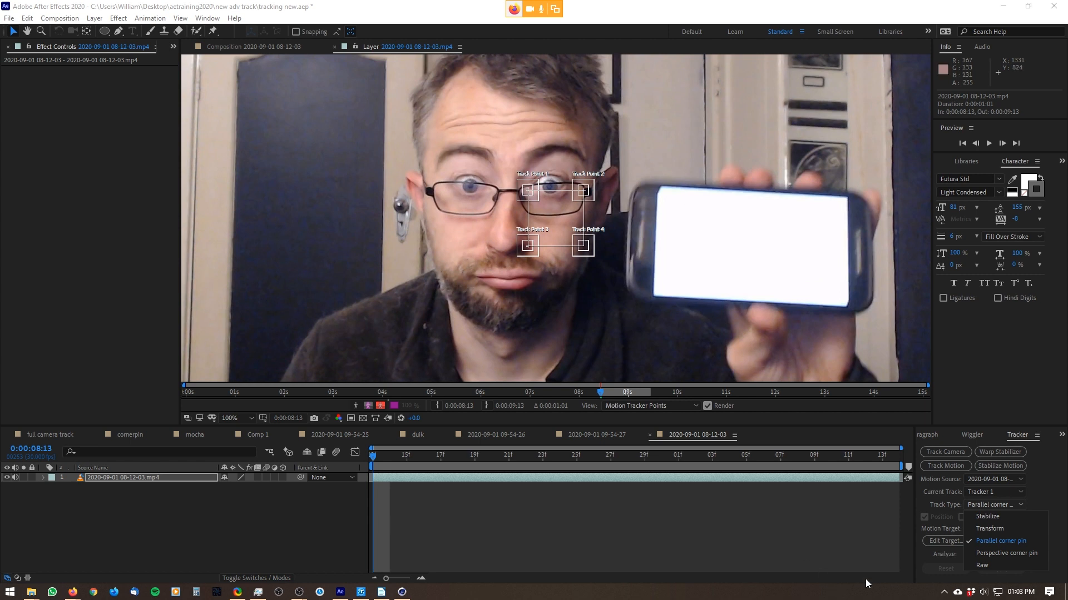
# - Set the track type to Perspective corner pin and place the four track points on the corners of the phone screen
pyautogui.click(1013, 554)
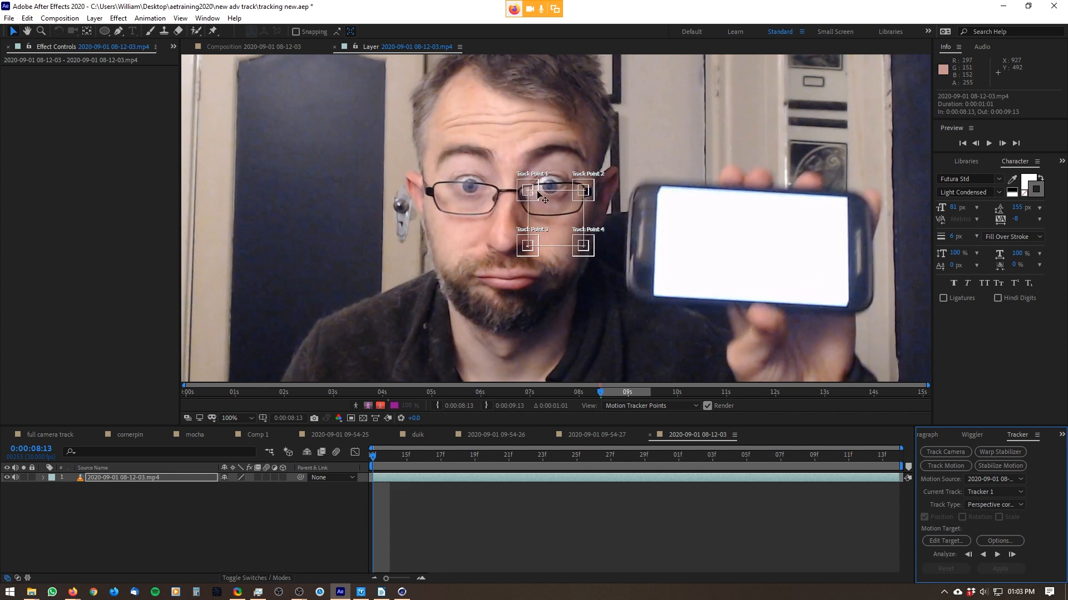
pyautogui.moveTo(537, 203); pyautogui.dragTo(670, 201)
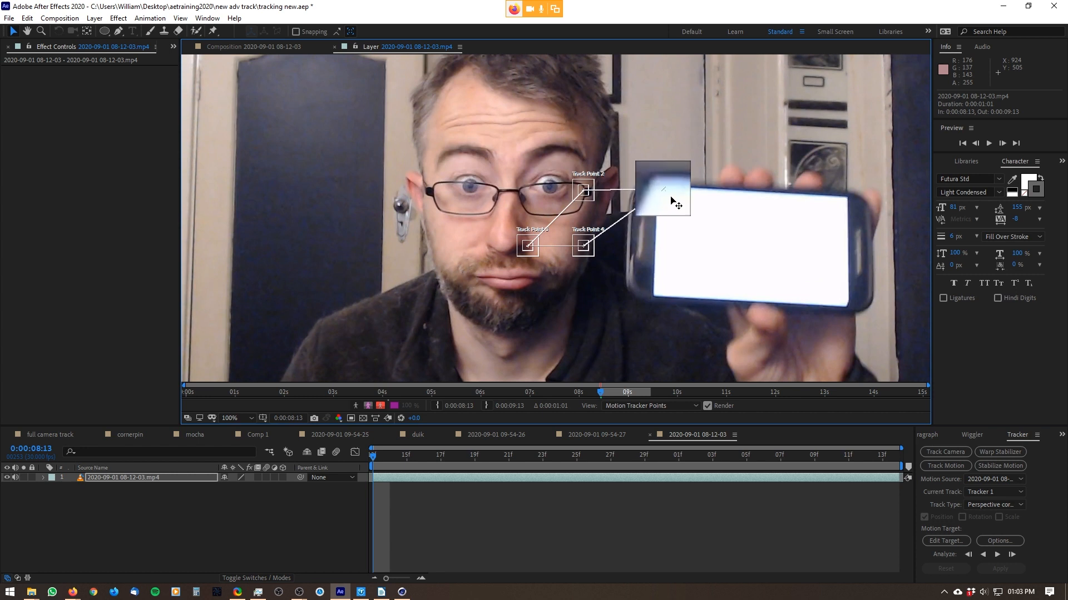
pyautogui.moveTo(596, 206); pyautogui.dragTo(860, 210)
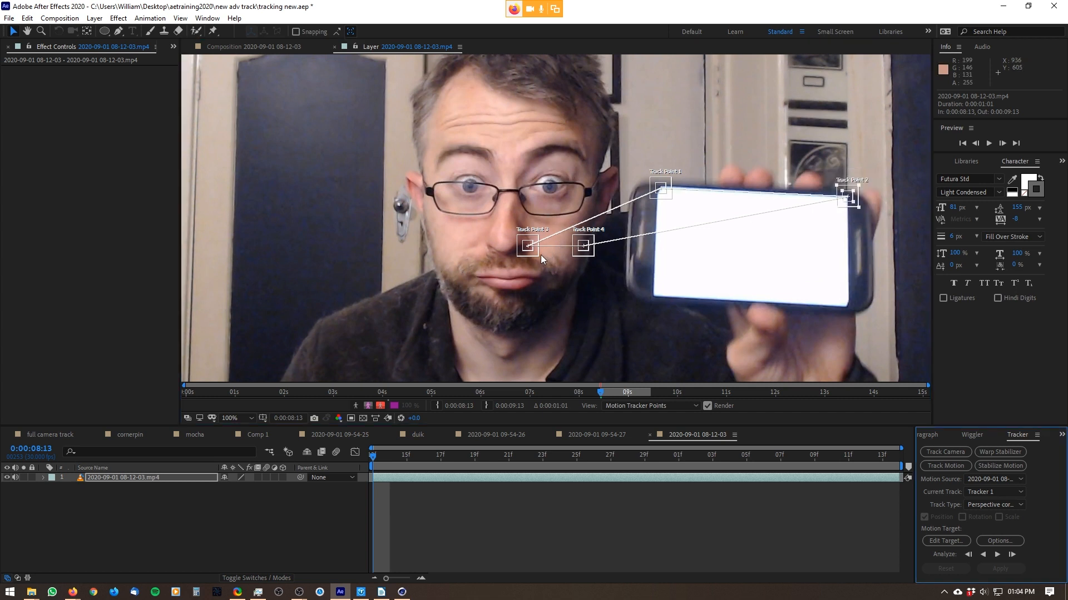
pyautogui.moveTo(538, 255); pyautogui.dragTo(632, 287)
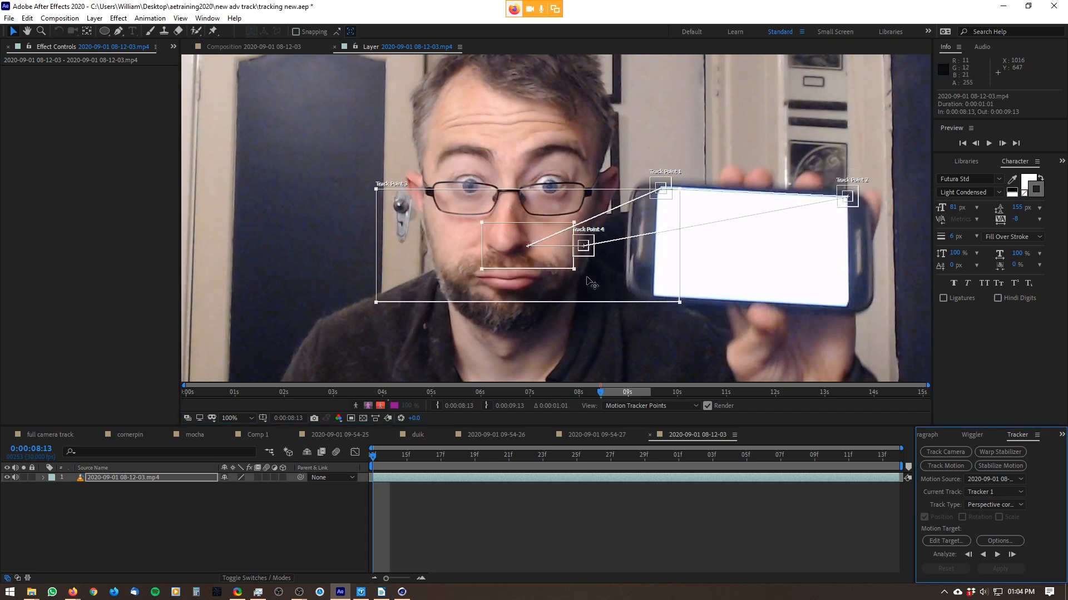
pyautogui.hotkey('ctrl', 'z')
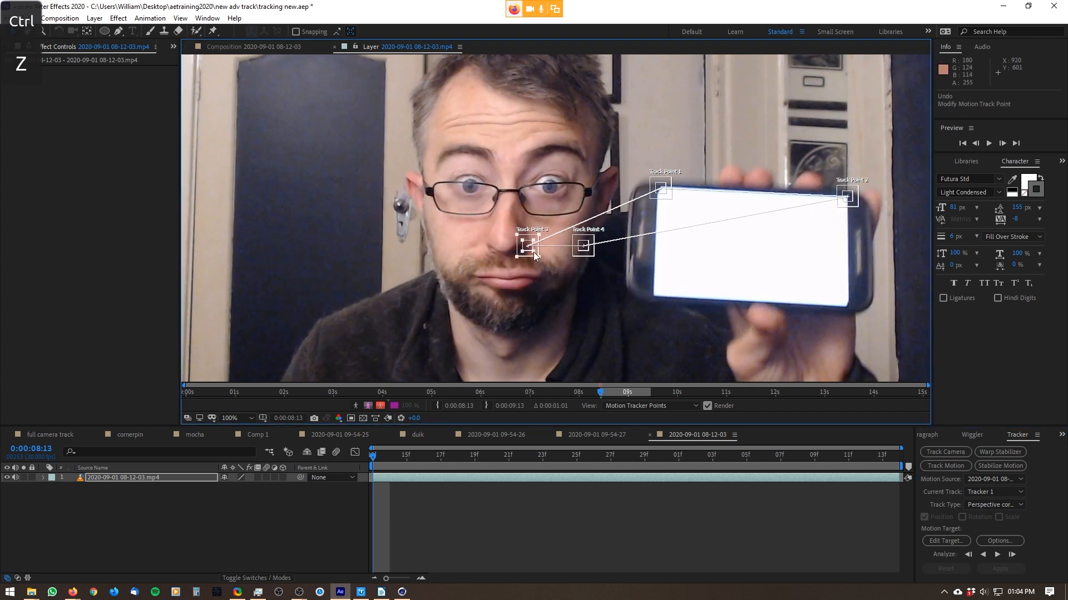
pyautogui.moveTo(534, 257); pyautogui.dragTo(662, 312)
pyautogui.moveTo(580, 259); pyautogui.dragTo(846, 320)
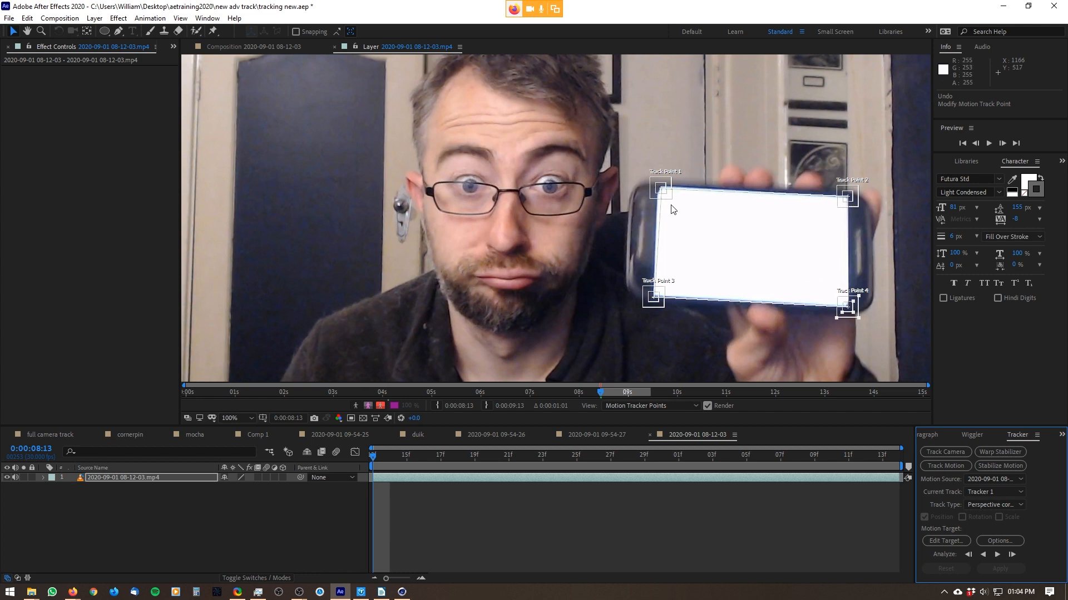
# - Fine-tune track points 1, 2 and 4 so they sit exactly on their corners of the phone screen
pyautogui.moveTo(669, 196); pyautogui.dragTo(667, 200)
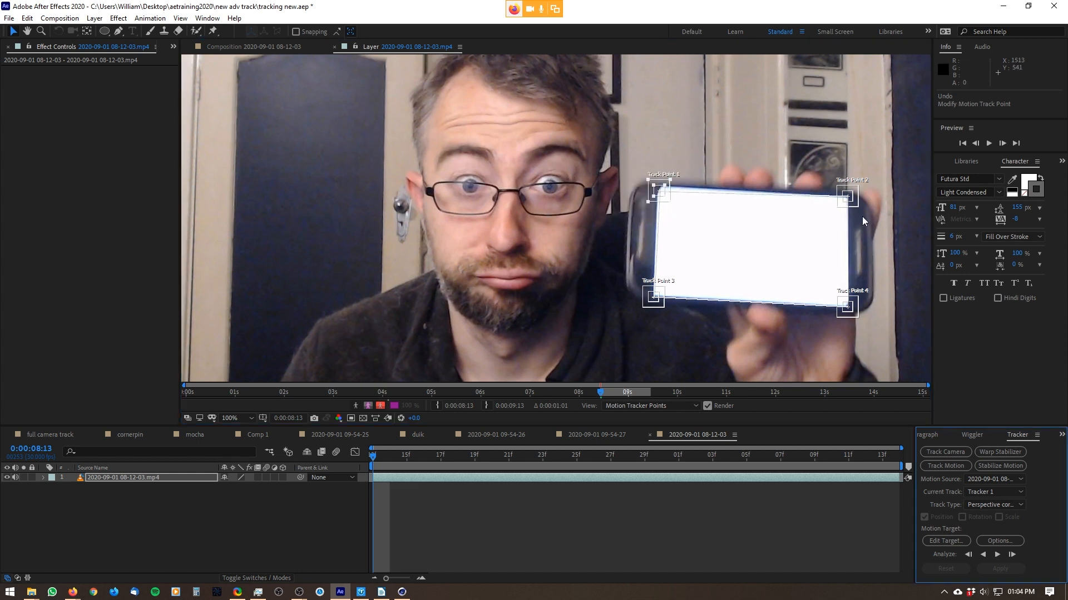
pyautogui.moveTo(848, 203); pyautogui.dragTo(855, 204)
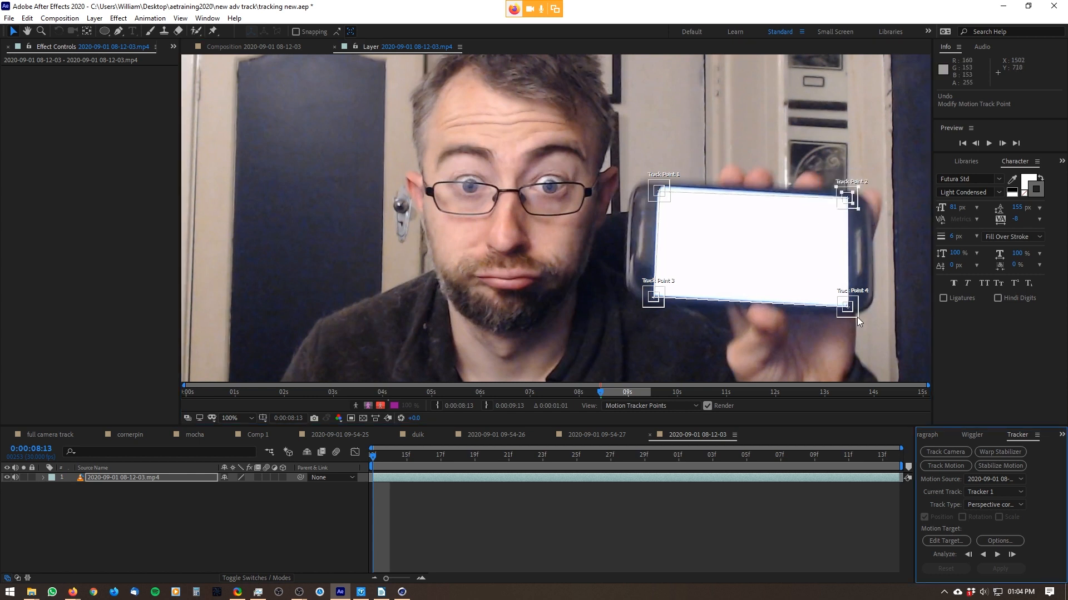
pyautogui.moveTo(856, 315); pyautogui.dragTo(855, 312)
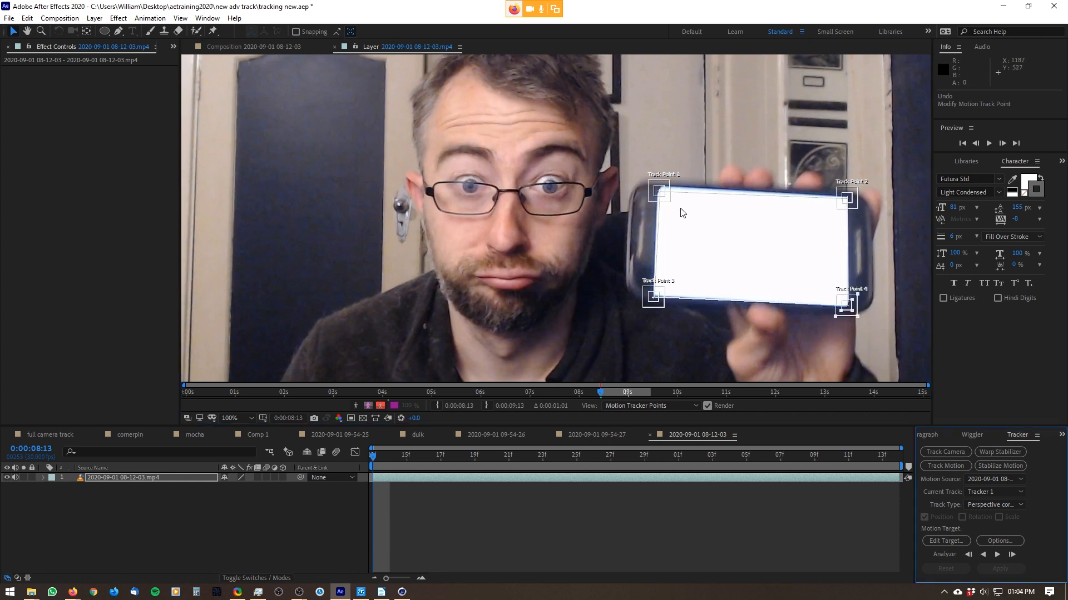
pyautogui.moveTo(671, 202); pyautogui.dragTo(672, 208)
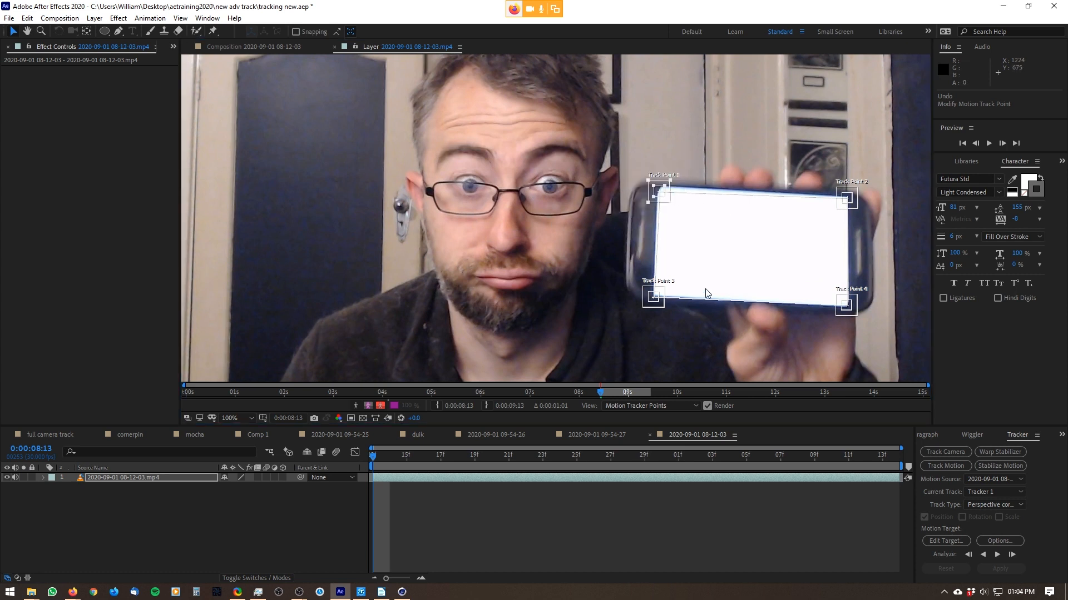
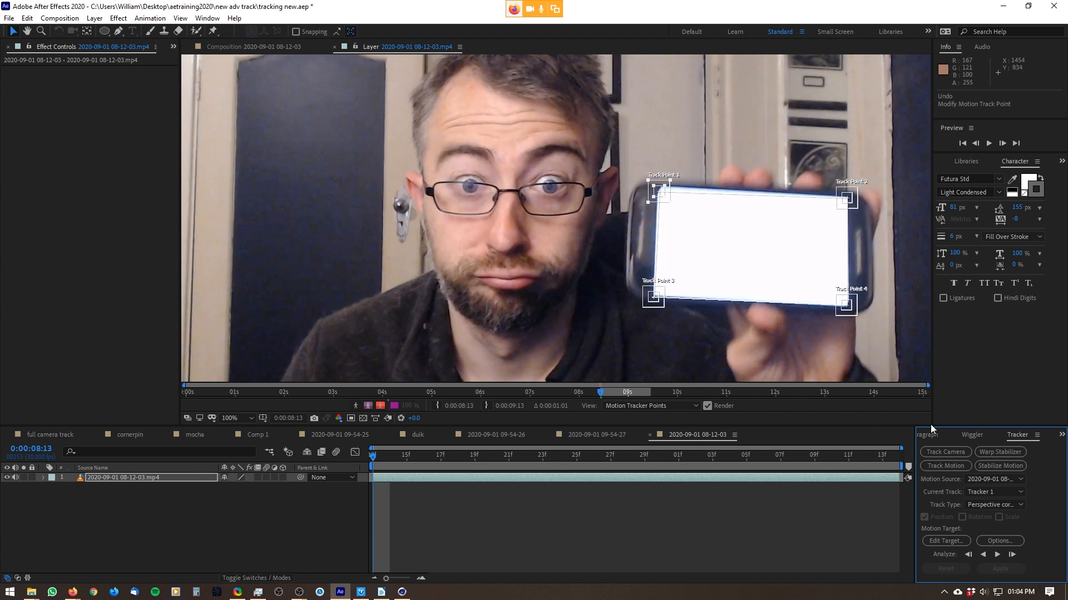
# - Analyze the four-point track forward from 0:00:08:13
pyautogui.click(997, 555)
pyautogui.press('pagedown')
pyautogui.press('pagedown')
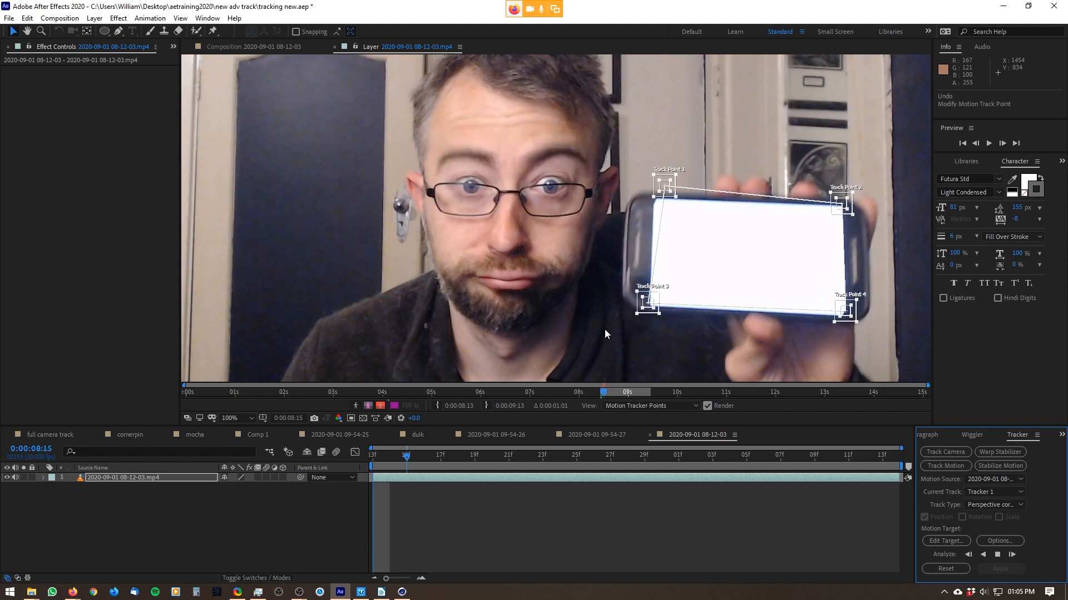
pyautogui.press('pagedown')
pyautogui.press('pagedown')
pyautogui.press('pagedown')
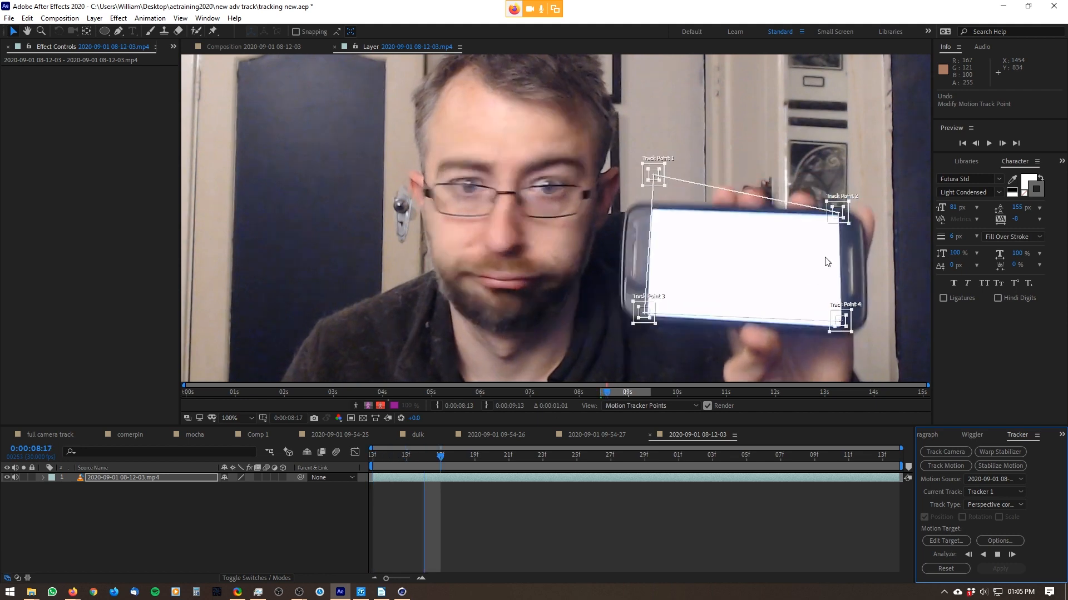
pyautogui.press('pagedown')
pyautogui.press('pagedown')
pyautogui.press('pagedown')
pyautogui.press('pagedown')
pyautogui.press('pagedown')
pyautogui.press('pagedown')
pyautogui.press('pagedown')
pyautogui.press('pagedown')
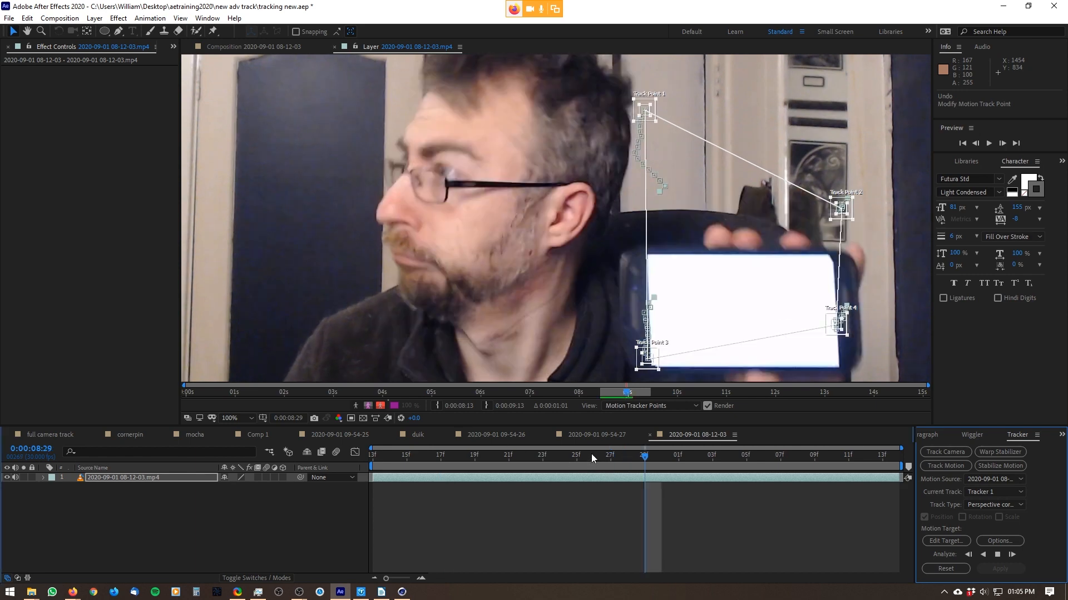
# - Return to where track point 1 drifts and move it back to the screen's upper-left corner at frames 0:00:08:14 and 0:00:08:15
pyautogui.moveTo(592, 454); pyautogui.dragTo(398, 463)
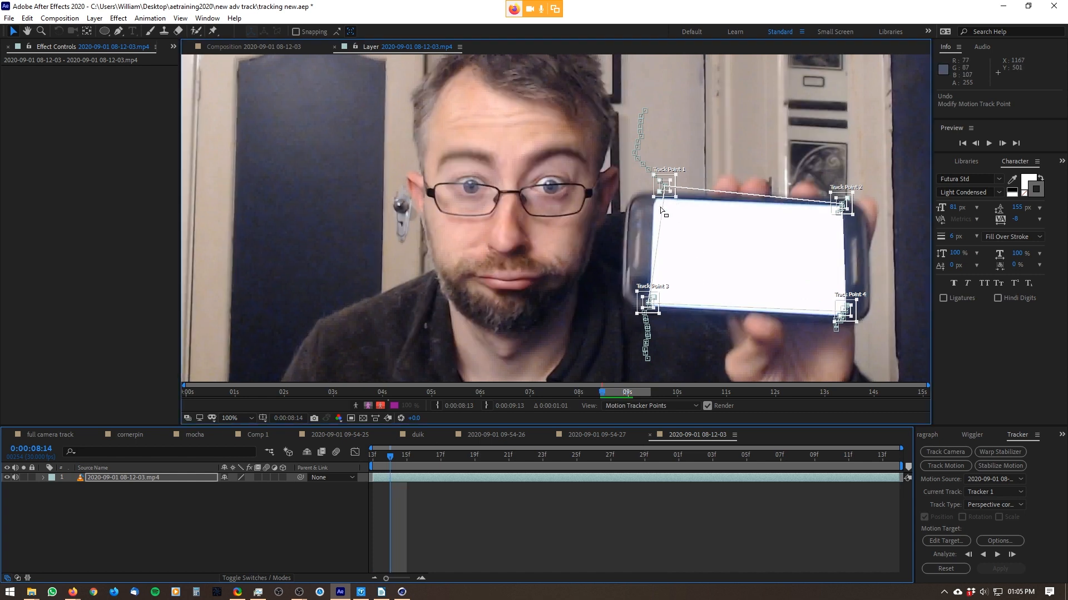
pyautogui.moveTo(663, 208); pyautogui.dragTo(657, 213)
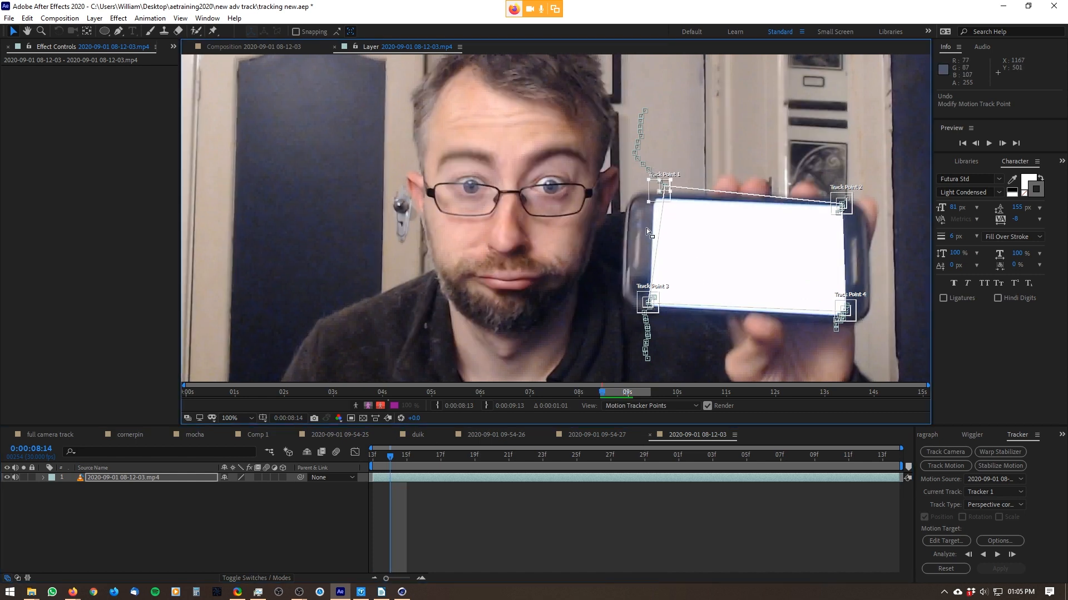
pyautogui.moveTo(669, 211)
pyautogui.mouseDown()
pyautogui.moveTo(673, 202)
pyautogui.moveTo(663, 212)
pyautogui.mouseUp()
pyautogui.moveTo(389, 457); pyautogui.dragTo(407, 457)
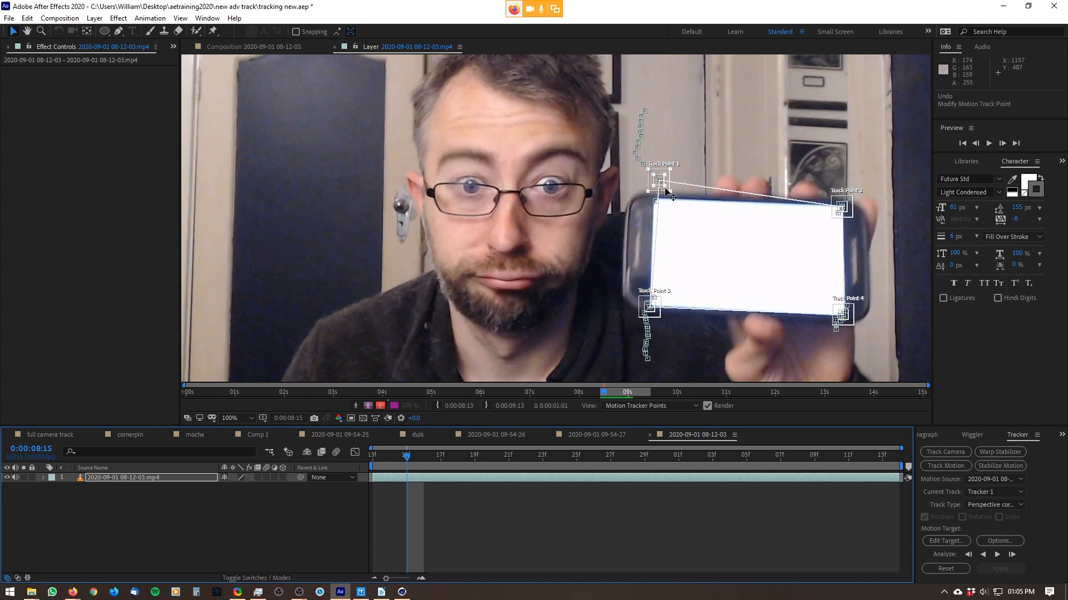
pyautogui.moveTo(667, 191); pyautogui.dragTo(663, 214)
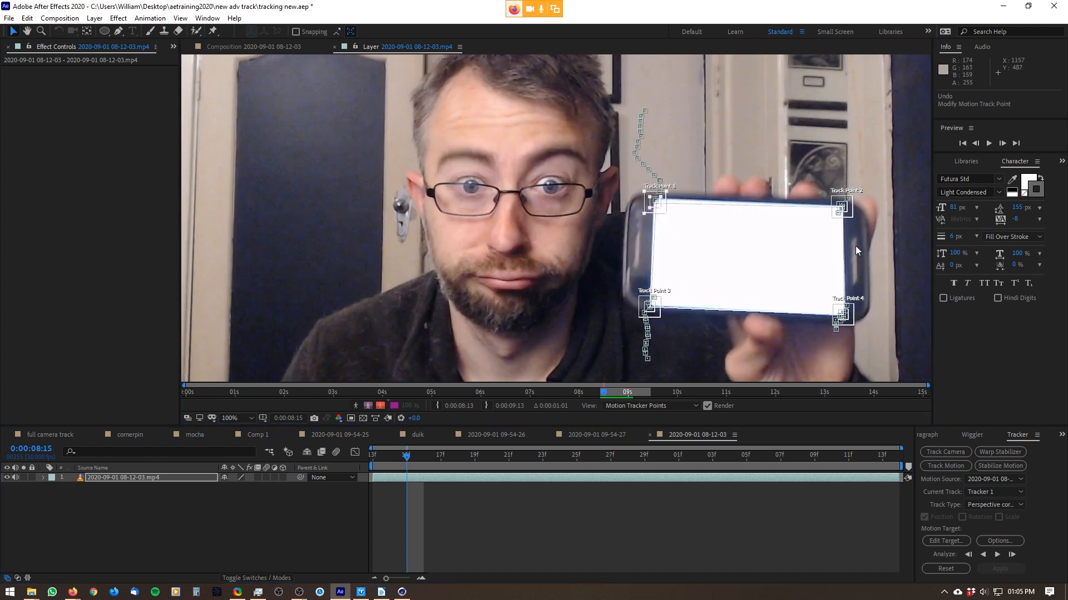
# - Realign track point 1 with the phone screen's upper-left corner at frames 0:00:08:16, 0:00:08:17 and 0:00:08:18
pyautogui.click(418, 468)
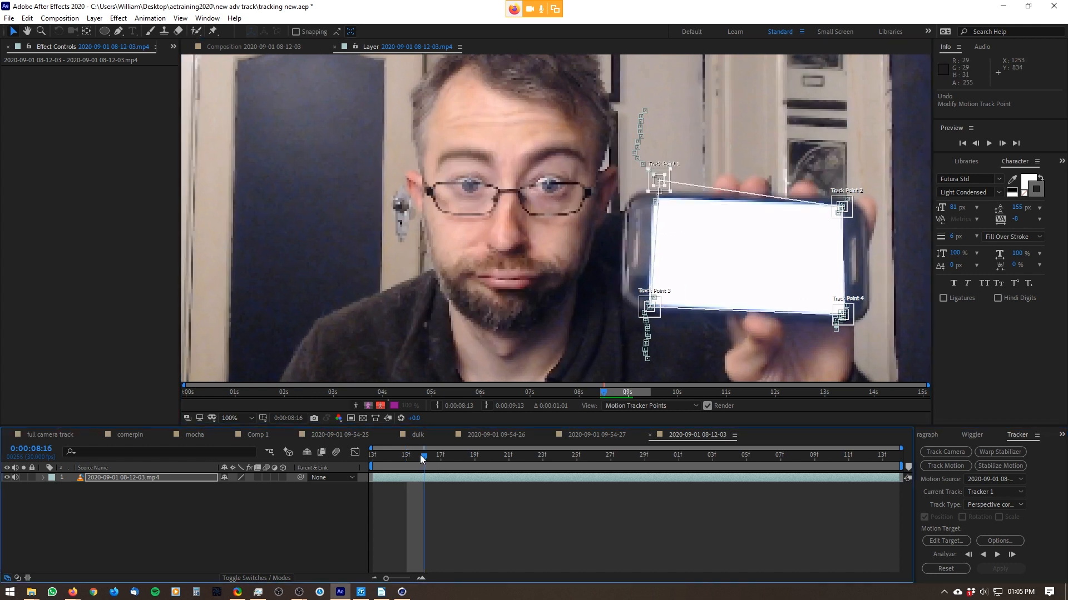
pyautogui.moveTo(668, 192); pyautogui.dragTo(667, 210)
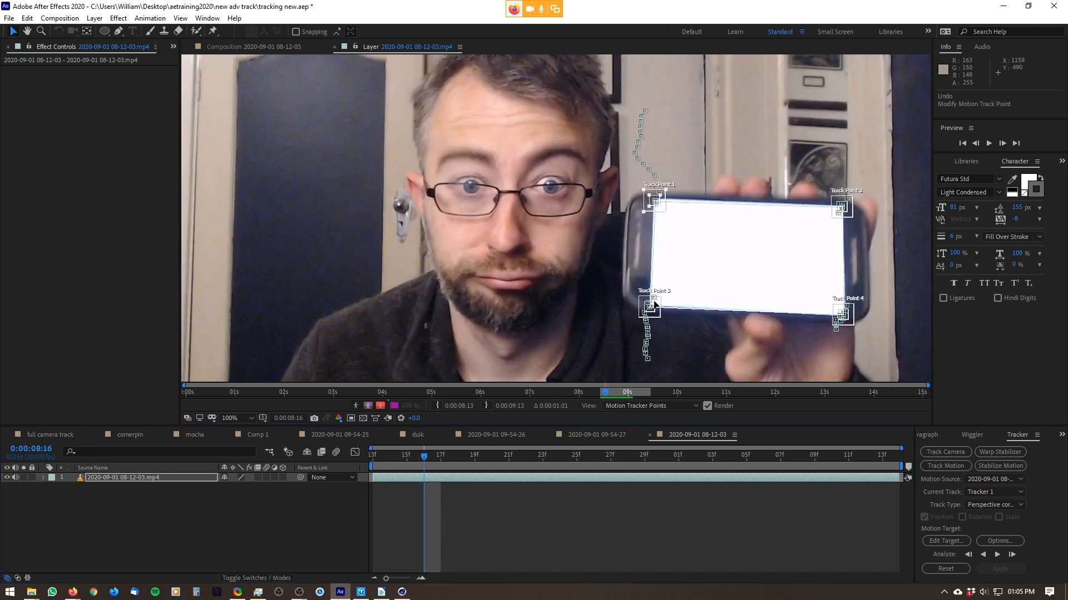
pyautogui.moveTo(422, 455); pyautogui.dragTo(435, 456)
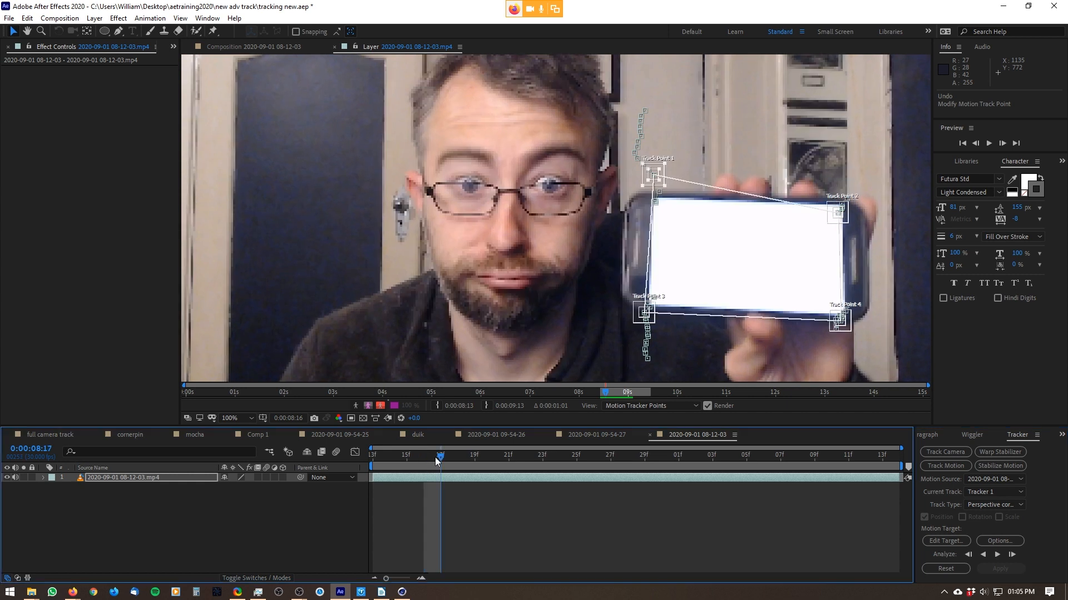
pyautogui.moveTo(661, 189); pyautogui.dragTo(661, 222)
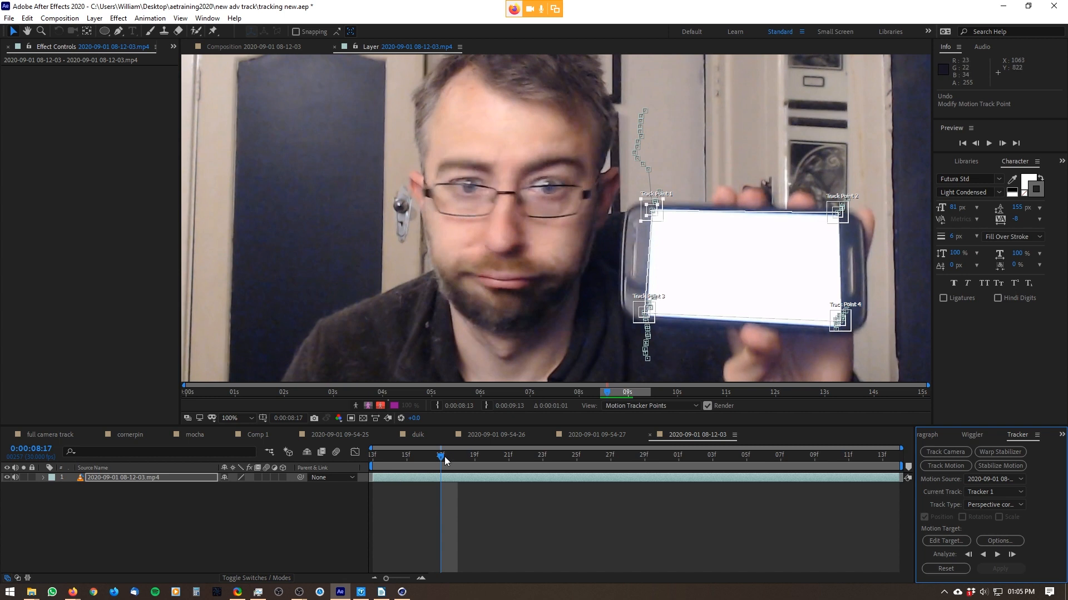
pyautogui.moveTo(445, 456); pyautogui.dragTo(456, 452)
pyautogui.moveTo(648, 181); pyautogui.dragTo(658, 232)
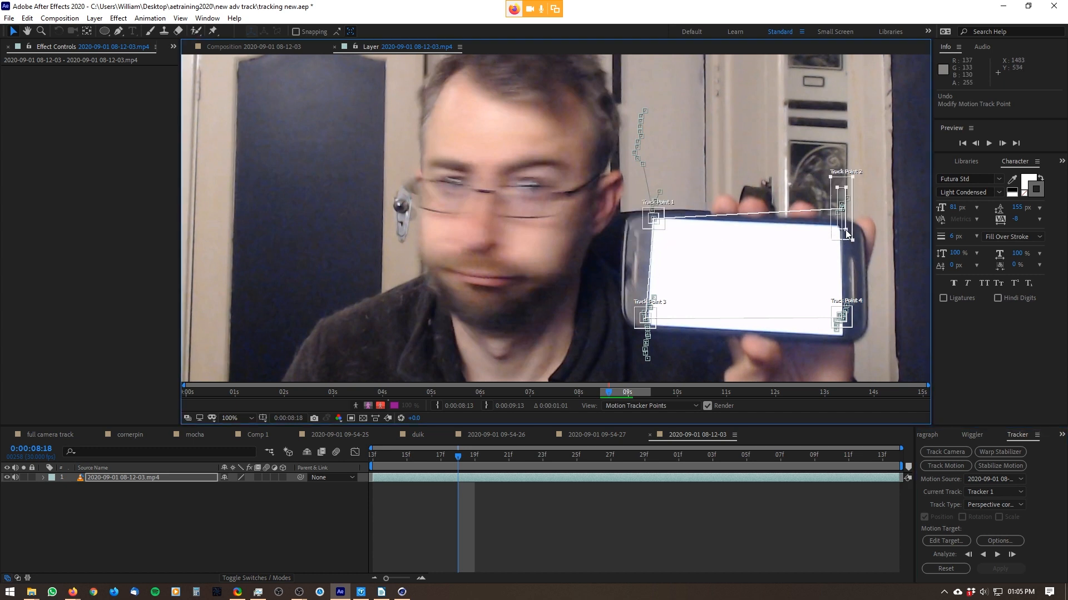
# - Realign track points 2 and 4 with the phone screen's corners at 0:00:08:18, and analyze the track forward again from there
pyautogui.hotkey('ctrl', 'z')
pyautogui.moveTo(849, 215); pyautogui.dragTo(848, 235)
pyautogui.moveTo(830, 328); pyautogui.dragTo(830, 345)
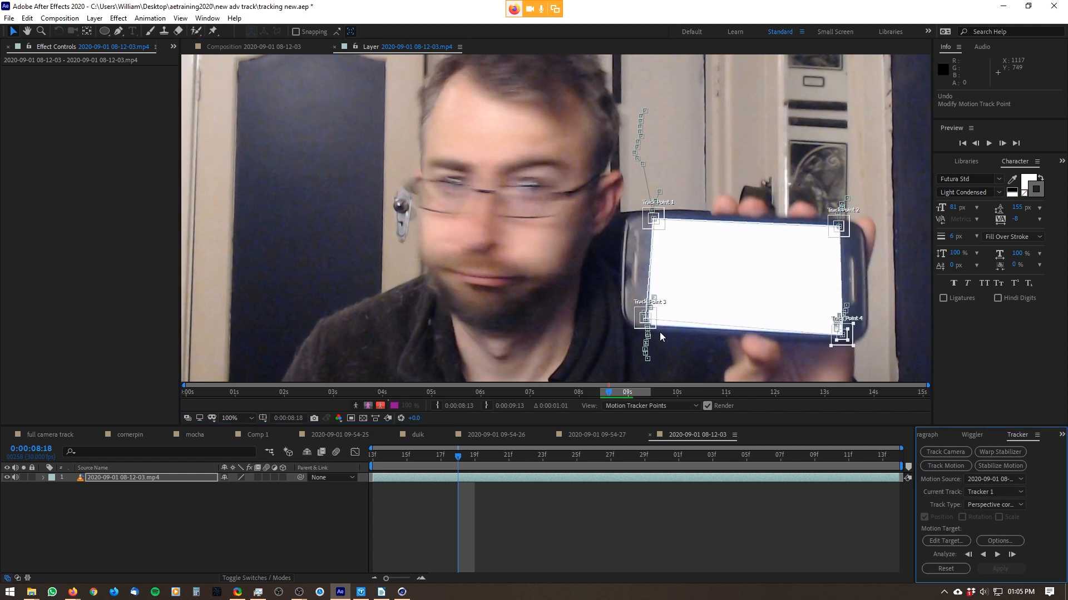
pyautogui.moveTo(658, 329); pyautogui.dragTo(658, 324)
pyautogui.hotkey('ctrl', 'z')
pyautogui.click(1011, 555)
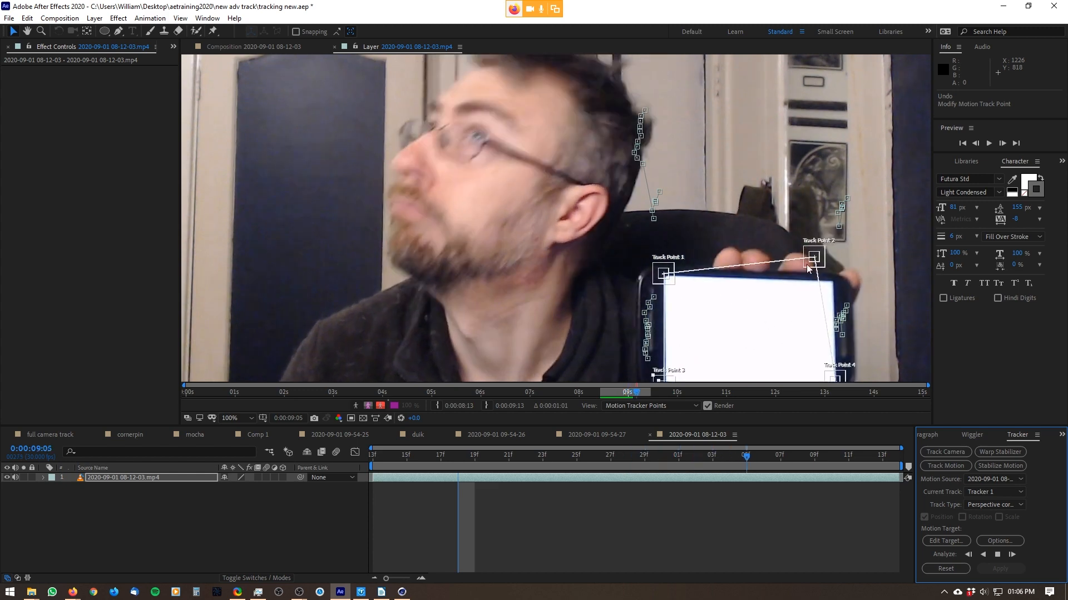
pyautogui.click(997, 555)
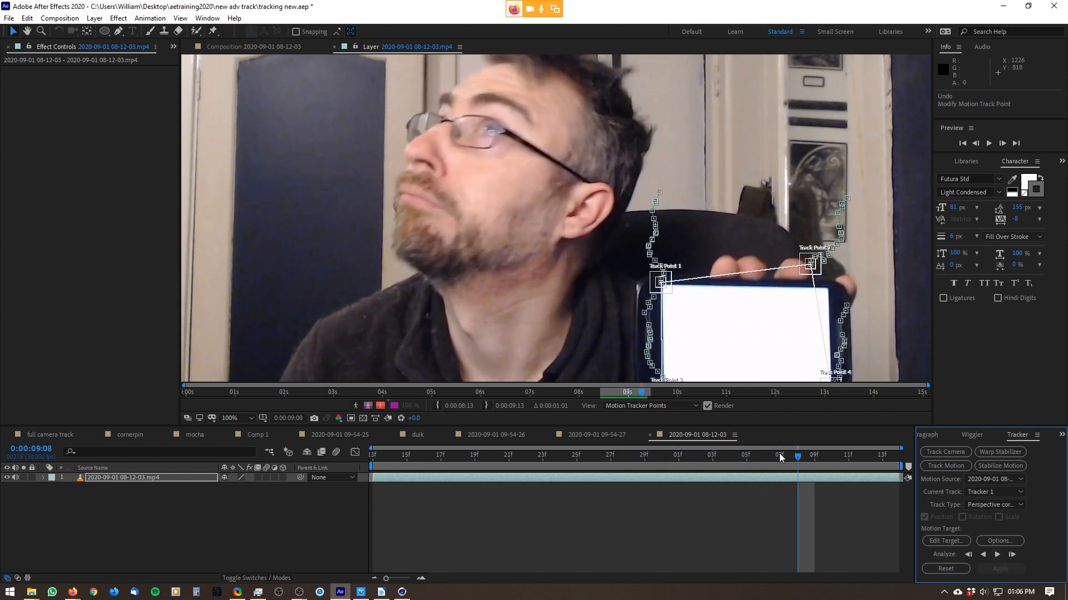
# - Trim the end of the footage layer back to 0:00:09:00
pyautogui.moveTo(797, 457); pyautogui.dragTo(661, 468)
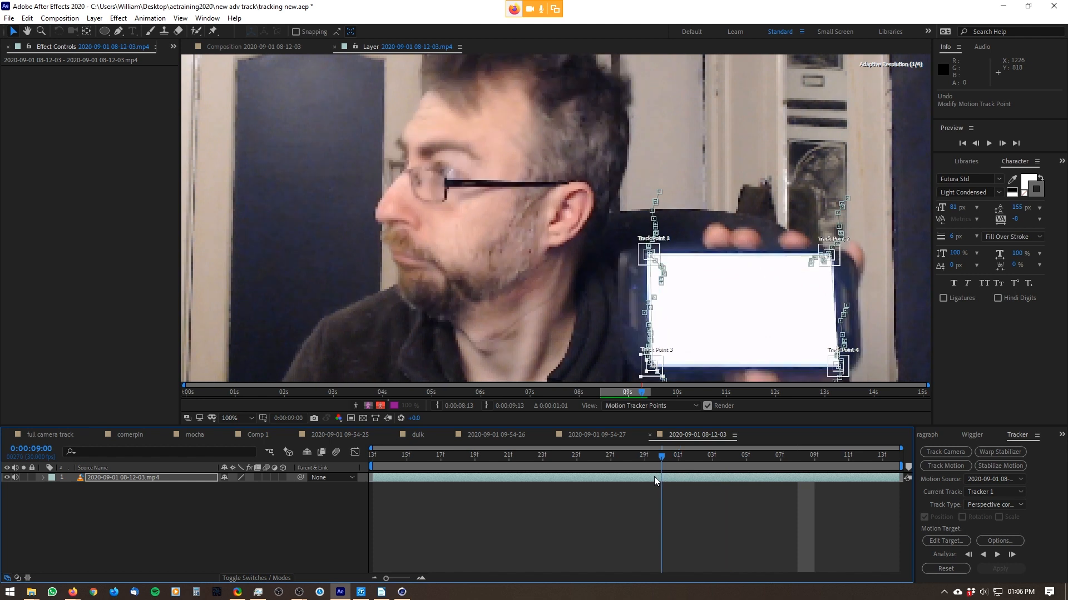
pyautogui.moveTo(896, 477); pyautogui.dragTo(668, 500)
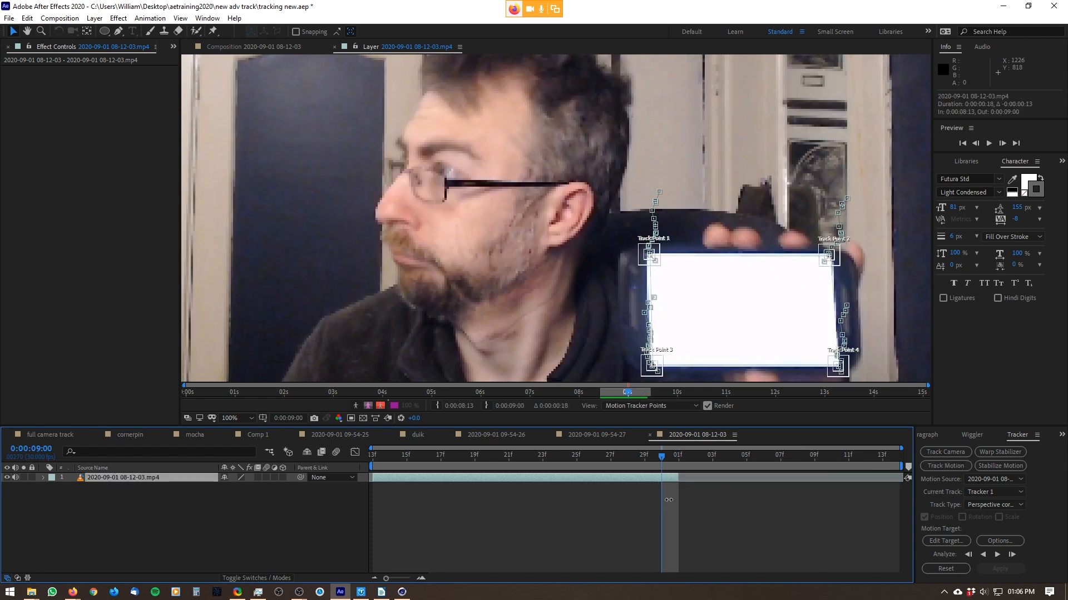
pyautogui.click(58, 18)
pyautogui.click(73, 71)
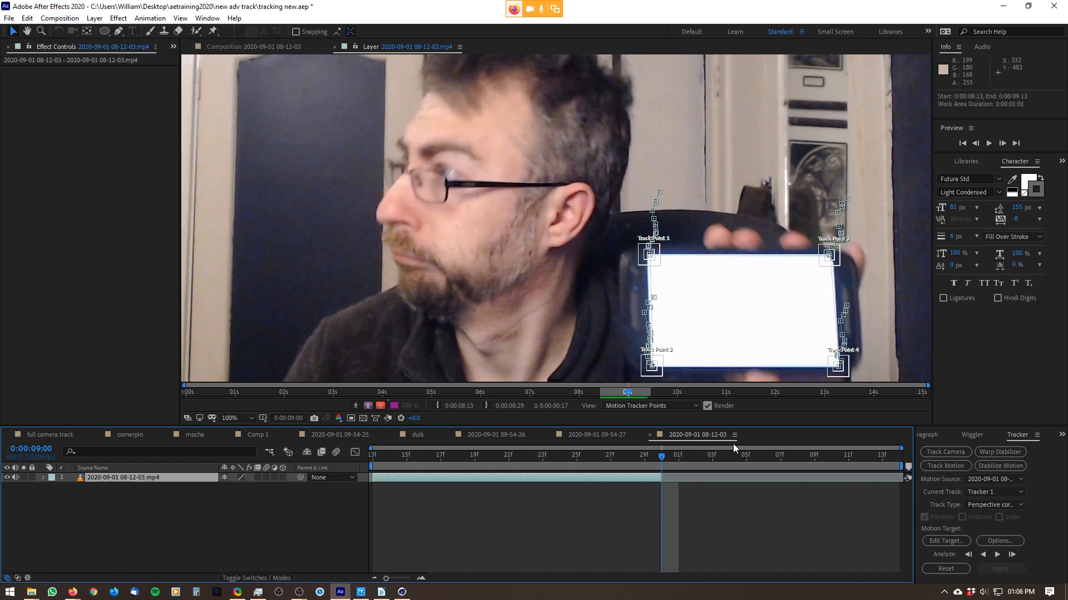
# - End the work area at 0:00:09:00, trim the composition to it, and play back the result
pyautogui.moveTo(901, 465); pyautogui.dragTo(662, 465)
pyautogui.click(65, 18)
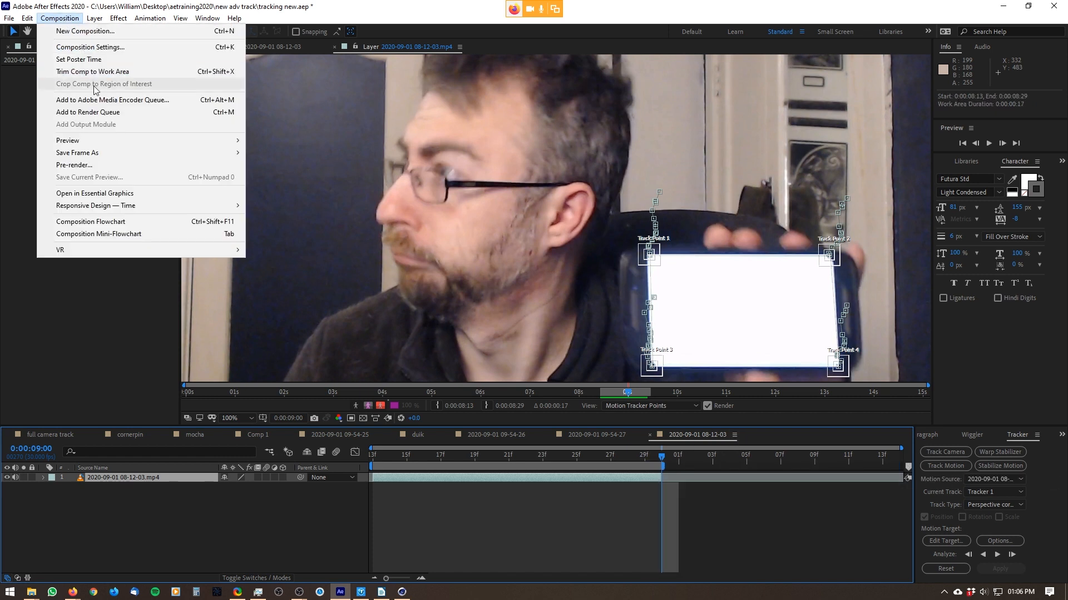
pyautogui.click(102, 73)
pyautogui.press('space')
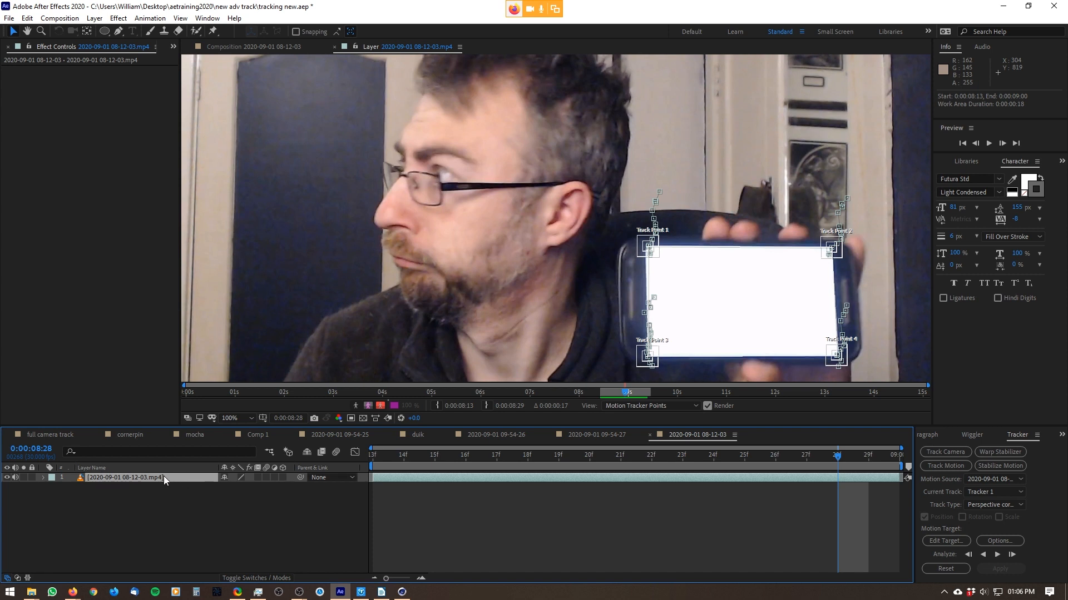
# - Duplicate the footage layer and rename the upper copy "screen"
pyautogui.hotkey('ctrl', 'd')
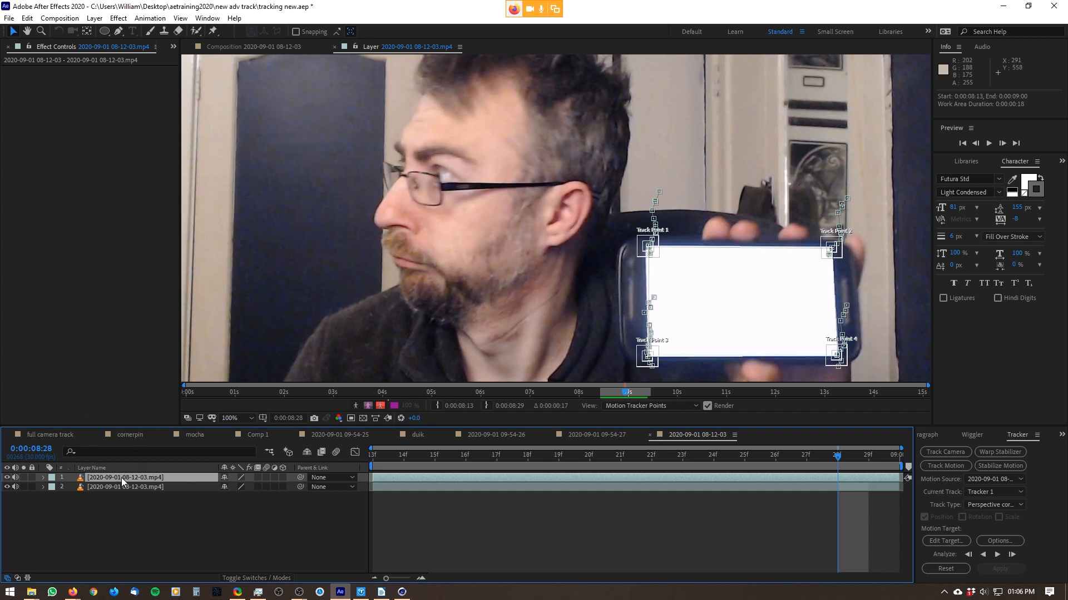
pyautogui.press('Return')
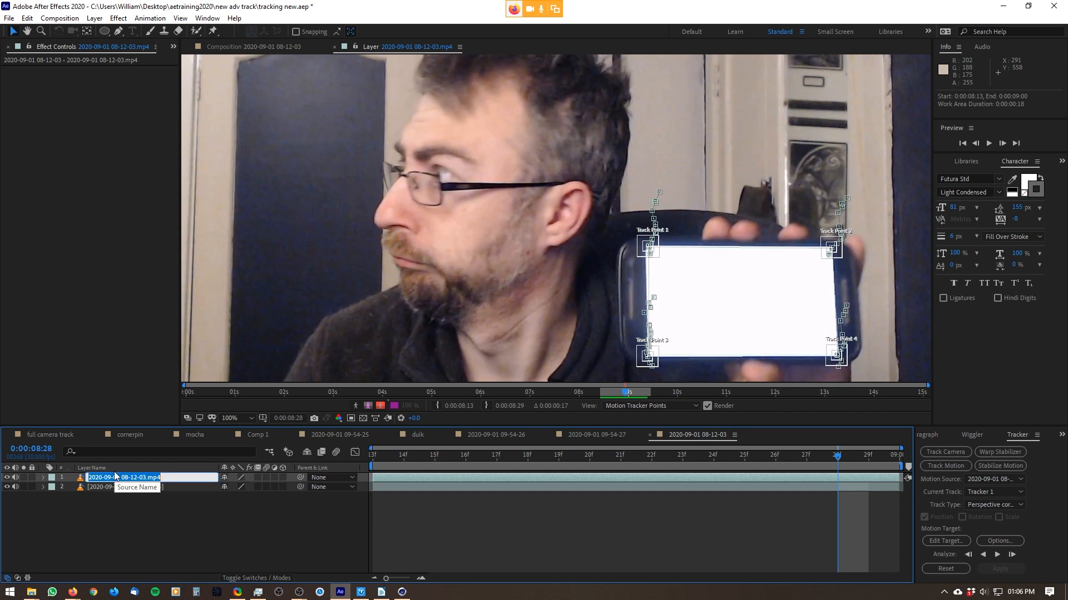
pyautogui.write('scree')
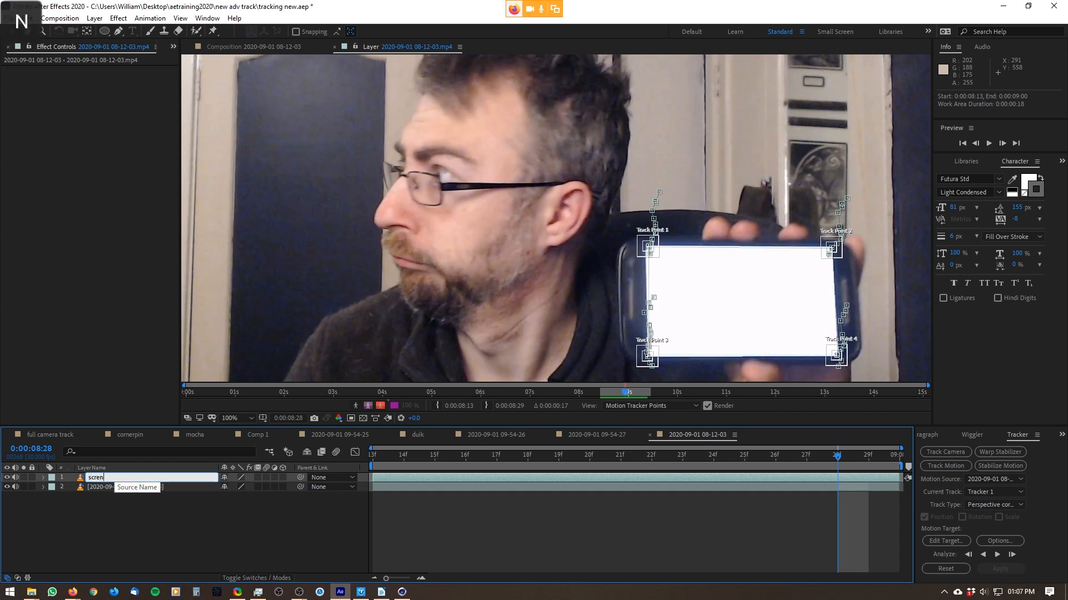
pyautogui.write('n')
pyautogui.press('BackSpace')
pyautogui.write('en')
pyautogui.press('Return')
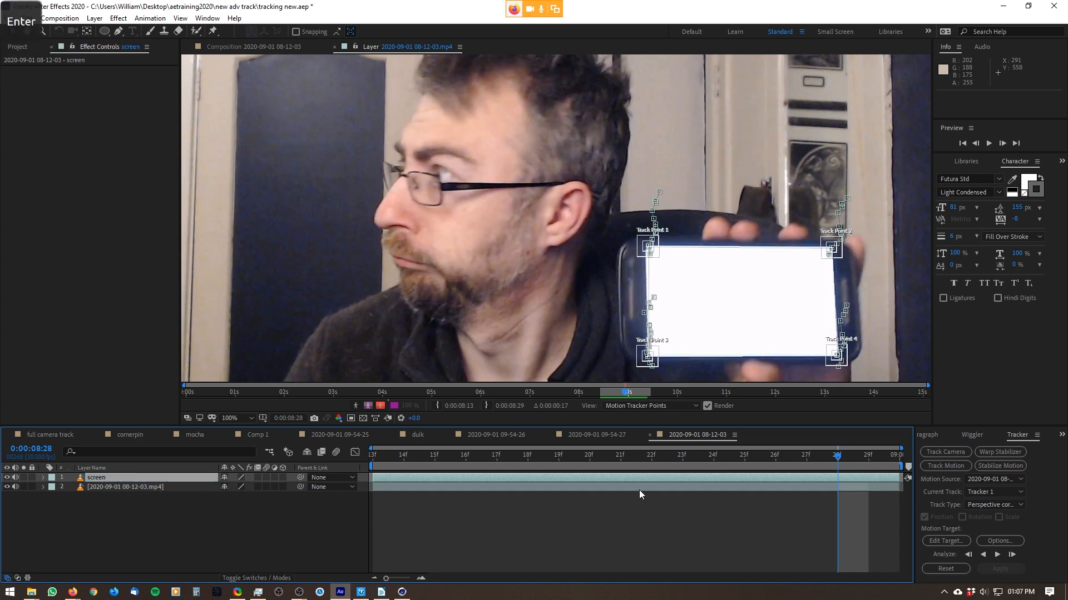
# - Set the "screen" layer as the motion target, apply the perspective corner pin track to it, and scrub through the result
pyautogui.click(955, 543)
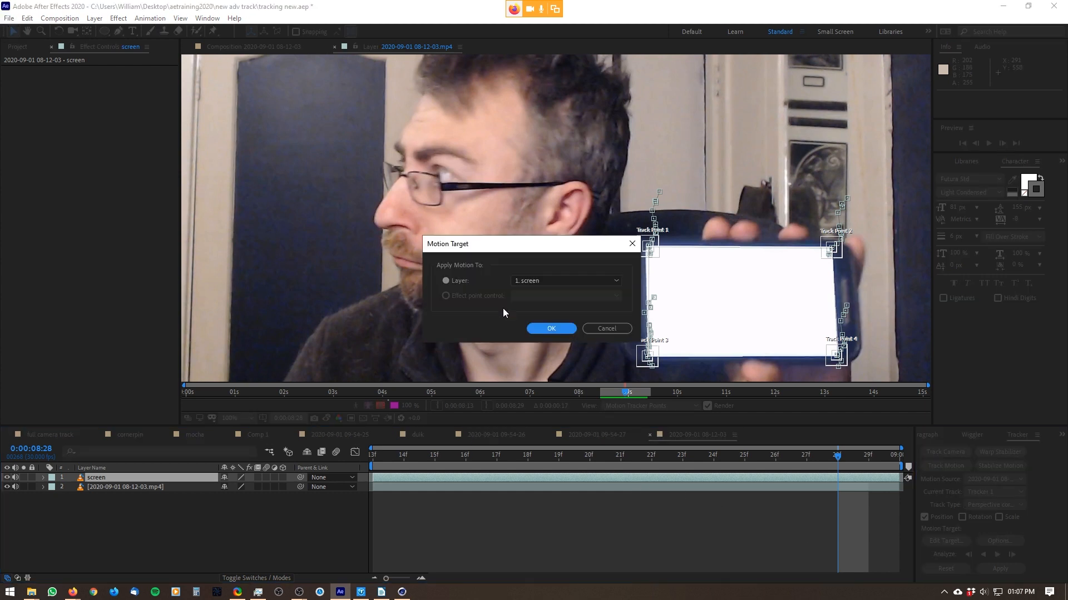
pyautogui.click(538, 333)
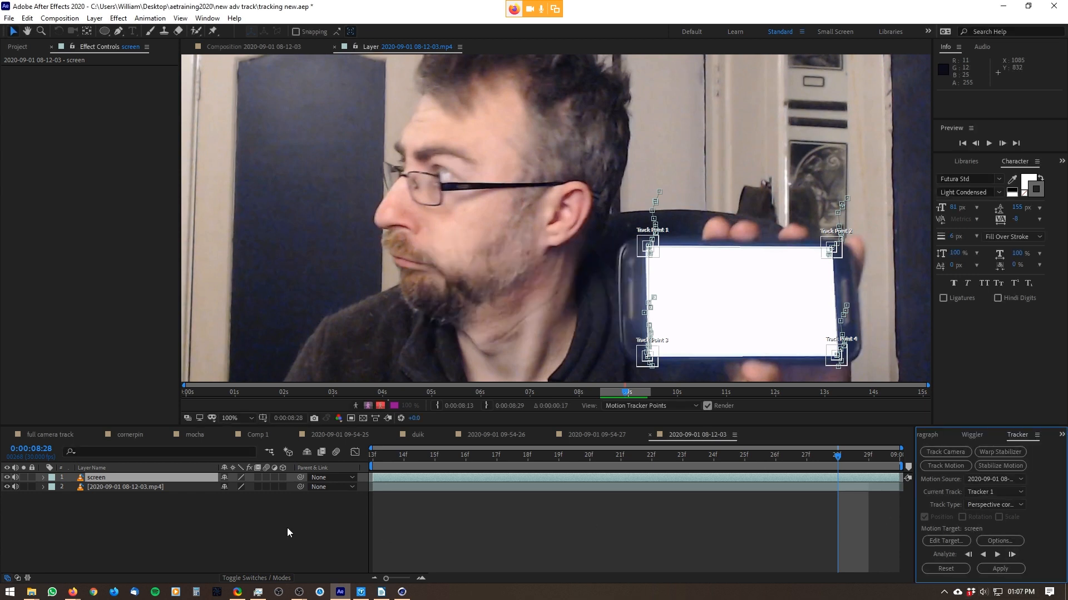
pyautogui.click(169, 488)
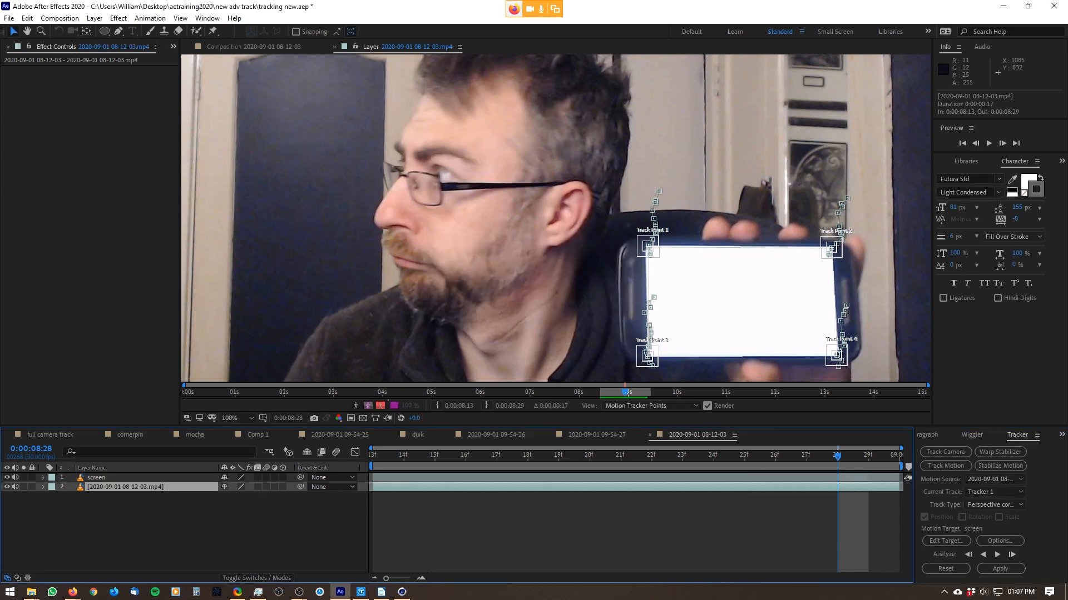
pyautogui.click(999, 569)
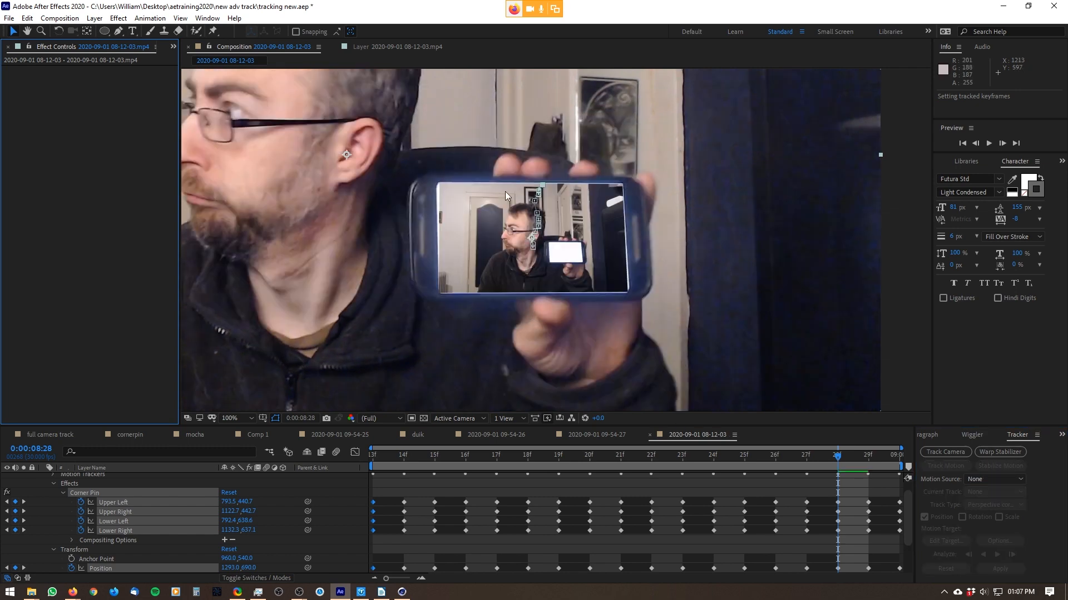
pyautogui.moveTo(384, 459); pyautogui.dragTo(682, 495)
pyautogui.moveTo(425, 492); pyautogui.dragTo(682, 465)
pyautogui.moveTo(764, 464); pyautogui.dragTo(559, 479)
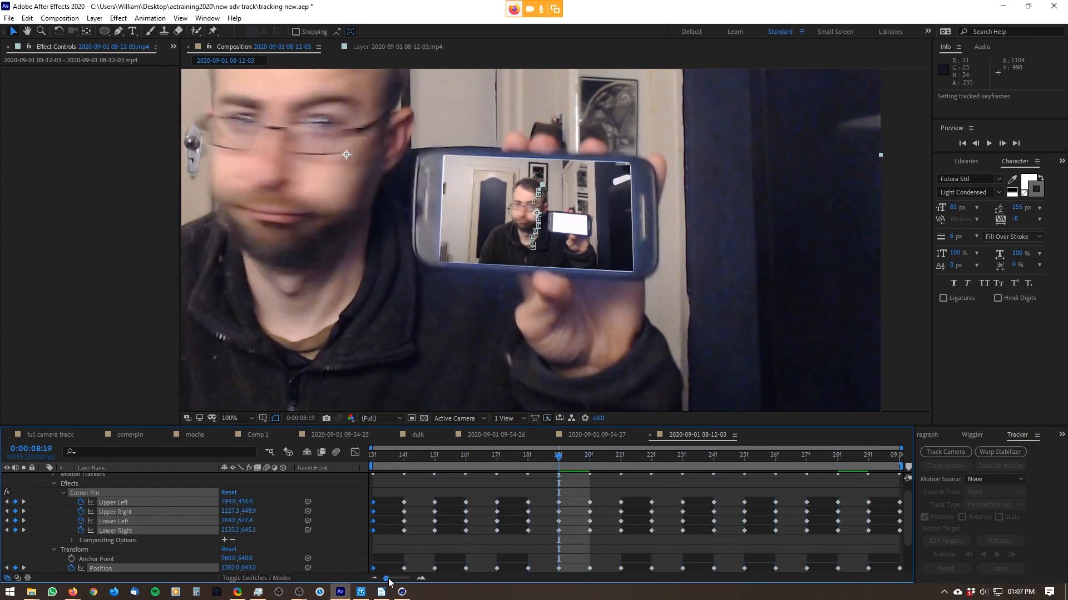
pyautogui.moveTo(501, 454); pyautogui.dragTo(526, 454)
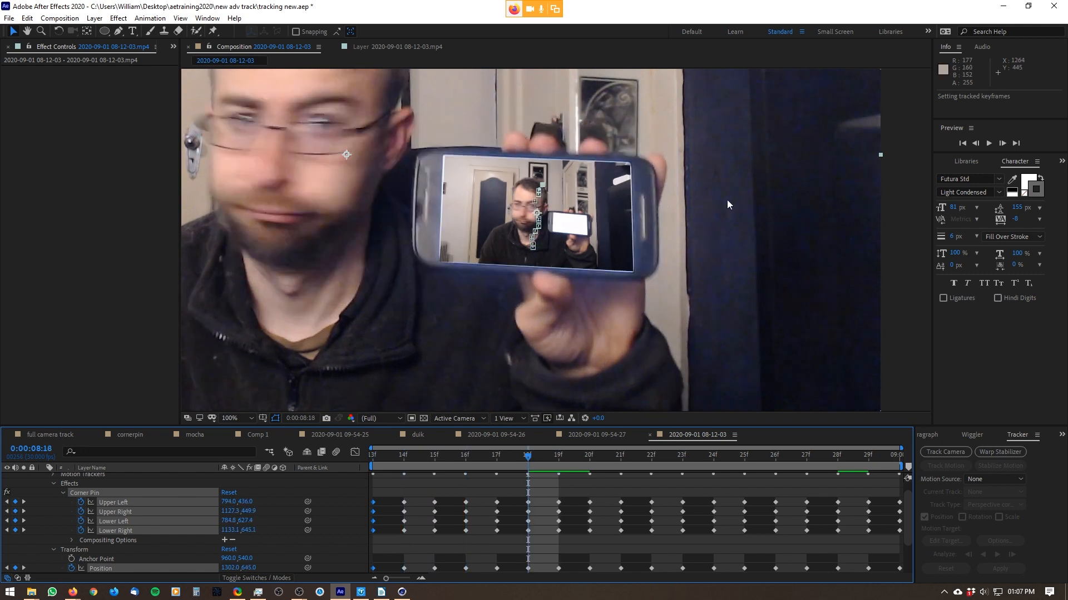
# - Enable motion blur for the "screen" layer and the composition, and check the blurred screen edges across several frames
pyautogui.scroll(1, 246, 493)
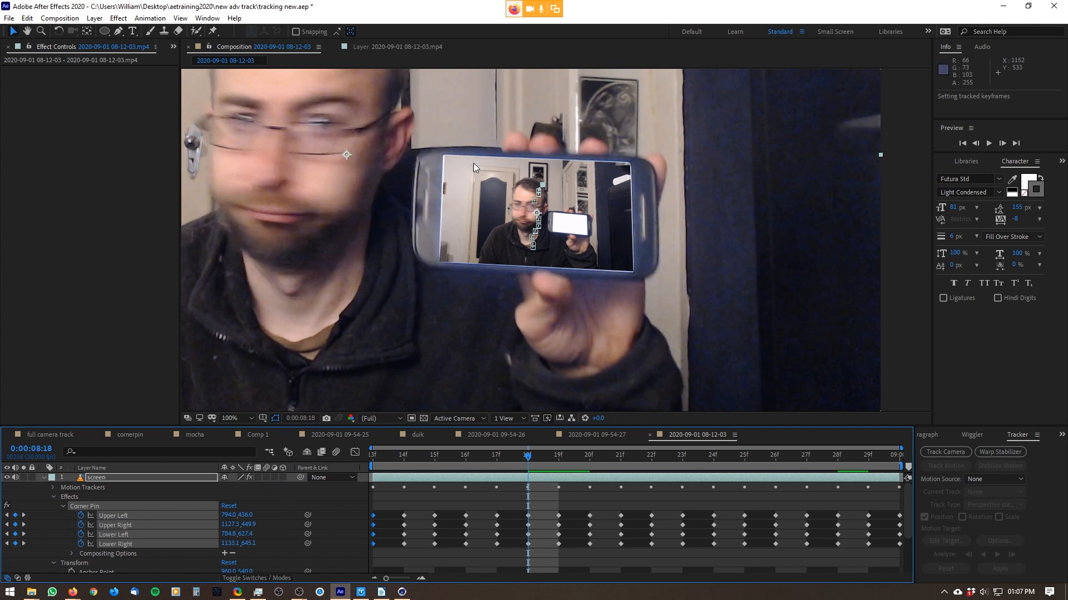
pyautogui.click(263, 476)
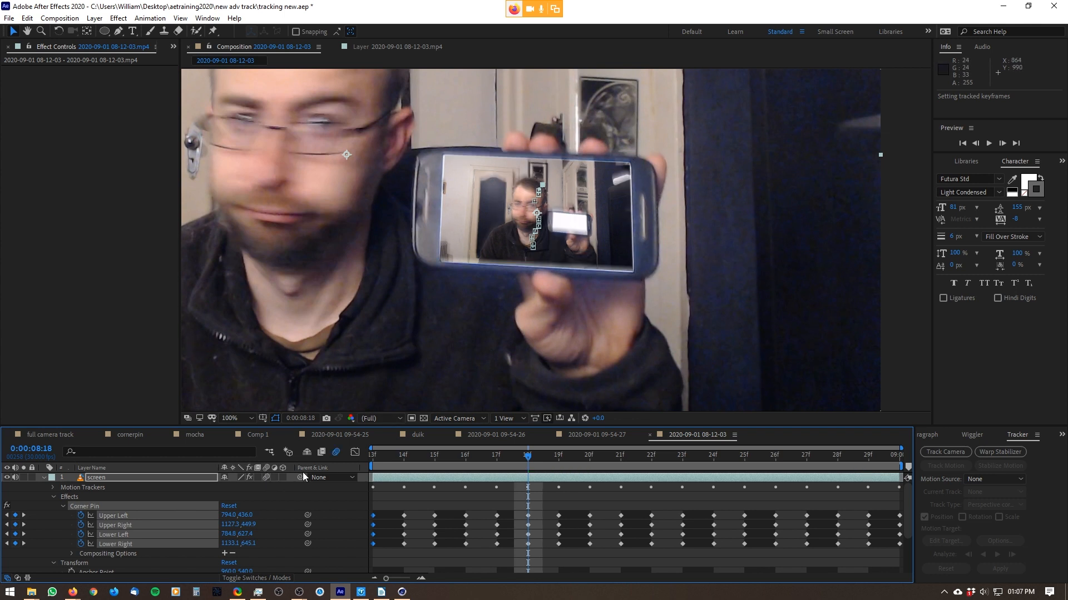
pyautogui.click(505, 458)
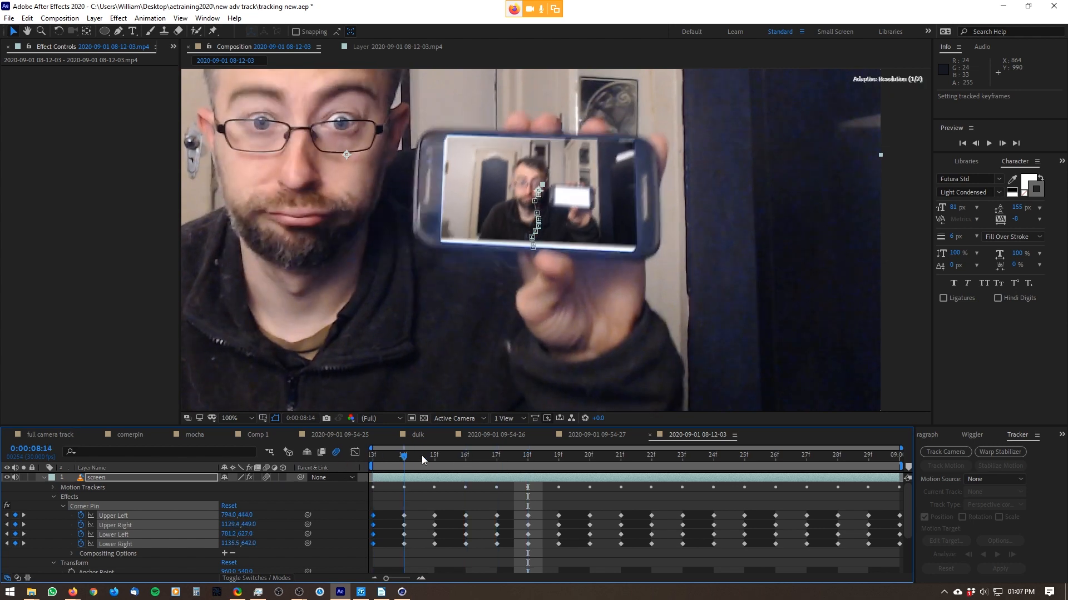
pyautogui.moveTo(655, 472); pyautogui.dragTo(482, 484)
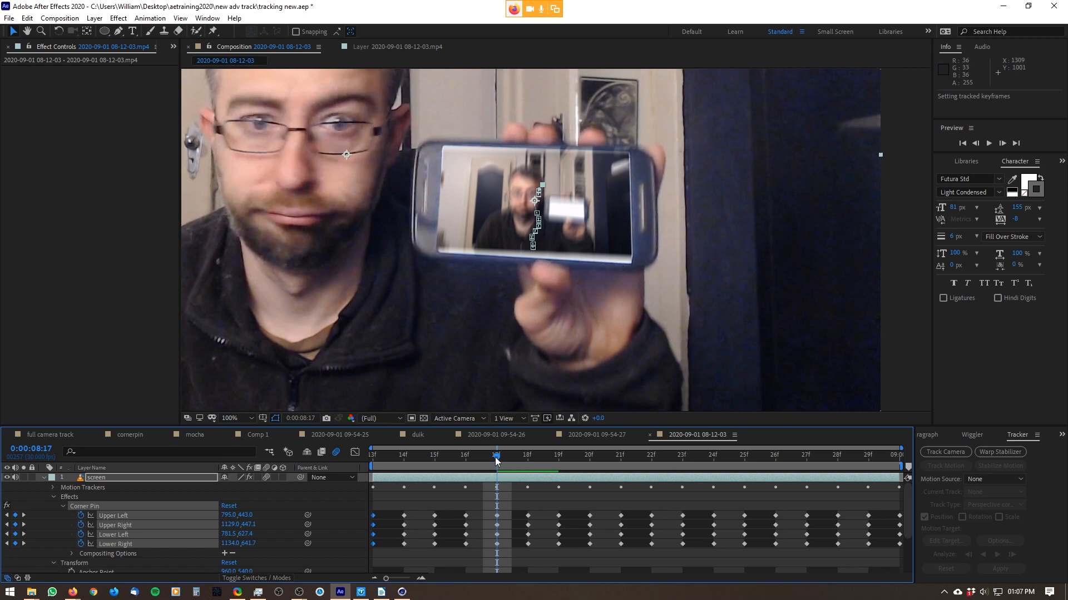
pyautogui.moveTo(494, 457); pyautogui.dragTo(903, 482)
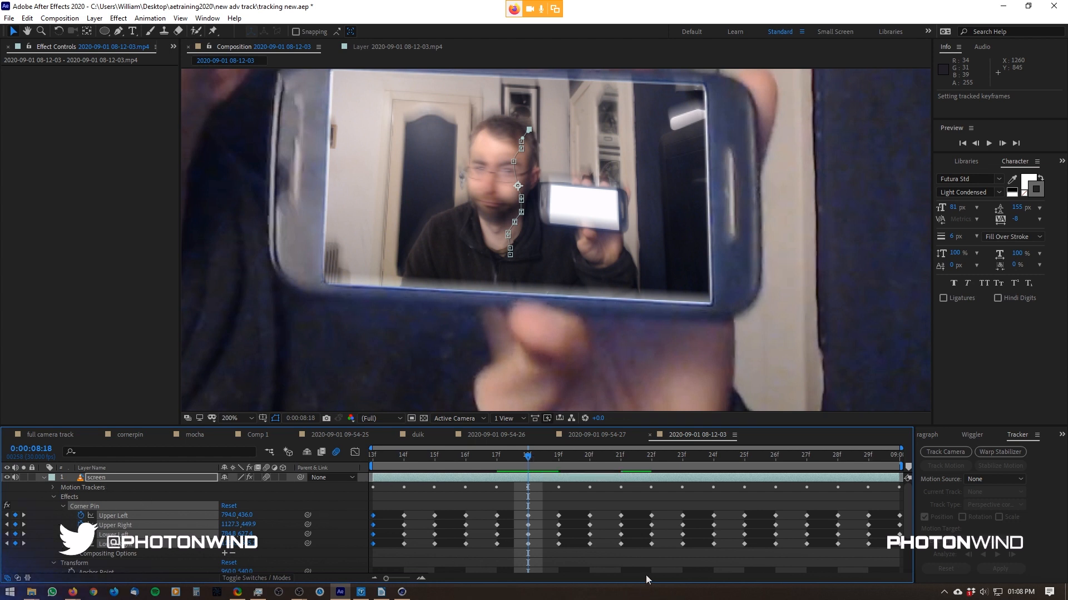
pyautogui.scroll(-2, 601, 260)
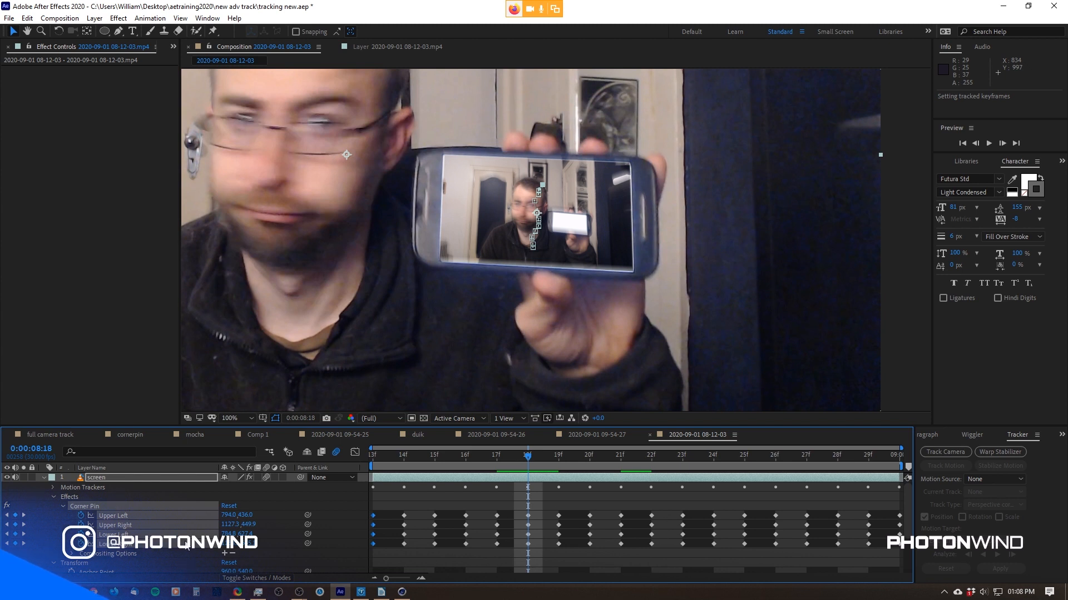
# - Pre-compose the "screen" layer as "screen Comp 1", moving all attributes into the new composition and opening it
pyautogui.click(47, 480)
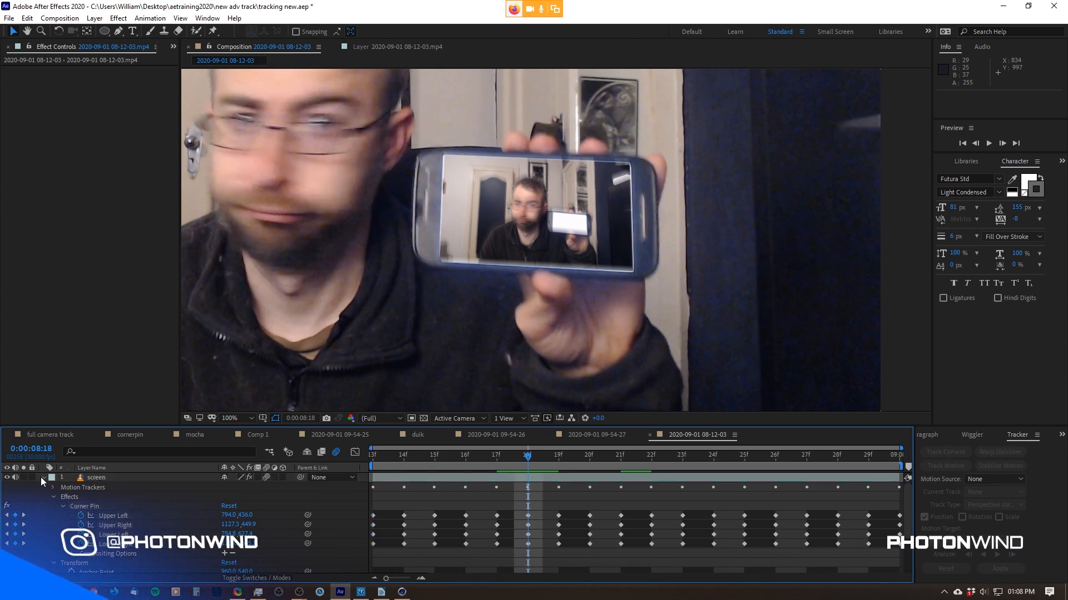
pyautogui.click(43, 478)
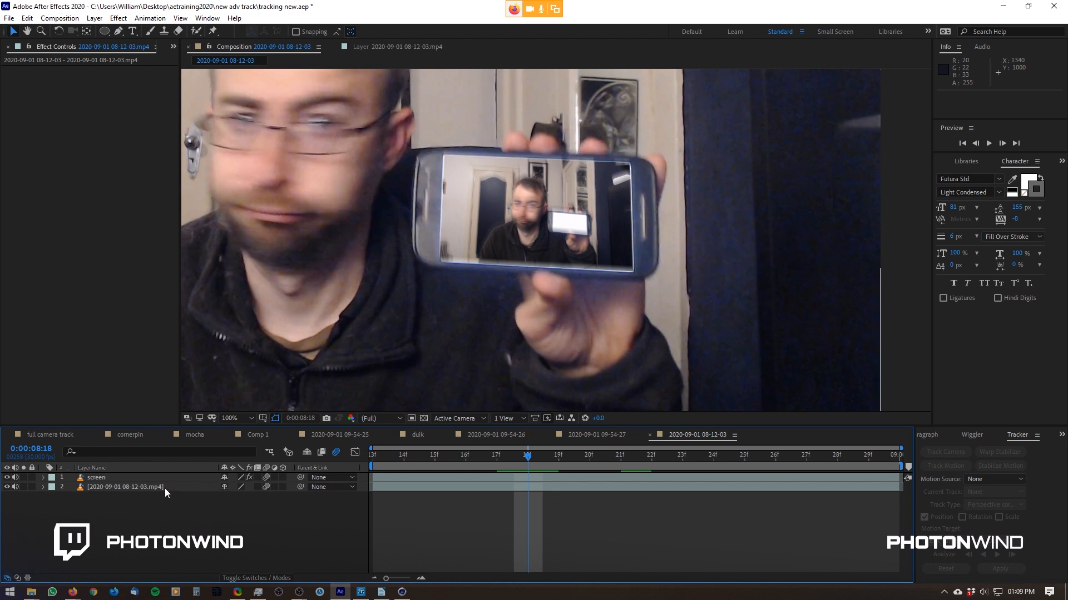
pyautogui.click(80, 477)
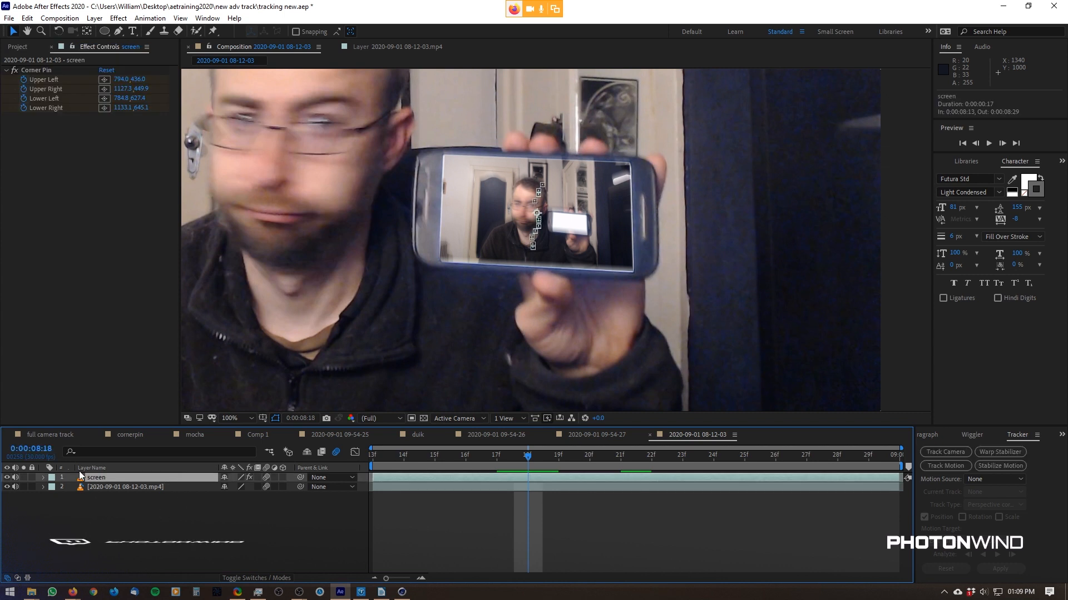
pyautogui.rightClick(109, 478)
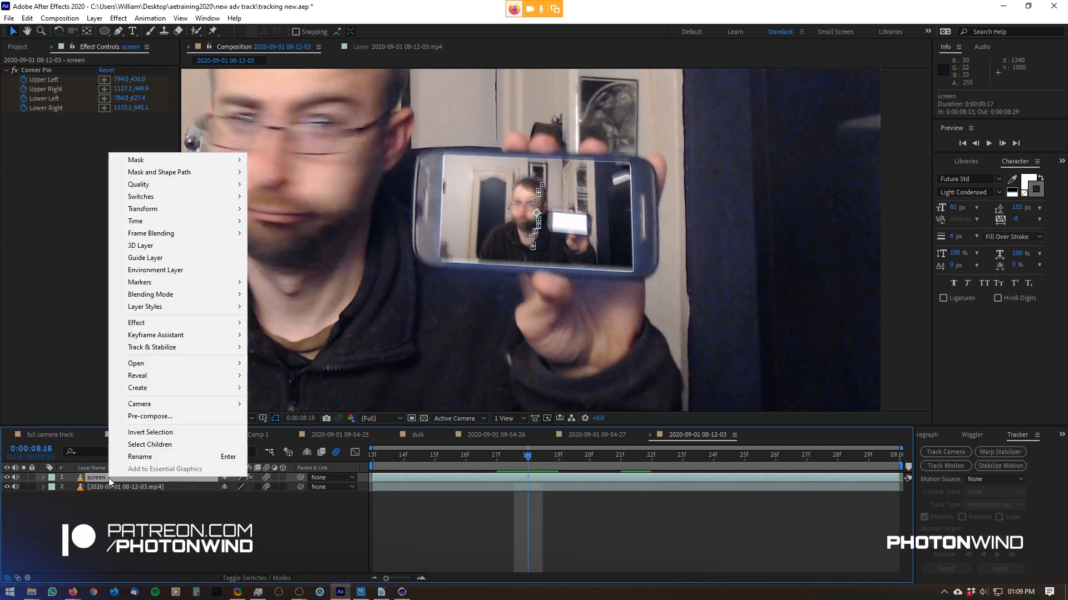
pyautogui.click(156, 418)
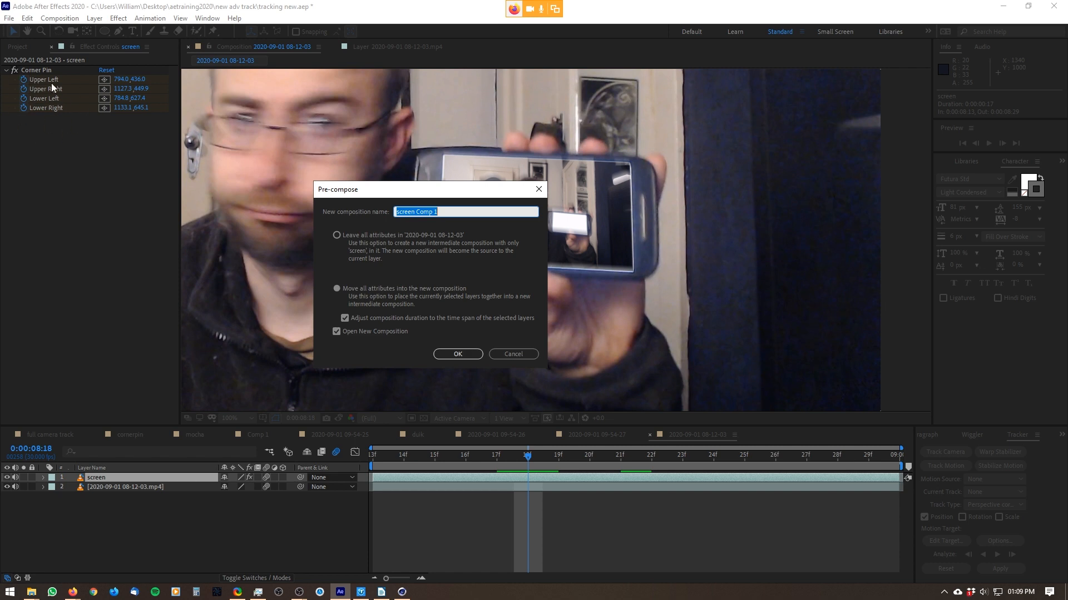
pyautogui.click(440, 354)
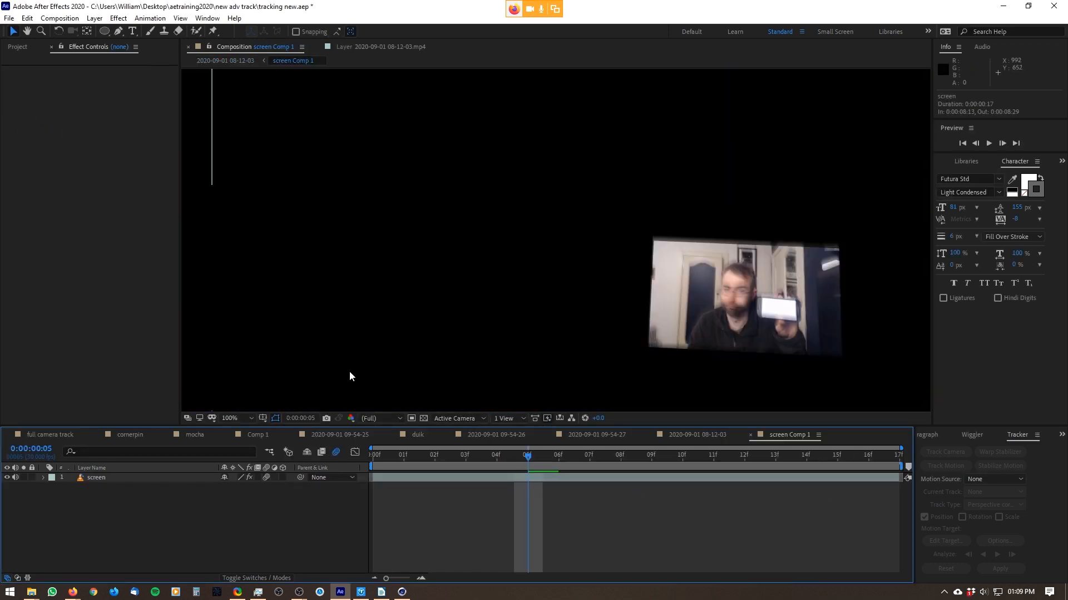
pyautogui.moveTo(450, 454); pyautogui.dragTo(501, 480)
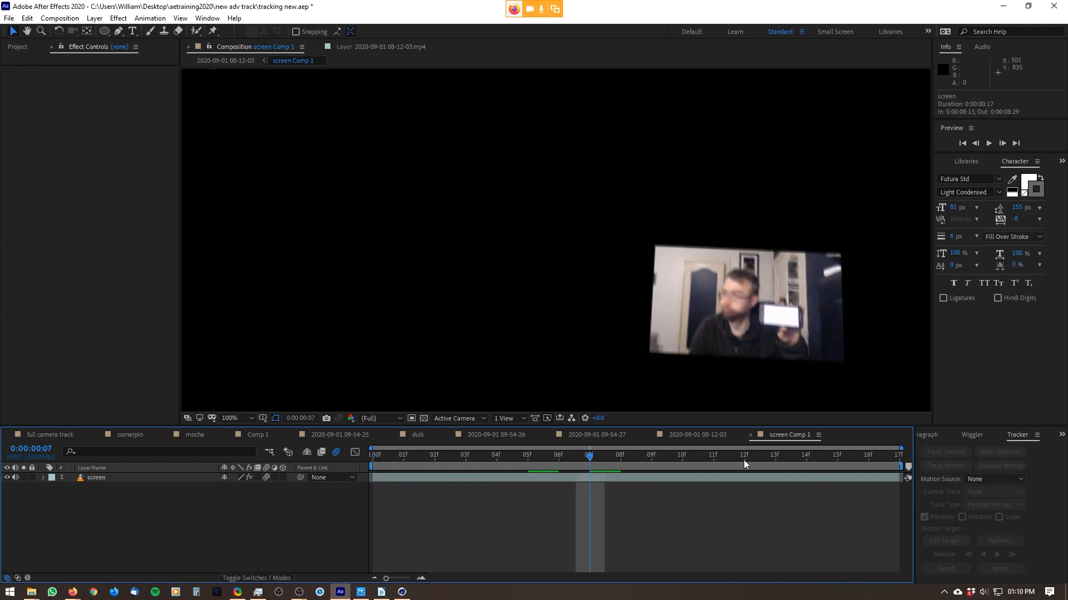
pyautogui.click(685, 433)
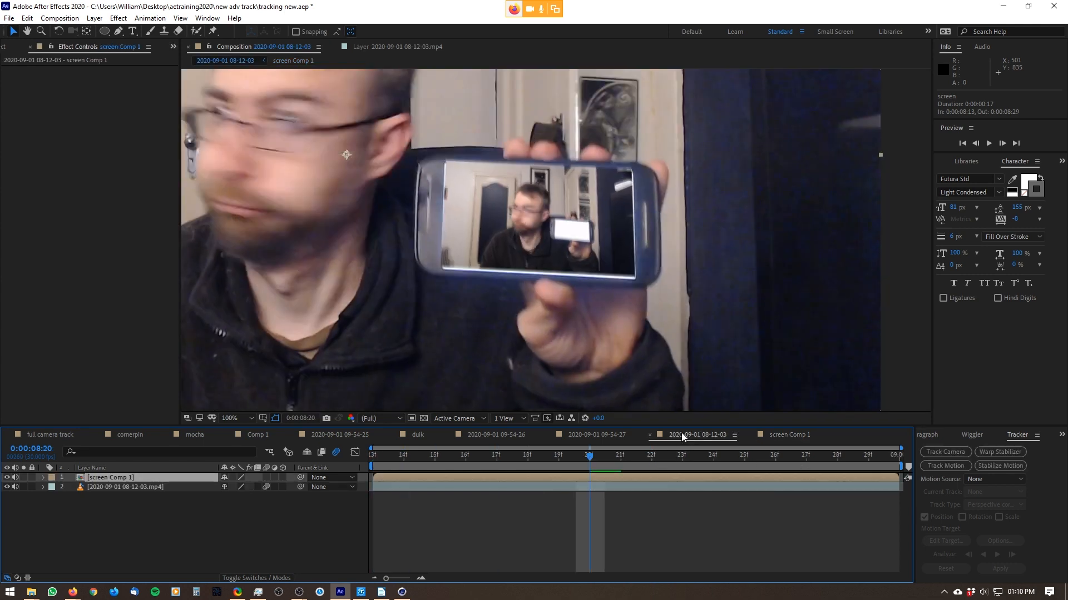
pyautogui.click(138, 529)
pyautogui.click(102, 476)
pyautogui.doubleClick(115, 479)
pyautogui.press('space')
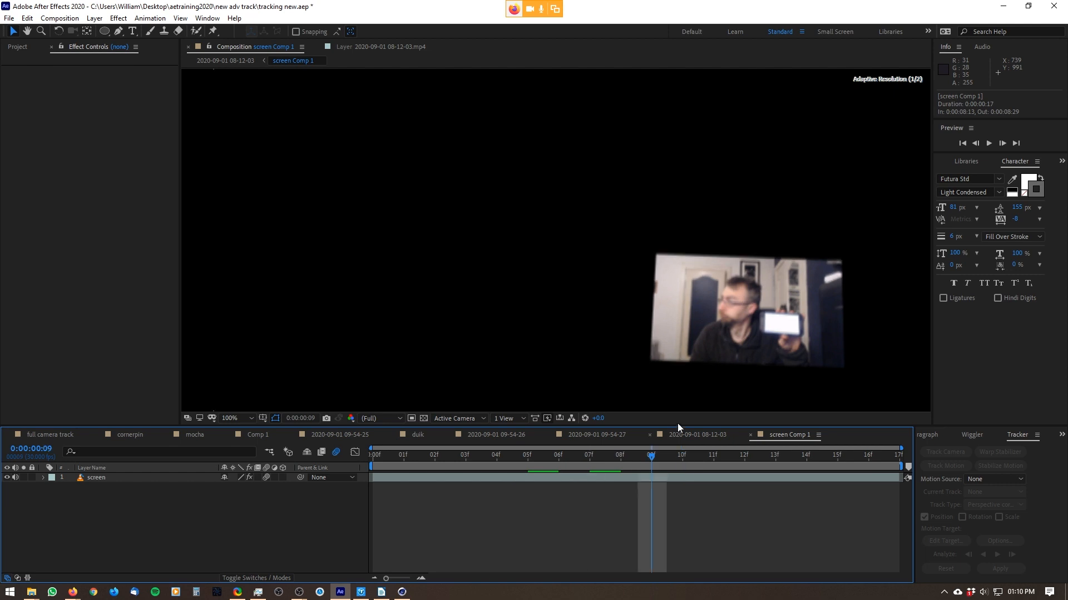
pyautogui.click(696, 432)
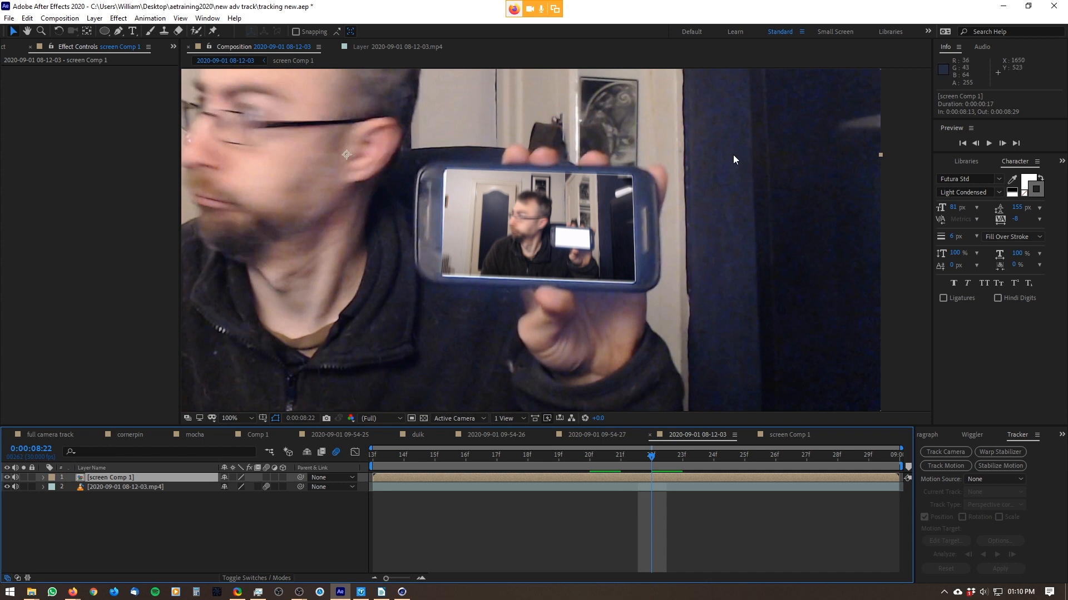
# - Apply the Matte Choker effect to the "screen Comp 1" layer in the main composition
pyautogui.click(150, 18)
pyautogui.moveTo(121, 22)
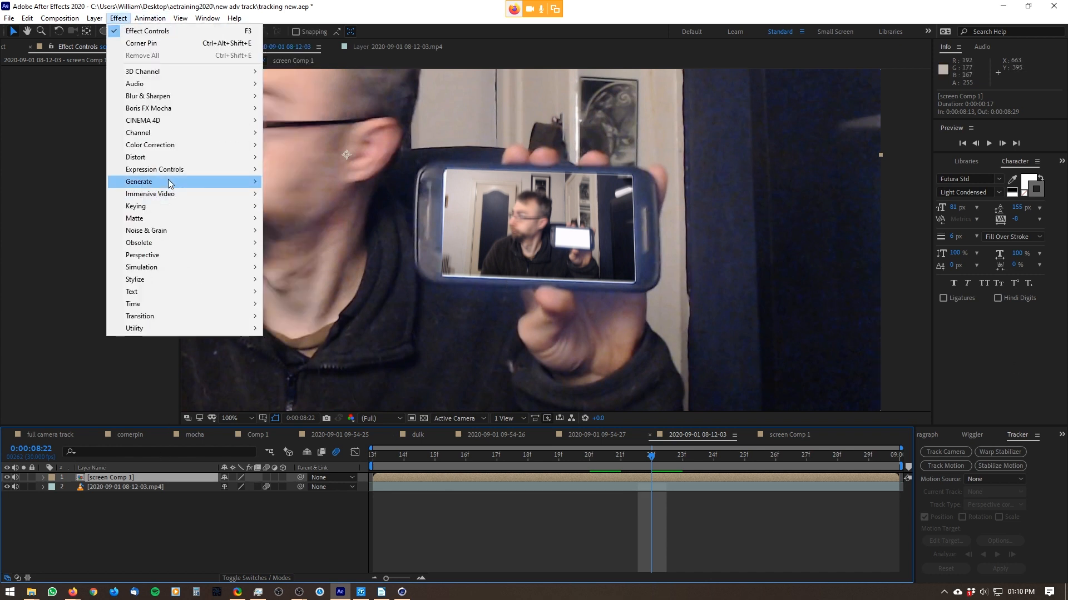
pyautogui.moveTo(146, 209)
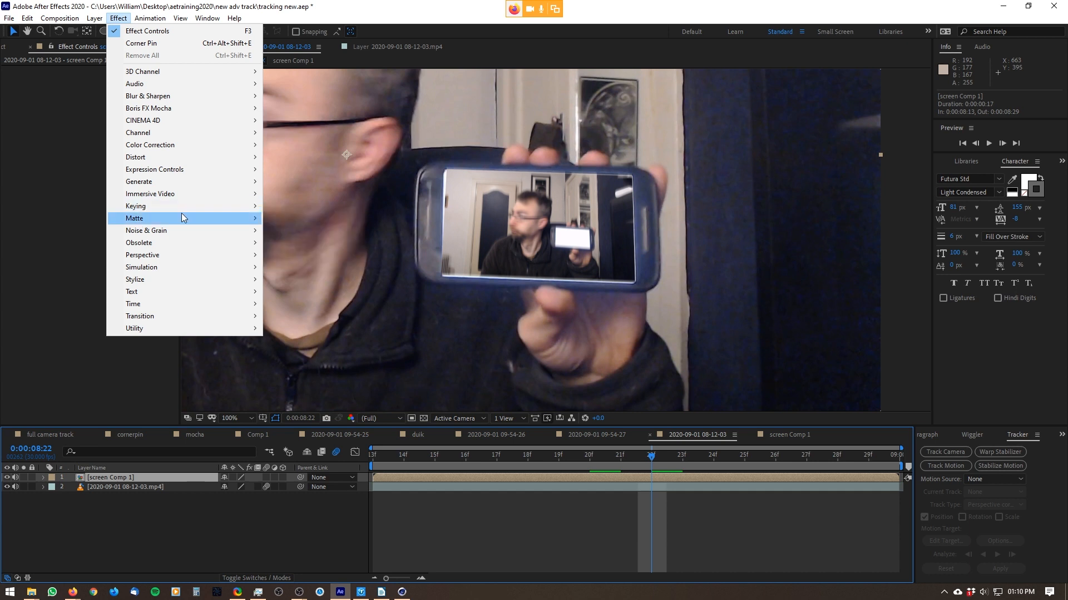
pyautogui.moveTo(191, 205)
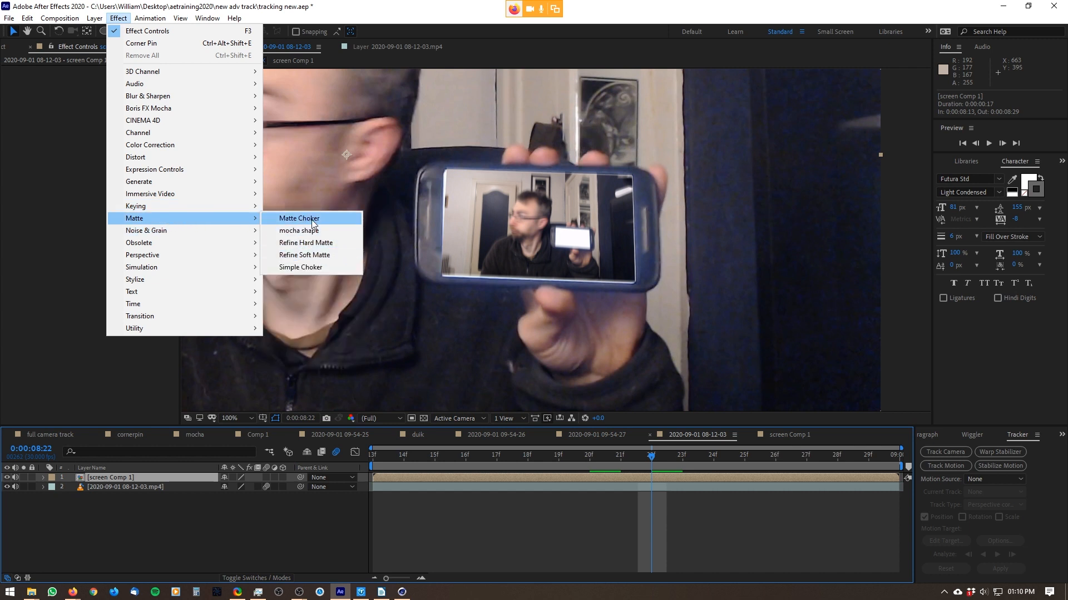
pyautogui.click(311, 219)
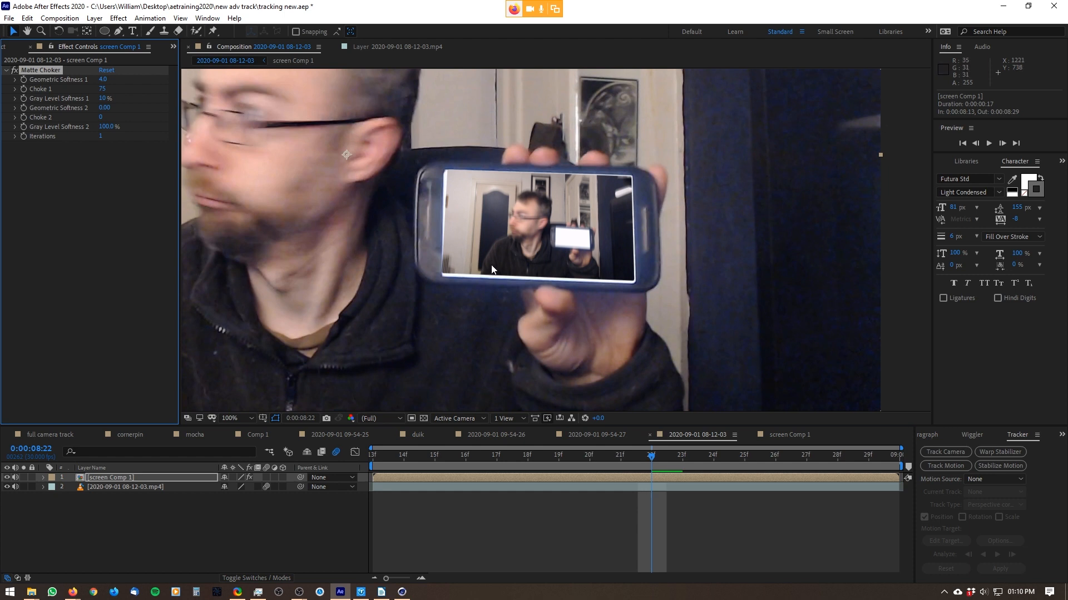
# - Set Matte Choker's Geometric Softness 1 to 0.0, Choke 1 to -126 and Gray Level Softness 1 to 4%, and check the edges across the clip
pyautogui.moveTo(102, 89); pyautogui.dragTo(30, 172)
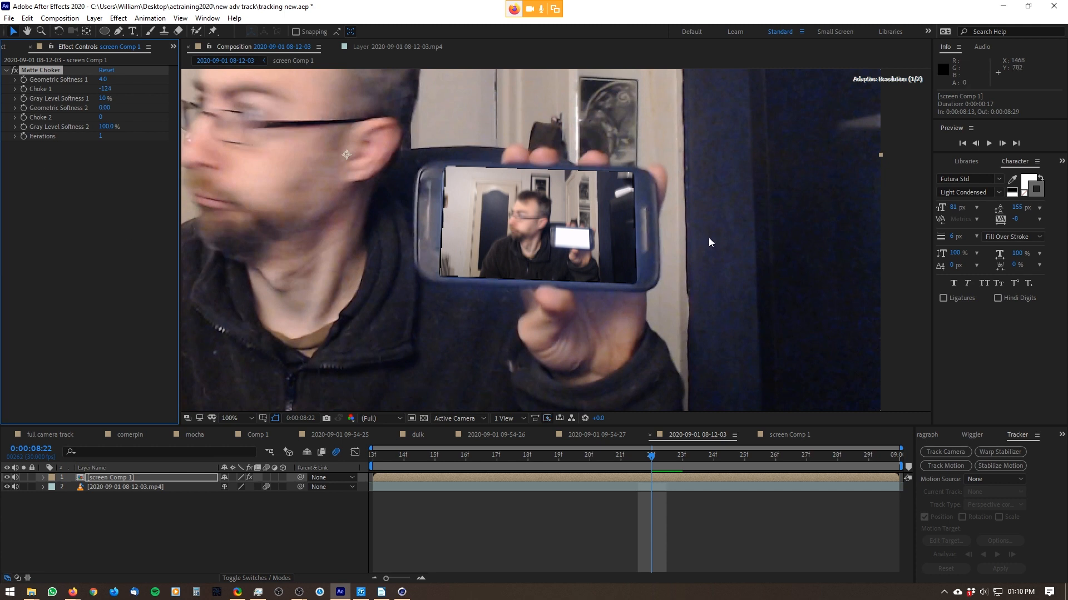
pyautogui.moveTo(118, 77); pyautogui.dragTo(178, 101)
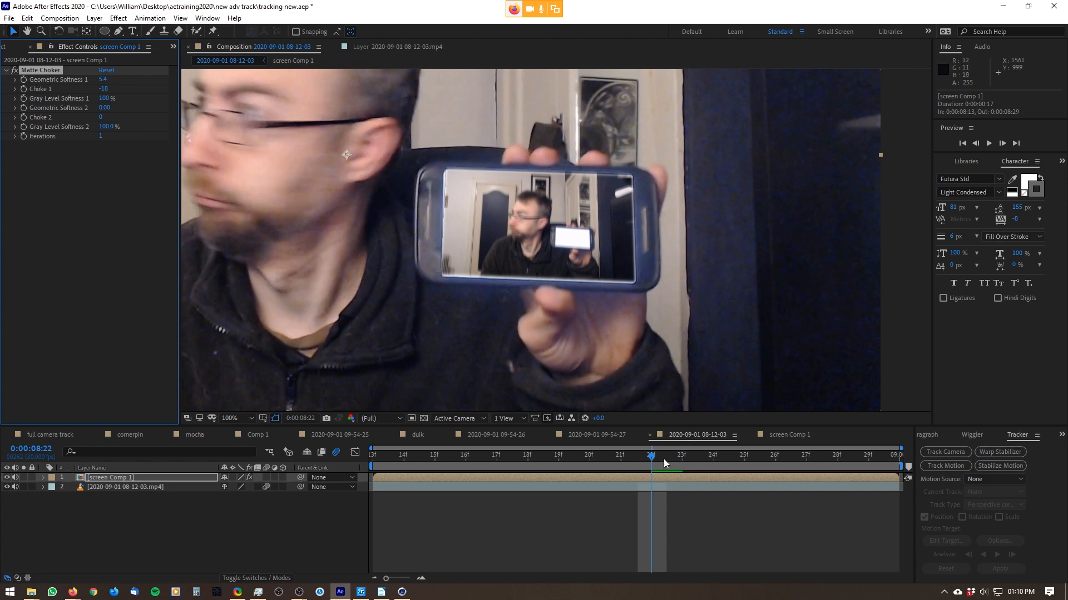
pyautogui.moveTo(662, 457)
pyautogui.mouseDown()
pyautogui.moveTo(725, 452)
pyautogui.moveTo(405, 455)
pyautogui.moveTo(682, 453)
pyautogui.mouseUp()
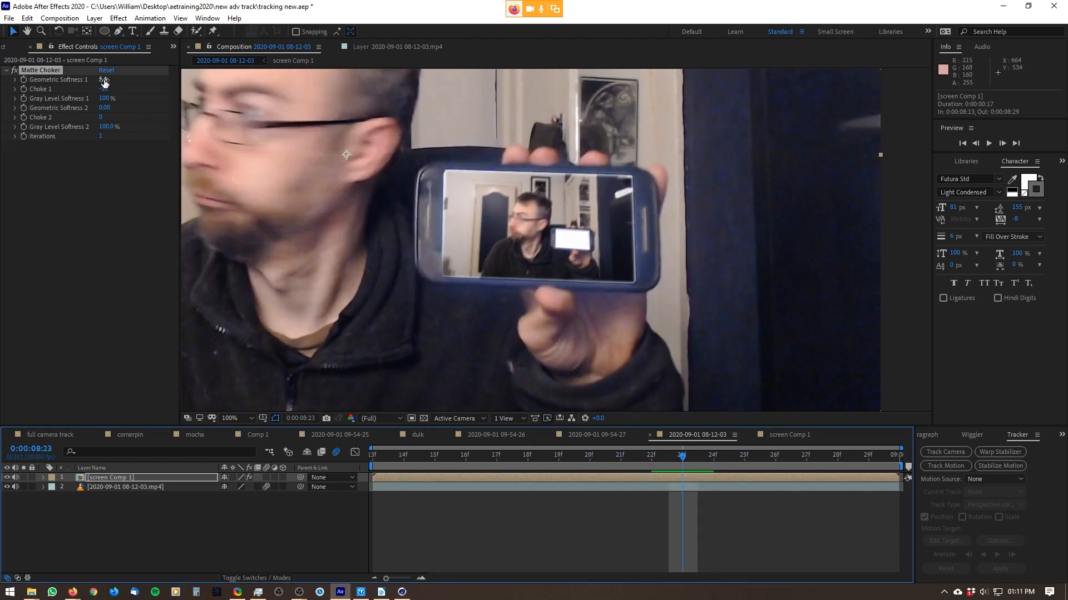
pyautogui.moveTo(104, 79); pyautogui.dragTo(43, 88)
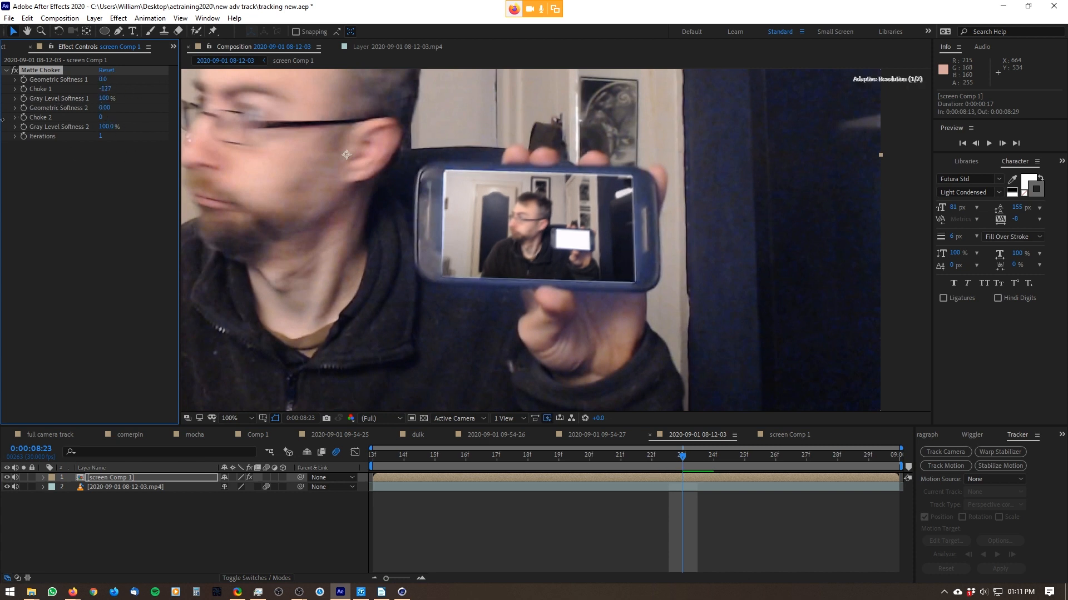
pyautogui.moveTo(105, 98); pyautogui.dragTo(17, 158)
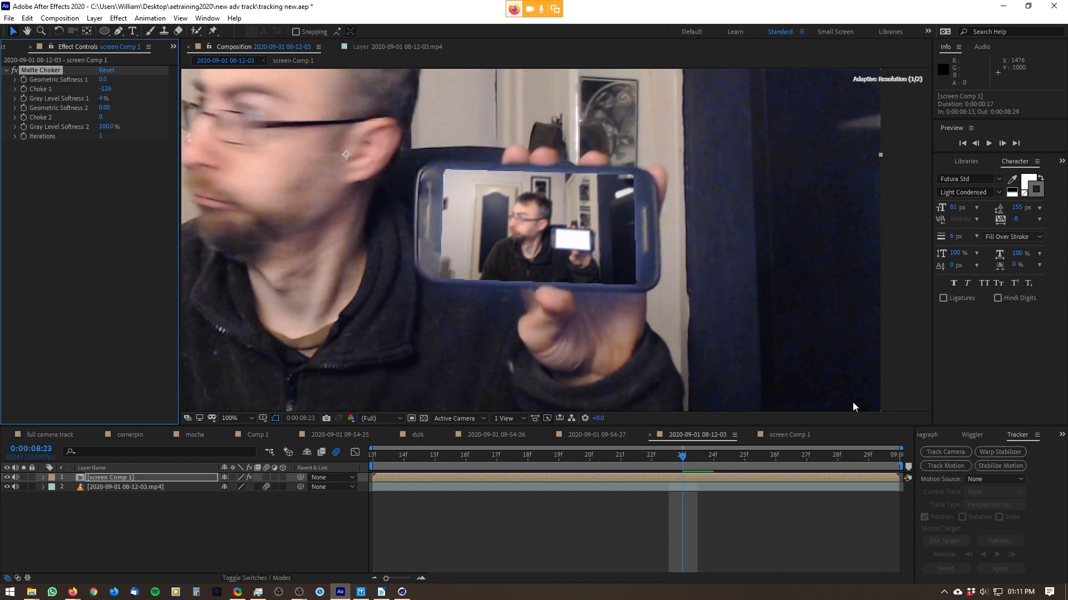
pyautogui.moveTo(696, 461); pyautogui.dragTo(501, 475)
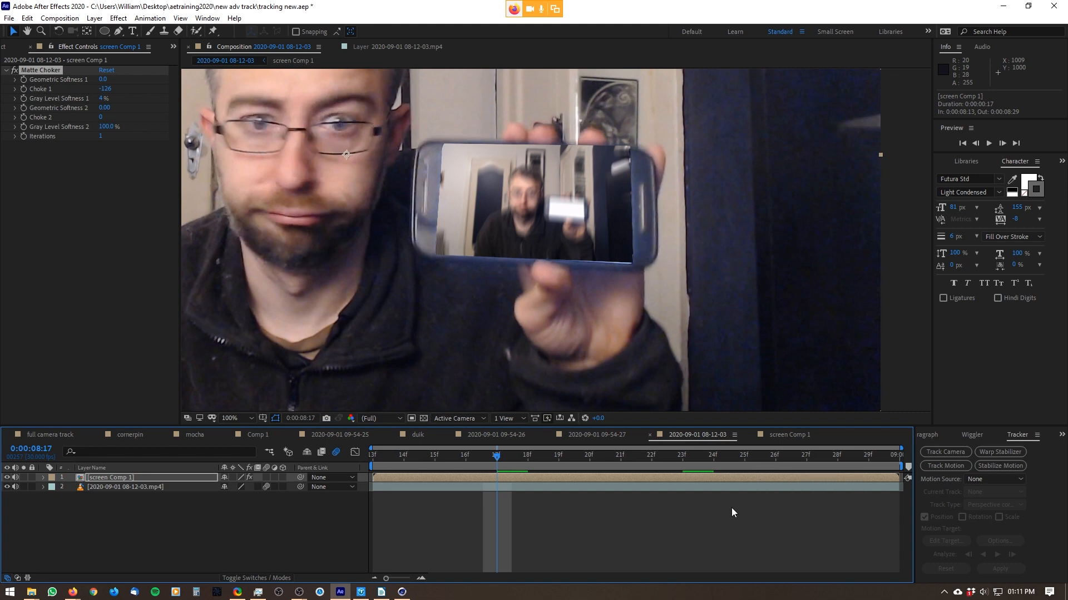
pyautogui.moveTo(529, 455); pyautogui.dragTo(795, 512)
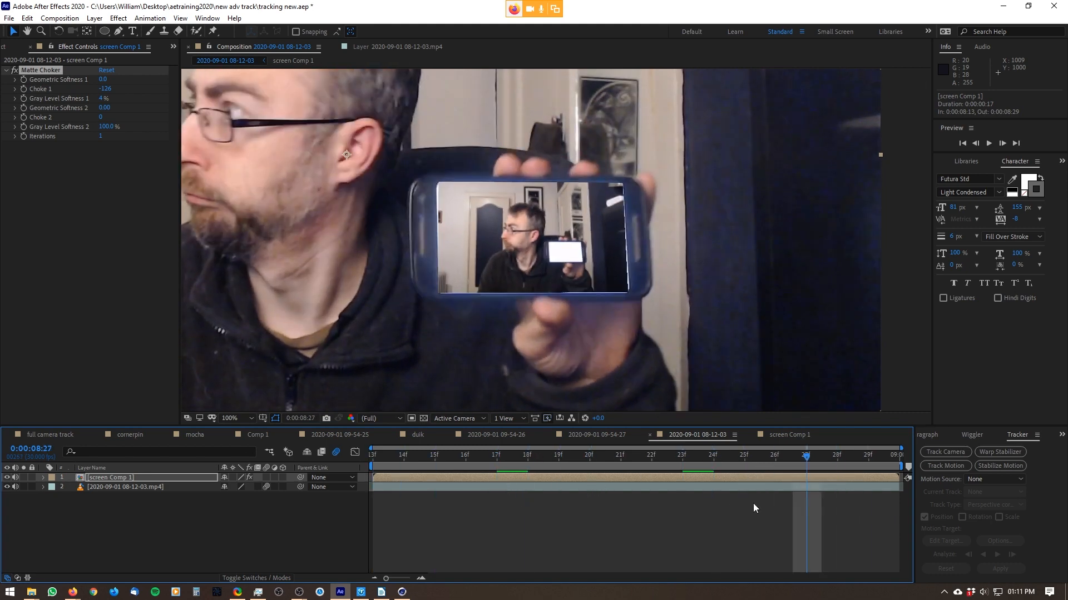
# - Open the "cornerpin" composition and examine the edges of the phone's screen up close at 0:00:10:29
pyautogui.click(140, 440)
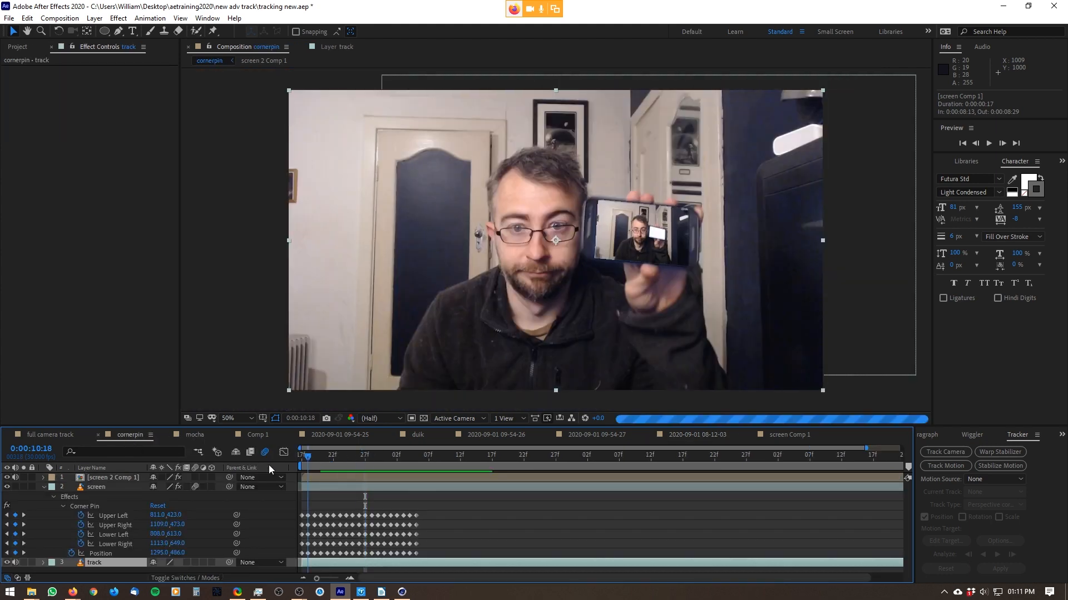
pyautogui.moveTo(309, 463); pyautogui.dragTo(376, 439)
pyautogui.scroll(4, 600, 348)
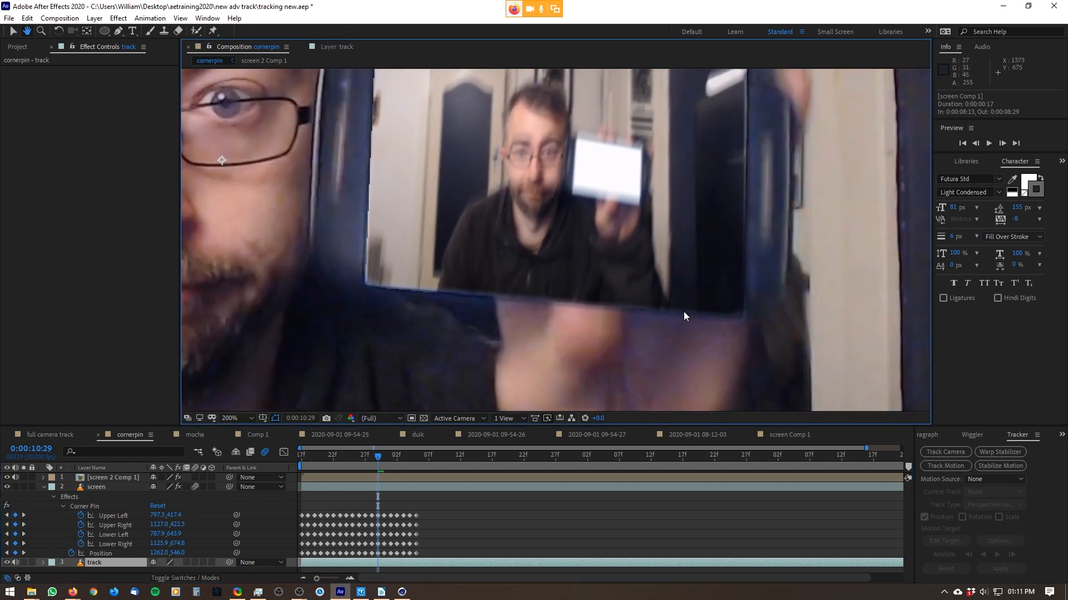
# - Compare the phone screen's edges in "cornerpin" with the "screen 2 Comp 1" layer's Matte Choker effect switched off and on
pyautogui.moveTo(640, 256); pyautogui.dragTo(620, 326)
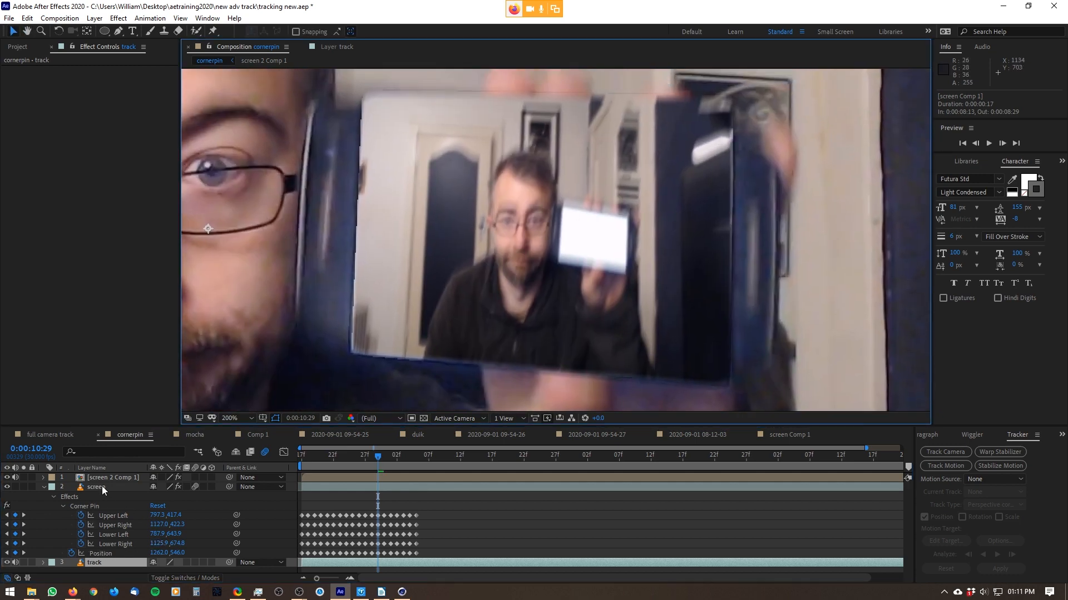
pyautogui.click(60, 478)
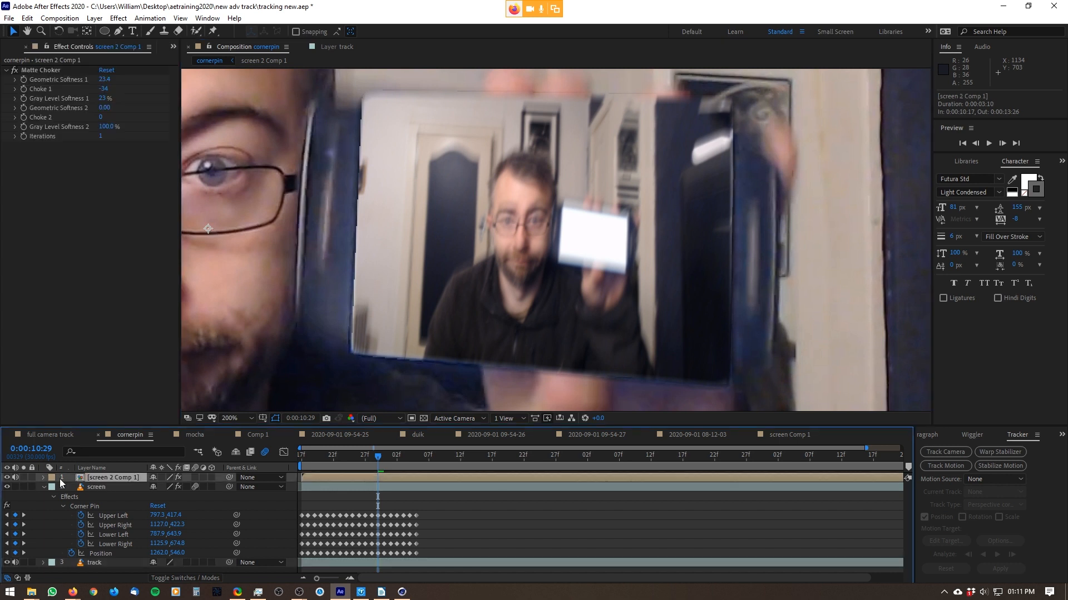
pyautogui.click(15, 70)
pyautogui.click(13, 70)
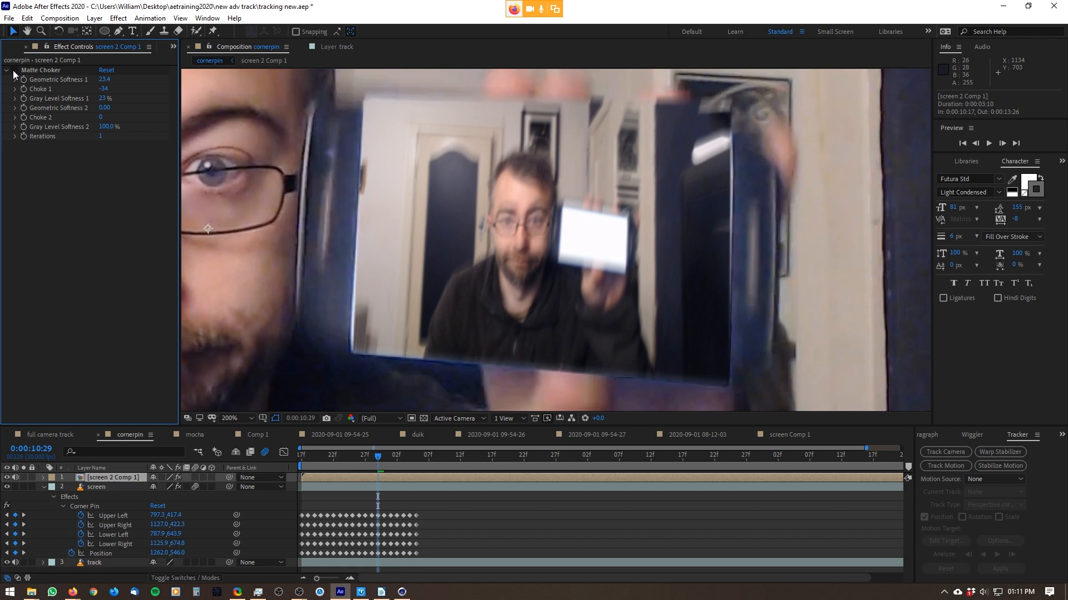
pyautogui.click(14, 70)
pyautogui.click(14, 70)
pyautogui.click(14, 70)
pyautogui.click(14, 70)
pyautogui.click(14, 71)
pyautogui.click(14, 70)
pyautogui.scroll(-4, 584, 233)
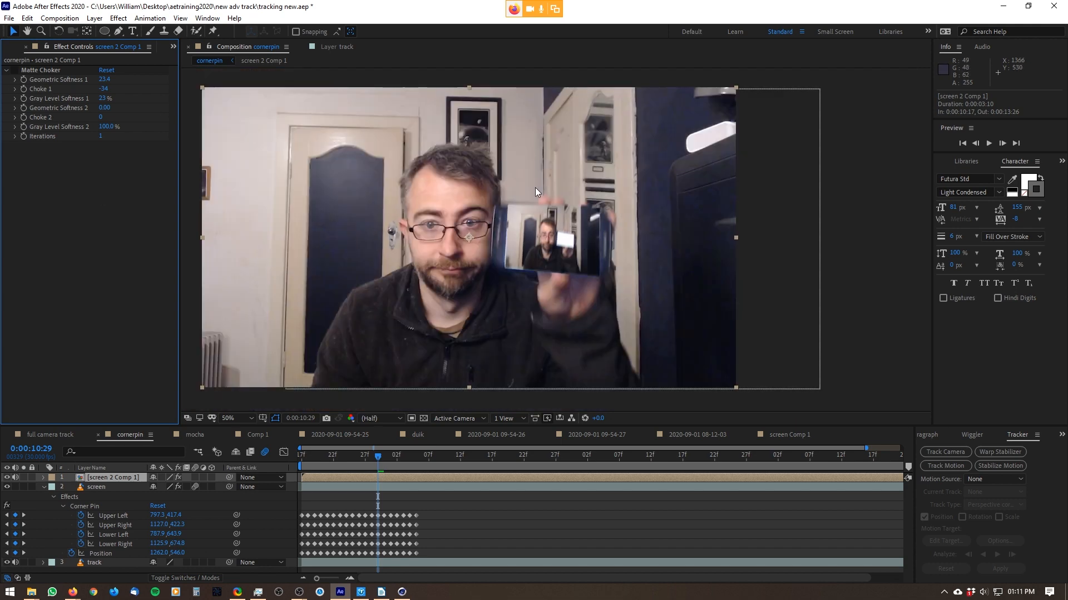
pyautogui.press('pageup')
pyautogui.press('pageup')
pyautogui.press('pageup')
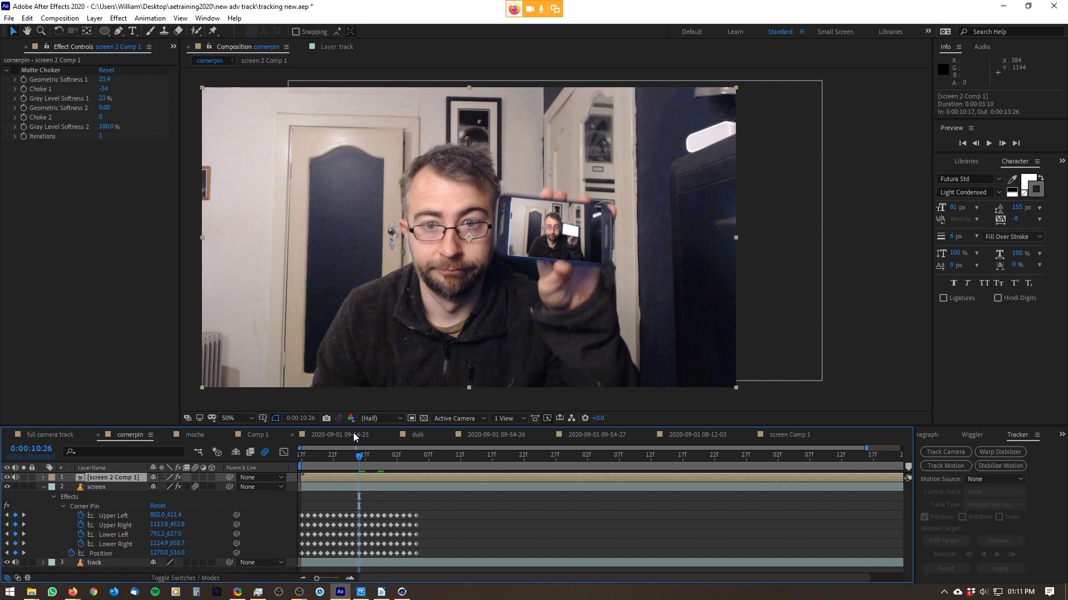
pyautogui.click(805, 435)
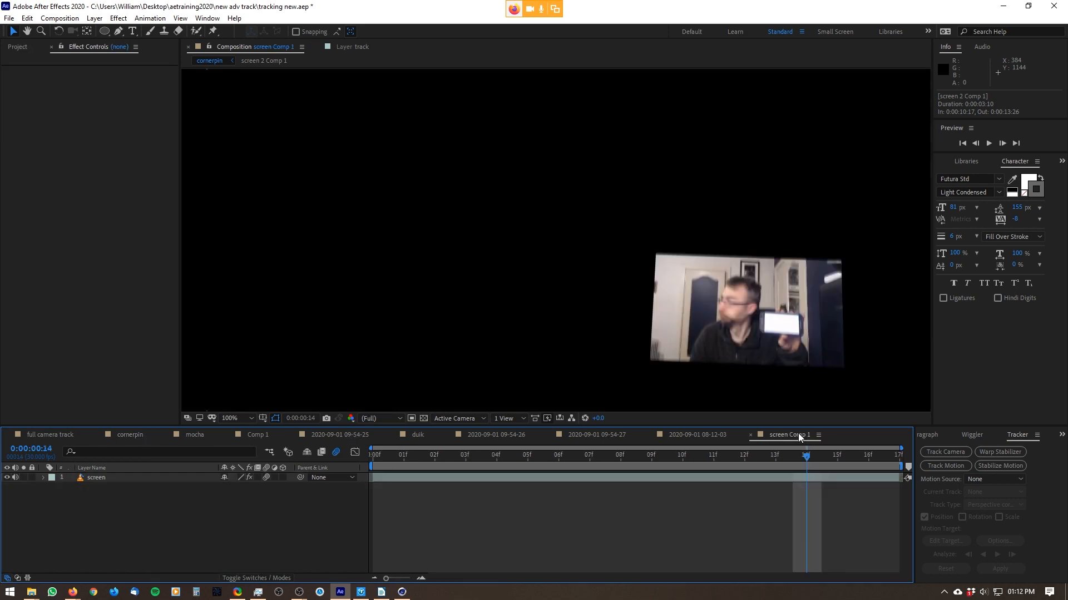
pyautogui.click(713, 432)
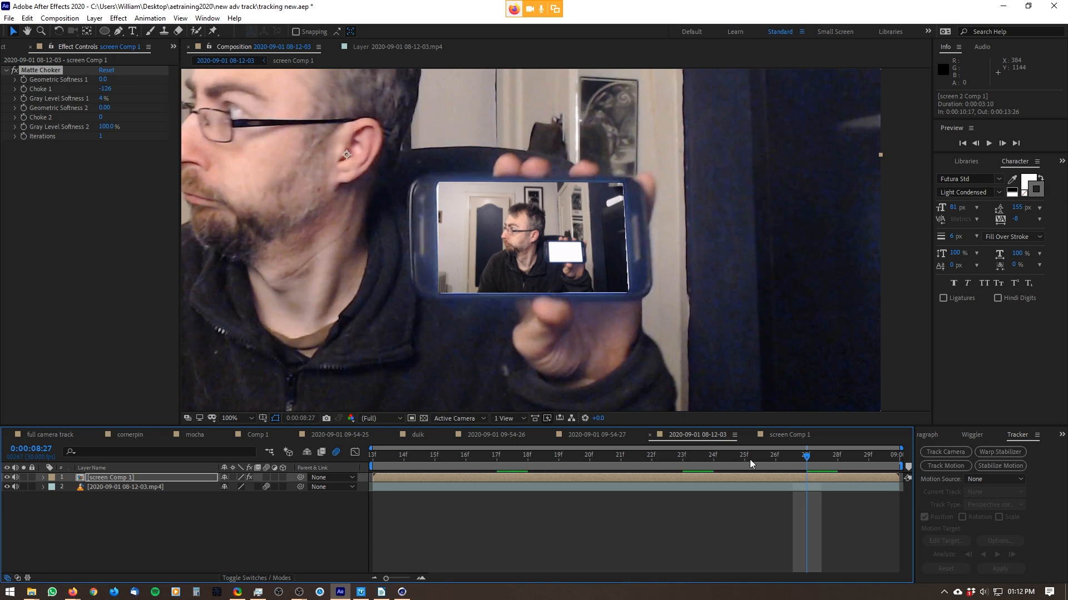
pyautogui.moveTo(749, 459); pyautogui.dragTo(404, 460)
pyautogui.moveTo(472, 459); pyautogui.dragTo(713, 452)
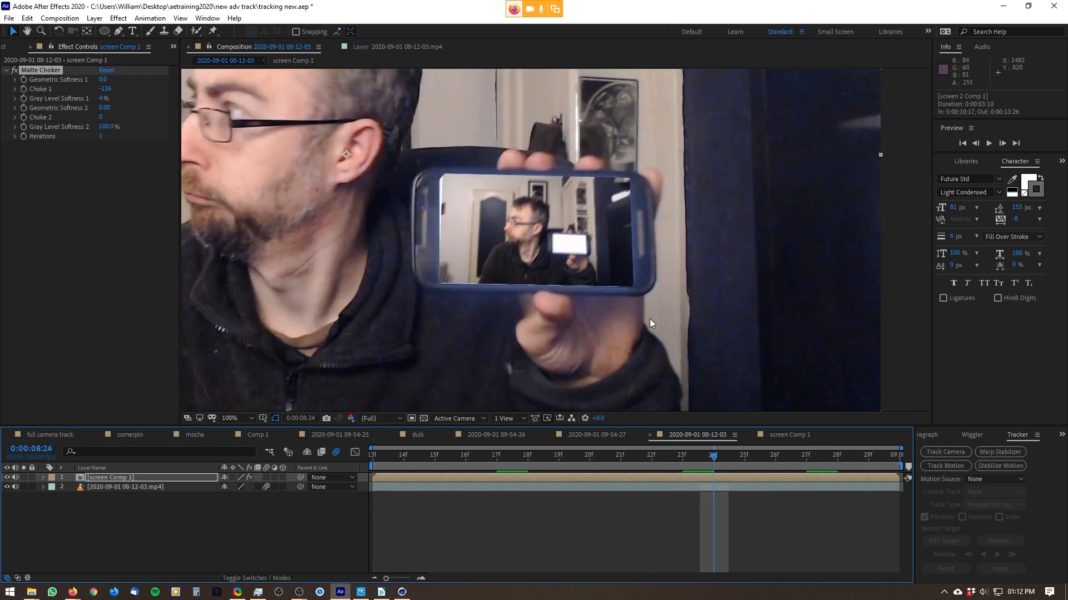
pyautogui.click(6, 47)
pyautogui.click(33, 166)
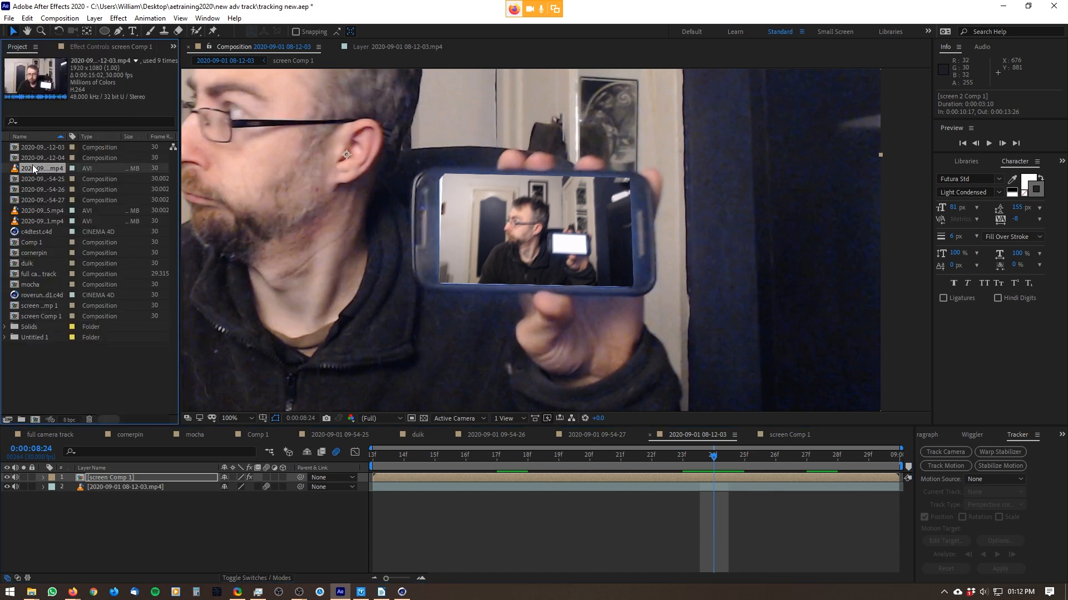
pyautogui.click(26, 210)
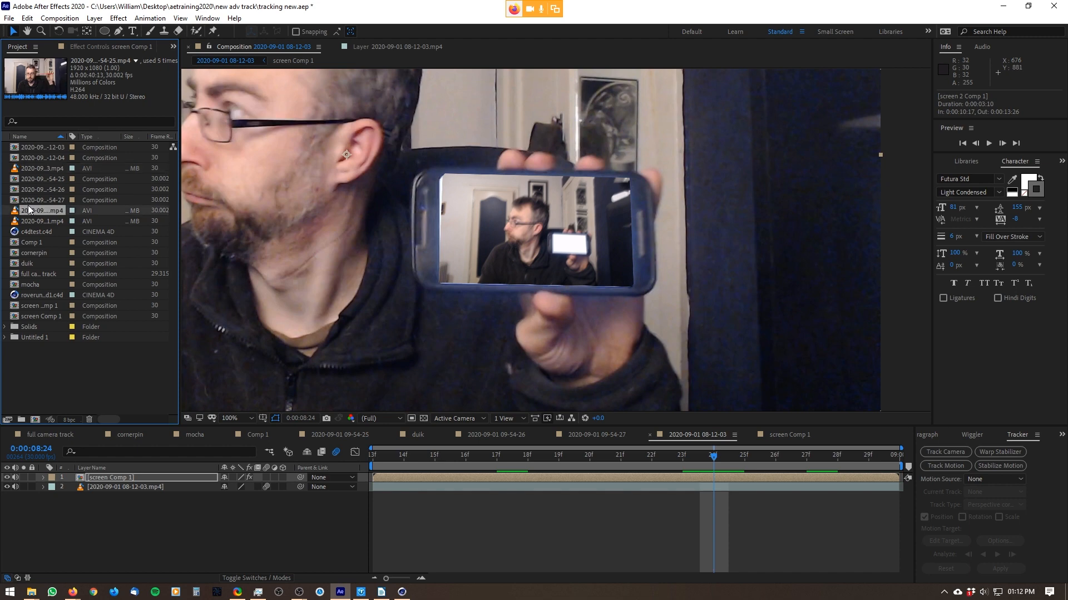
pyautogui.moveTo(65, 209); pyautogui.dragTo(36, 418)
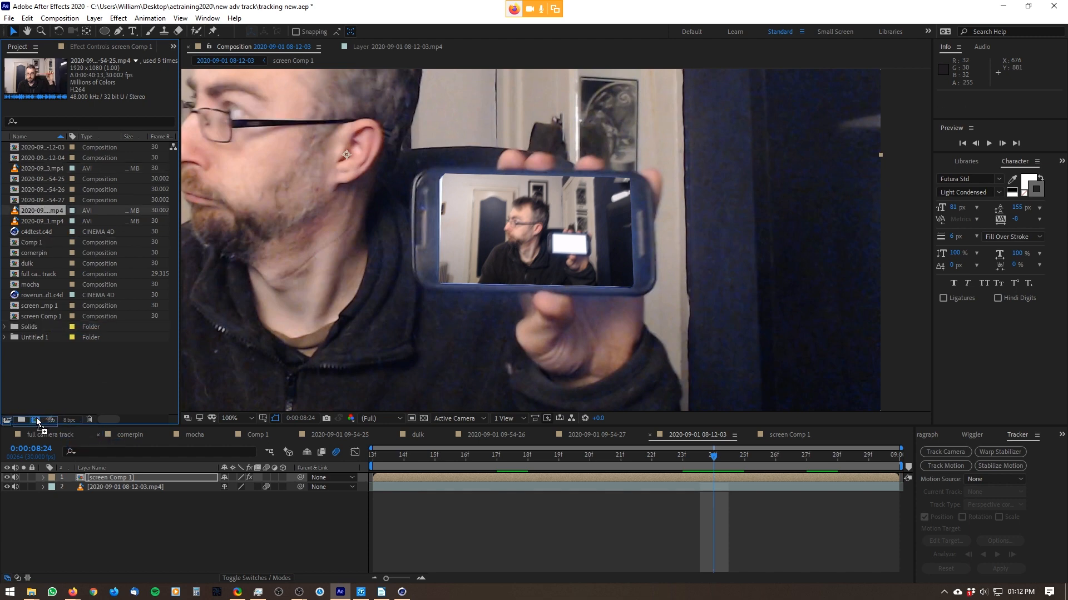
pyautogui.moveTo(436, 462); pyautogui.dragTo(732, 454)
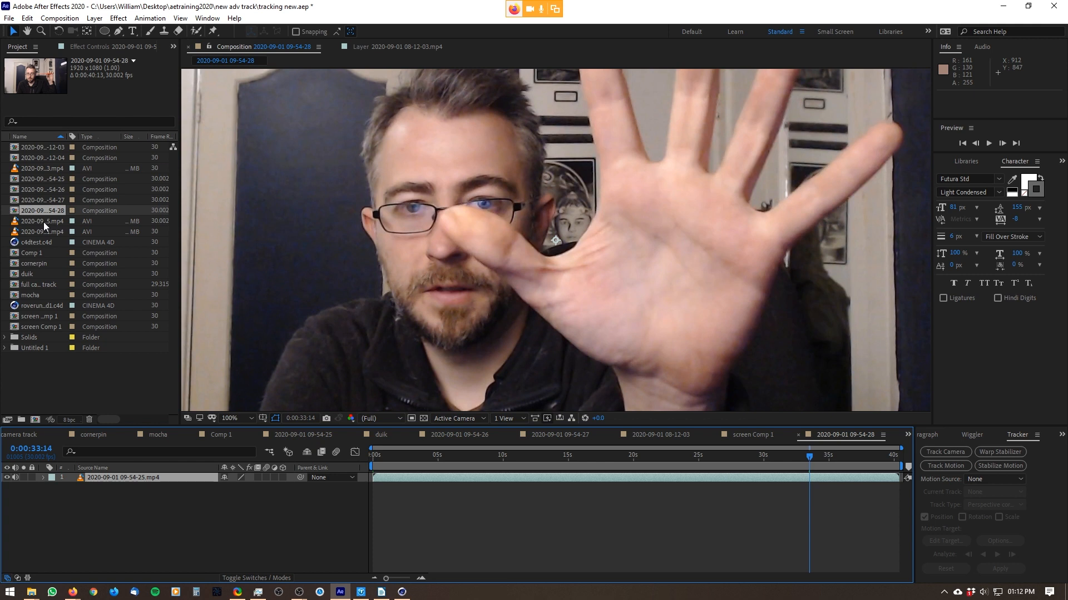
pyautogui.click(43, 222)
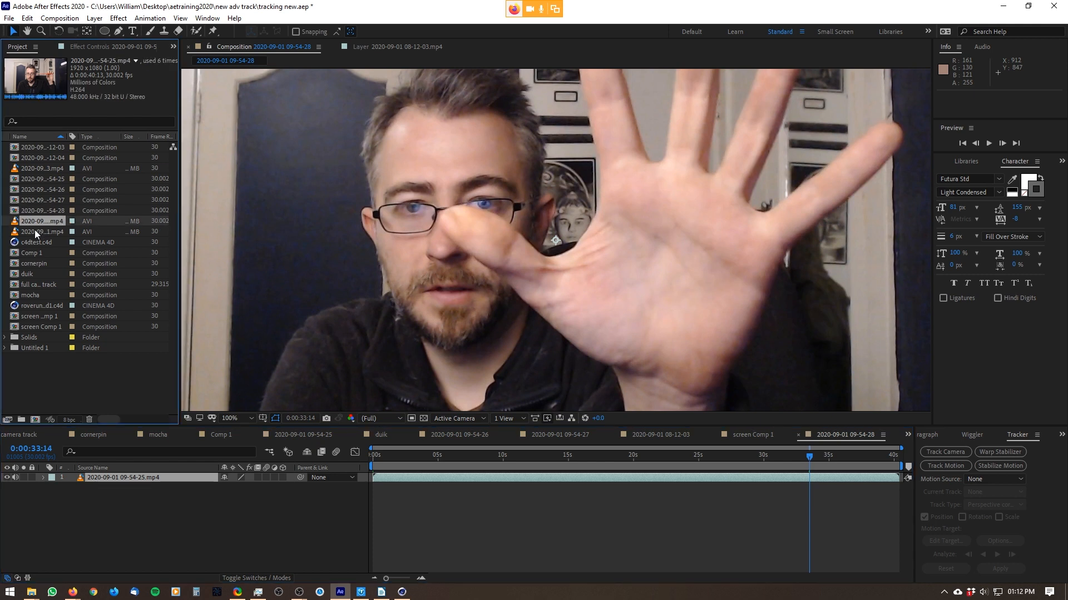
pyautogui.click(37, 168)
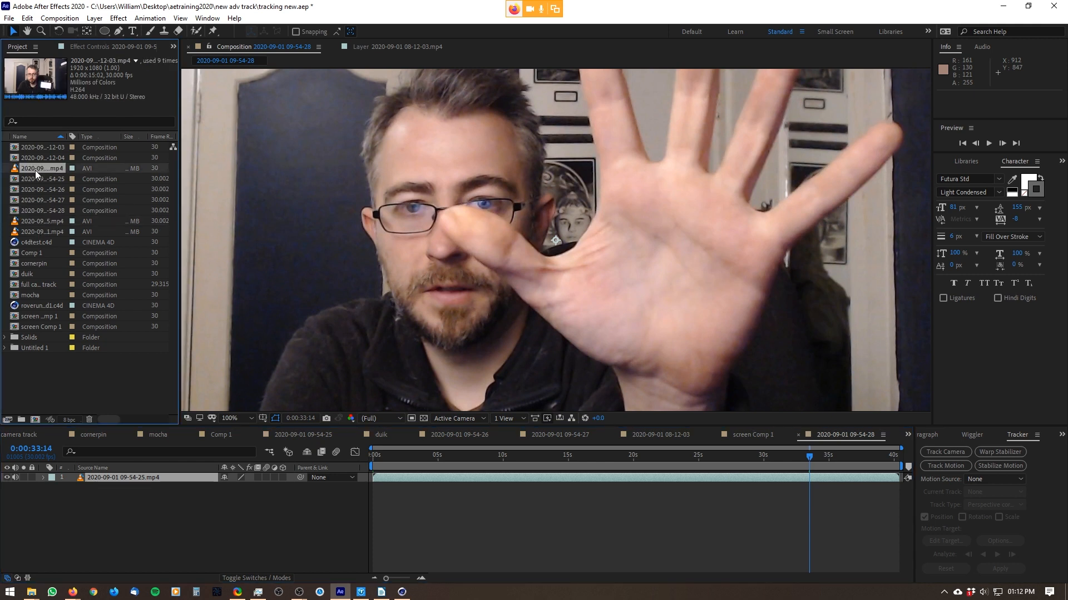
pyautogui.moveTo(35, 170); pyautogui.dragTo(22, 415)
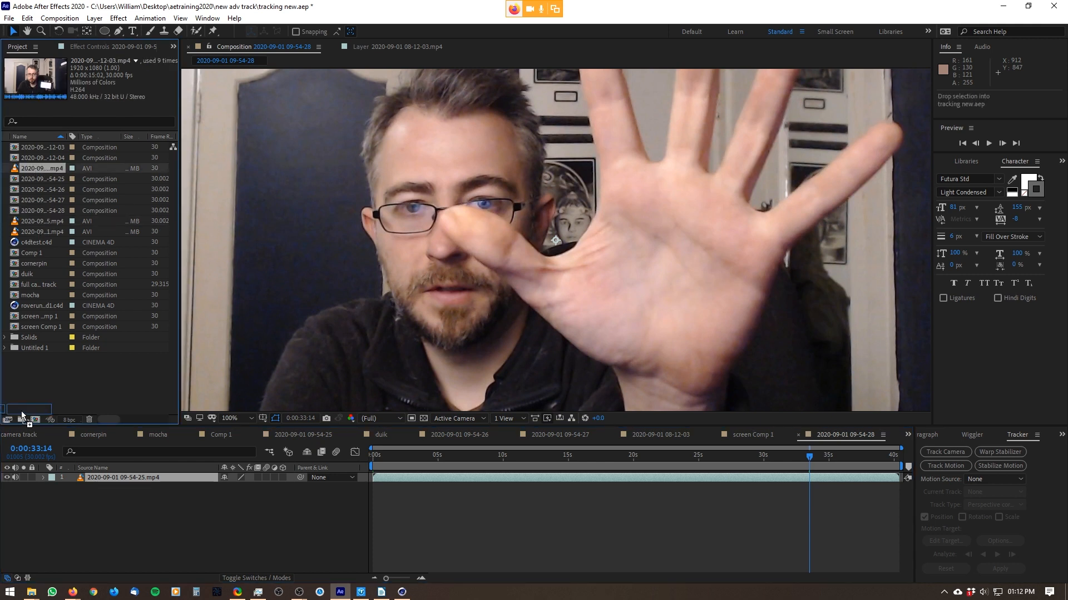
pyautogui.moveTo(22, 415); pyautogui.dragTo(21, 419)
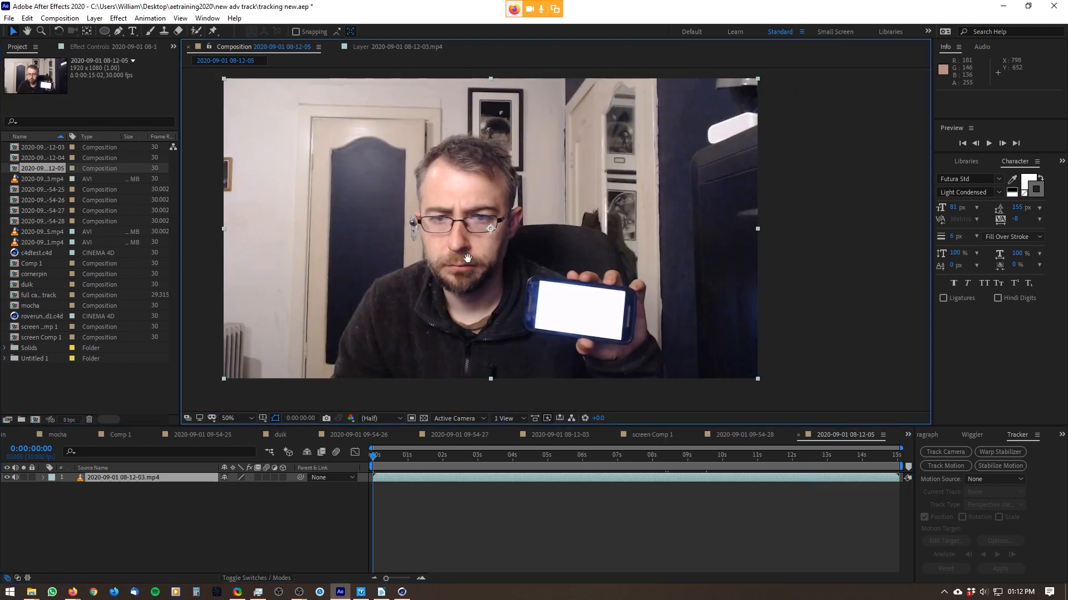
pyautogui.moveTo(467, 258); pyautogui.dragTo(449, 250)
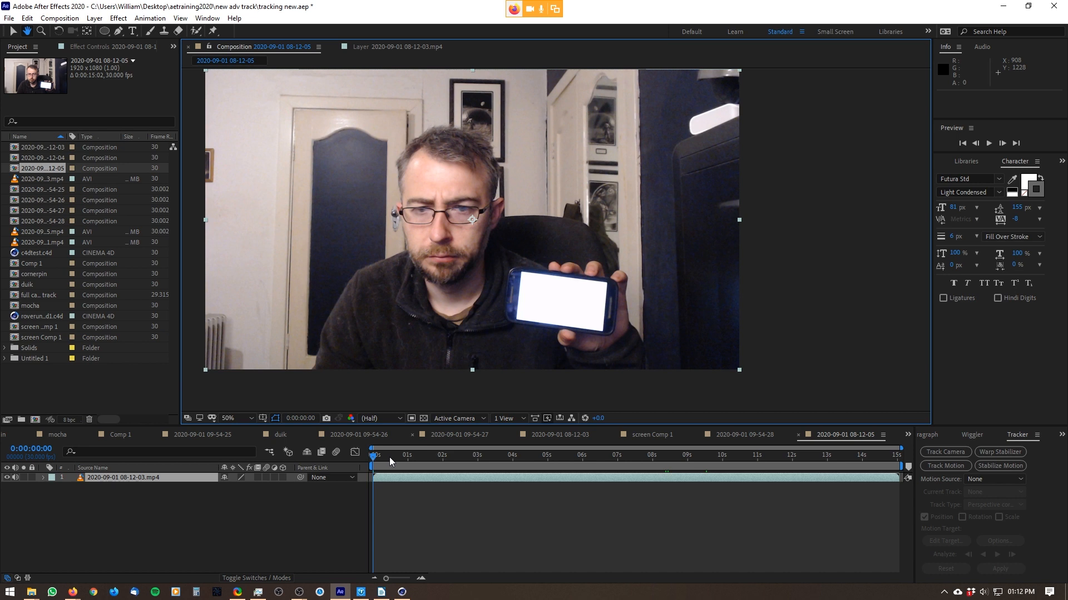
pyautogui.press('v')
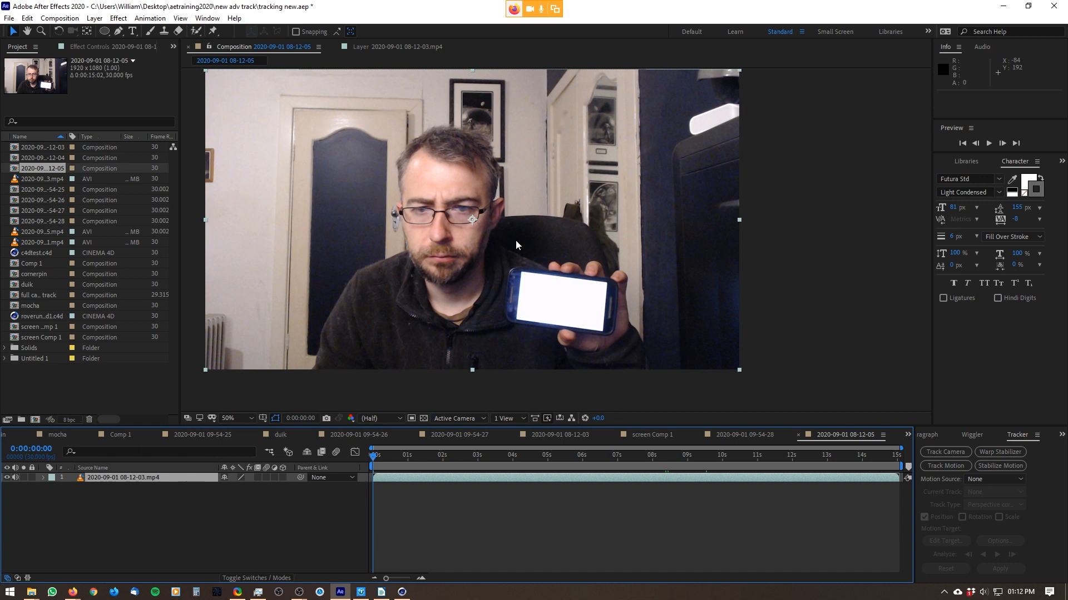
pyautogui.click(179, 18)
pyautogui.click(119, 20)
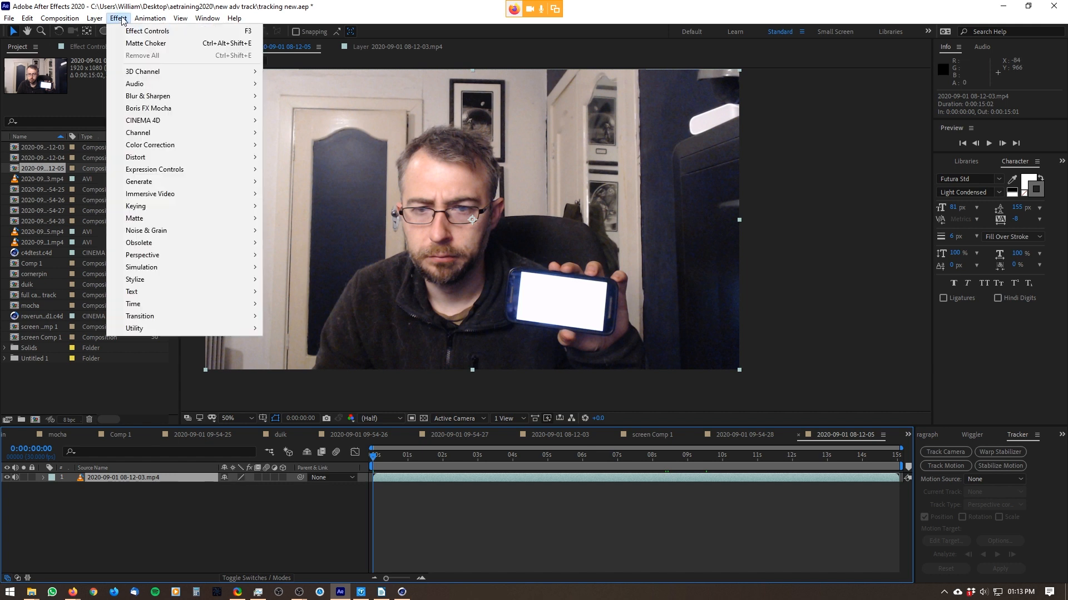
pyautogui.moveTo(137, 113)
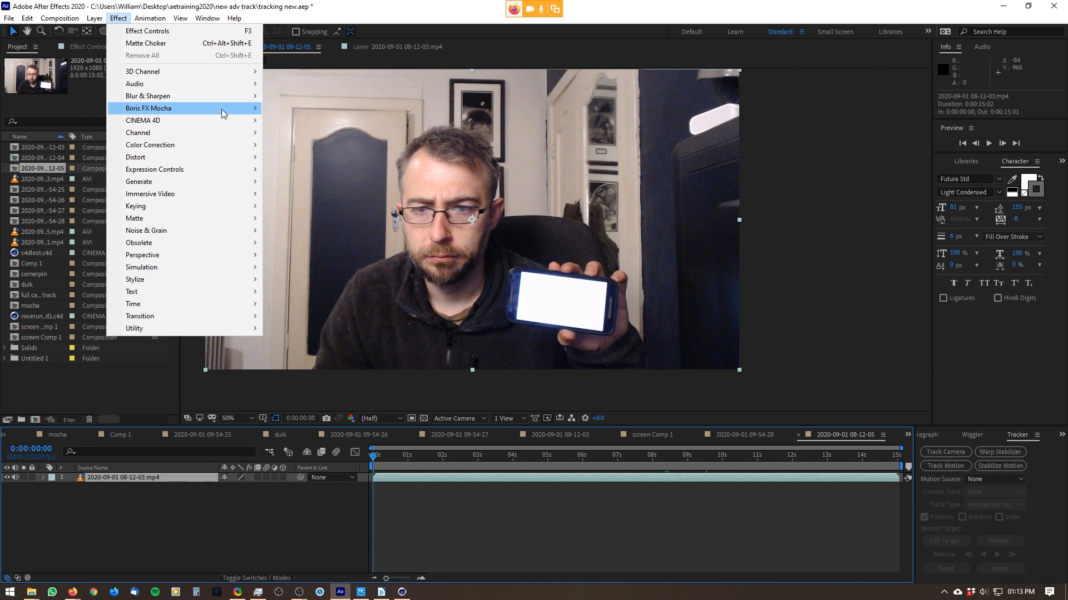
pyautogui.click(287, 113)
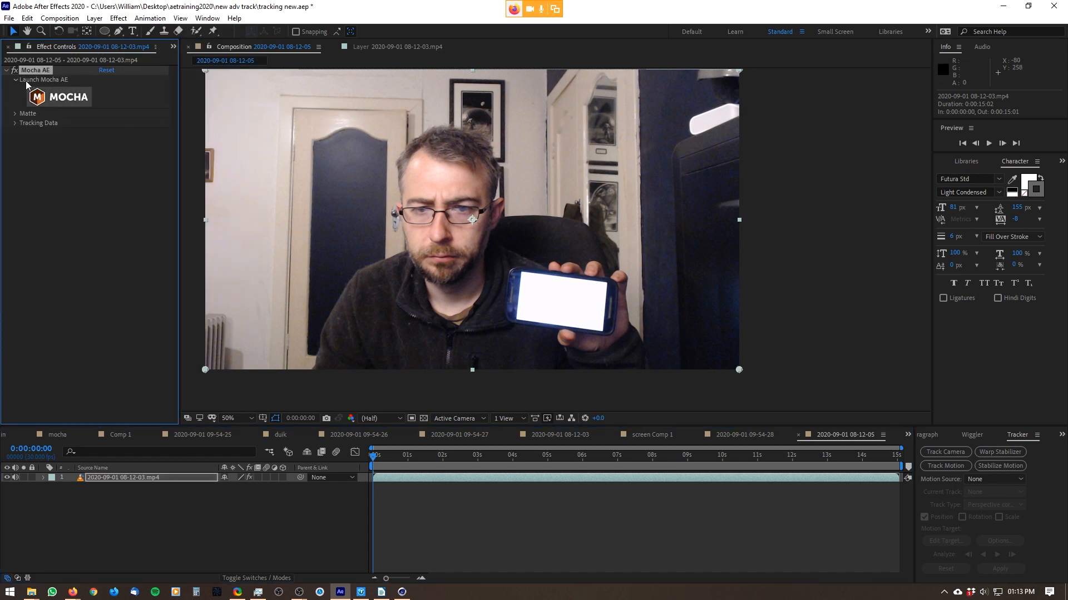
pyautogui.click(67, 93)
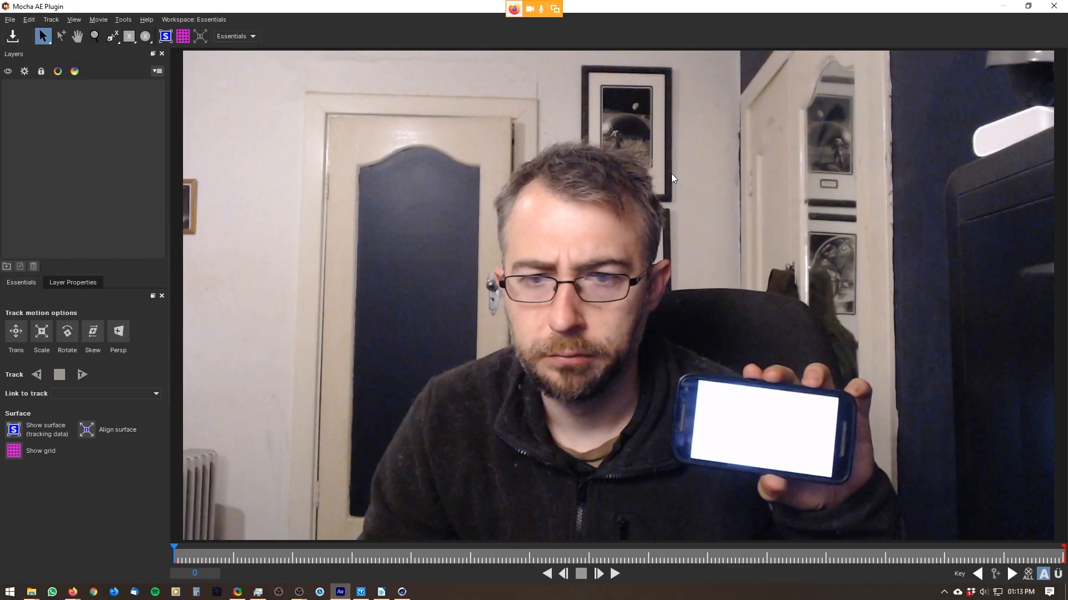
# - Draw a rectangular spline around the handheld phone on frame 0 as a new tracking layer
pyautogui.moveTo(298, 596)
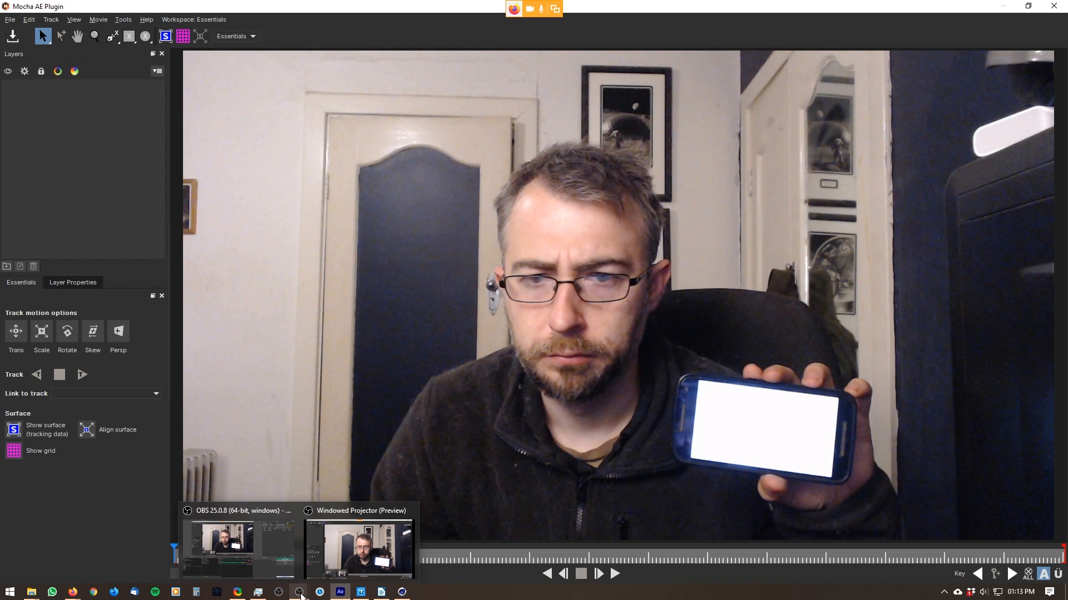
pyautogui.click(70, 203)
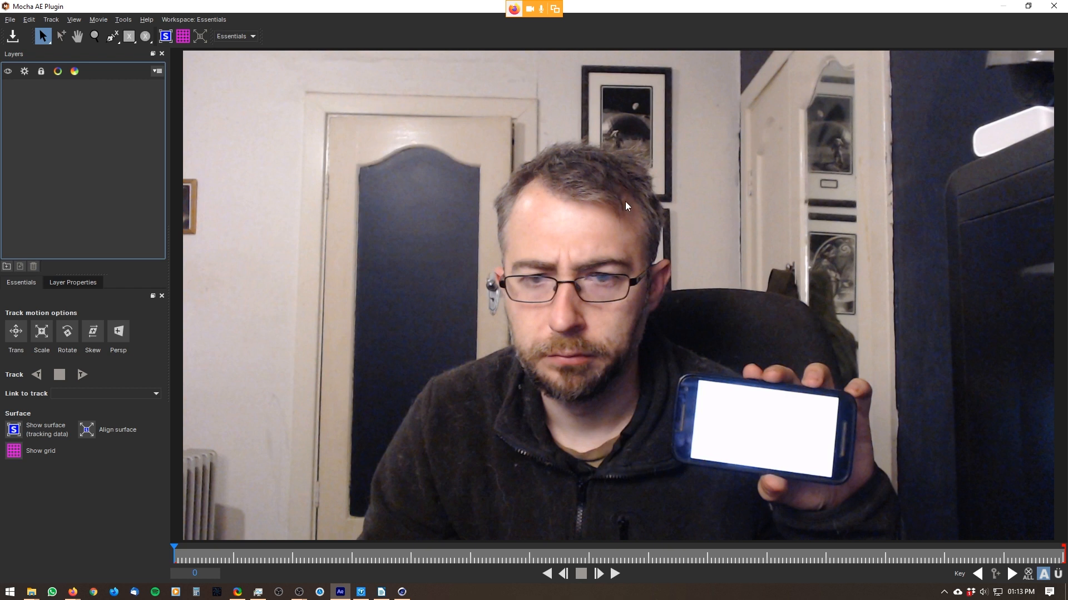
pyautogui.click(129, 37)
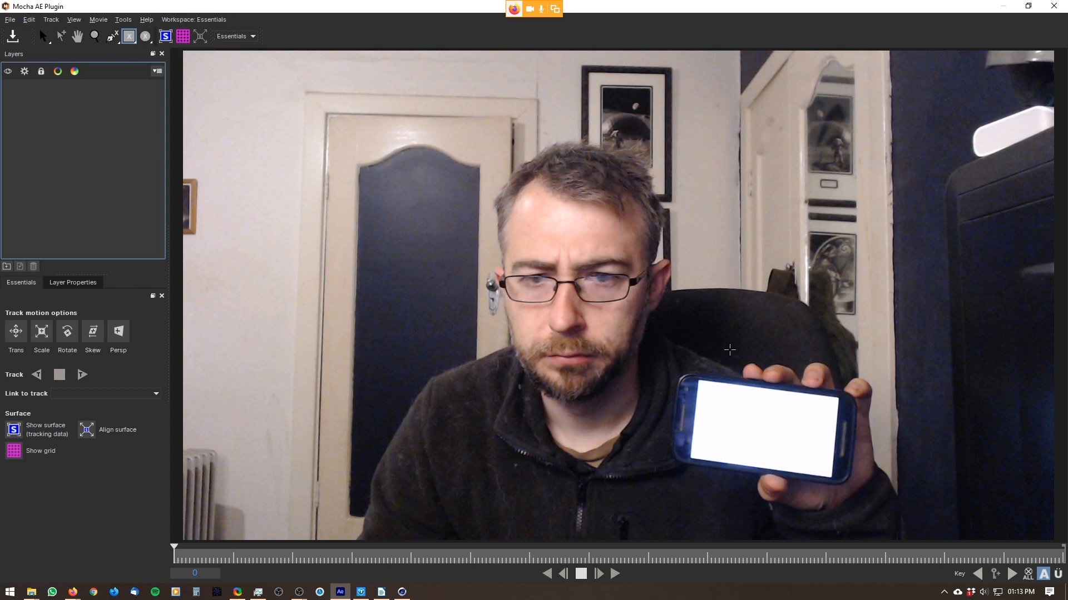
pyautogui.moveTo(680, 367)
pyautogui.mouseDown()
pyautogui.moveTo(724, 424)
pyautogui.moveTo(845, 485)
pyautogui.mouseUp()
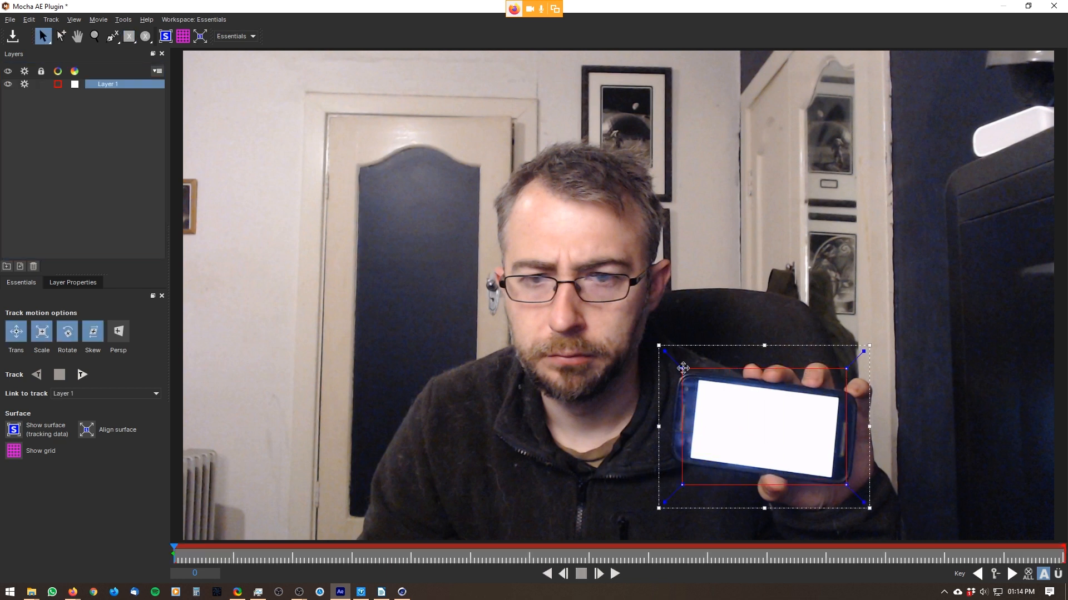
# - Move the rectangle's four corner points onto the corners of the phone's white screen
pyautogui.moveTo(682, 369); pyautogui.dragTo(698, 378)
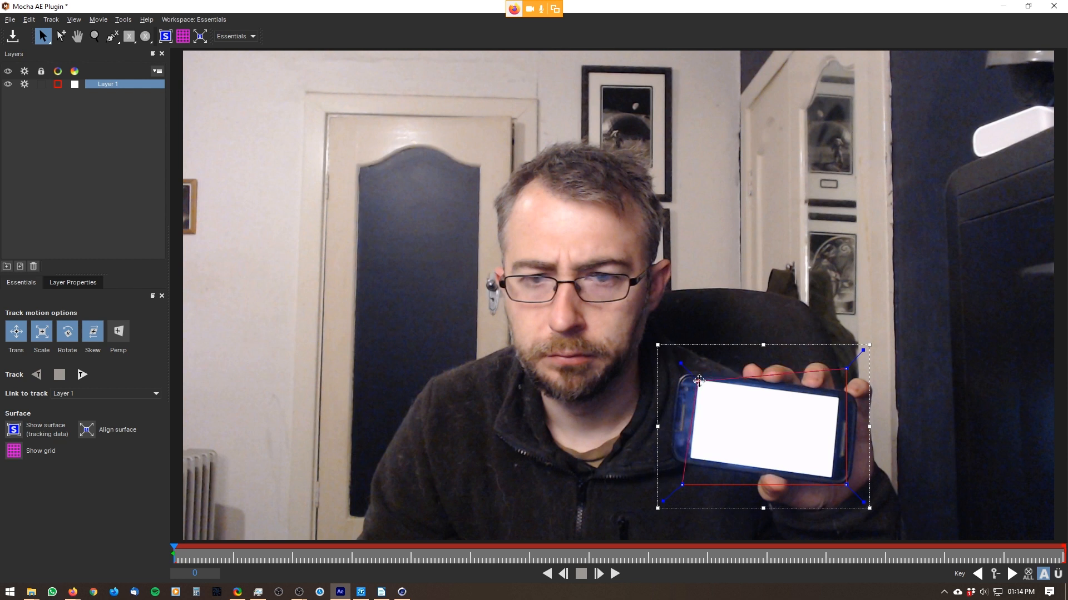
pyautogui.moveTo(846, 369); pyautogui.dragTo(840, 395)
pyautogui.moveTo(846, 485); pyautogui.dragTo(828, 477)
pyautogui.moveTo(682, 485); pyautogui.dragTo(690, 458)
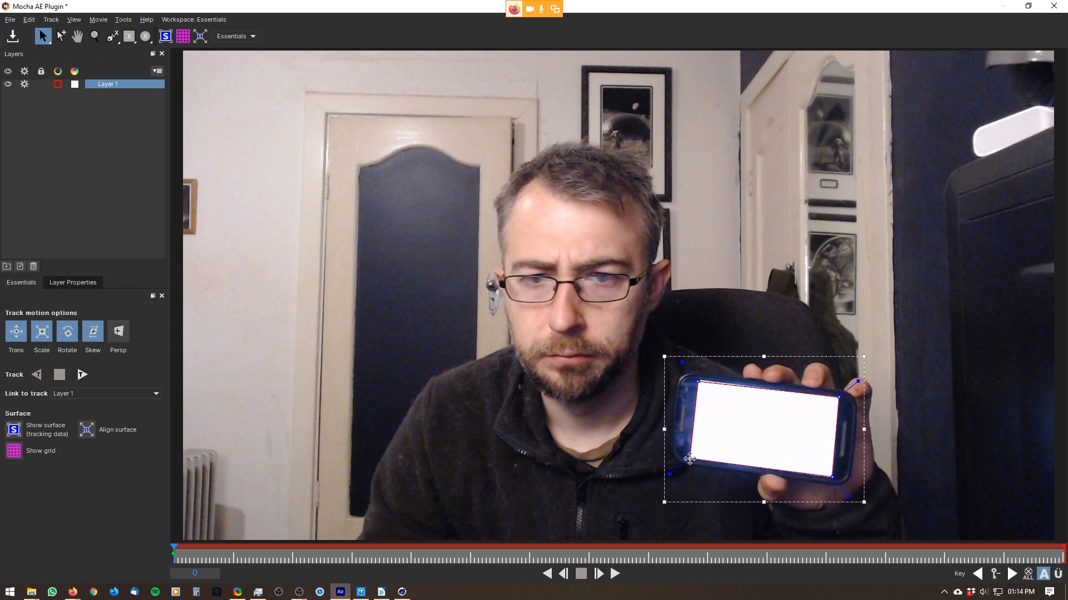
pyautogui.moveTo(700, 379); pyautogui.dragTo(699, 379)
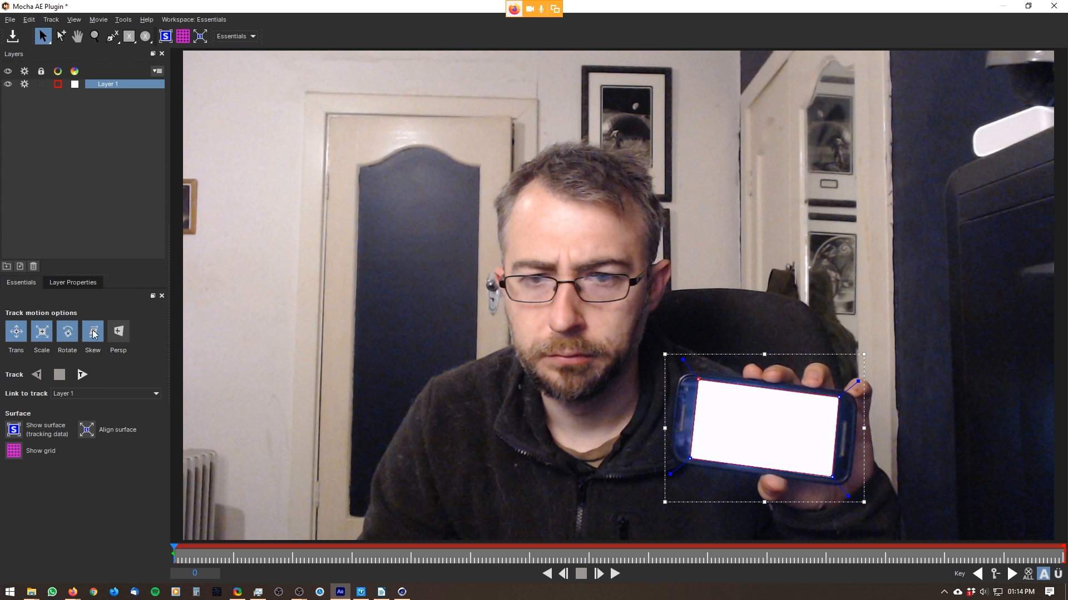
# - Add perspective to the track motion options, track Layer 1 forward from frame 0, and stop at frame 77
pyautogui.click(120, 336)
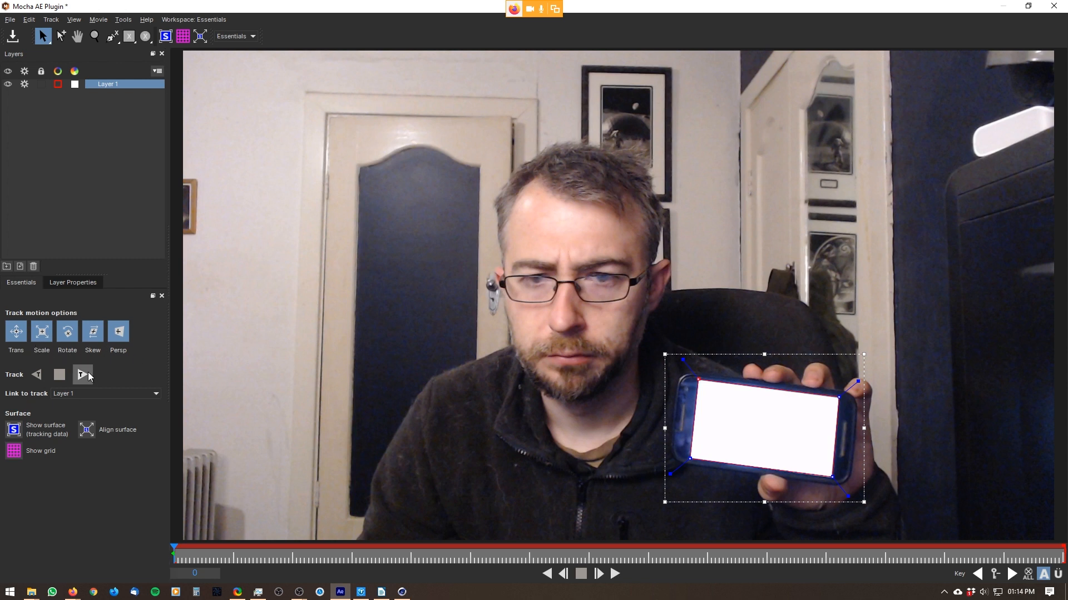
pyautogui.click(84, 374)
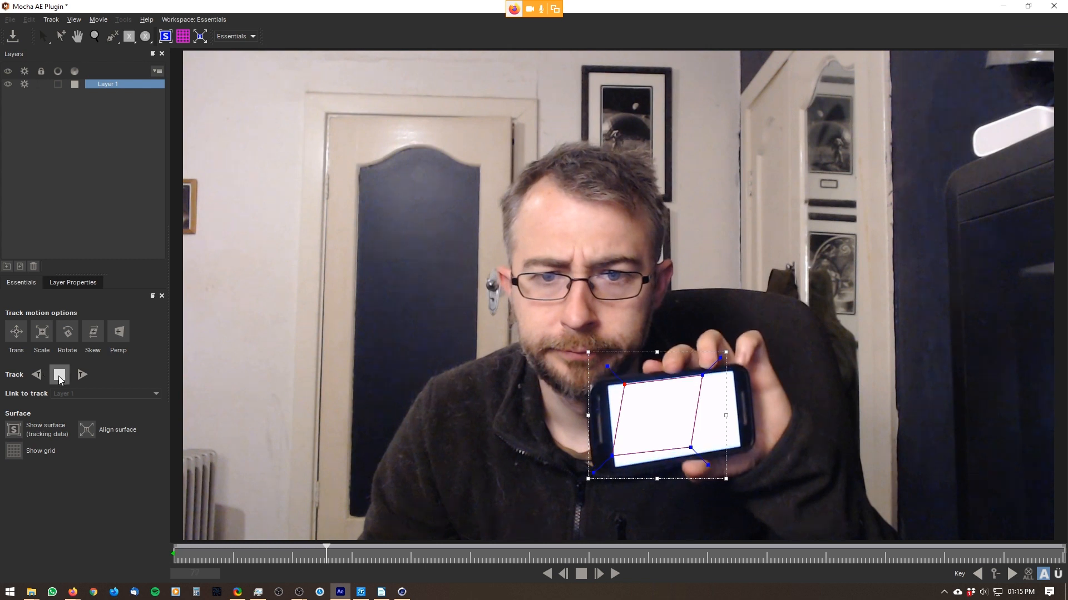
pyautogui.click(60, 374)
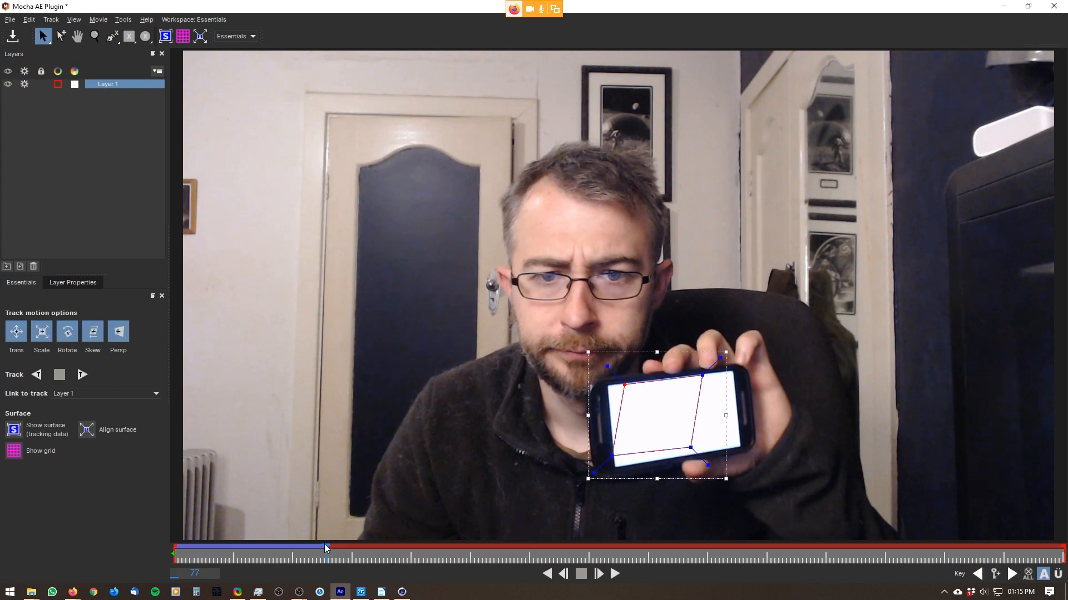
# - Show Layer 1's planar surface and go back through the tracked range to frame 8
pyautogui.click(15, 432)
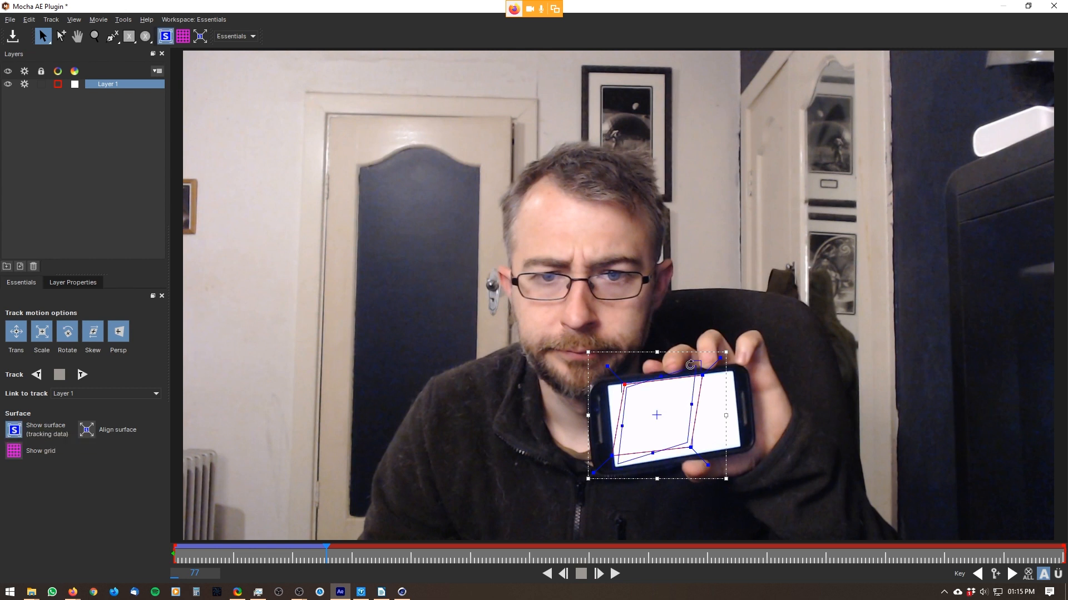
pyautogui.press('Right')
pyautogui.press('Right')
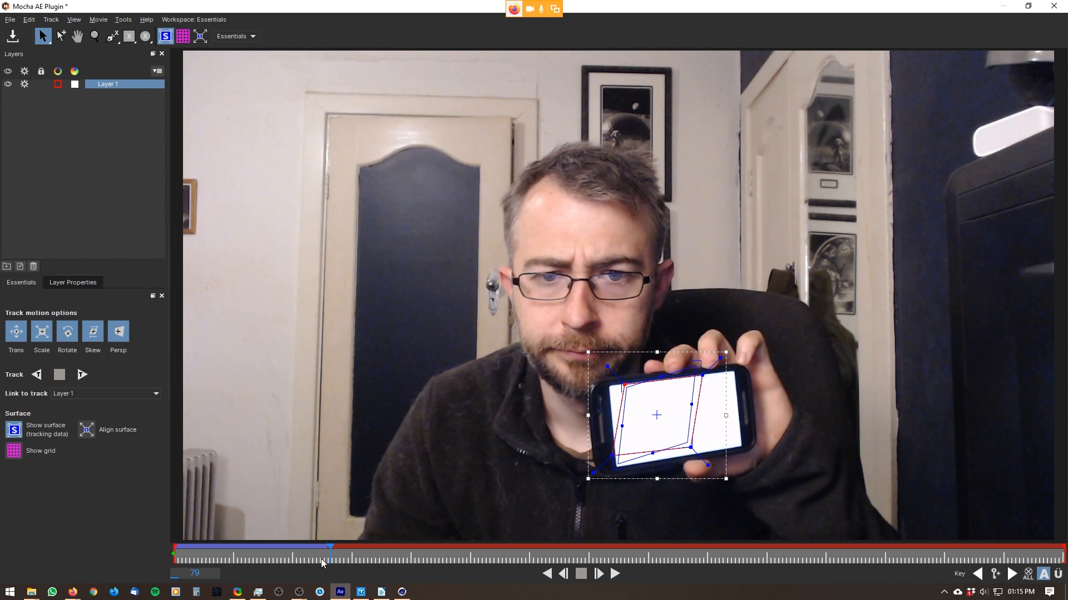
pyautogui.moveTo(321, 563); pyautogui.dragTo(190, 560)
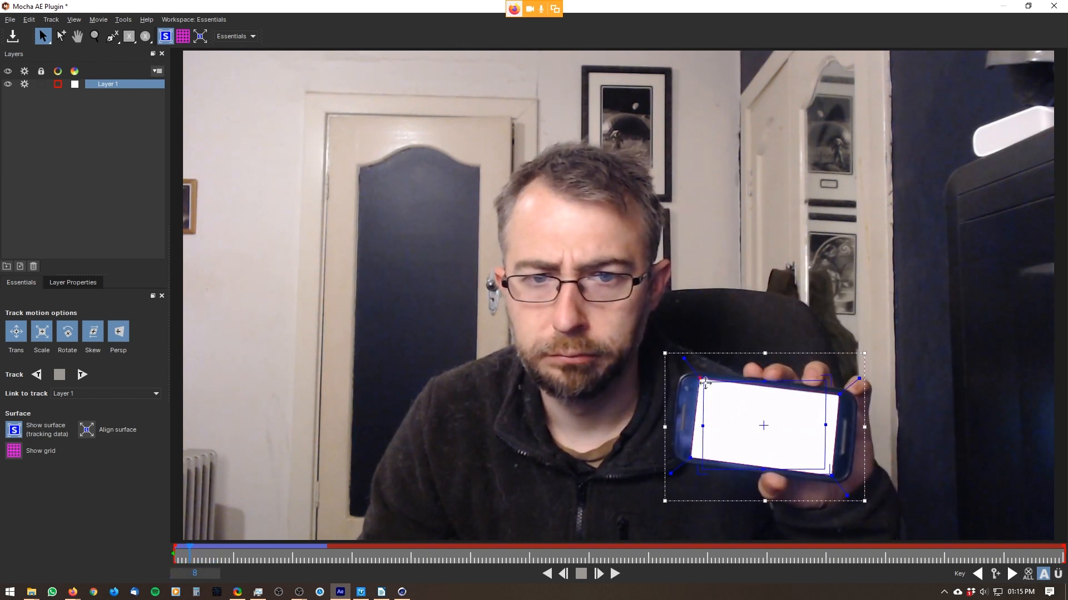
# - Align the four corners of Layer 1's planar surface with the corners of the phone's white screen at frame 8
pyautogui.moveTo(707, 384); pyautogui.dragTo(753, 418)
pyautogui.moveTo(733, 385); pyautogui.dragTo(704, 380)
pyautogui.moveTo(817, 381); pyautogui.dragTo(841, 393)
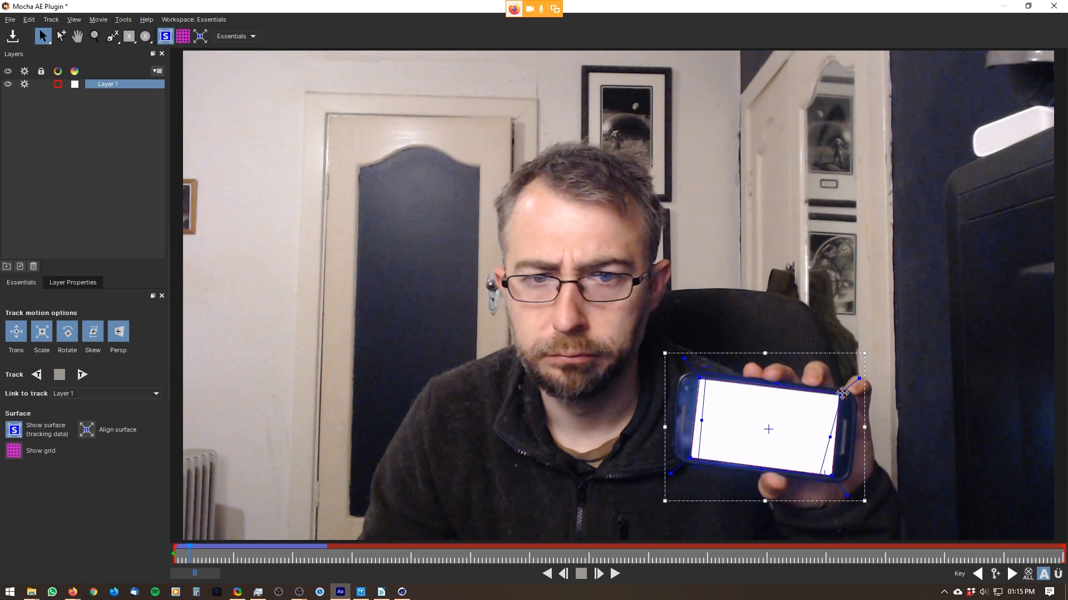
pyautogui.moveTo(817, 474); pyautogui.dragTo(831, 471)
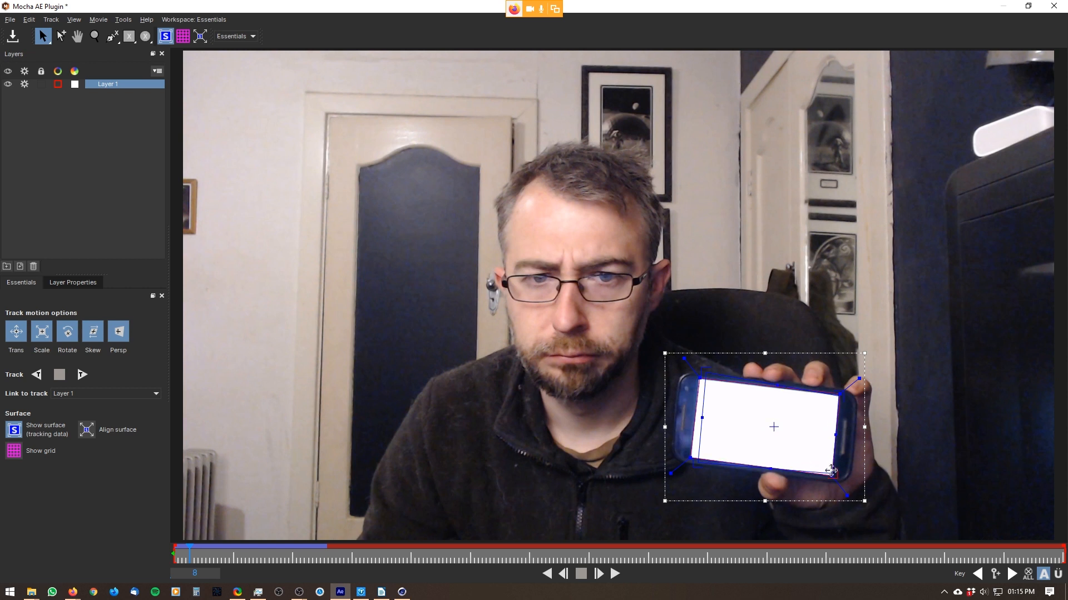
pyautogui.moveTo(698, 464); pyautogui.dragTo(691, 458)
pyautogui.moveTo(697, 374); pyautogui.dragTo(696, 378)
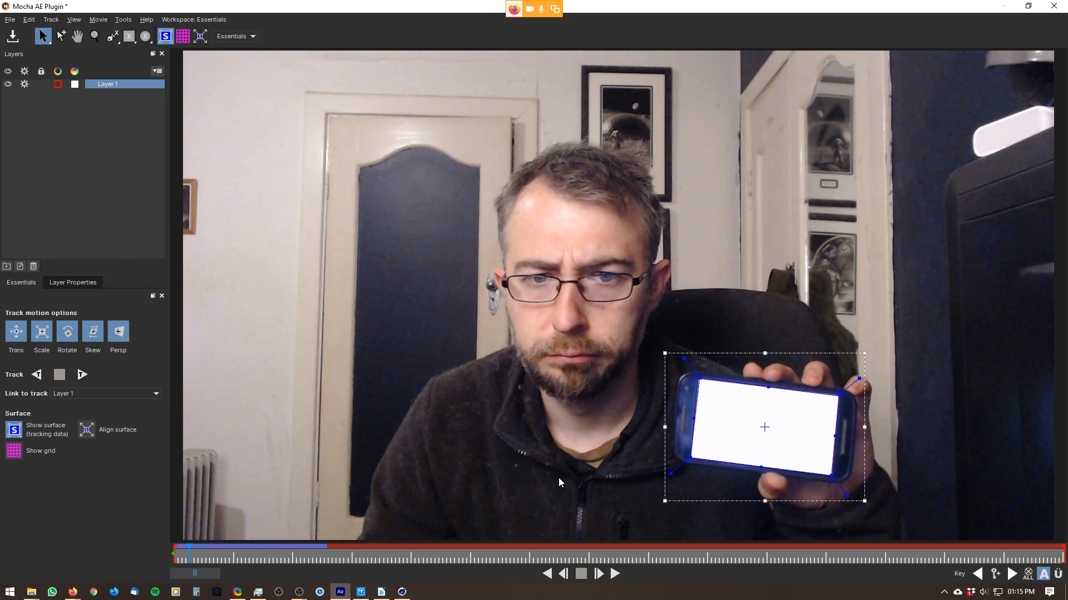
# - Scrub the tracked range up to frame 43 to check the surface, then save the track and close Mocha
pyautogui.moveTo(185, 556); pyautogui.dragTo(256, 565)
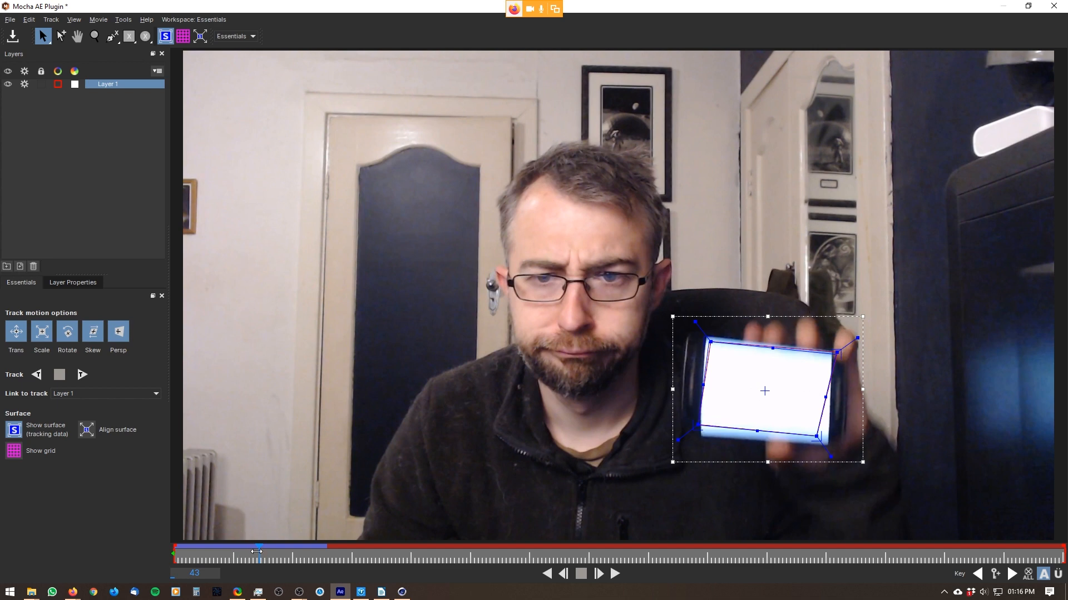
pyautogui.moveTo(256, 552); pyautogui.dragTo(233, 570)
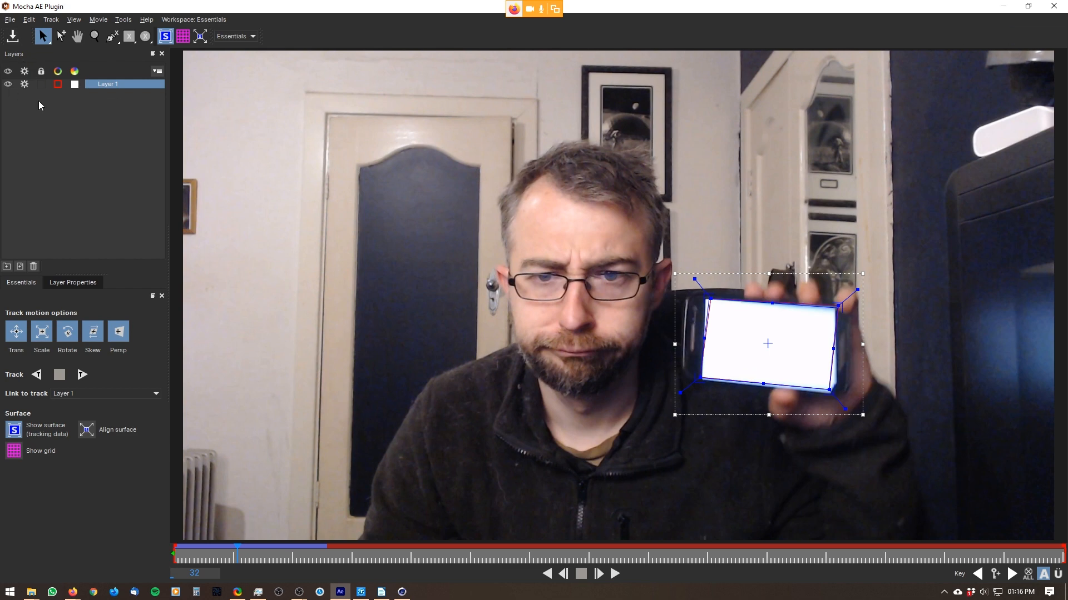
pyautogui.click(1053, 7)
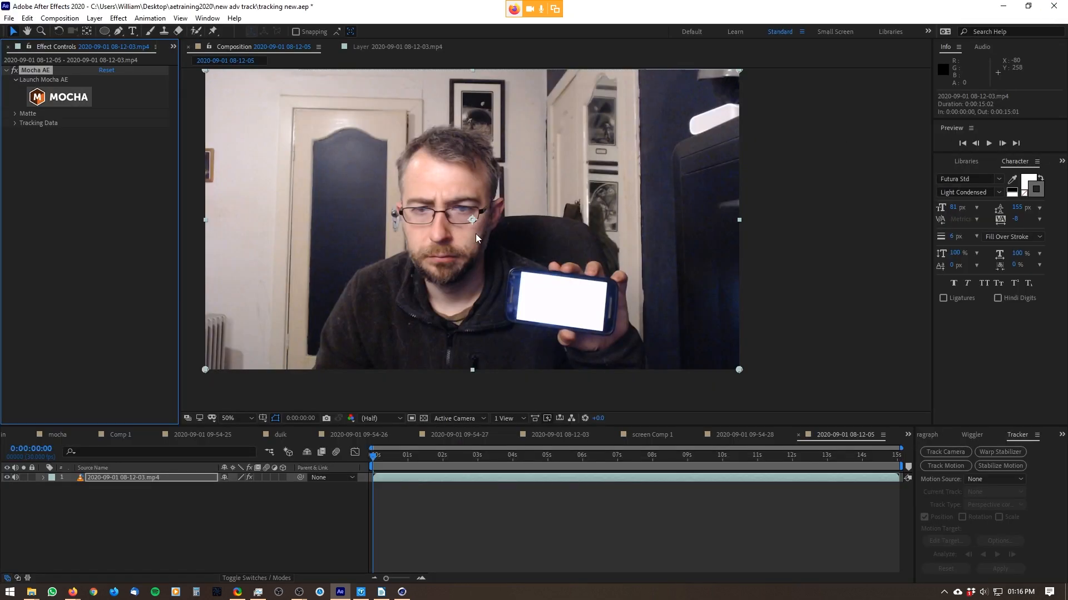
pyautogui.click(154, 521)
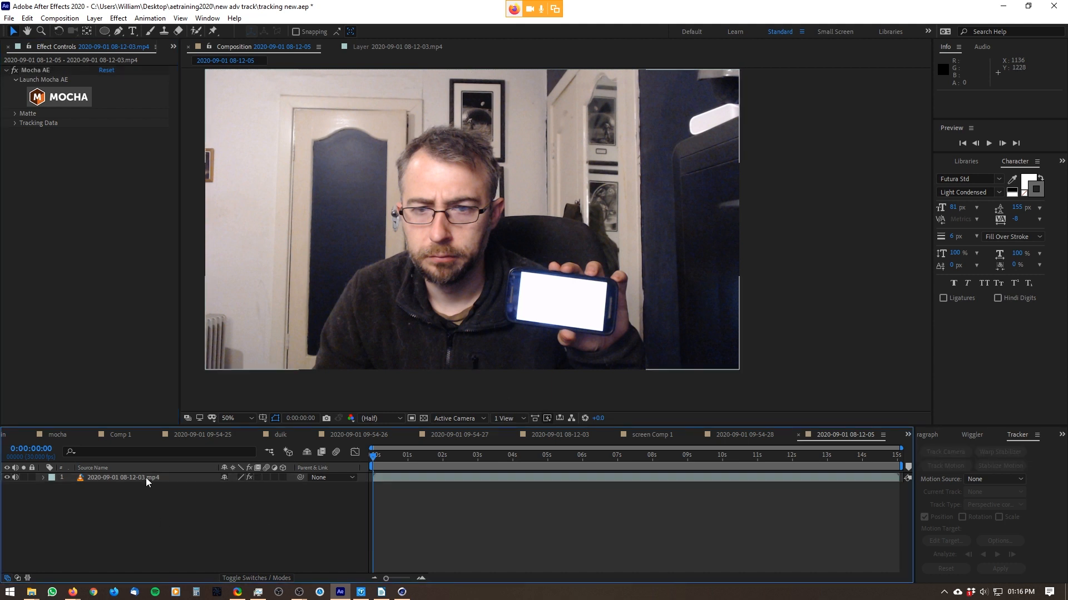
pyautogui.click(148, 479)
pyautogui.hotkey('ctrl', 'd')
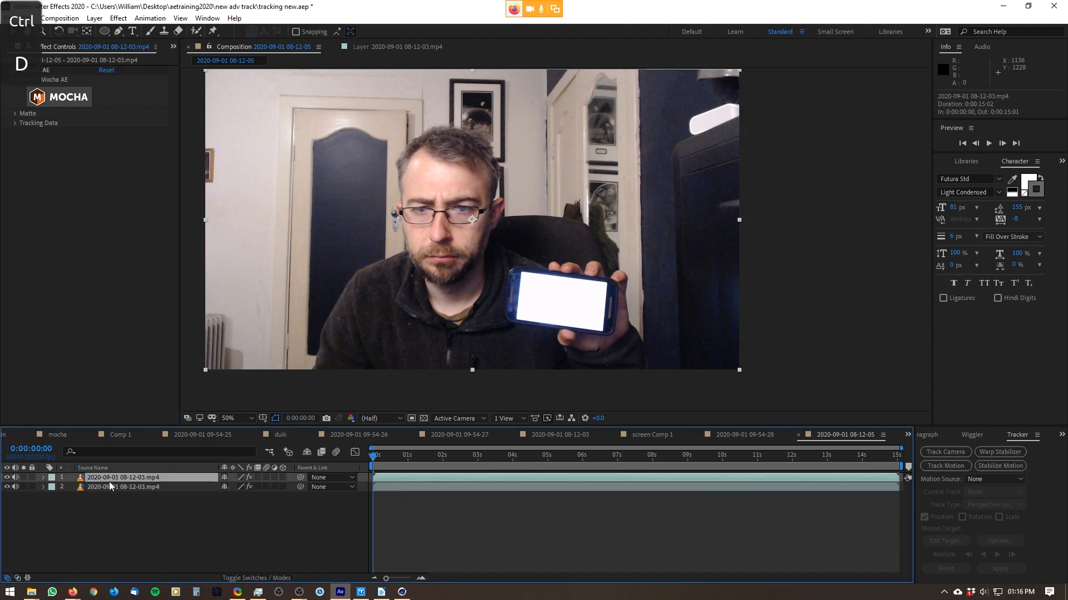
pyautogui.click(34, 85)
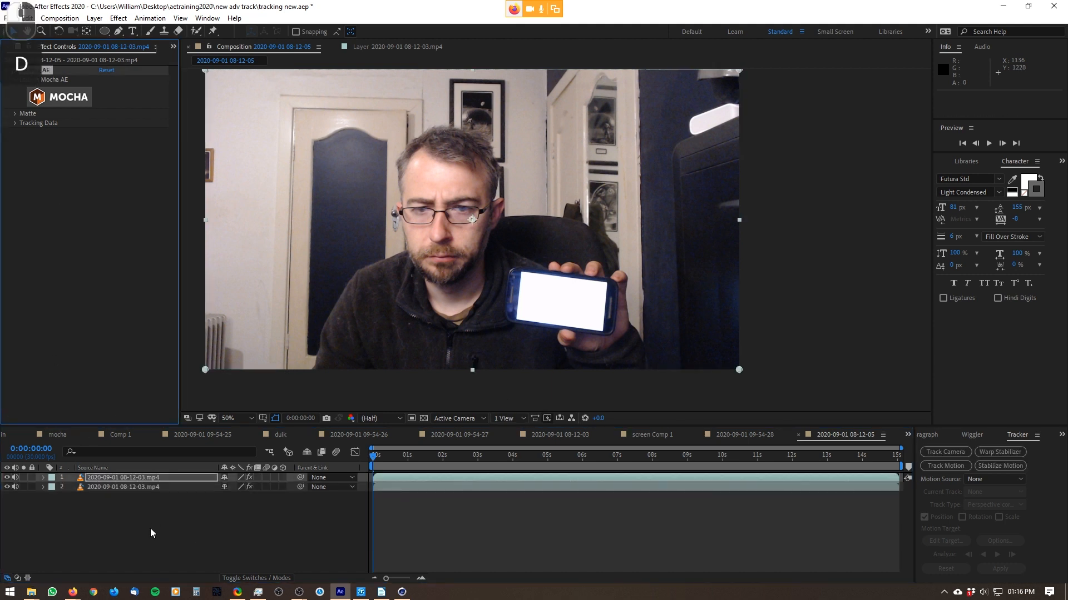
pyautogui.press('Delete')
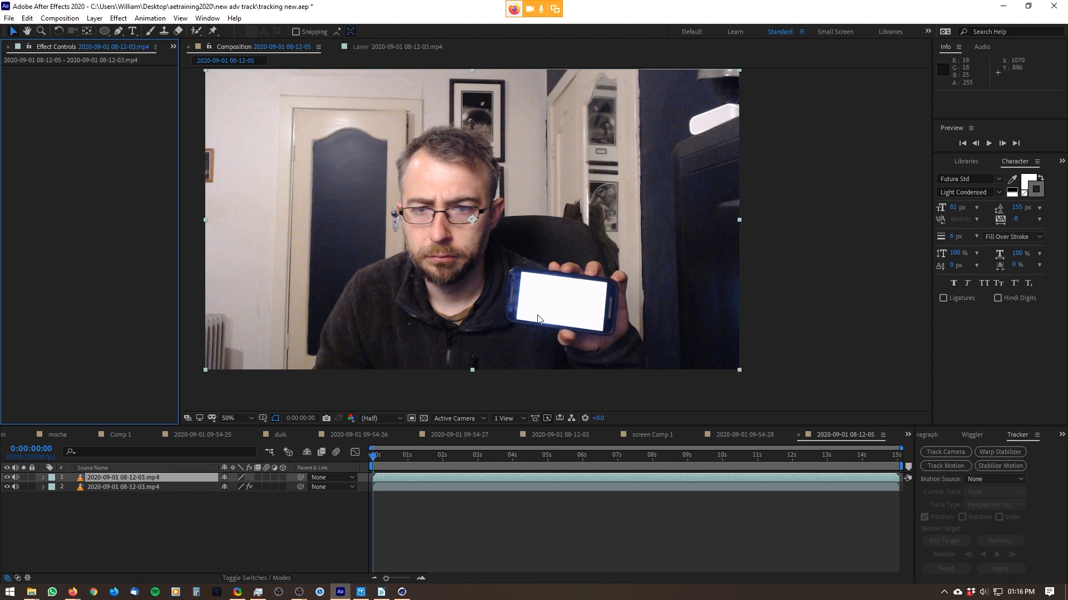
# - Rename the upper copy of the footage layer as screen
pyautogui.click(203, 477)
pyautogui.press('Return')
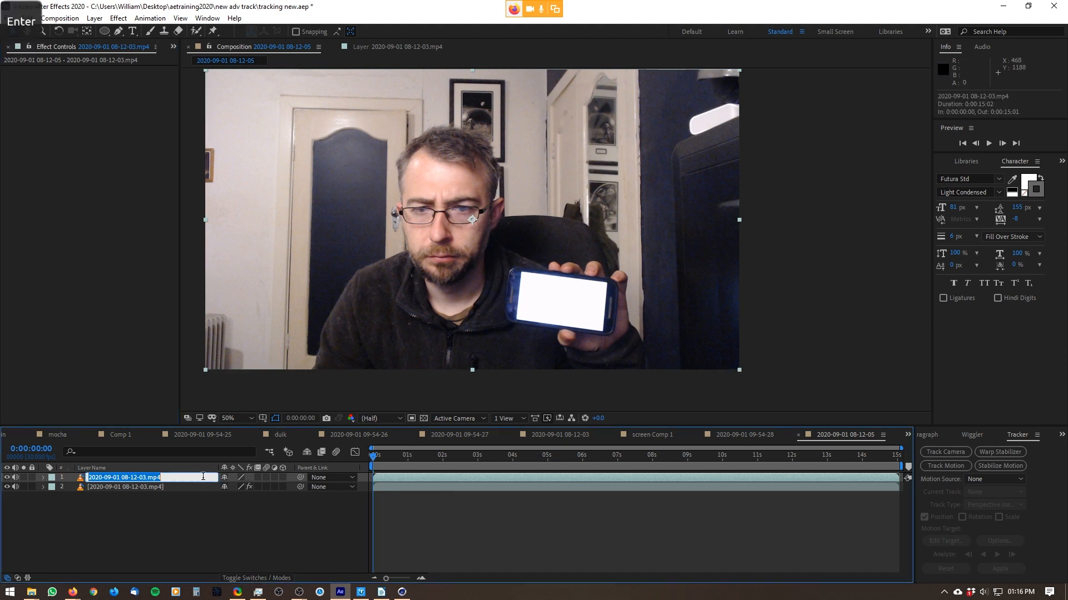
pyautogui.write('screen')
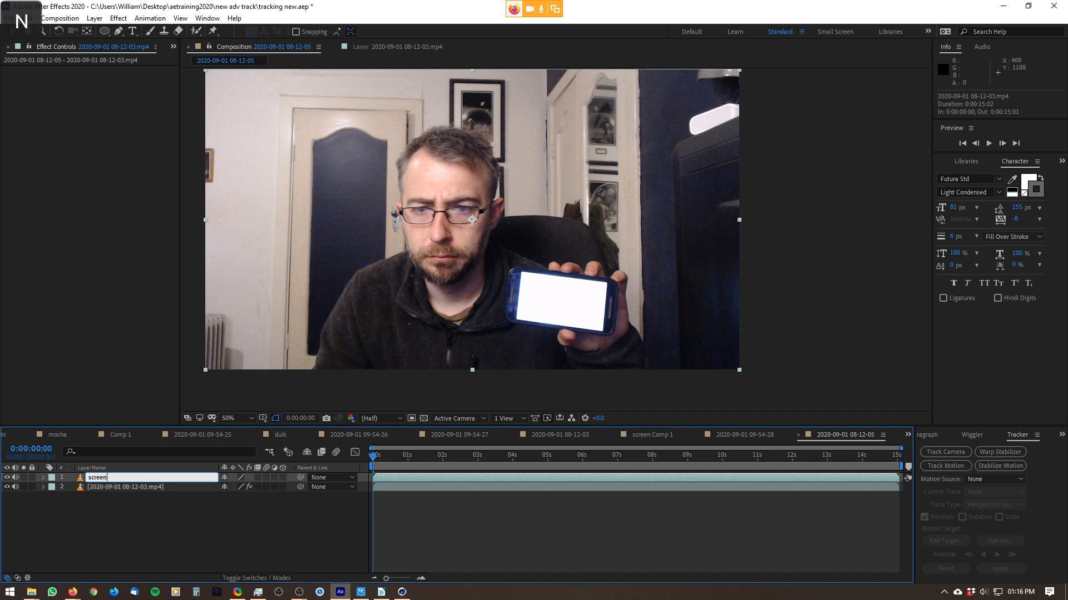
pyautogui.press('Return')
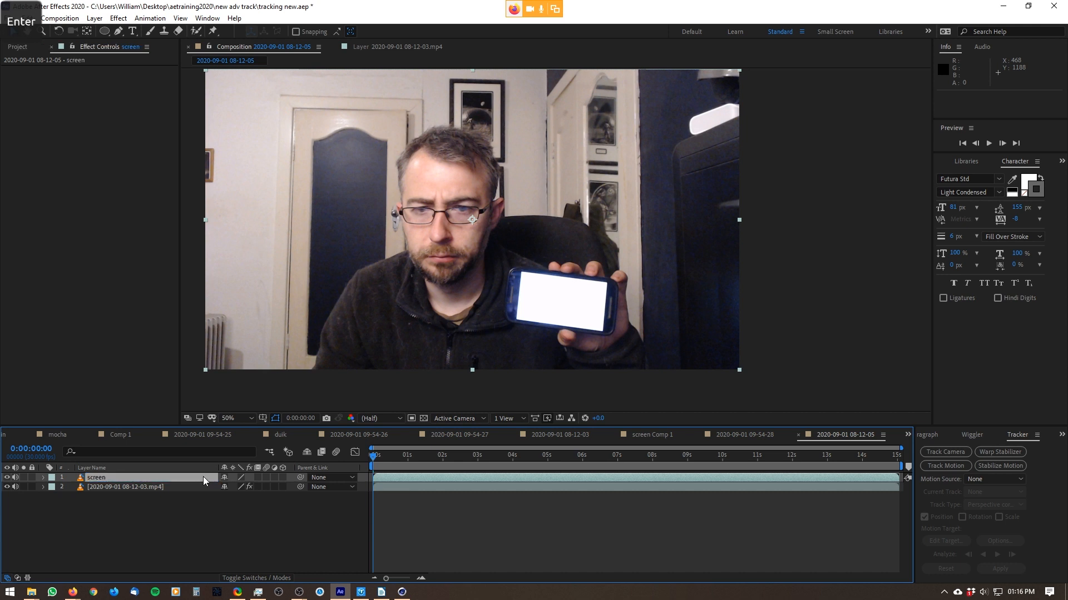
# - Create track data from Layer 1 in the Mocha AE effect on the lower footage layer
pyautogui.click(188, 487)
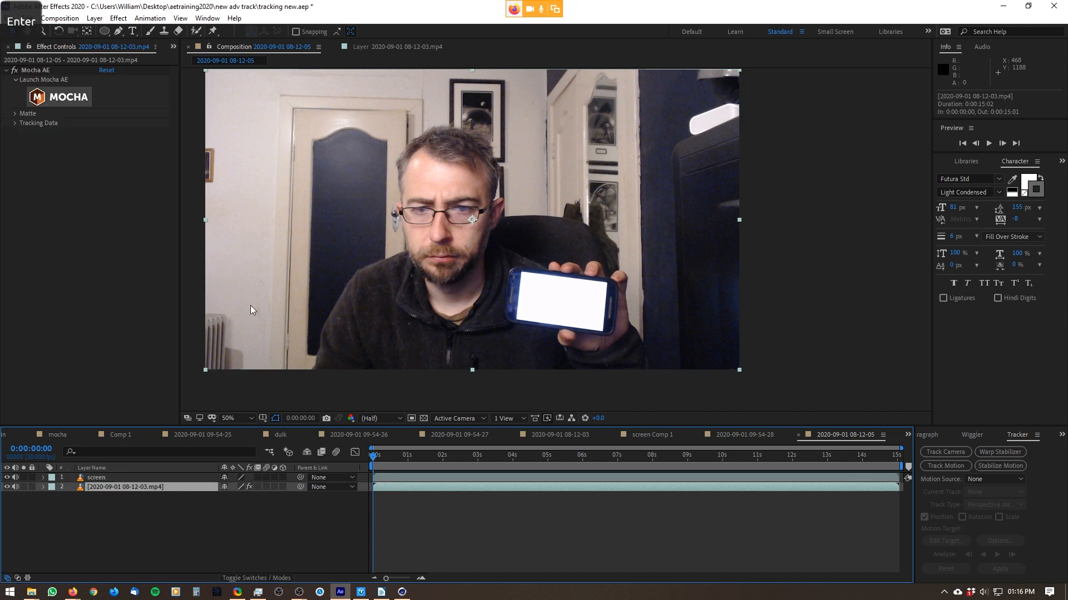
pyautogui.click(15, 123)
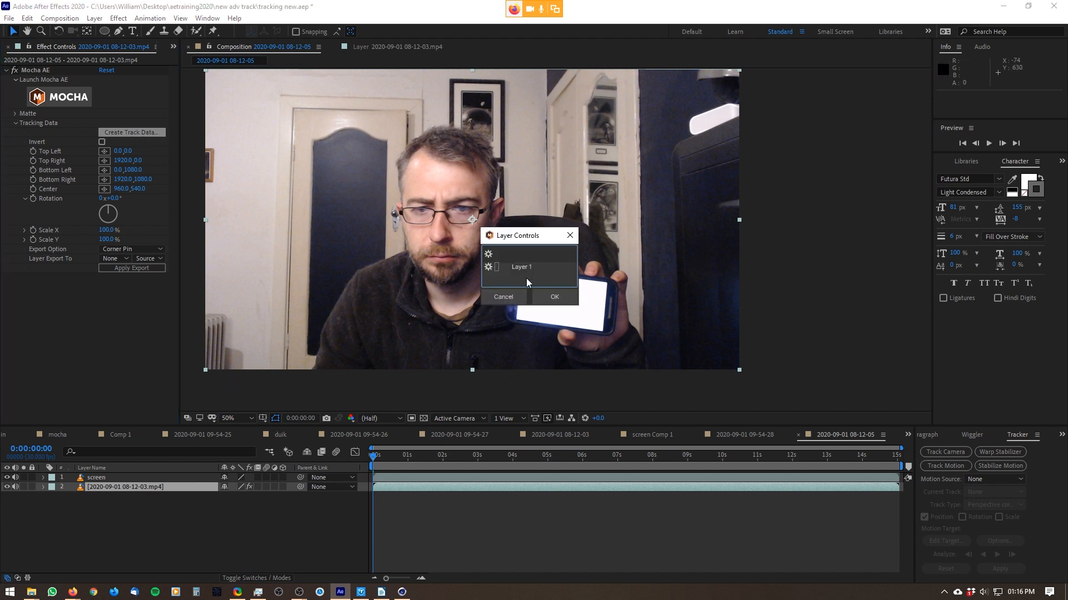
pyautogui.click(524, 269)
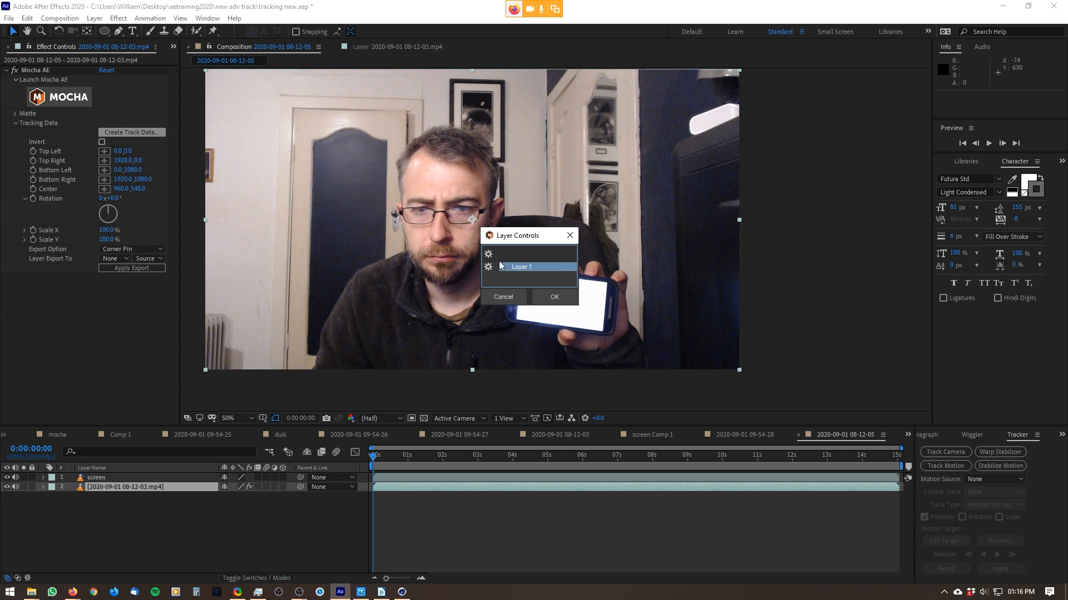
pyautogui.click(553, 299)
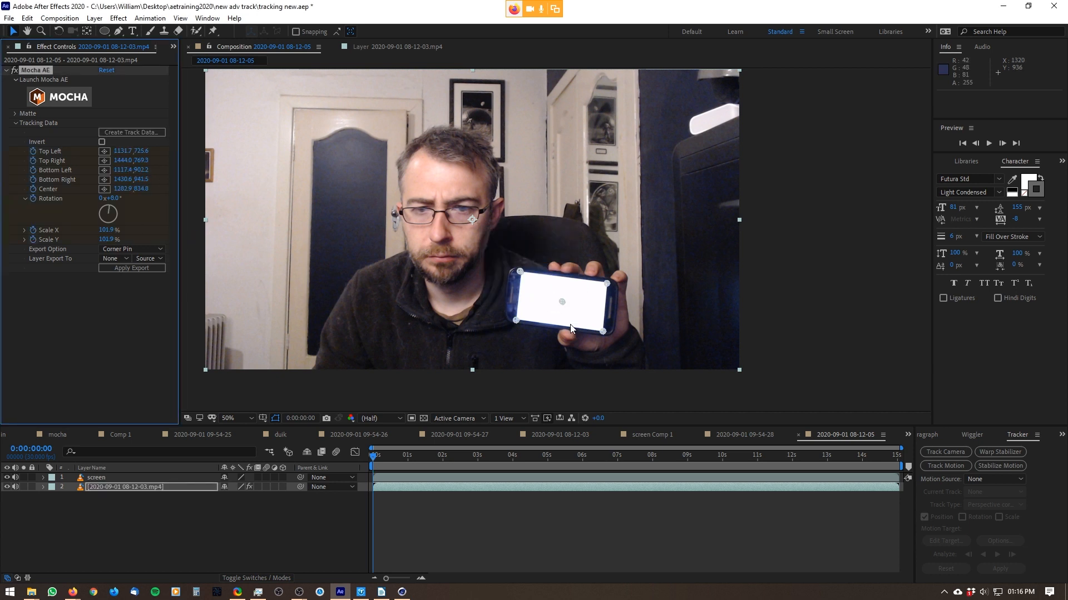
# - Export the Mocha tracking data to the screen layer as Corner Pin (Support Motion Blur) and apply it
pyautogui.scroll(1, 633, 309)
pyautogui.press('space')
pyautogui.moveTo(561, 318); pyautogui.dragTo(566, 216)
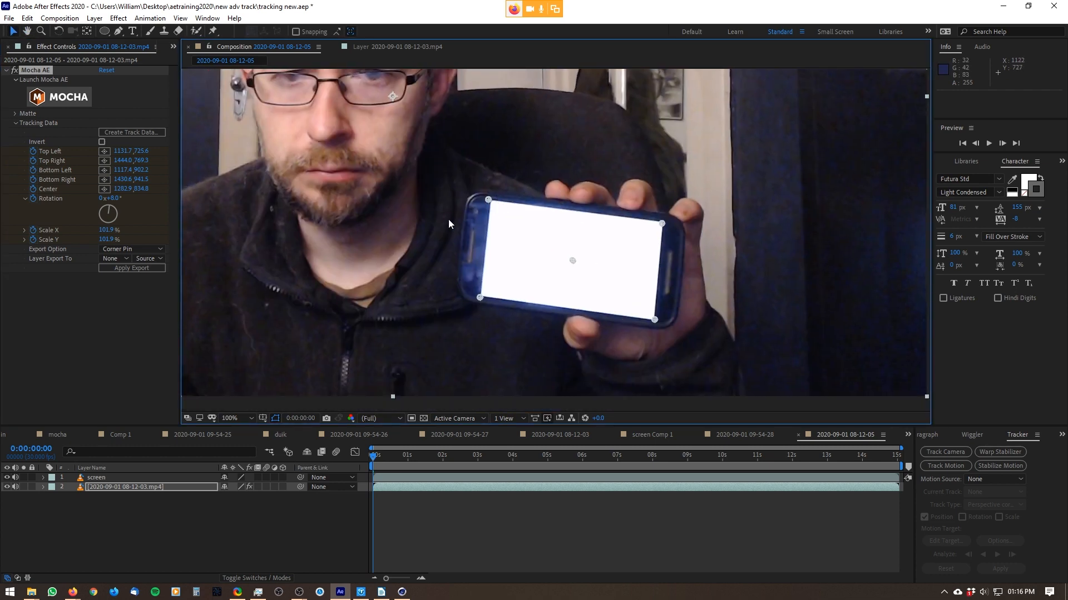
pyautogui.click(118, 259)
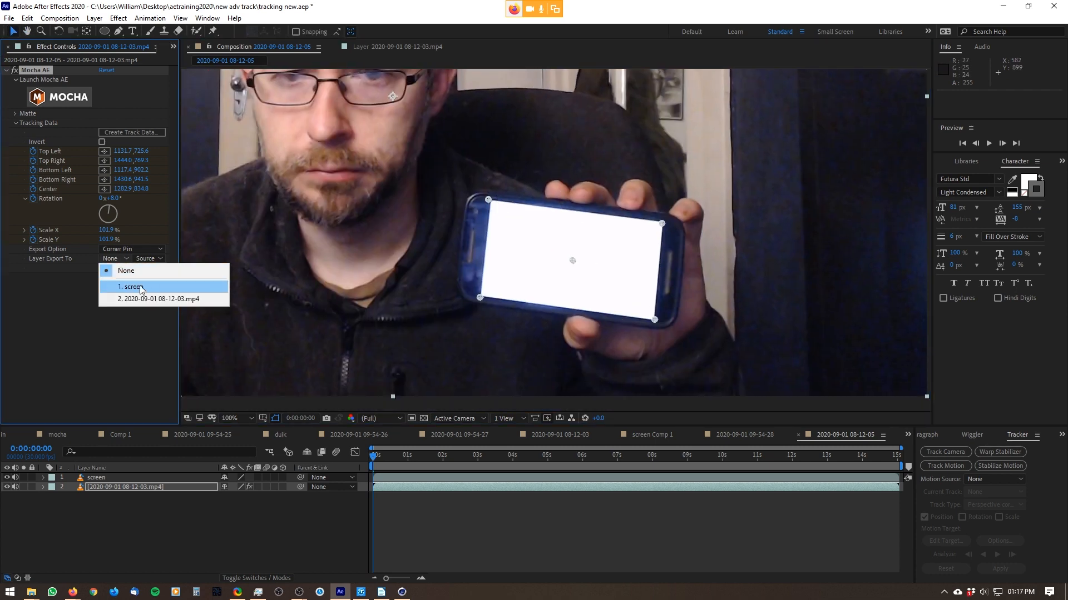
pyautogui.click(128, 273)
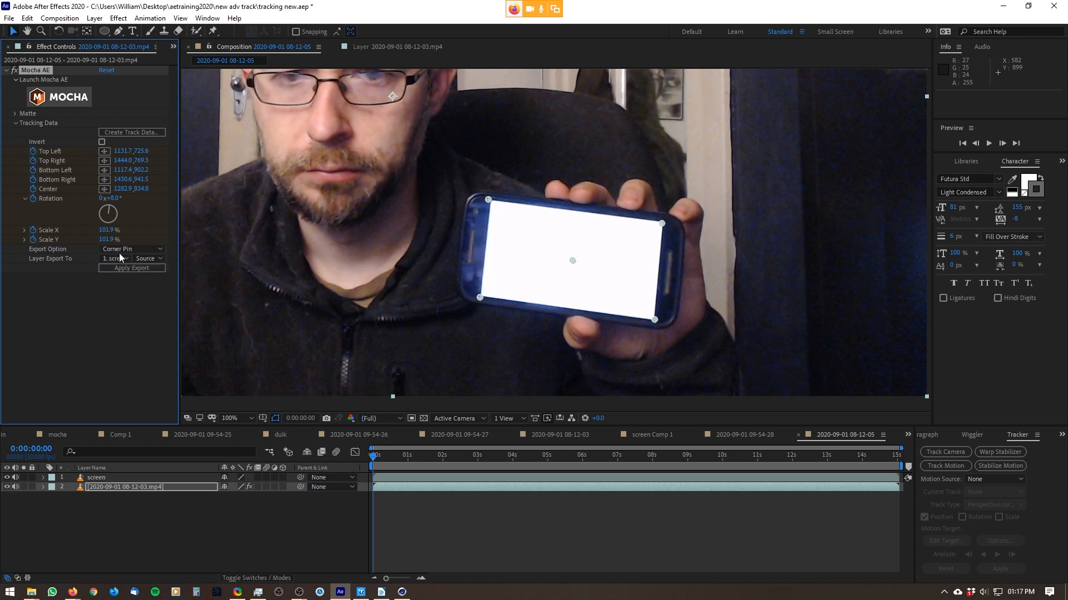
pyautogui.click(129, 249)
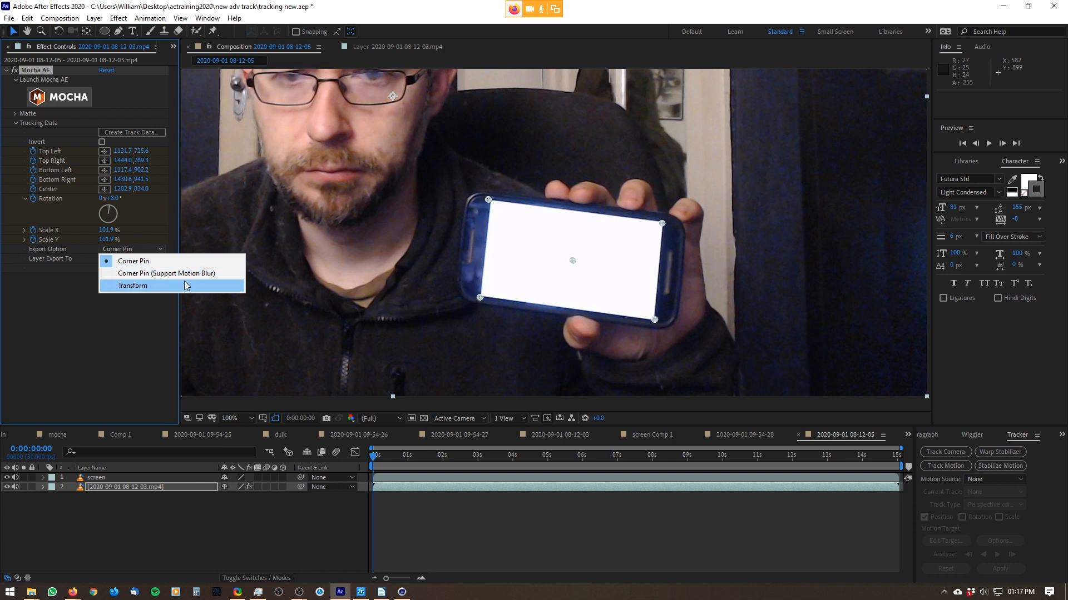
pyautogui.click(160, 262)
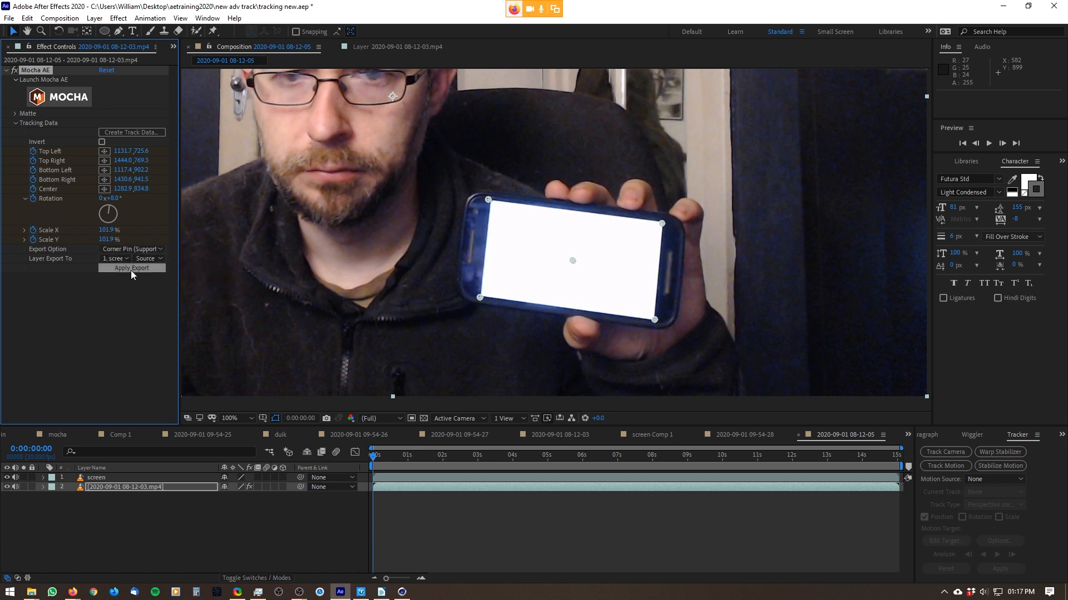
pyautogui.click(135, 269)
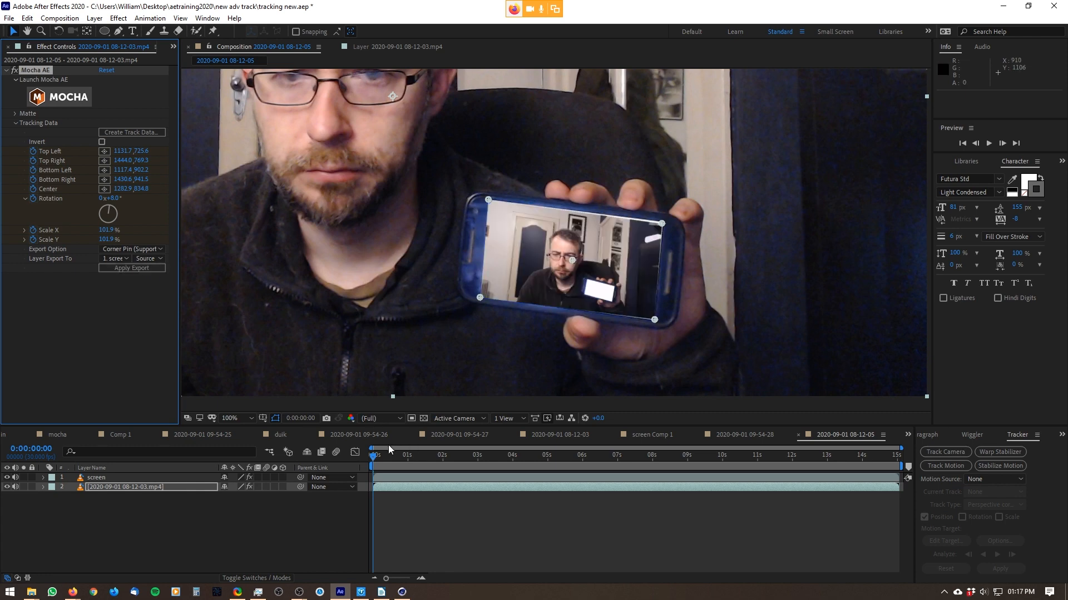
# - Enable motion blur on the screen layer and scrub the opening frames to check how the insert follows the phone
pyautogui.moveTo(391, 453); pyautogui.dragTo(370, 461)
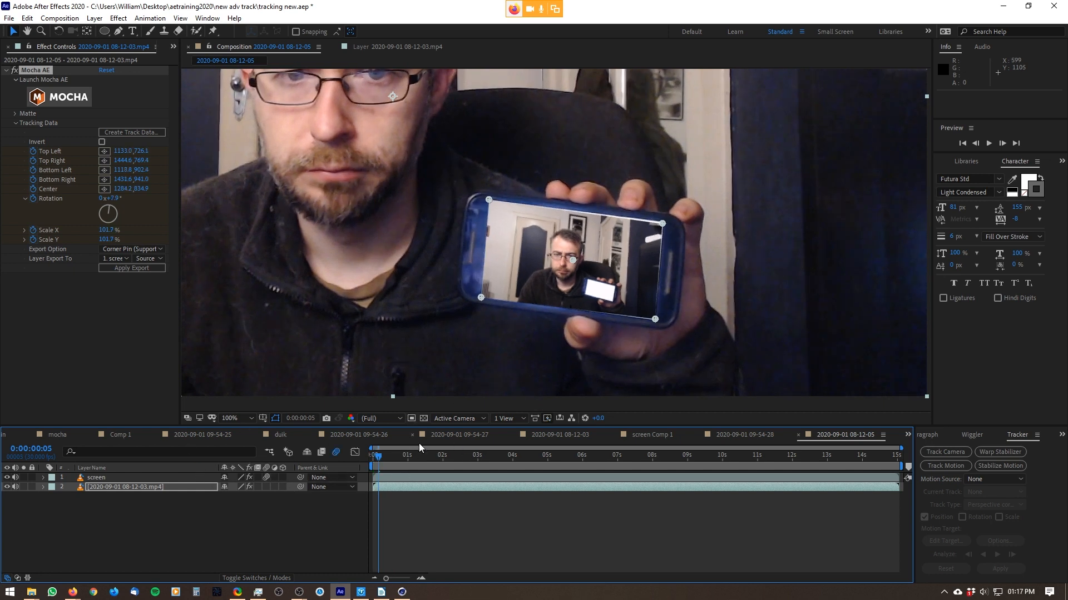
pyautogui.moveTo(385, 459)
pyautogui.mouseDown()
pyautogui.moveTo(467, 460)
pyautogui.moveTo(379, 459)
pyautogui.mouseUp()
pyautogui.scroll(-2, 646, 249)
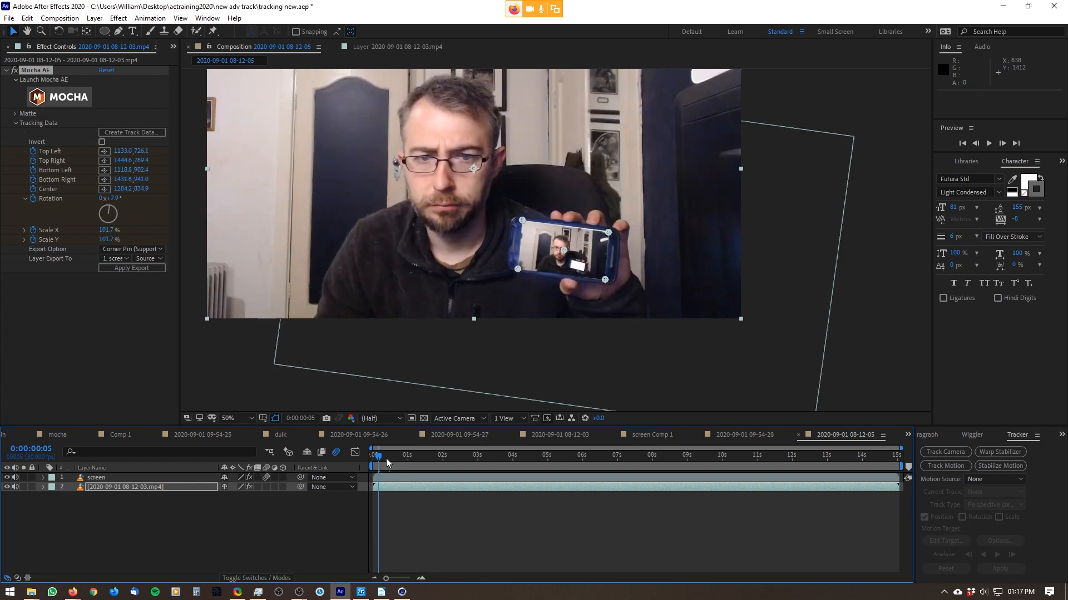
pyautogui.moveTo(389, 461)
pyautogui.mouseDown()
pyautogui.moveTo(377, 462)
pyautogui.moveTo(390, 461)
pyautogui.mouseUp()
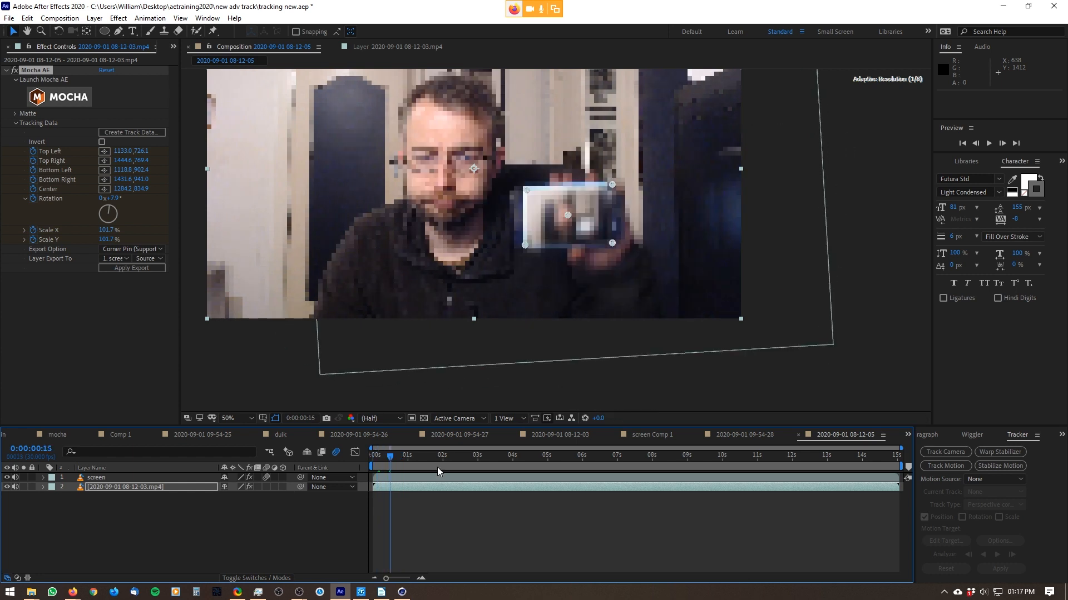
pyautogui.scroll(-2, 554, 215)
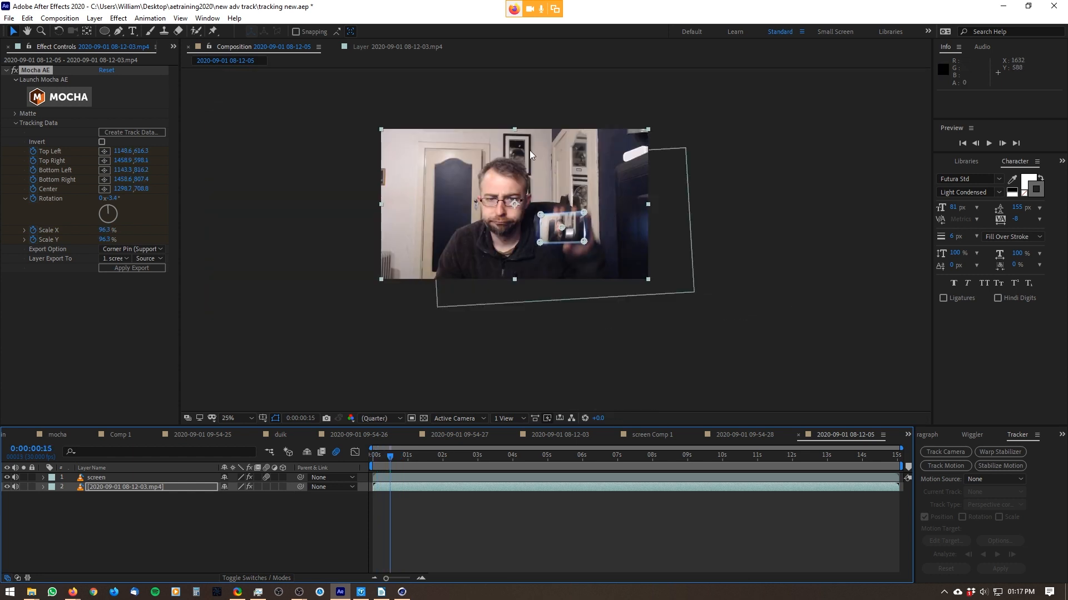
pyautogui.scroll(2, 556, 190)
pyautogui.moveTo(433, 214); pyautogui.dragTo(485, 245)
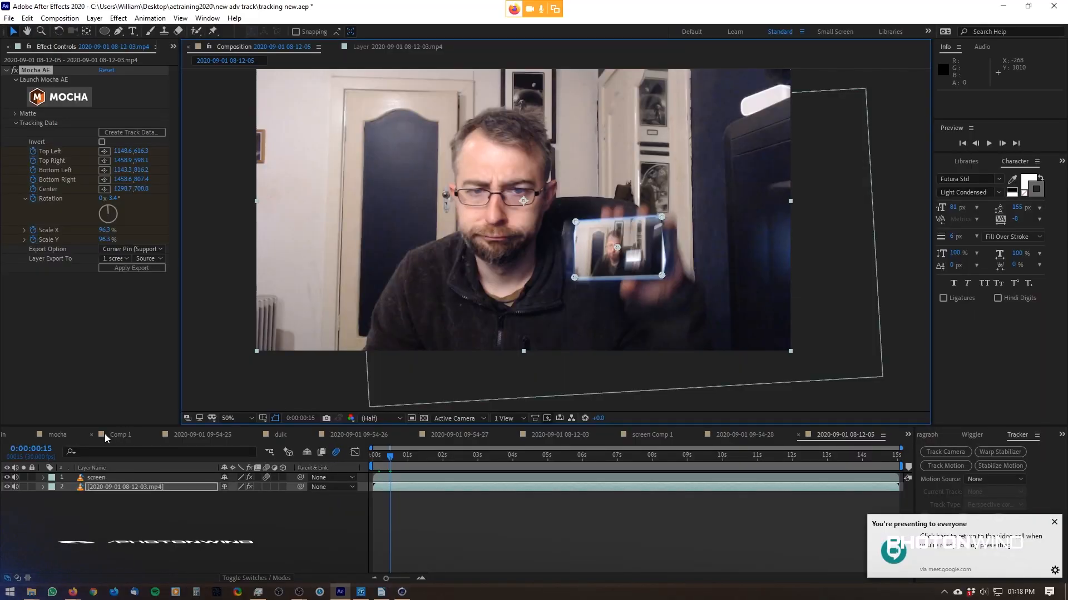
# - Switch to the full camera track composition and scrub its opening to review the CAMERA TRACKING text in the garden shot
pyautogui.click(5, 437)
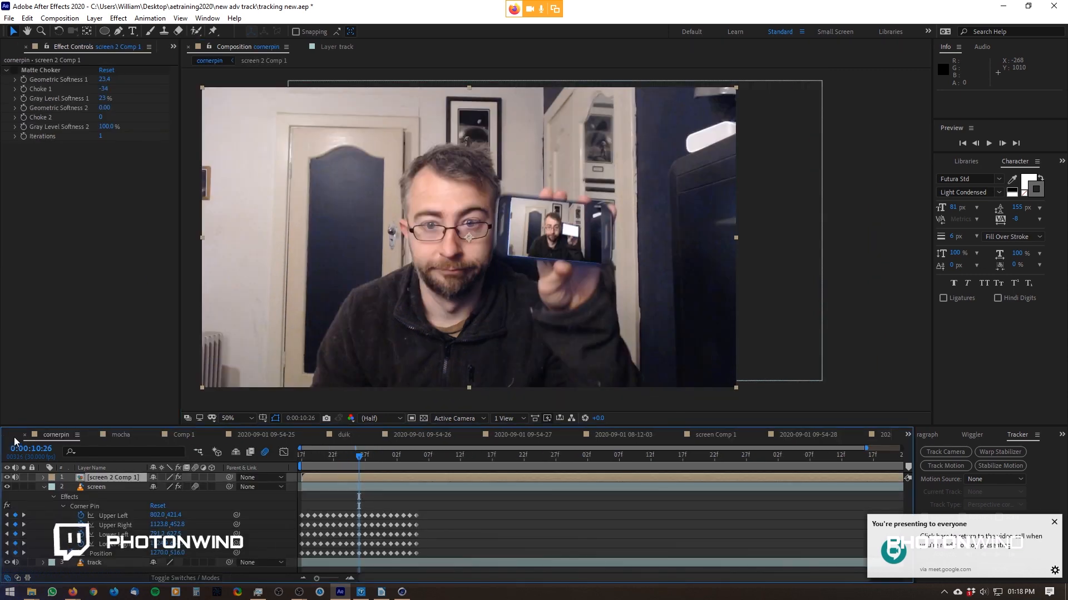
pyautogui.click(14, 438)
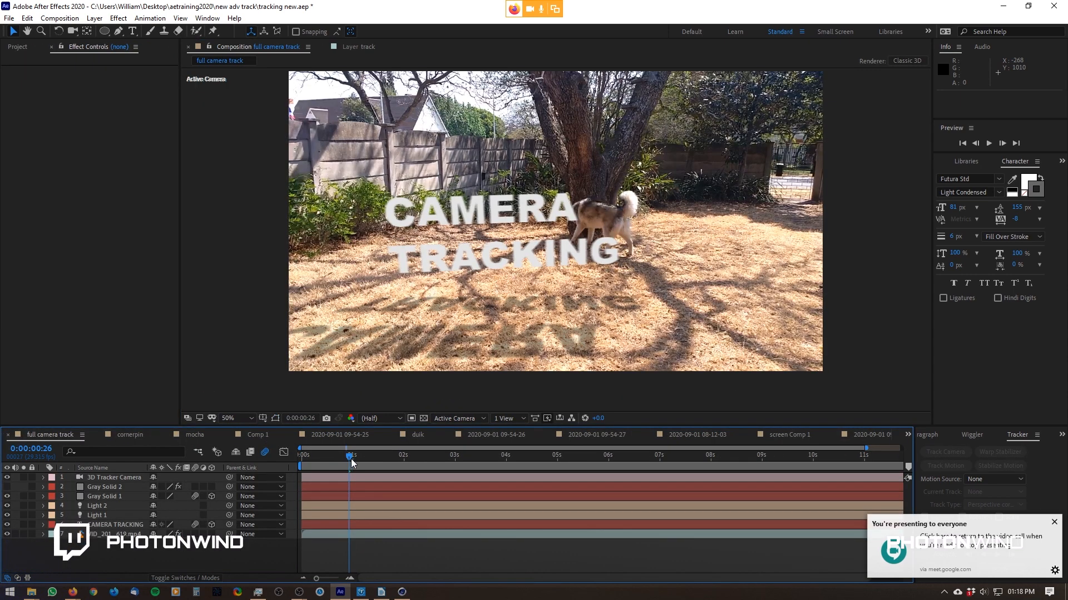
pyautogui.moveTo(323, 463); pyautogui.dragTo(465, 460)
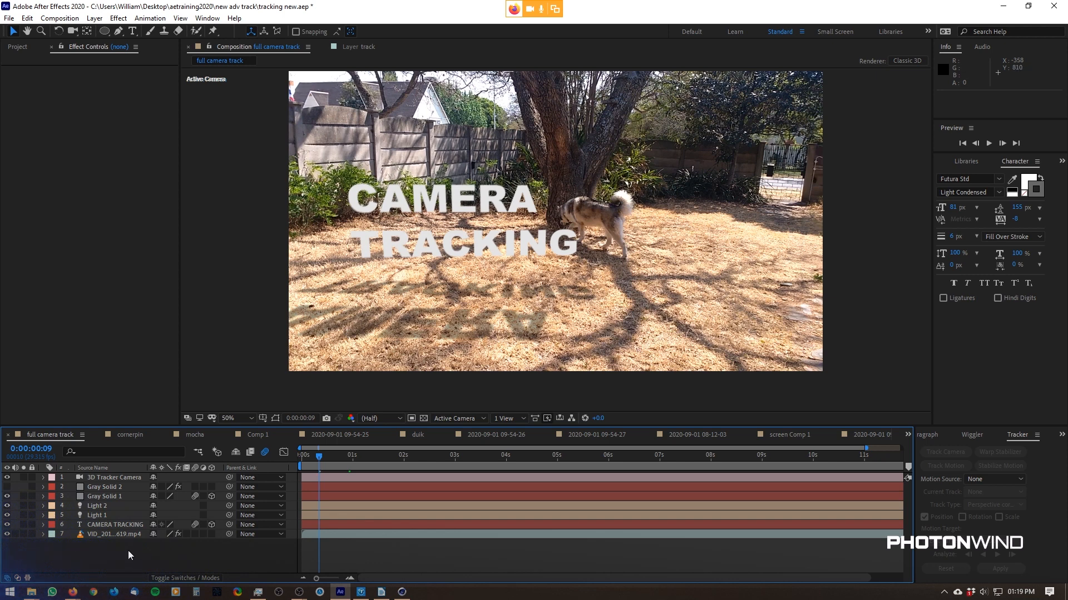
# - Reveal the source of the garden video layer, VID_20170922_103322619.mp4, among the project's footage
pyautogui.rightClick(123, 535)
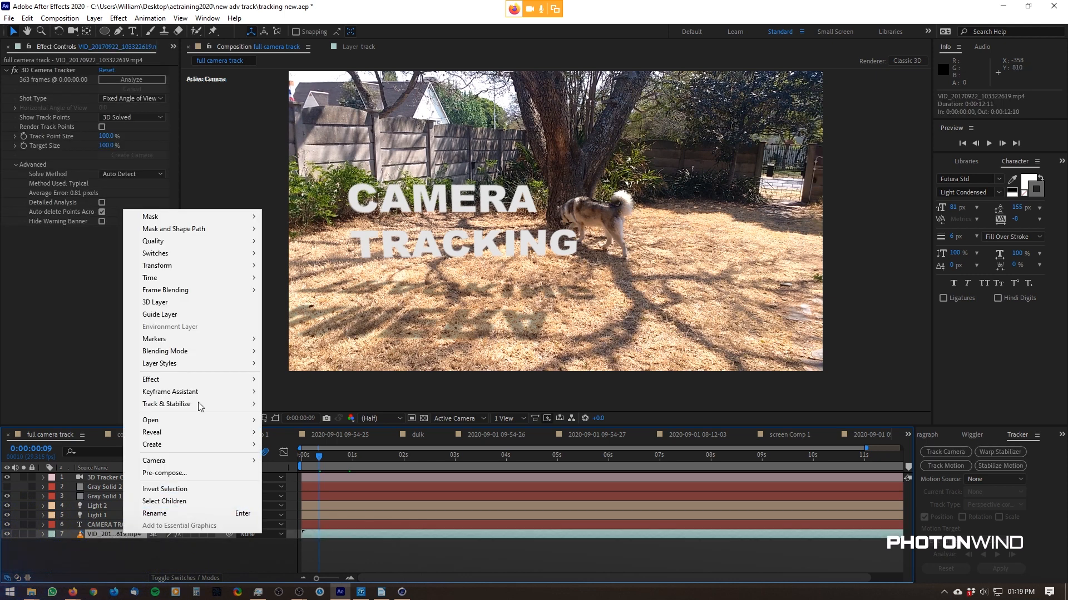
pyautogui.moveTo(202, 434)
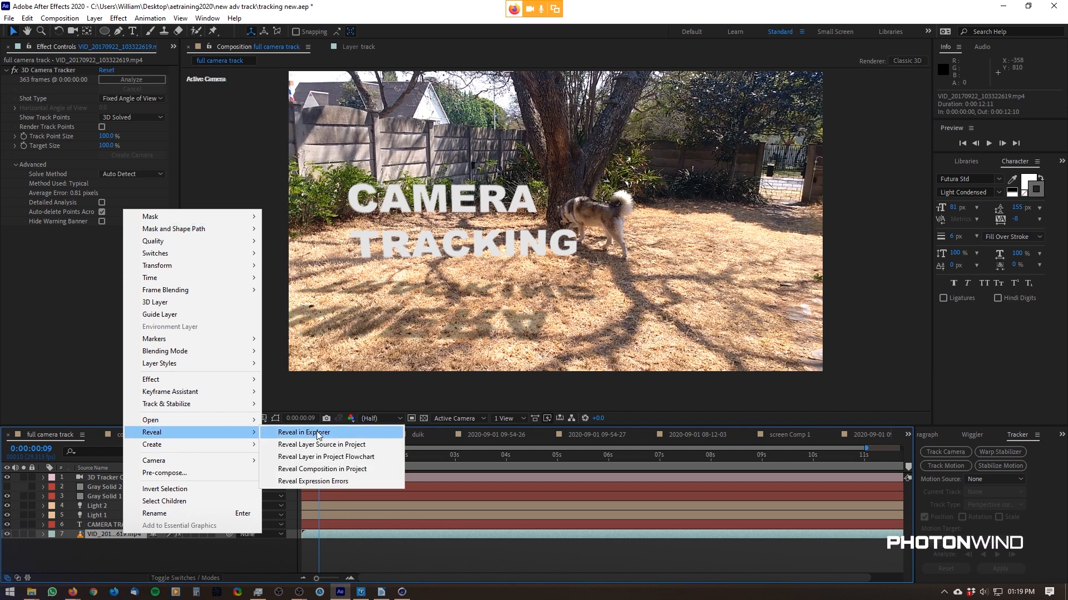
pyautogui.click(327, 449)
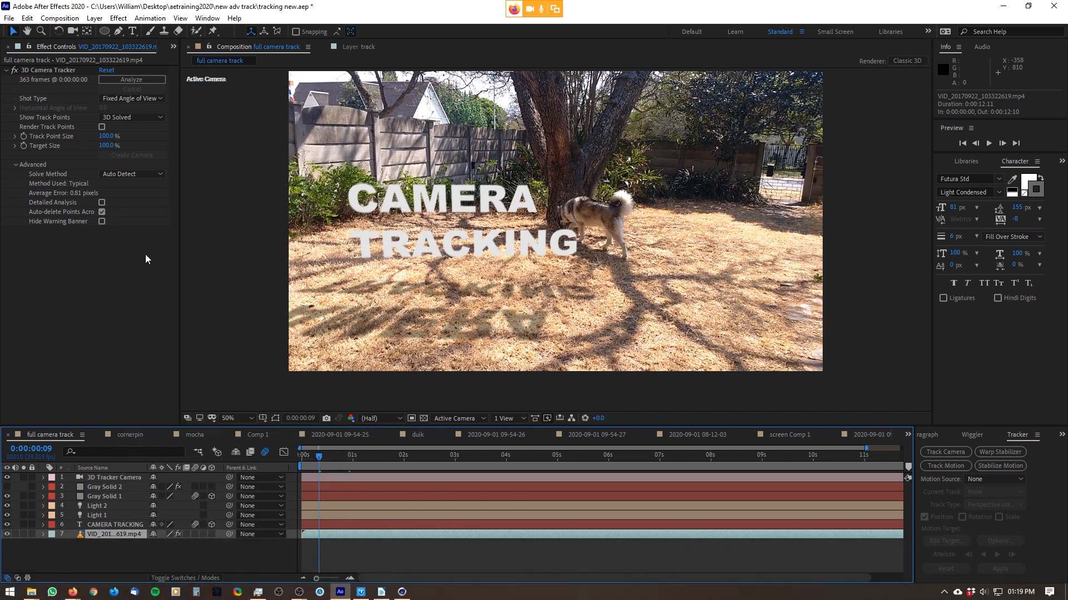
pyautogui.moveTo(66, 398); pyautogui.dragTo(115, 516)
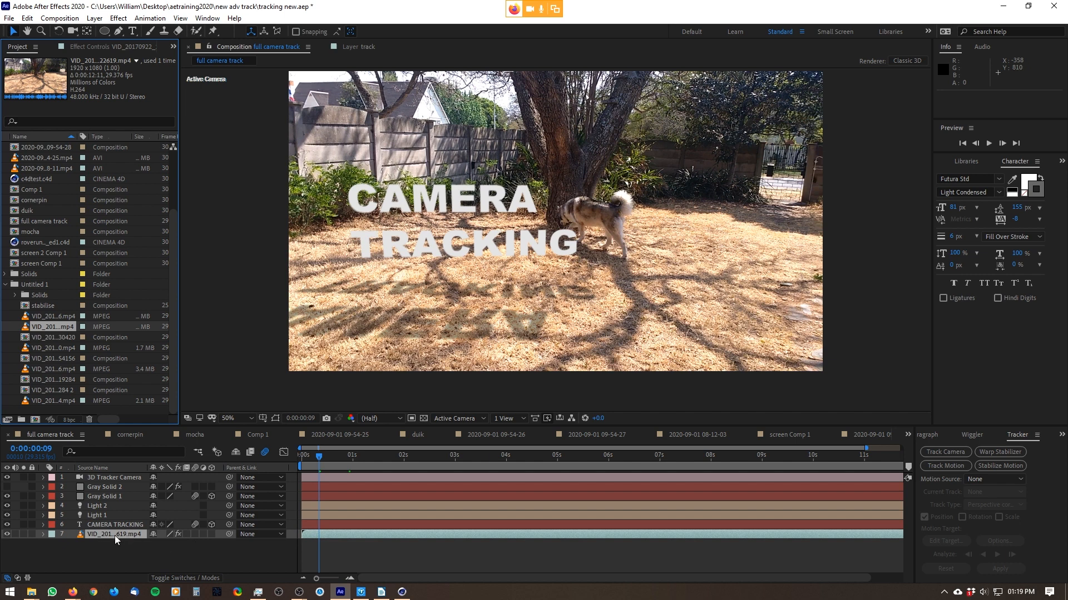
# - Create a new composition from the garden clip VID_20170922_103322619.mp4, scrub its opening and return to the first frame
pyautogui.rightClick(115, 536)
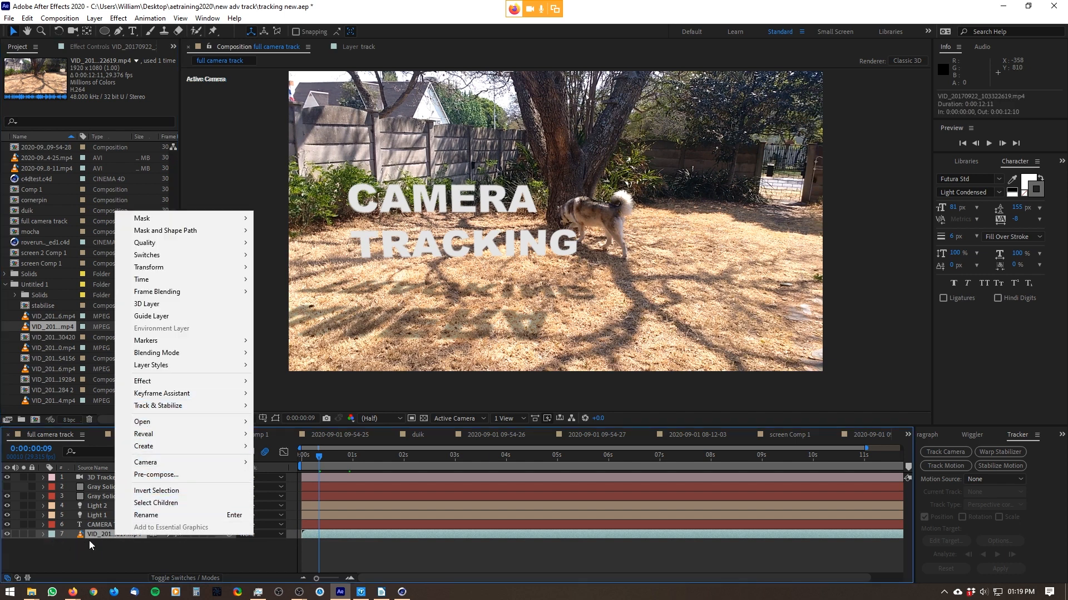
pyautogui.moveTo(163, 439)
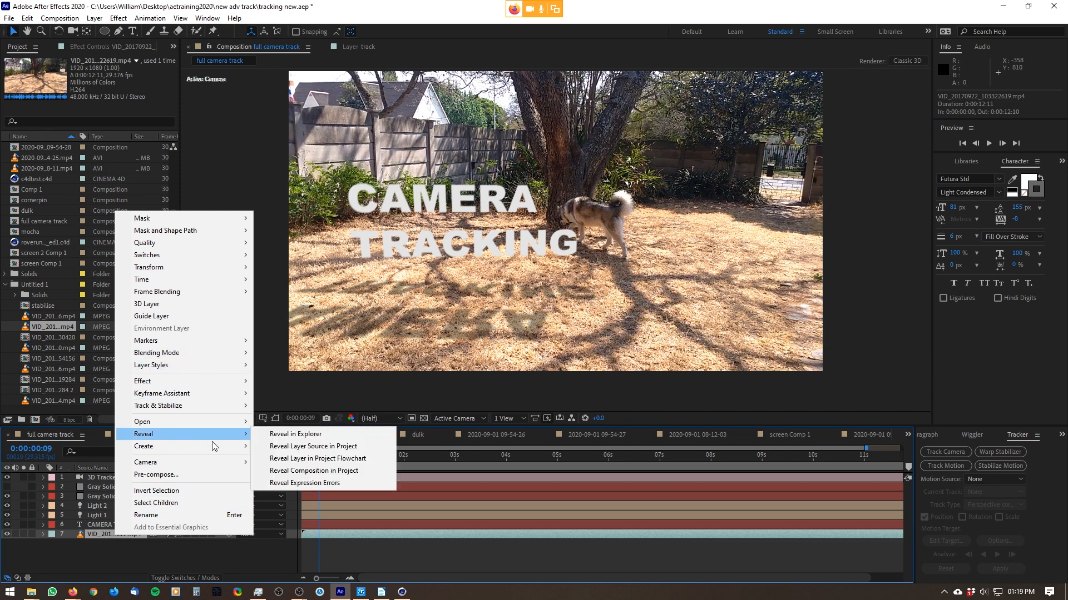
pyautogui.click(351, 447)
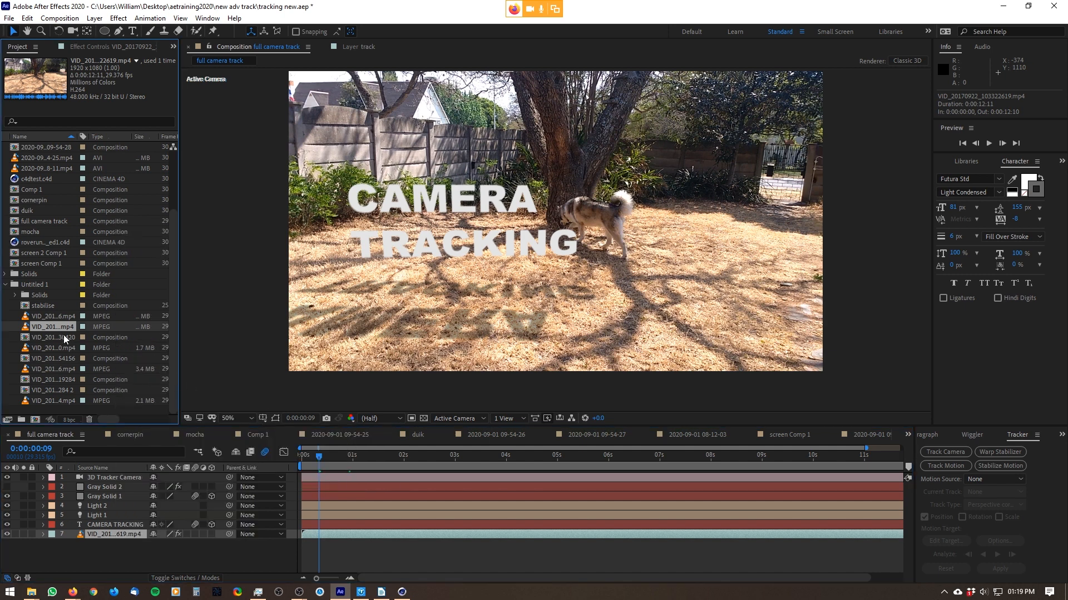
pyautogui.click(35, 419)
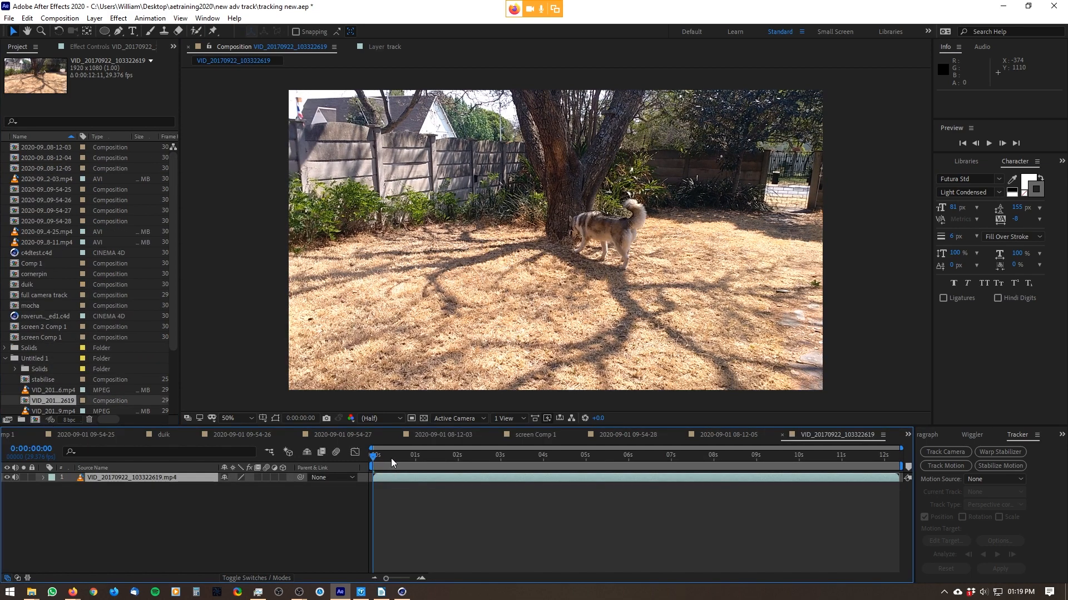
pyautogui.moveTo(391, 458)
pyautogui.mouseDown()
pyautogui.moveTo(802, 463)
pyautogui.moveTo(430, 451)
pyautogui.moveTo(457, 465)
pyautogui.moveTo(518, 461)
pyautogui.moveTo(404, 455)
pyautogui.mouseUp()
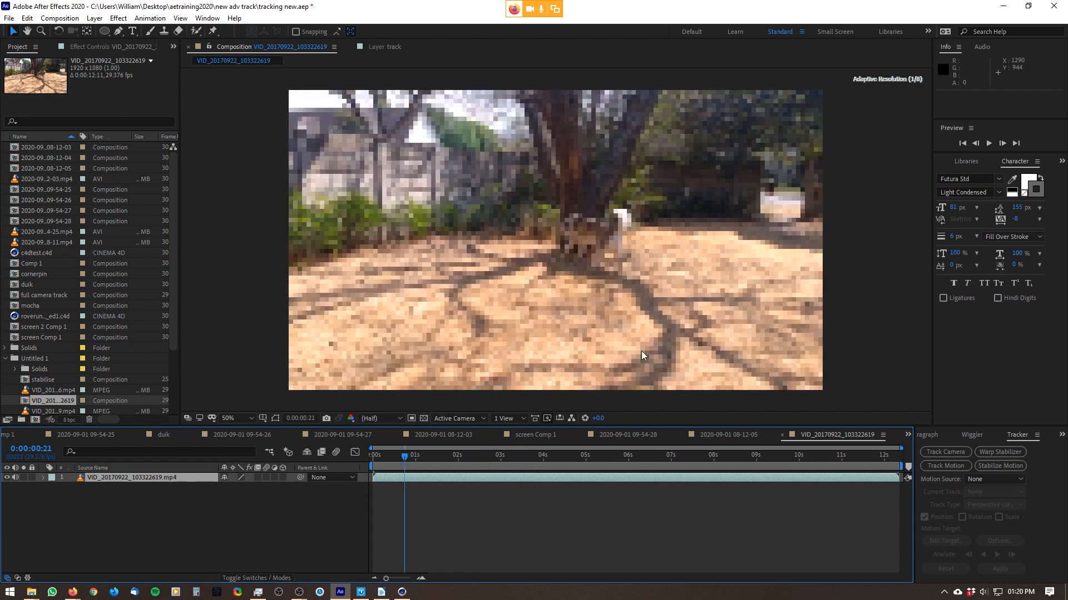
pyautogui.press('Home')
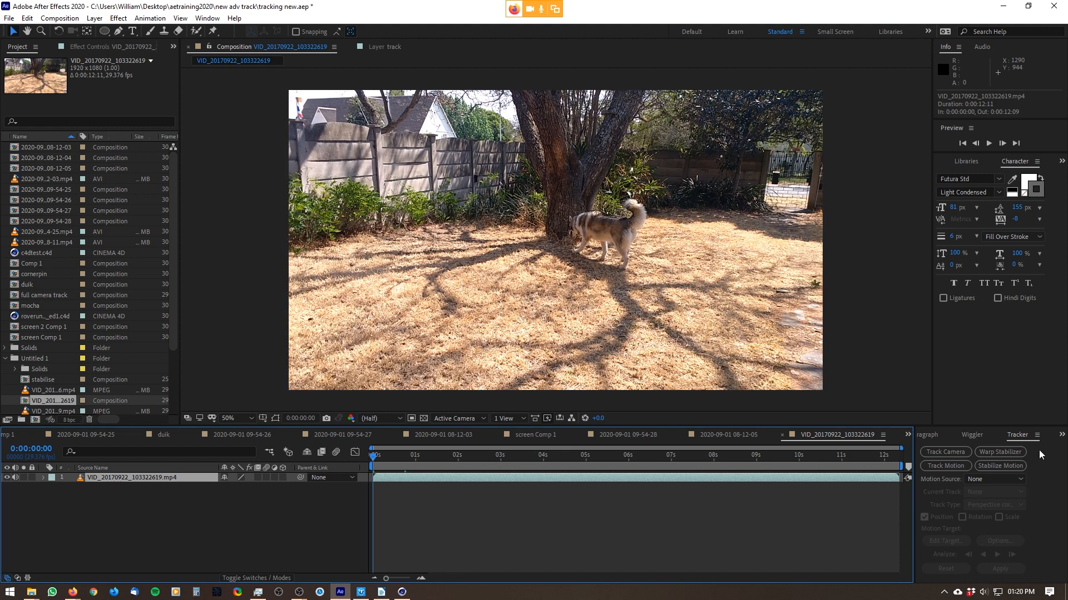
# - Apply 3D Camera Tracker to the garden clip and analyze the footage with the Fixed Angle of View shot type
pyautogui.click(933, 452)
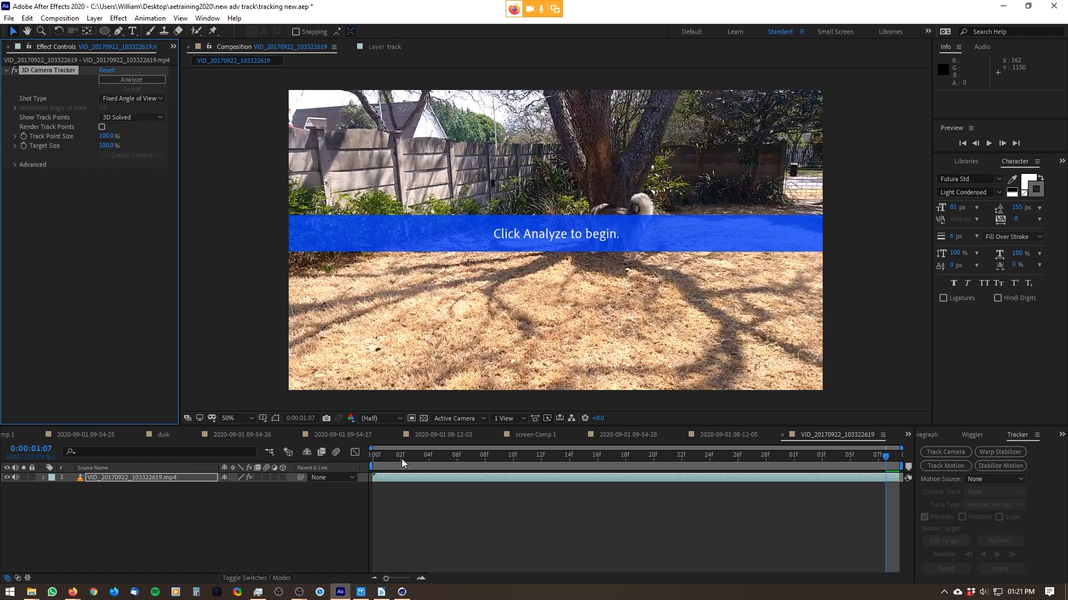
pyautogui.click(131, 79)
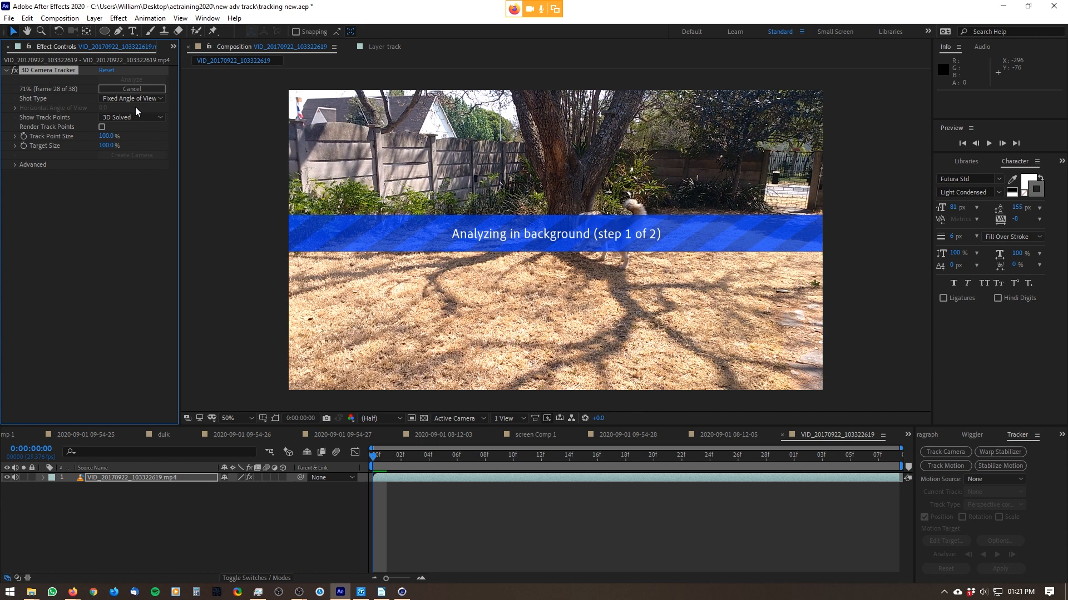
pyautogui.click(132, 98)
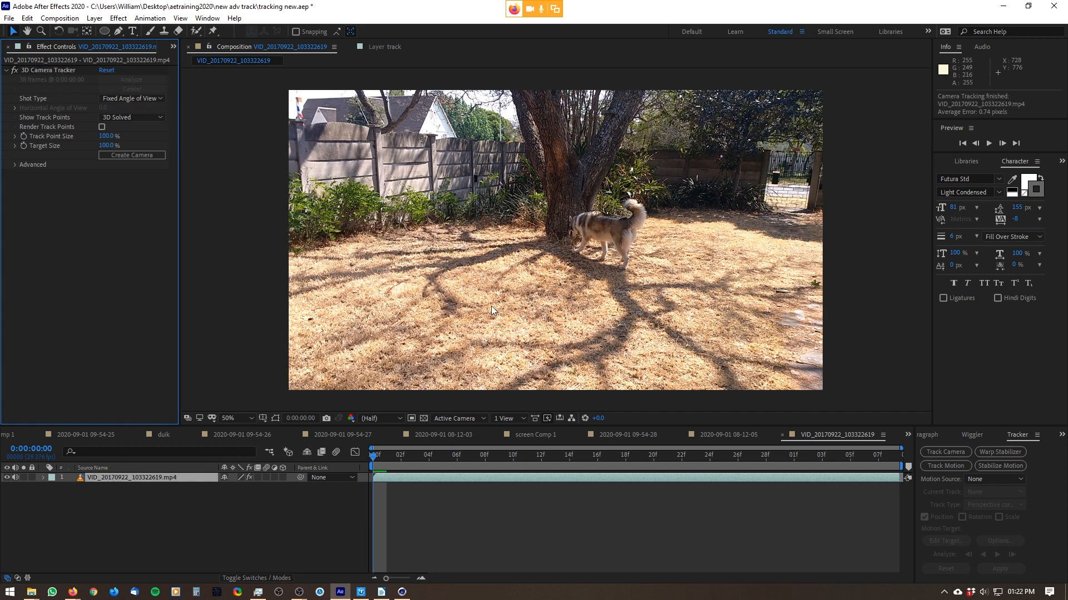
# - Keep the 3D Solved points as the displayed type and turn on Render Track Points for the camera tracker
pyautogui.press('space')
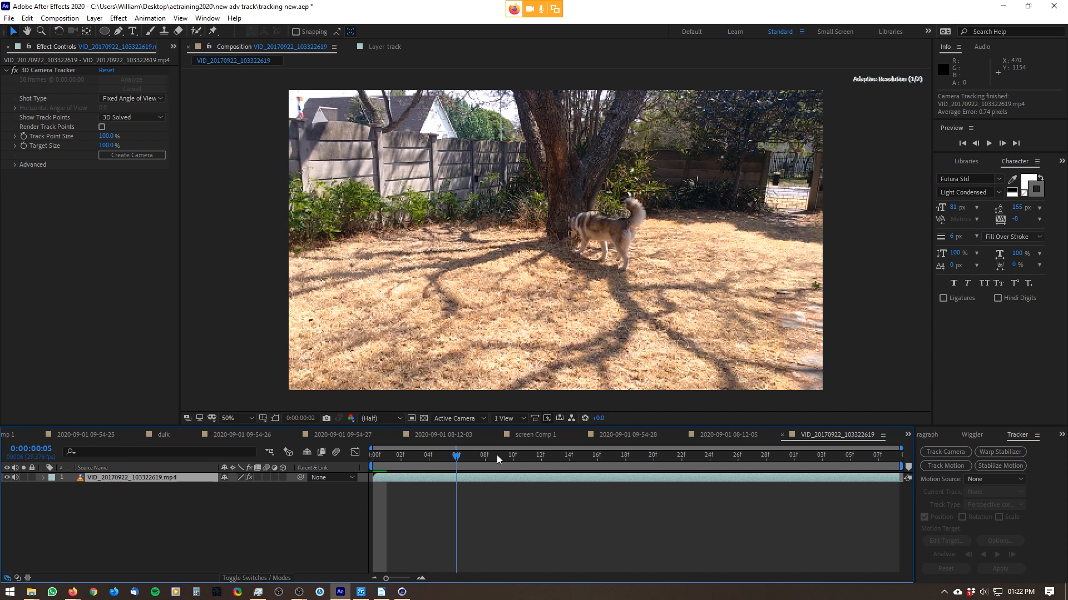
pyautogui.click(126, 117)
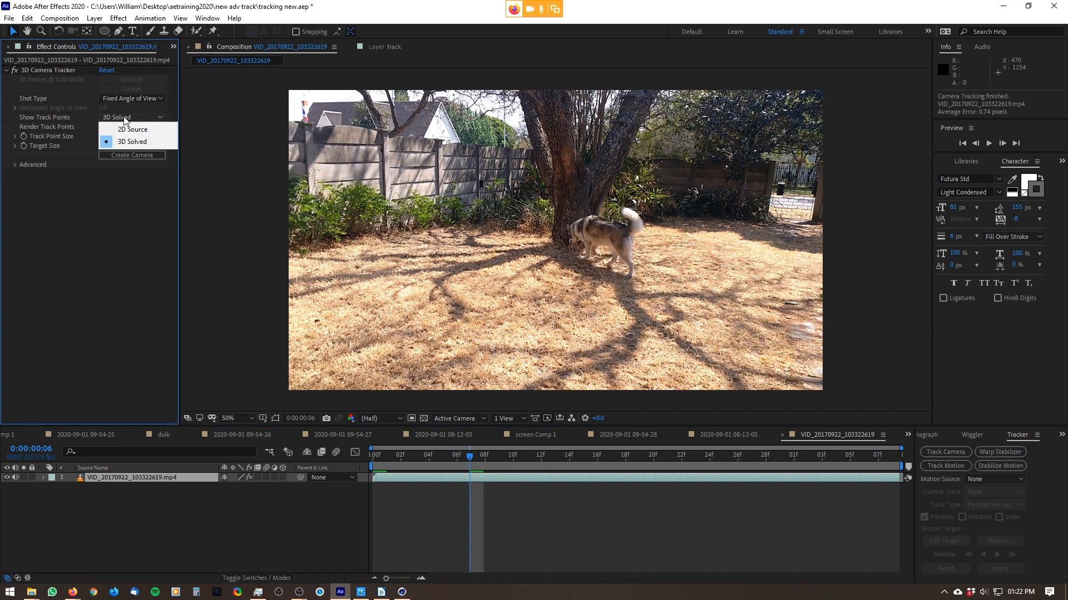
pyautogui.click(125, 118)
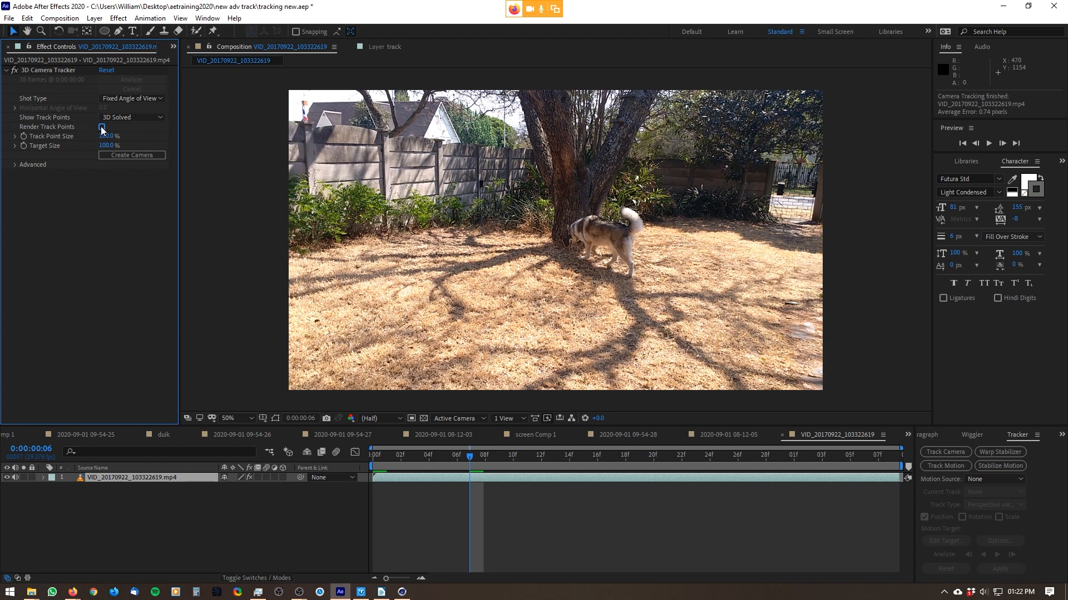
pyautogui.click(102, 127)
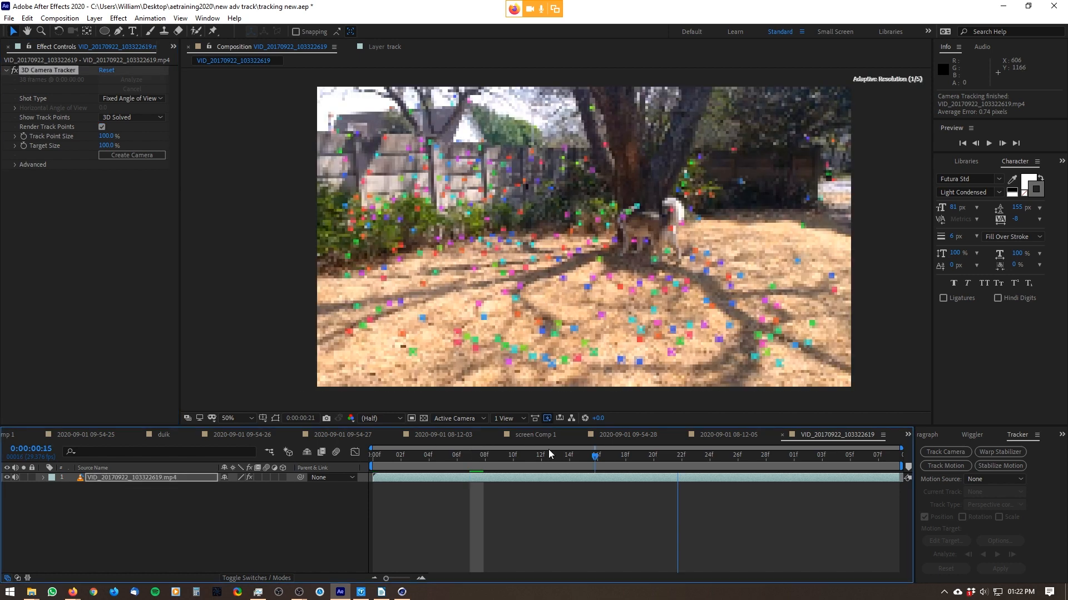
# - Scrub the clip to check how the track points stick to the ground, and create the 3D tracker camera
pyautogui.moveTo(548, 449); pyautogui.dragTo(471, 457)
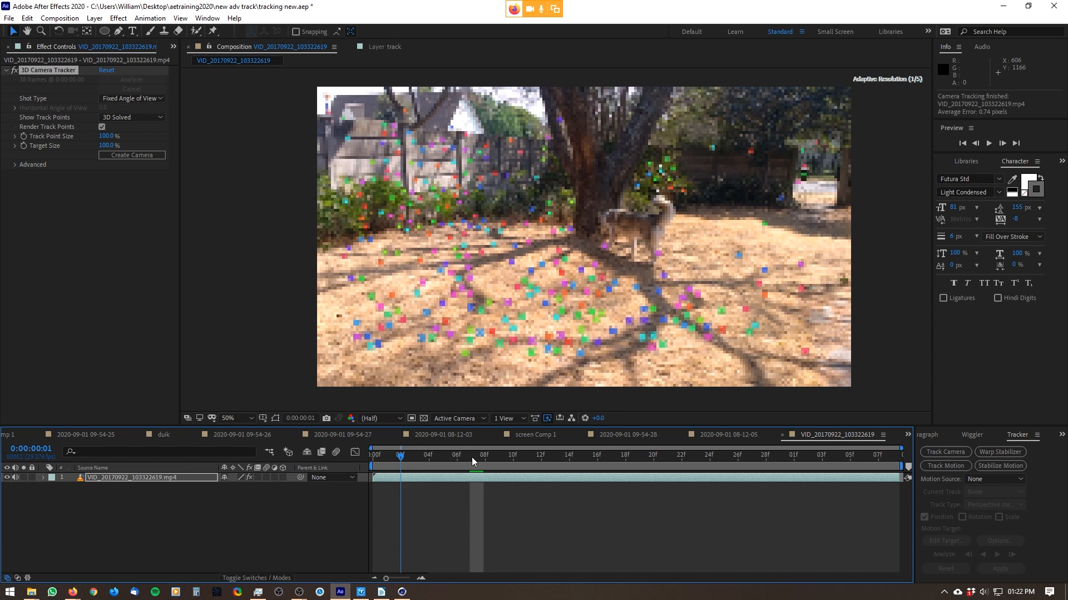
pyautogui.moveTo(472, 458); pyautogui.dragTo(392, 470)
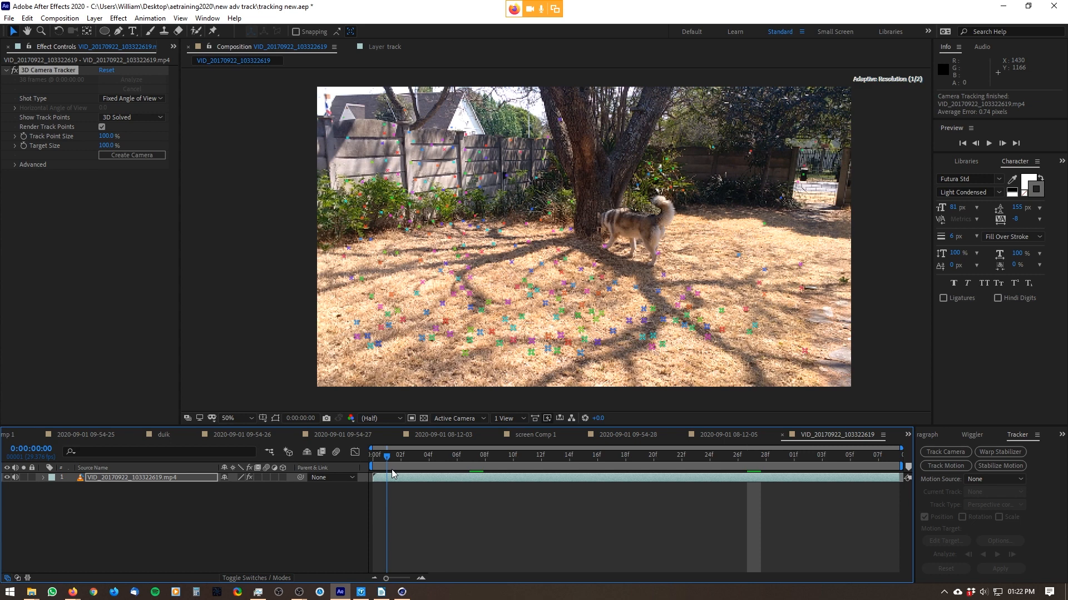
pyautogui.moveTo(392, 469); pyautogui.dragTo(576, 465)
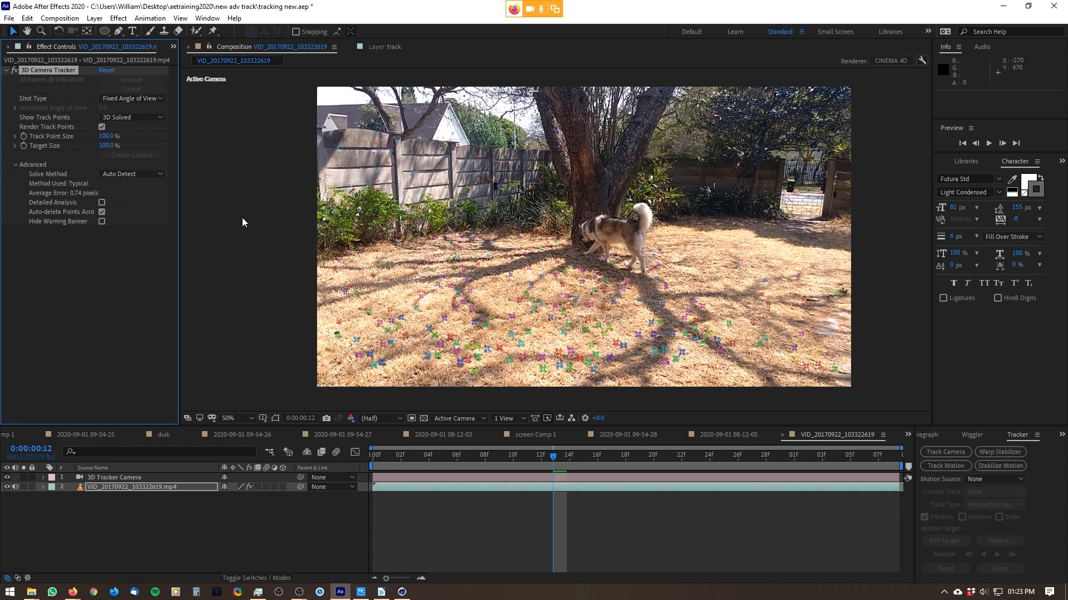
pyautogui.click(444, 467)
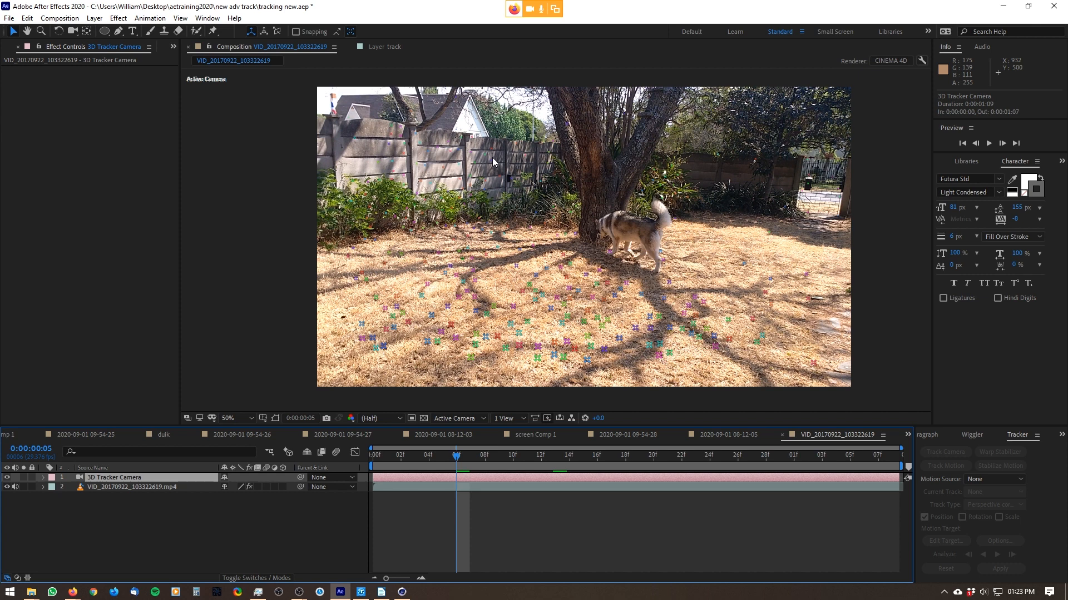
# - Add the text "camera tracking" in all caps at 187 px and make it a 3D layer
pyautogui.hotkey('ctrl', 'a')
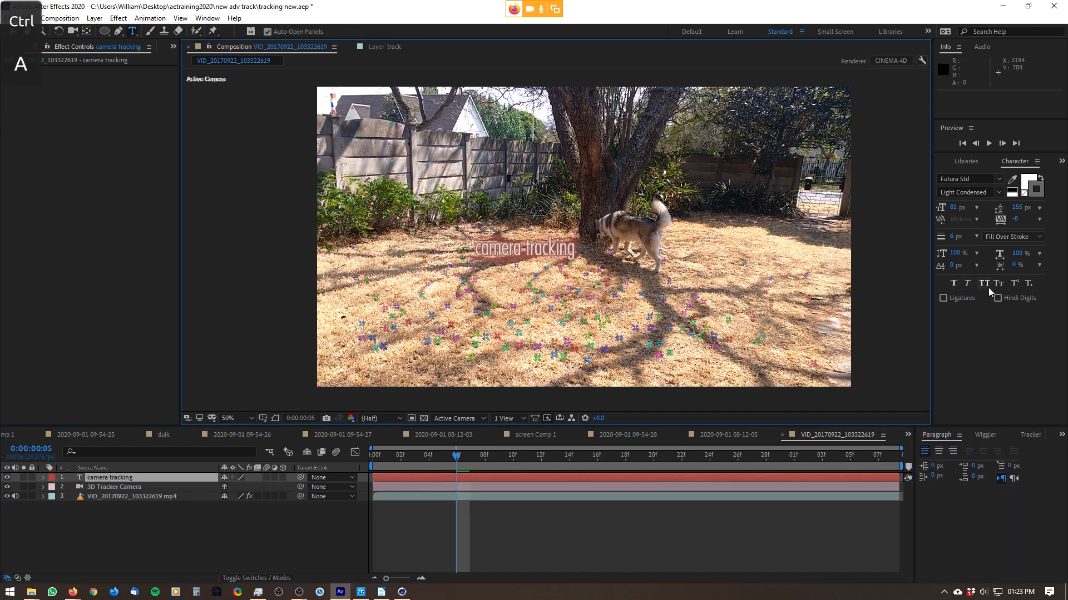
pyautogui.click(987, 286)
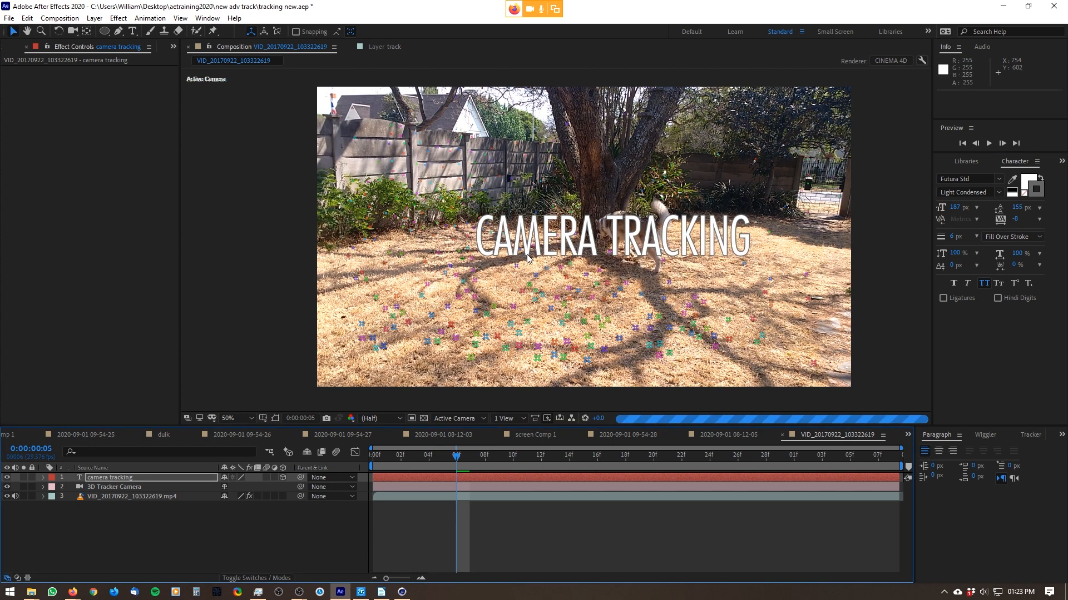
pyautogui.moveTo(456, 454); pyautogui.dragTo(305, 467)
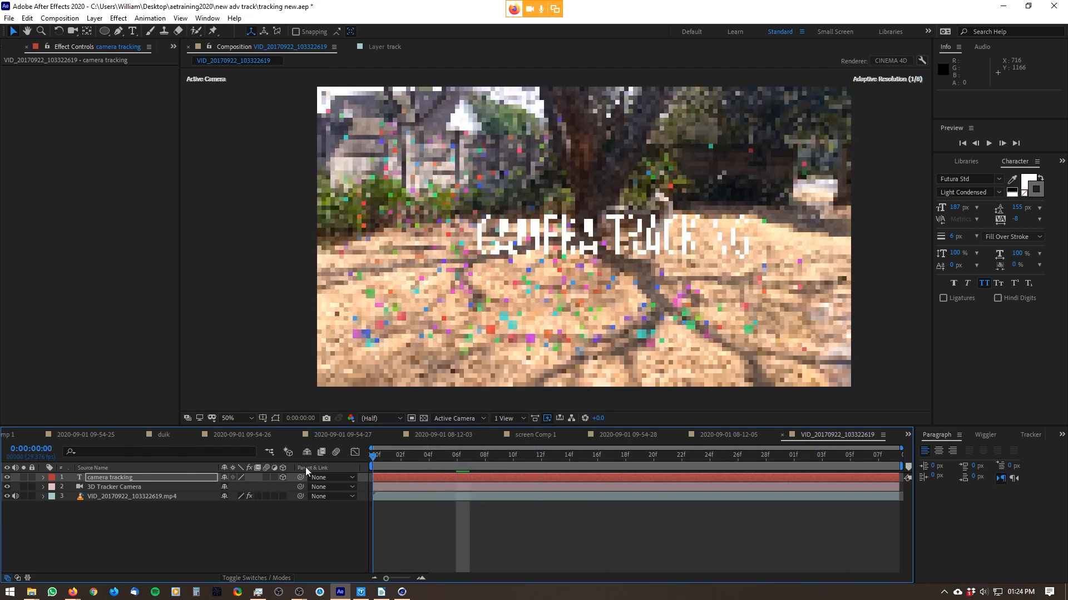
pyautogui.click(485, 234)
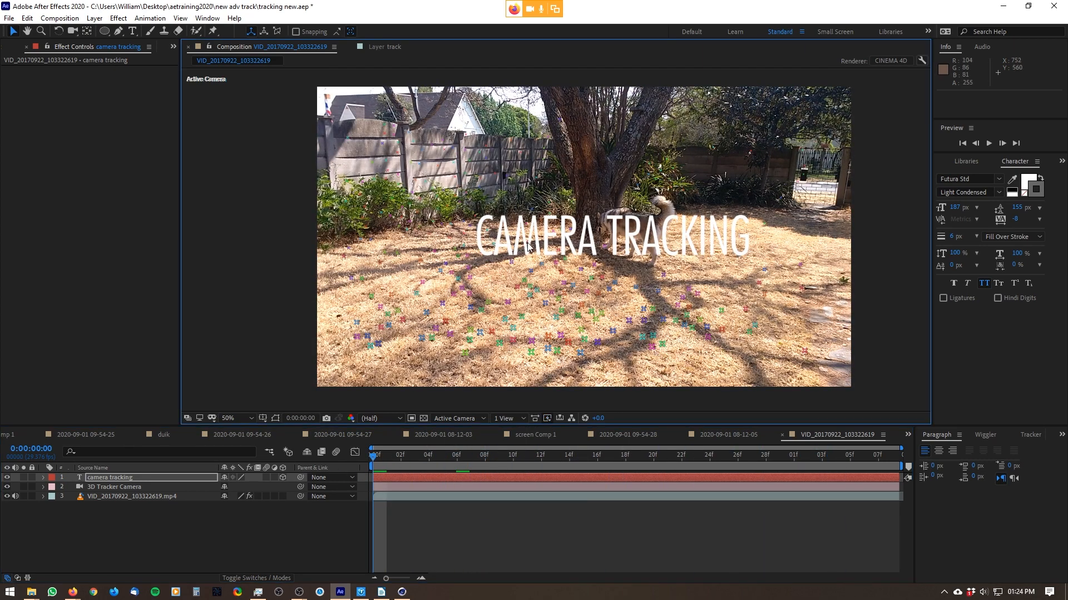
# - Move the text layer to X 347, Y 645 and scrub to 0:00:00:28 to check how it follows the shot
pyautogui.click(188, 477)
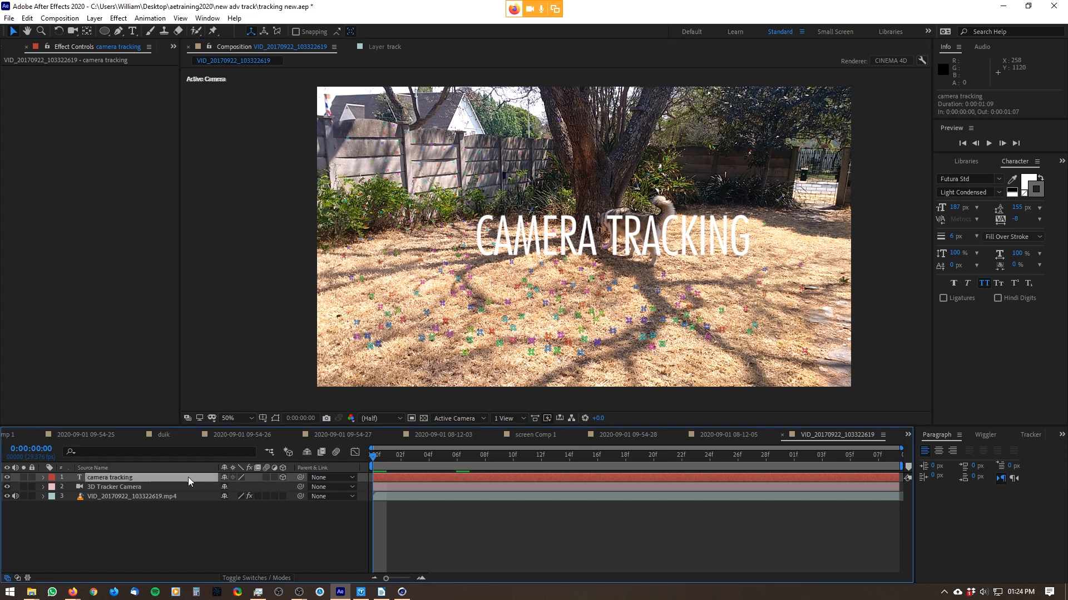
pyautogui.press('p')
pyautogui.moveTo(225, 487); pyautogui.dragTo(72, 462)
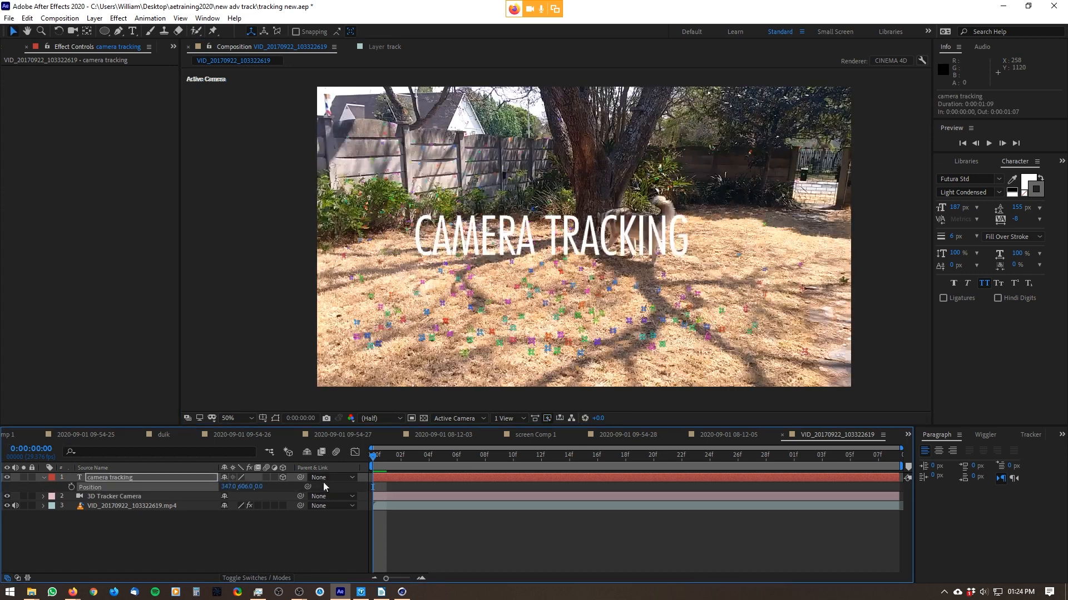
pyautogui.moveTo(245, 488); pyautogui.dragTo(270, 487)
pyautogui.click(402, 455)
pyautogui.moveTo(405, 457); pyautogui.dragTo(775, 466)
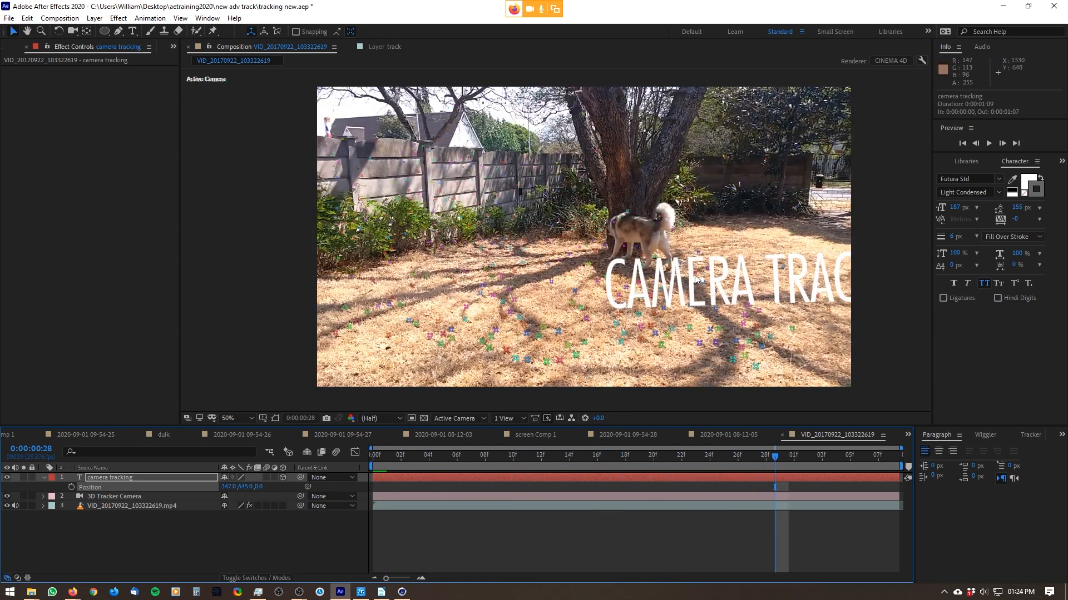
# - Push the text back to Z 1288, scale it up and shift it to X -1295 so it spans the garden
pyautogui.moveTo(257, 486); pyautogui.dragTo(654, 502)
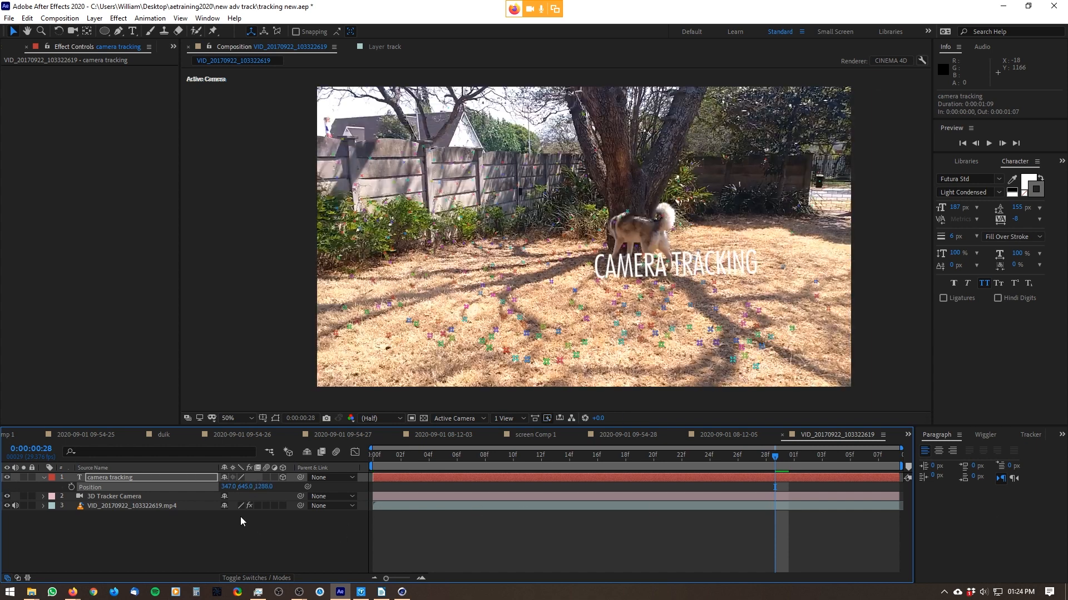
pyautogui.press('s')
pyautogui.moveTo(266, 487); pyautogui.dragTo(367, 493)
pyautogui.press('p')
pyautogui.moveTo(228, 487); pyautogui.dragTo(1, 583)
pyautogui.moveTo(228, 486); pyautogui.dragTo(56, 492)
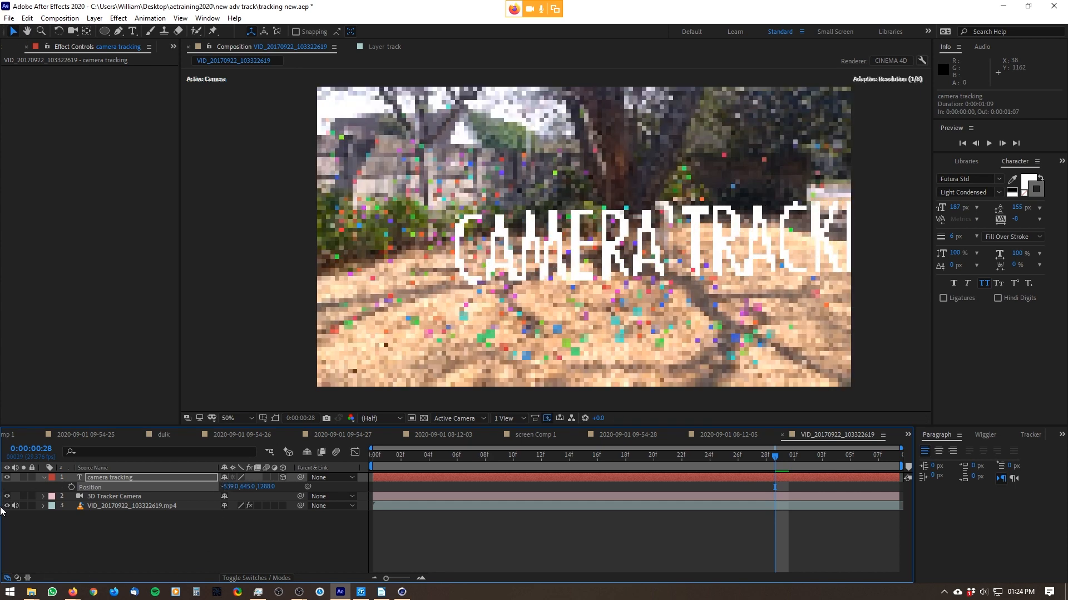
pyautogui.moveTo(230, 486); pyautogui.dragTo(89, 490)
pyautogui.moveTo(236, 487); pyautogui.dragTo(145, 493)
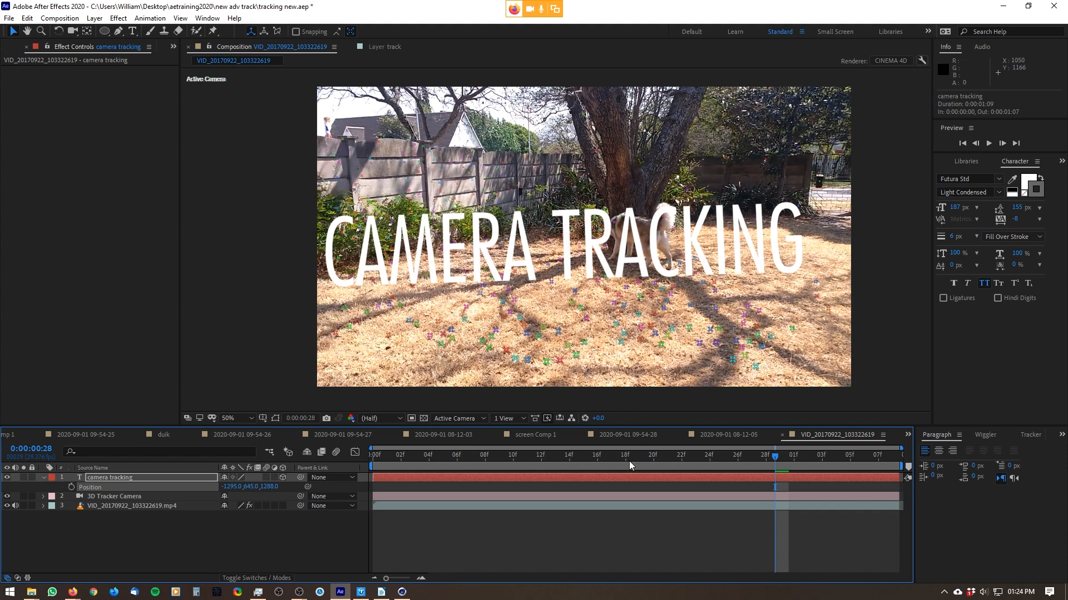
# - Hide the garden video layer and scrub the composition to watch the tracked text moving on its own
pyautogui.moveTo(630, 465); pyautogui.dragTo(608, 467)
pyautogui.click(161, 551)
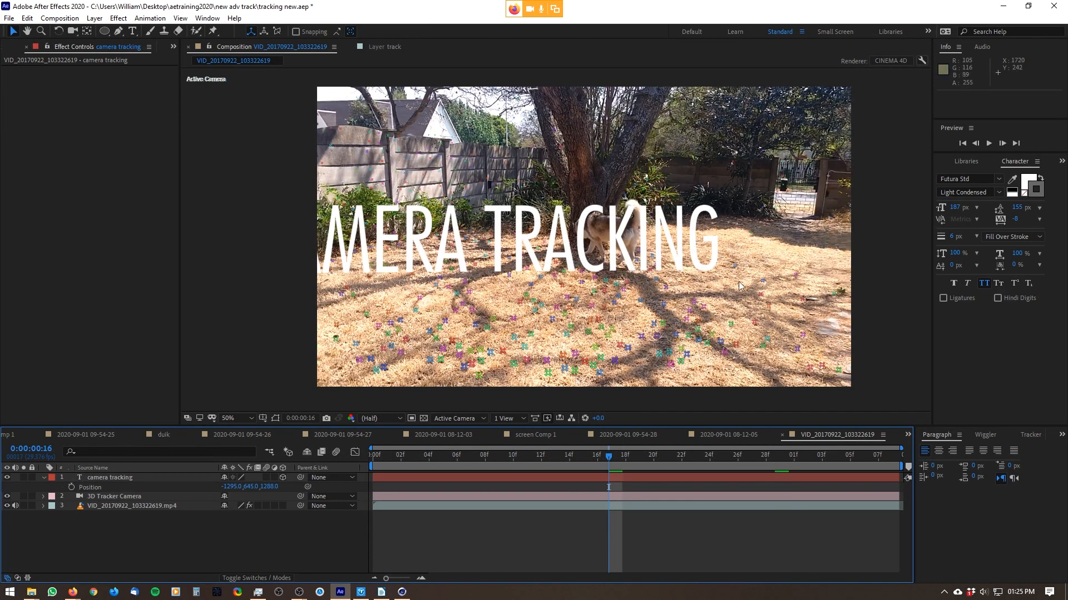
pyautogui.click(7, 505)
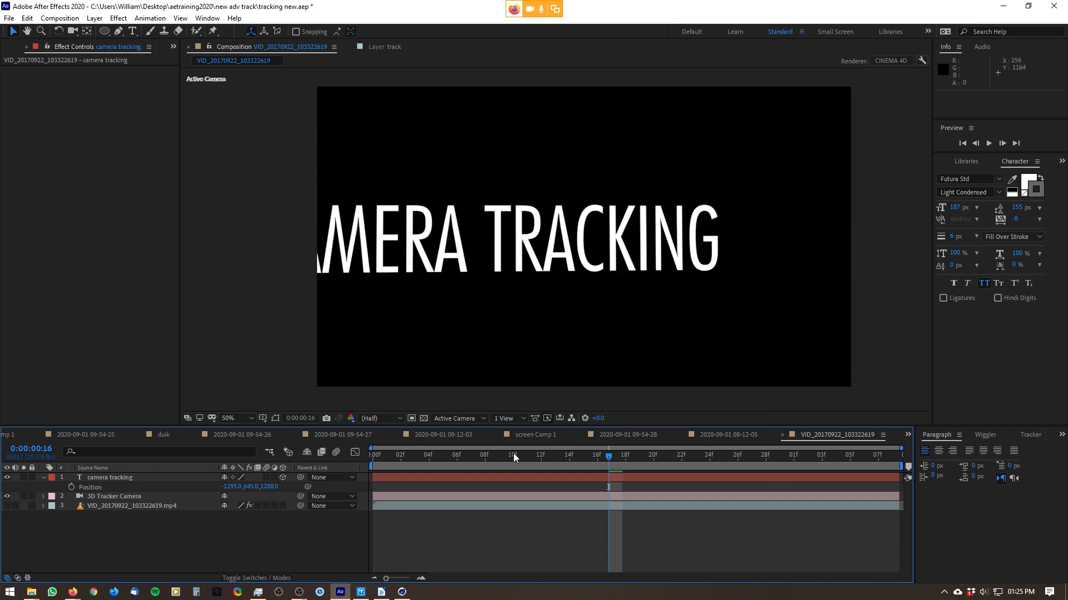
pyautogui.moveTo(513, 454); pyautogui.dragTo(339, 450)
pyautogui.moveTo(464, 456); pyautogui.dragTo(691, 467)
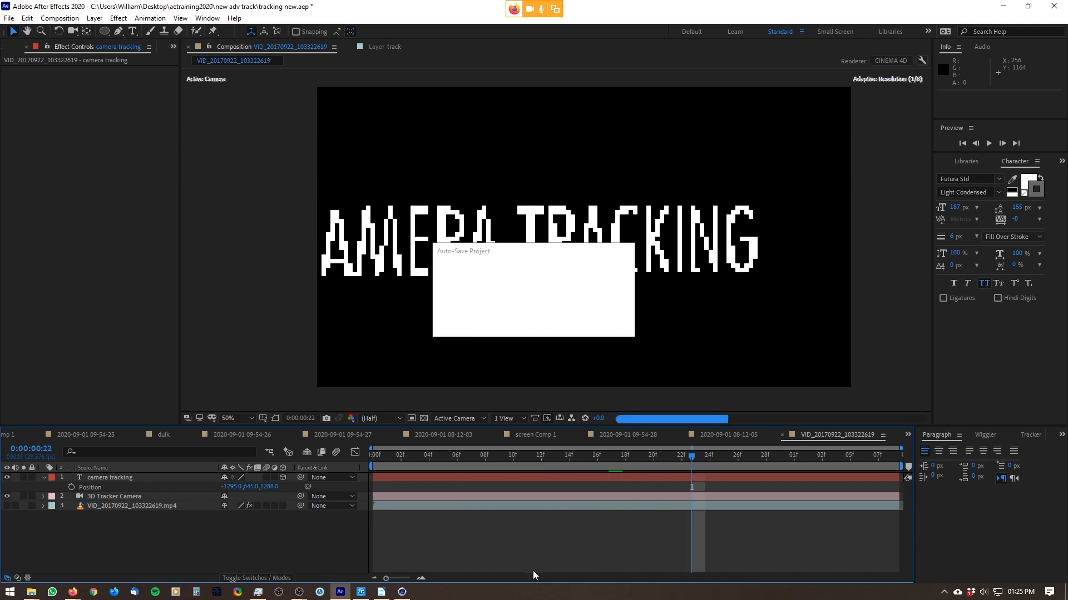
# - Enable motion blur on the text layer and the composition, and preview the tracked movement
pyautogui.click(266, 478)
pyautogui.click(336, 452)
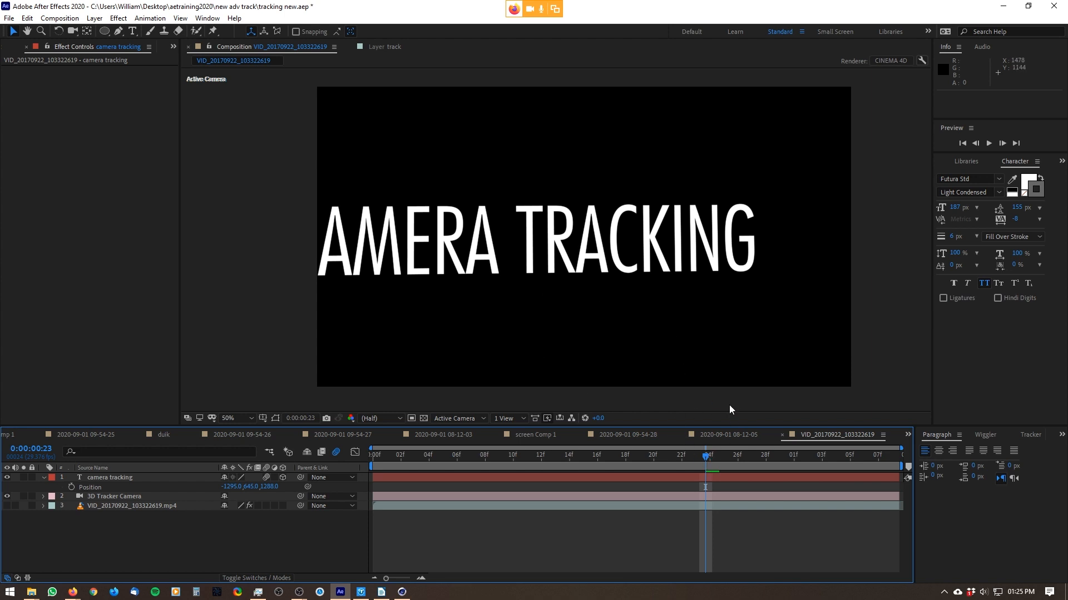
pyautogui.press('space')
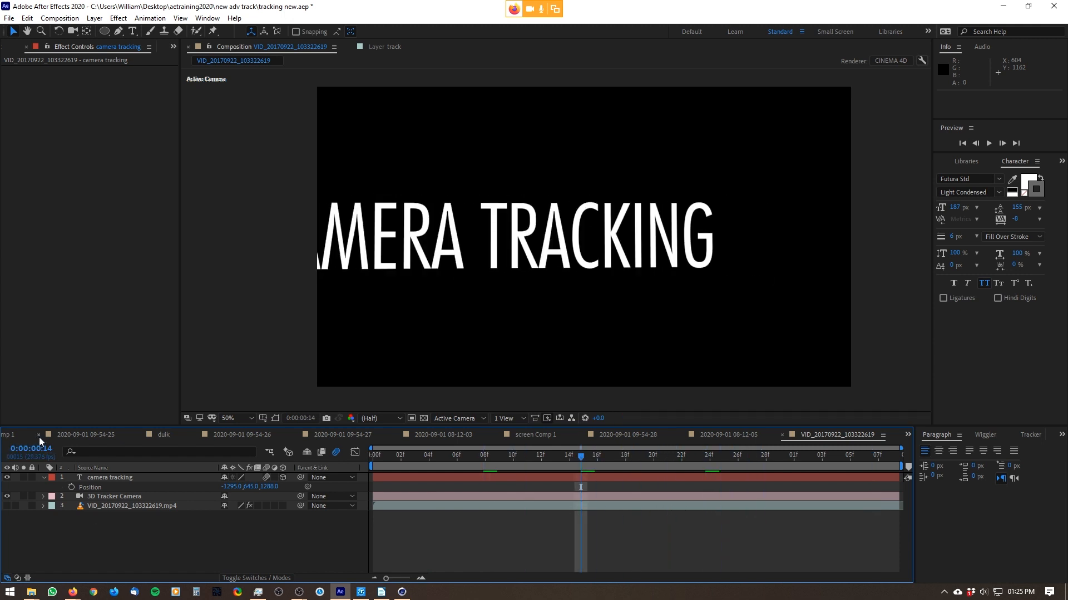
# - Switch back to the full camera track composition, scrub to 0:00:02:19 and select the Gray Solid 1 layer for inspection
pyautogui.scroll(4, 39, 437)
pyautogui.scroll(9, 30, 434)
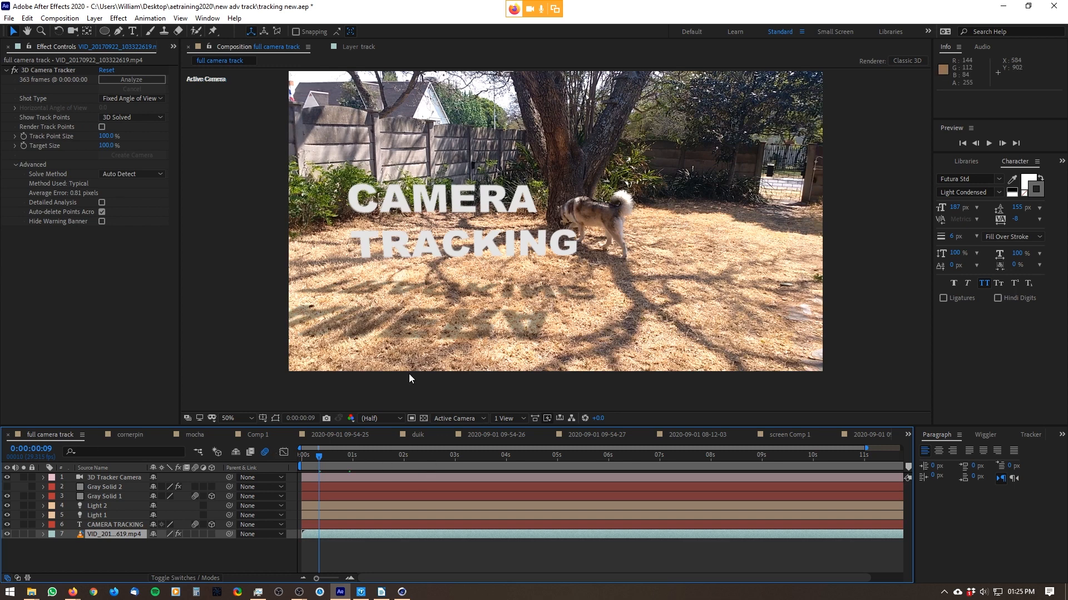
pyautogui.moveTo(319, 454); pyautogui.dragTo(437, 465)
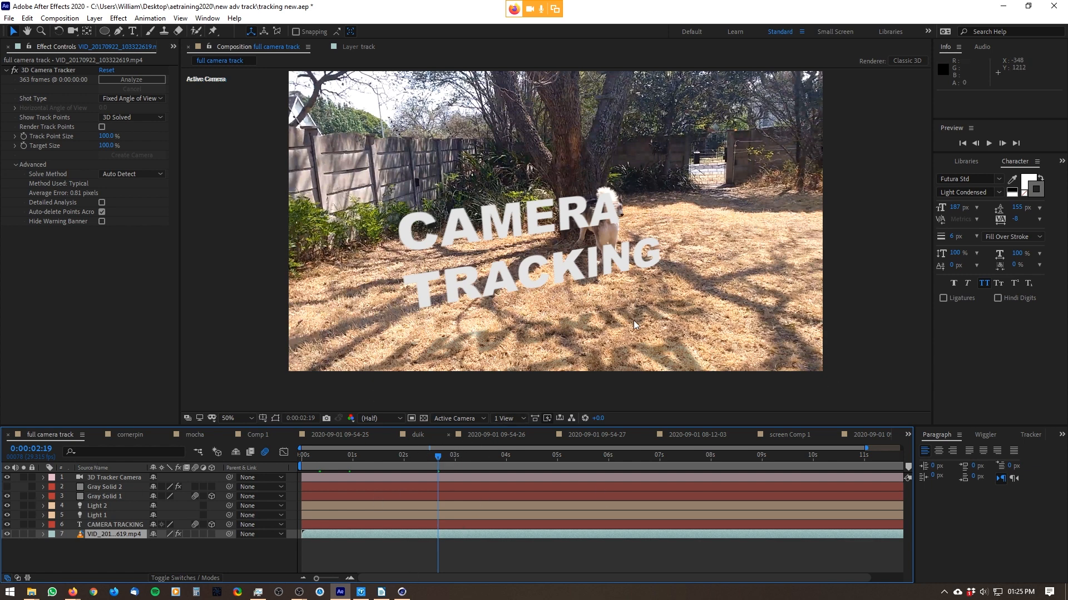
pyautogui.click(118, 498)
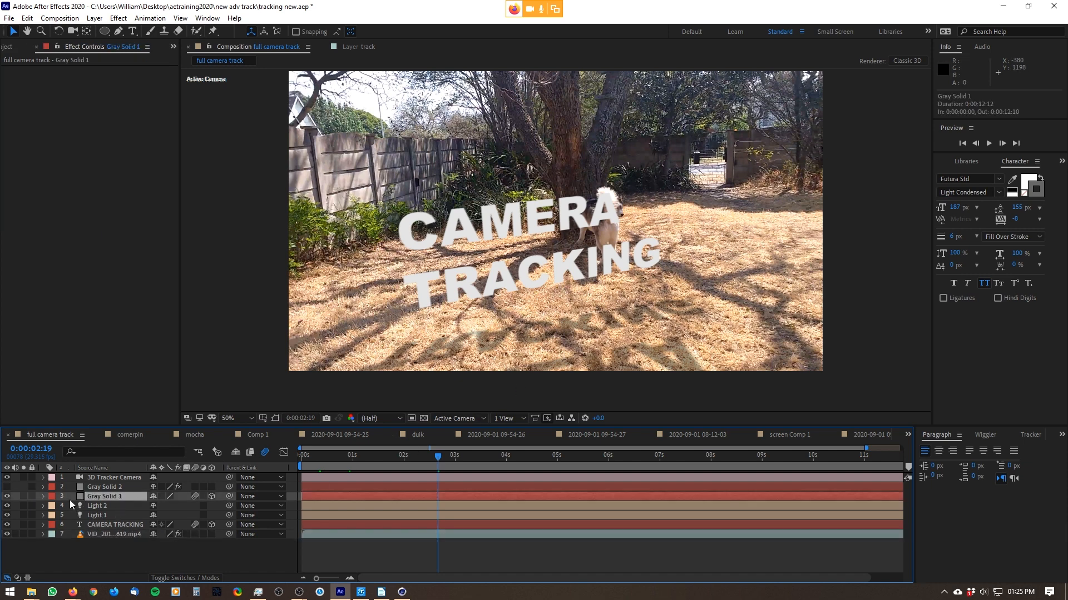
# - Expand Gray Solid 1's Material Options, switch Accepts Shadows to On to reveal the solid, and return it to Only
pyautogui.click(44, 496)
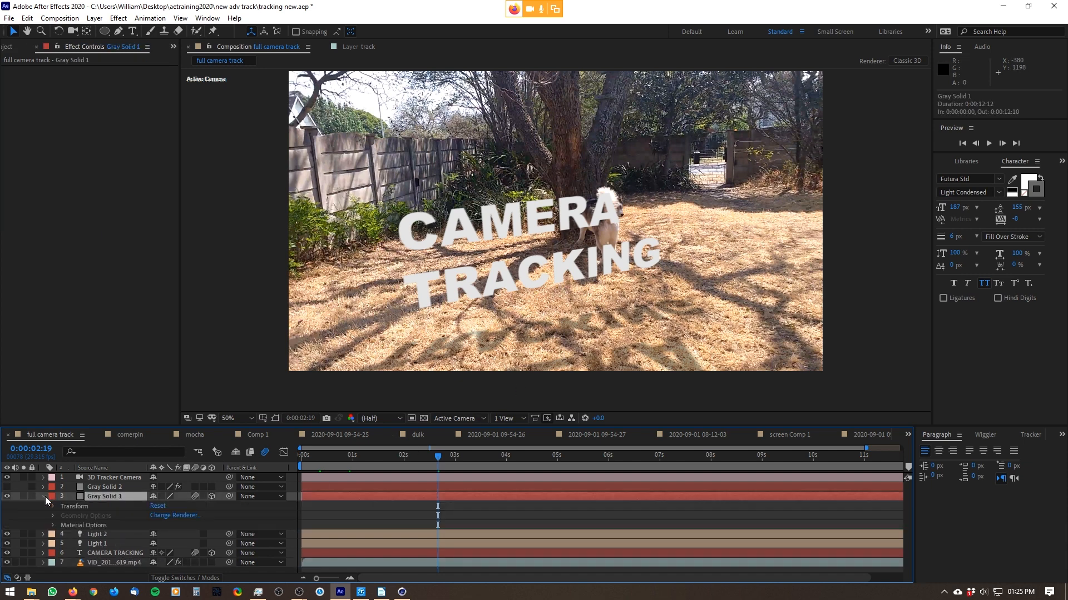
pyautogui.click(53, 525)
pyautogui.click(158, 512)
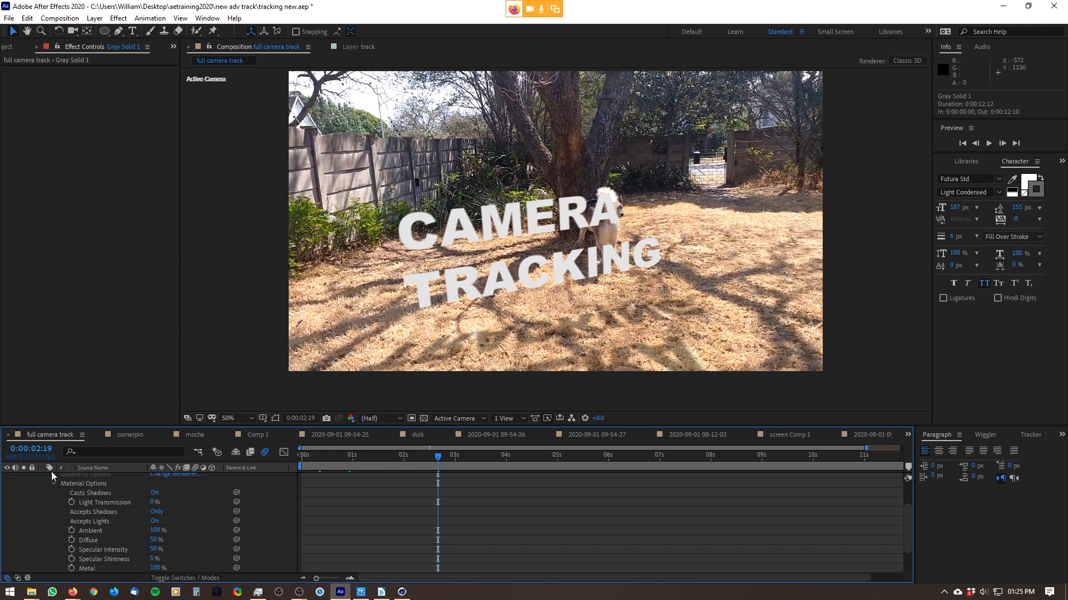
pyautogui.click(157, 512)
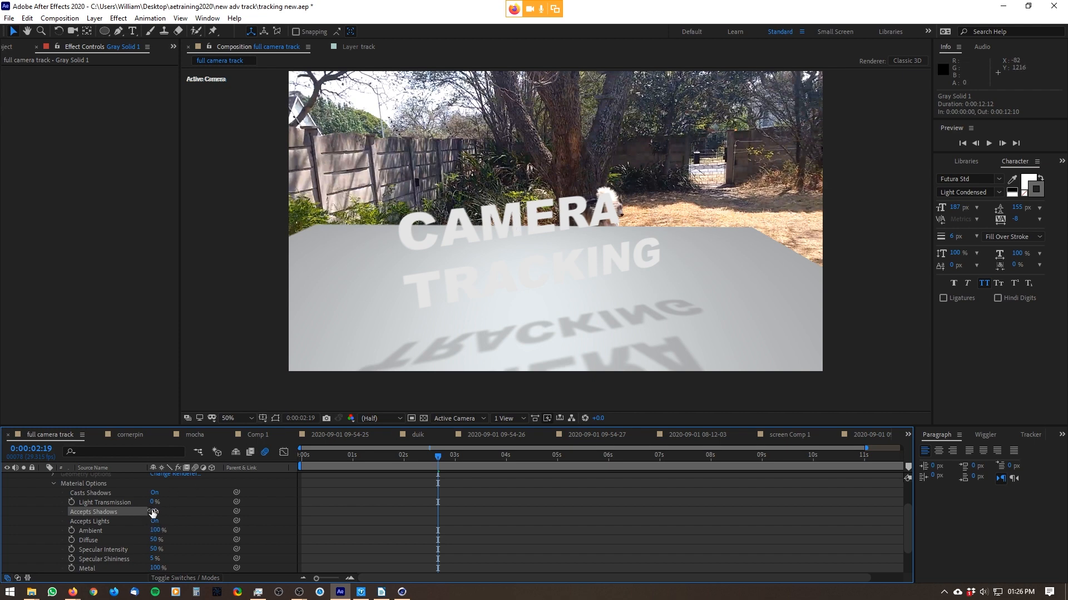
pyautogui.click(154, 512)
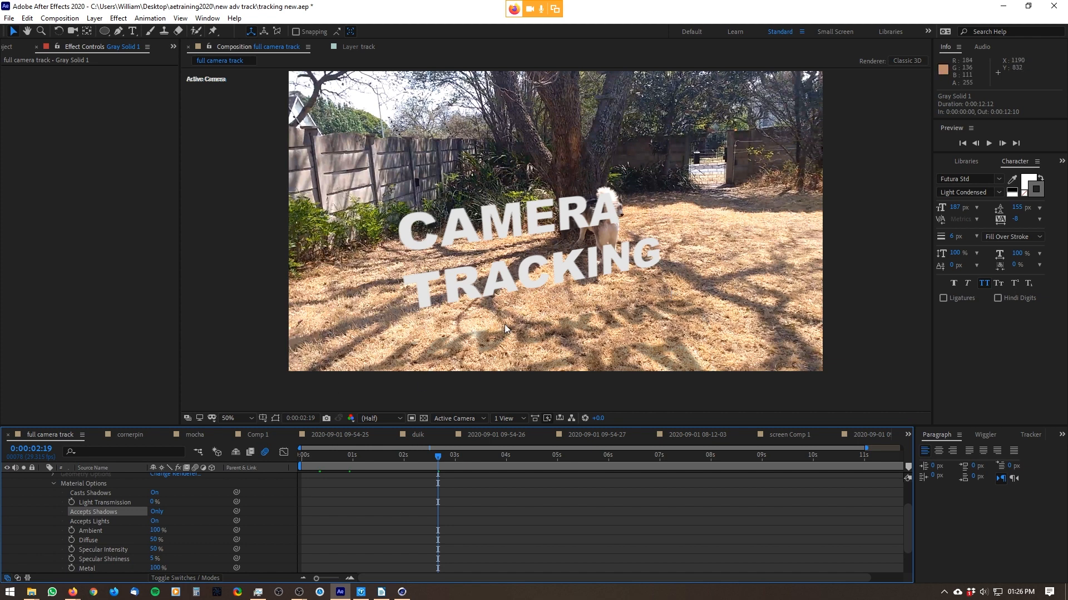
# - Go to 0:00:01:10 and examine the tracked text's shadow up close against the tree shadows on the grass
pyautogui.press('space')
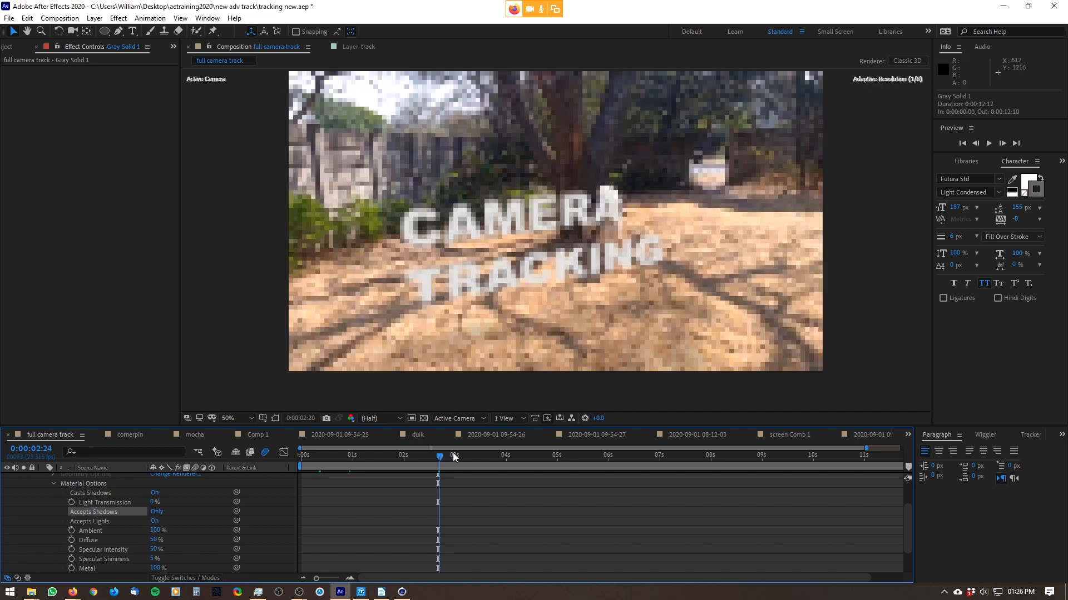
pyautogui.moveTo(478, 458); pyautogui.dragTo(370, 458)
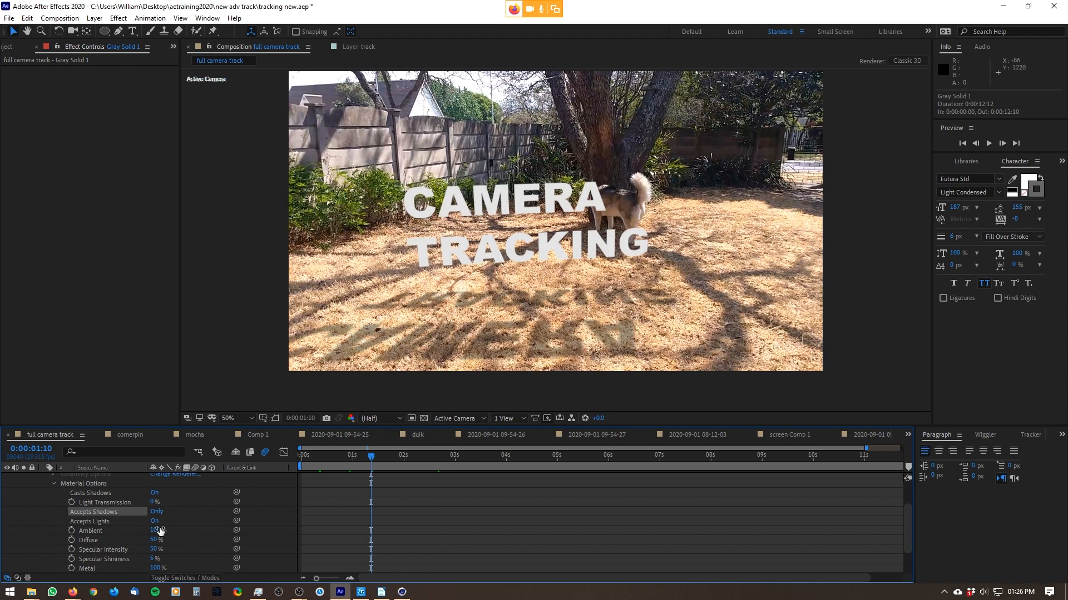
pyautogui.scroll(-2, 172, 541)
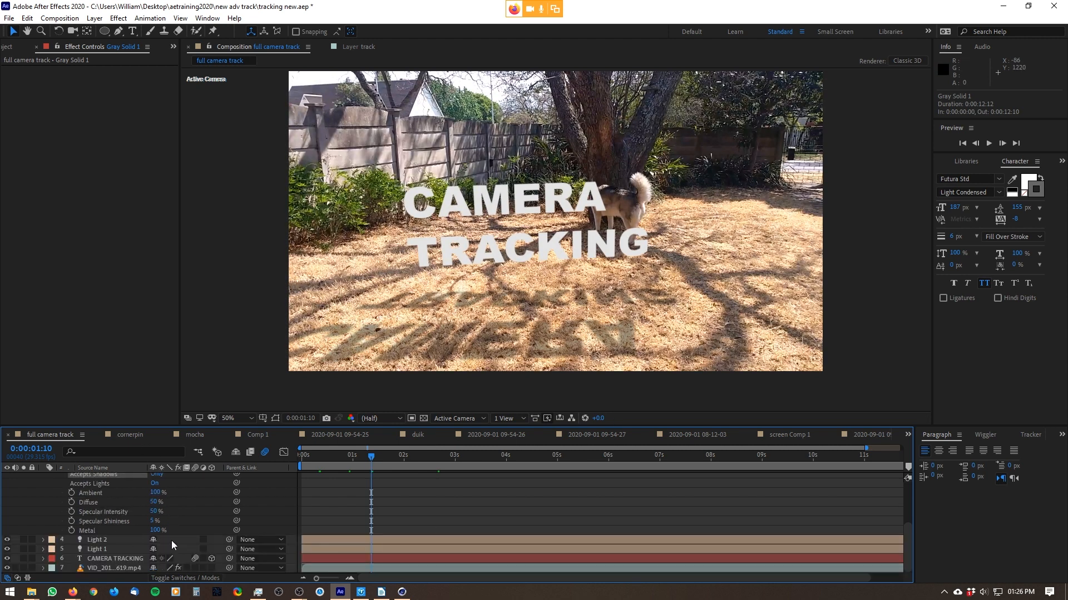
pyautogui.scroll(3, 145, 514)
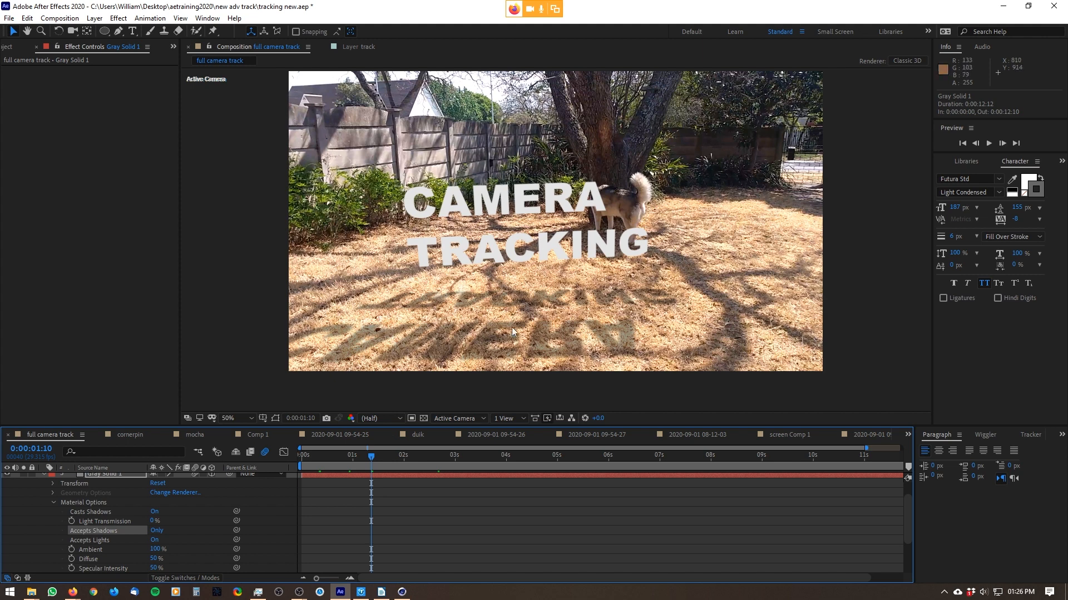
pyautogui.scroll(1, 496, 312)
pyautogui.moveTo(552, 246); pyautogui.dragTo(615, 149)
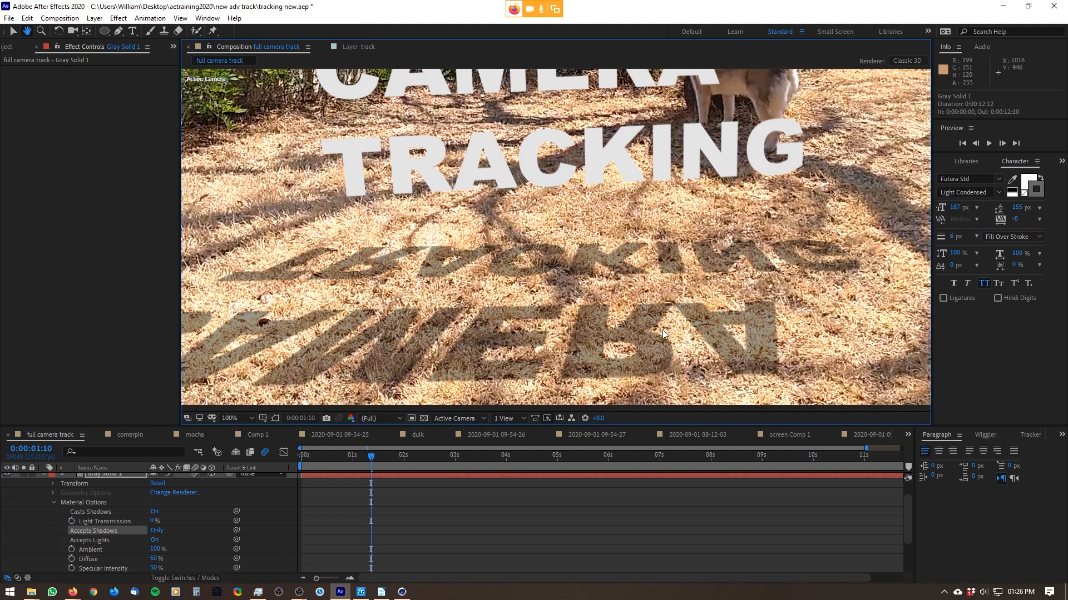
pyautogui.moveTo(809, 252); pyautogui.dragTo(586, 241)
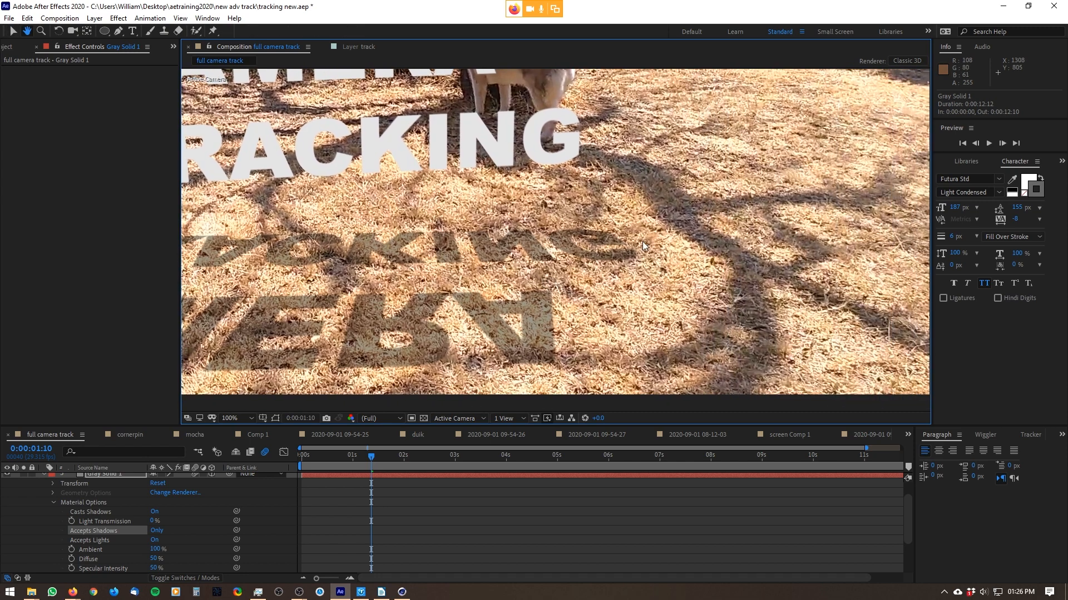
pyautogui.moveTo(323, 218); pyautogui.dragTo(521, 285)
pyautogui.scroll(-1, 521, 285)
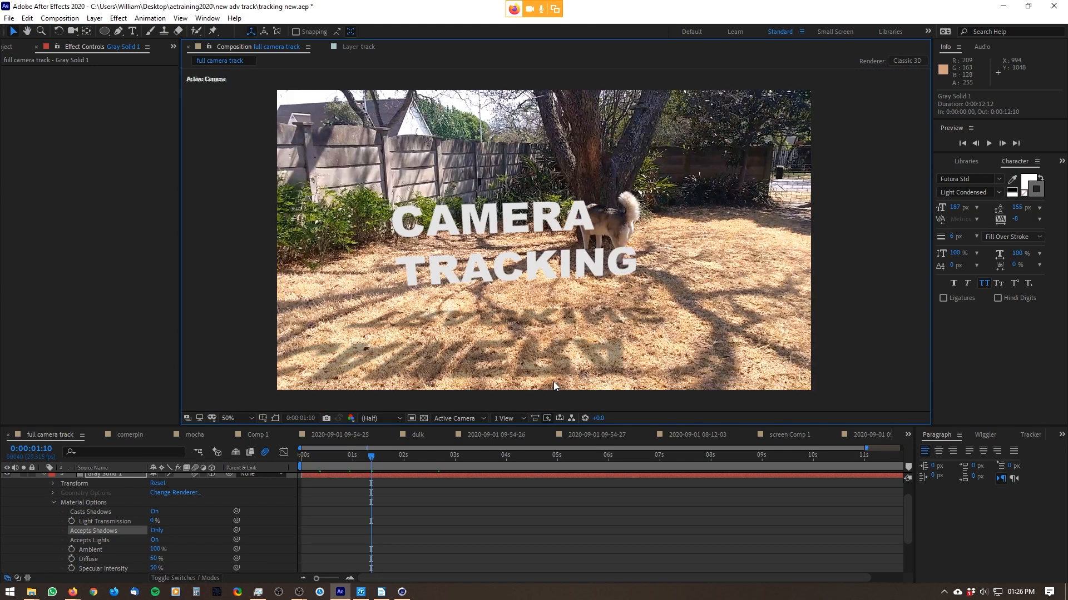
# - Scrub between 0:00:06:00 and 0:00:01:20 to check the shadow, display the layers' blending modes, and go to 0:00:03:05
pyautogui.moveTo(371, 456); pyautogui.dragTo(608, 452)
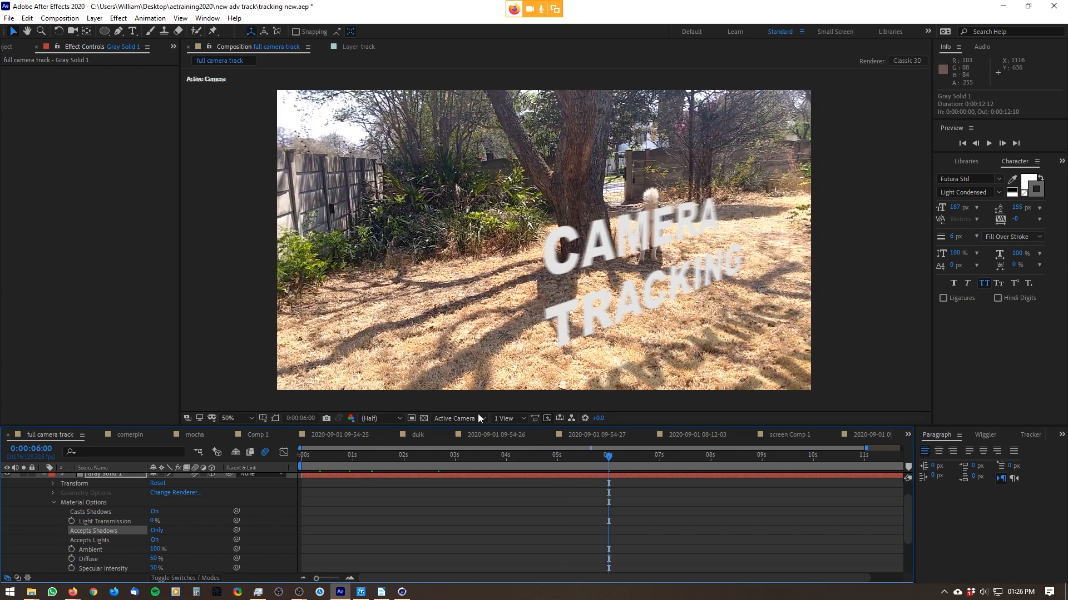
pyautogui.moveTo(612, 453); pyautogui.dragTo(389, 454)
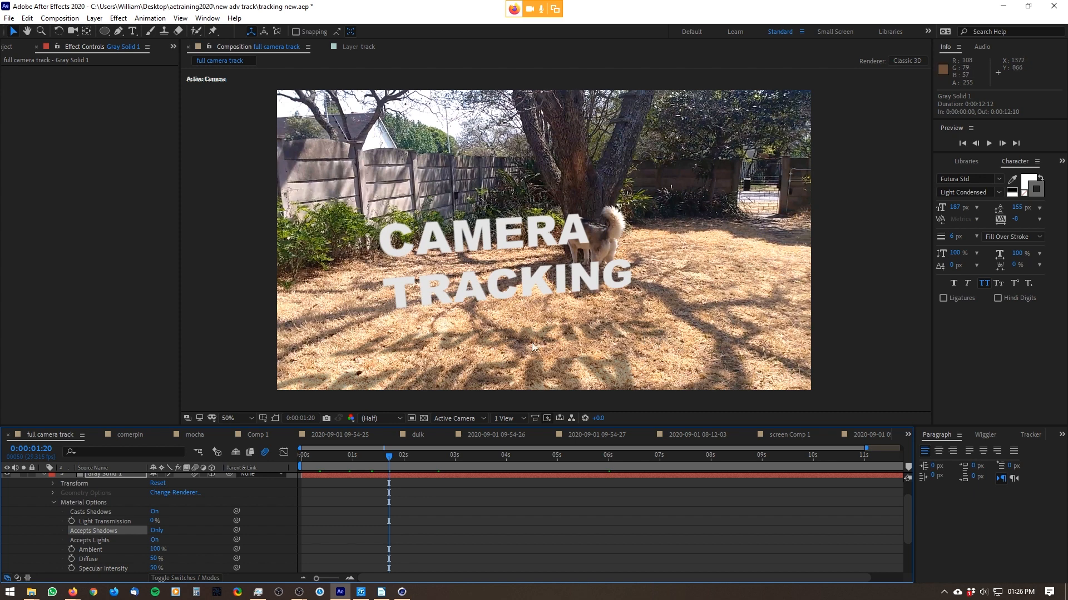
pyautogui.scroll(2, 205, 527)
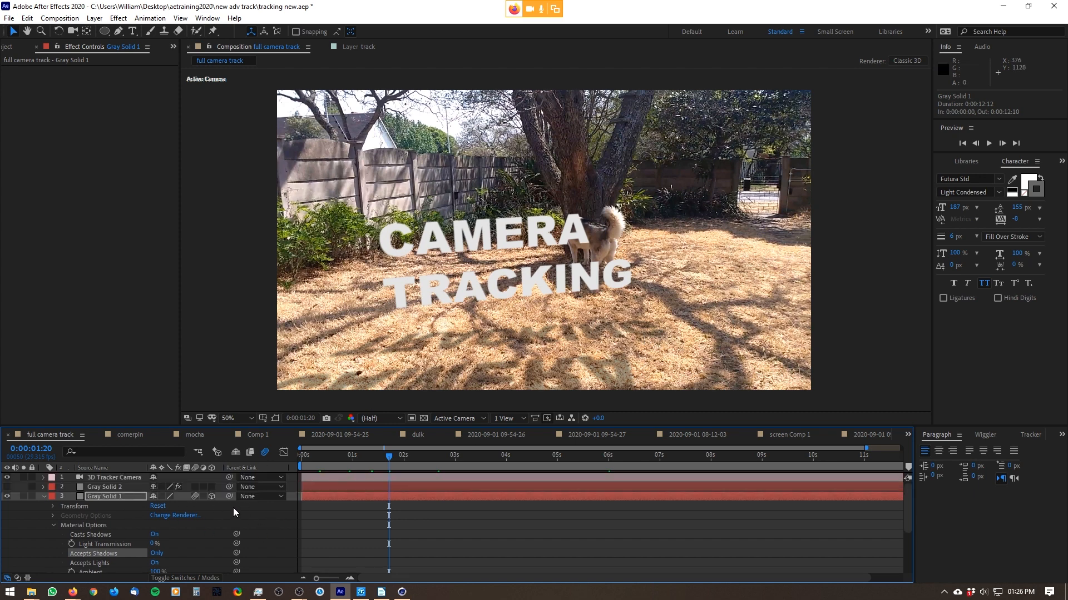
pyautogui.click(184, 579)
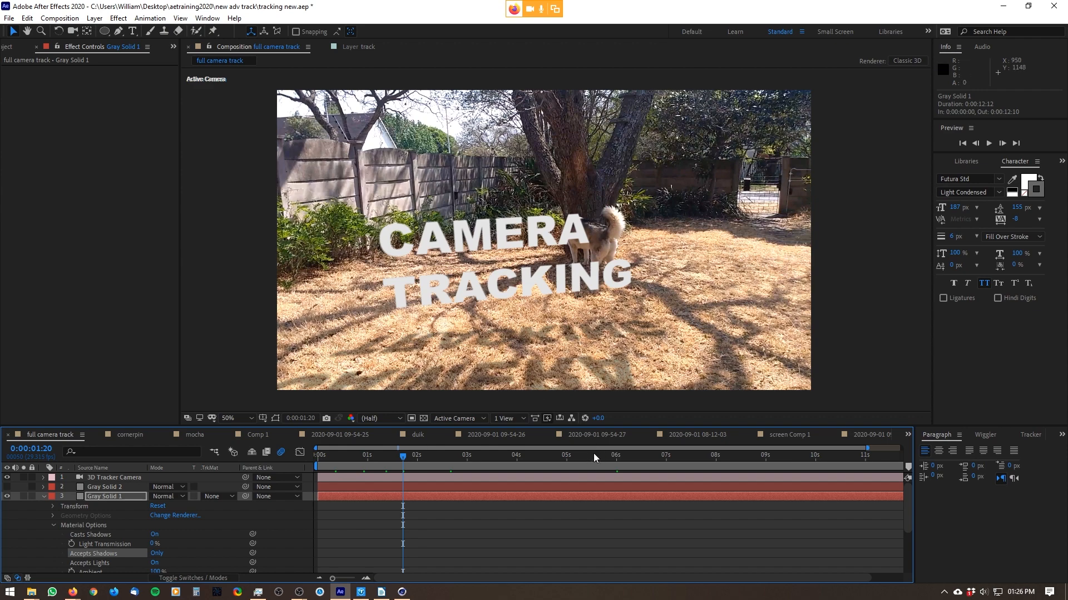
pyautogui.moveTo(592, 453); pyautogui.dragTo(477, 458)
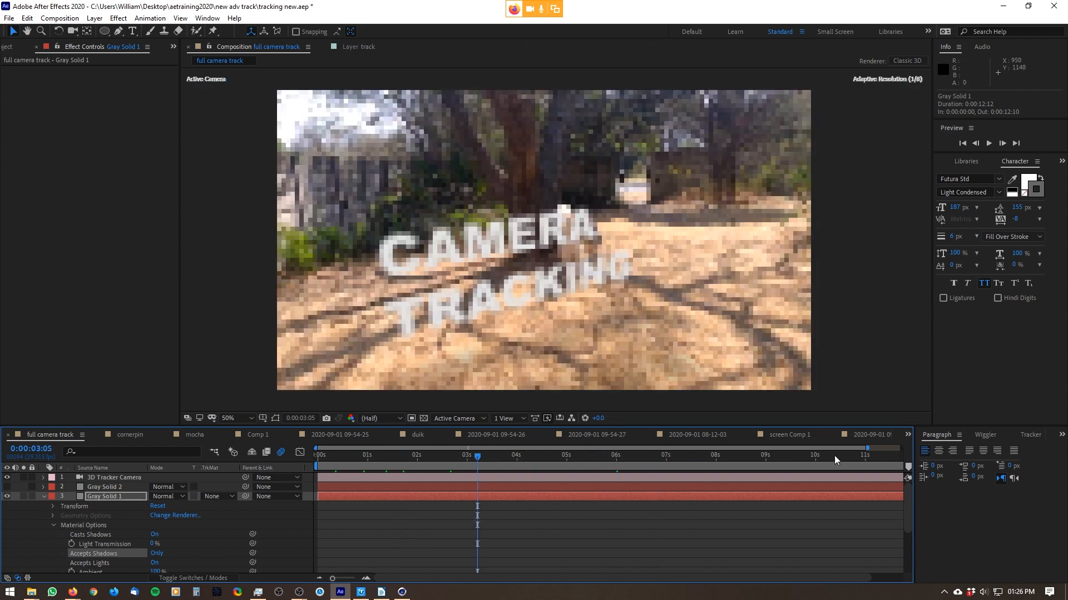
# - Switch to the VID_20170922_103322619 composition, show the garden video layer again, and select it with the tracking options open
pyautogui.click(872, 435)
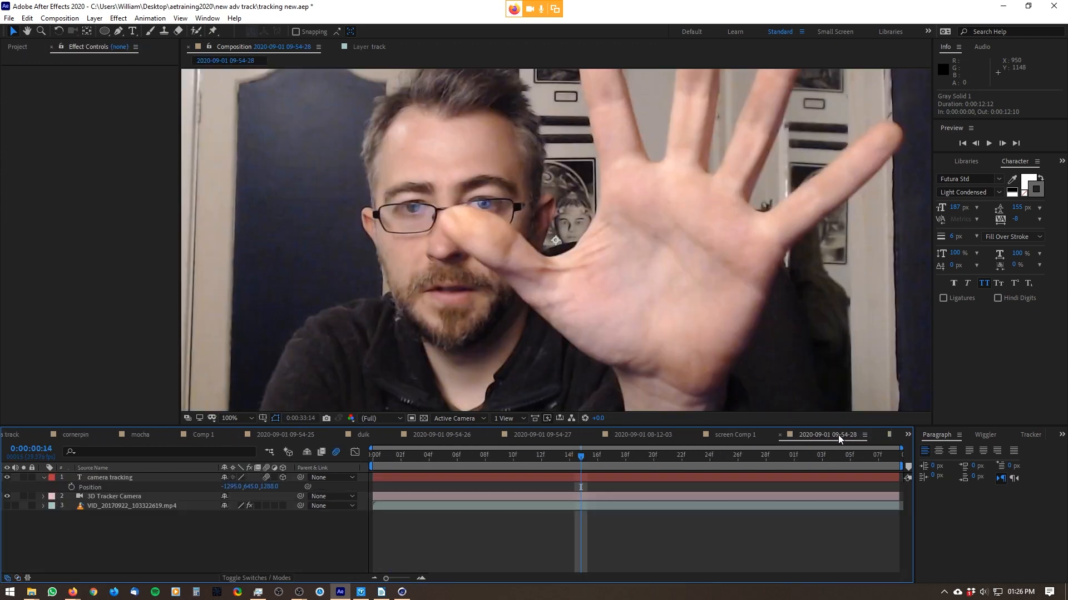
pyautogui.scroll(-2, 837, 435)
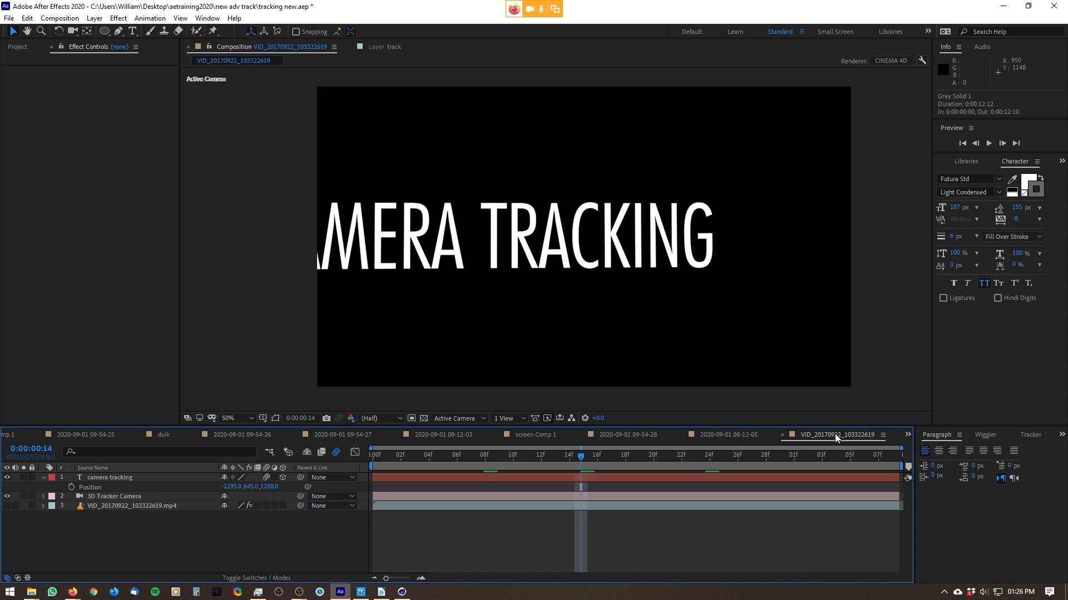
pyautogui.click(7, 506)
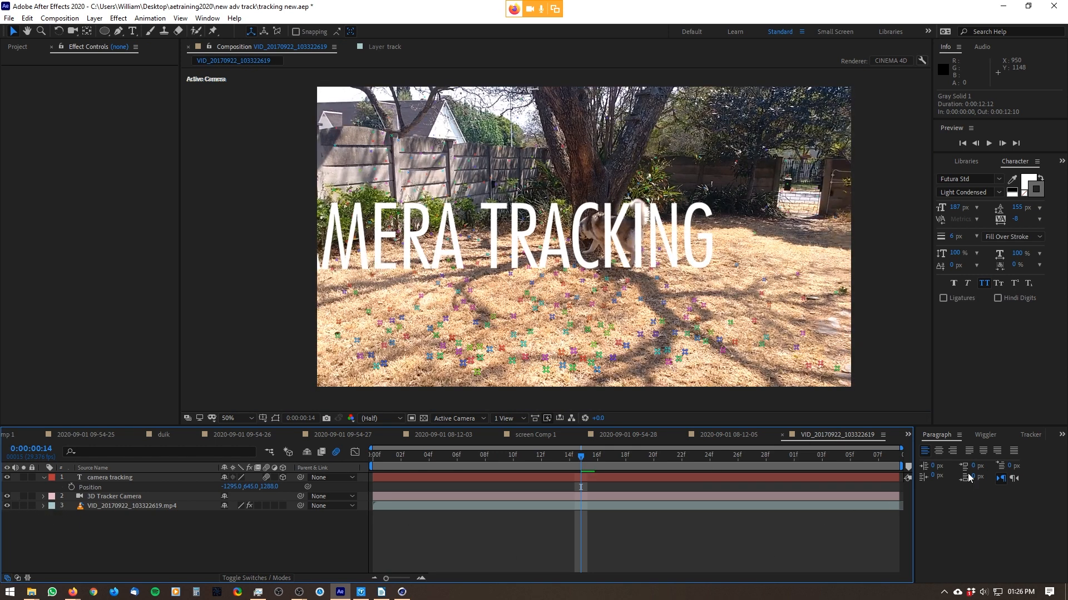
pyautogui.click(1031, 435)
pyautogui.click(107, 505)
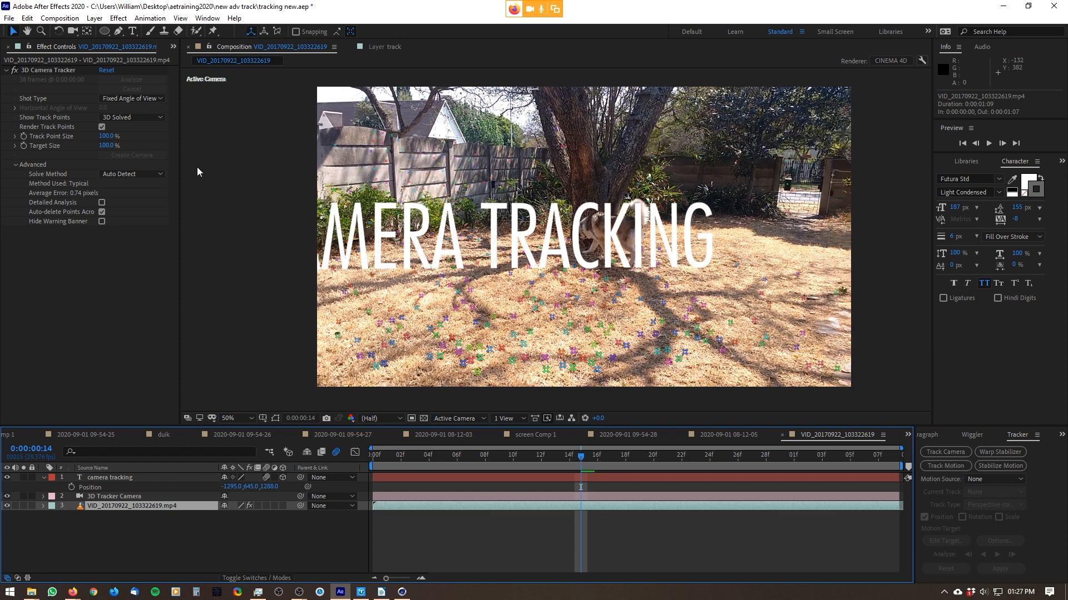
# - Review the 3D Camera Tracker's Show Track Points and Solve Method choices, and scrub the garden footage to examine its track points
pyautogui.click(152, 118)
pyautogui.click(150, 142)
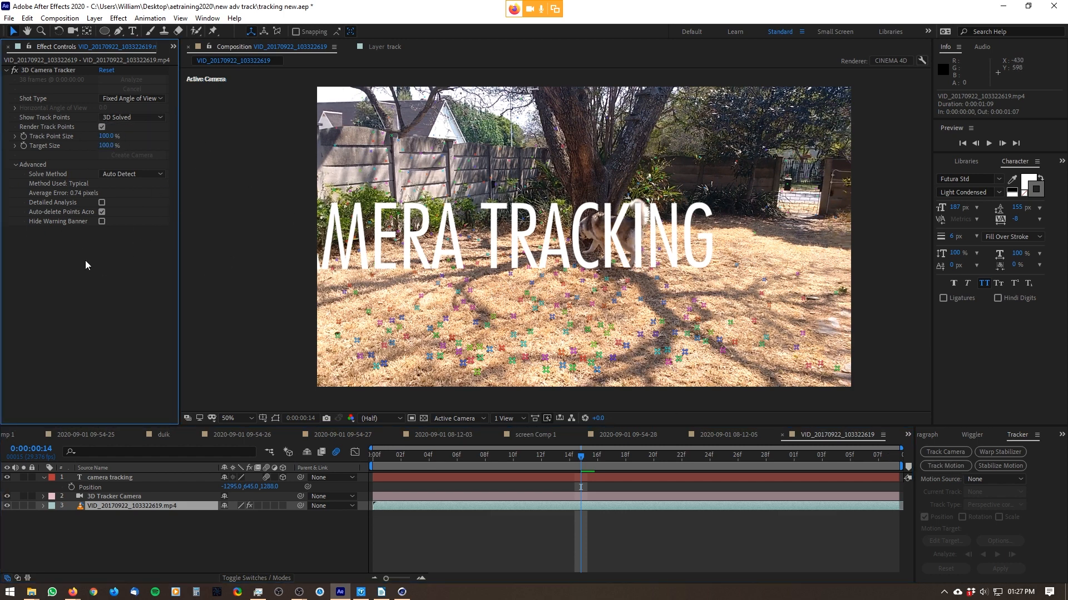
pyautogui.click(146, 175)
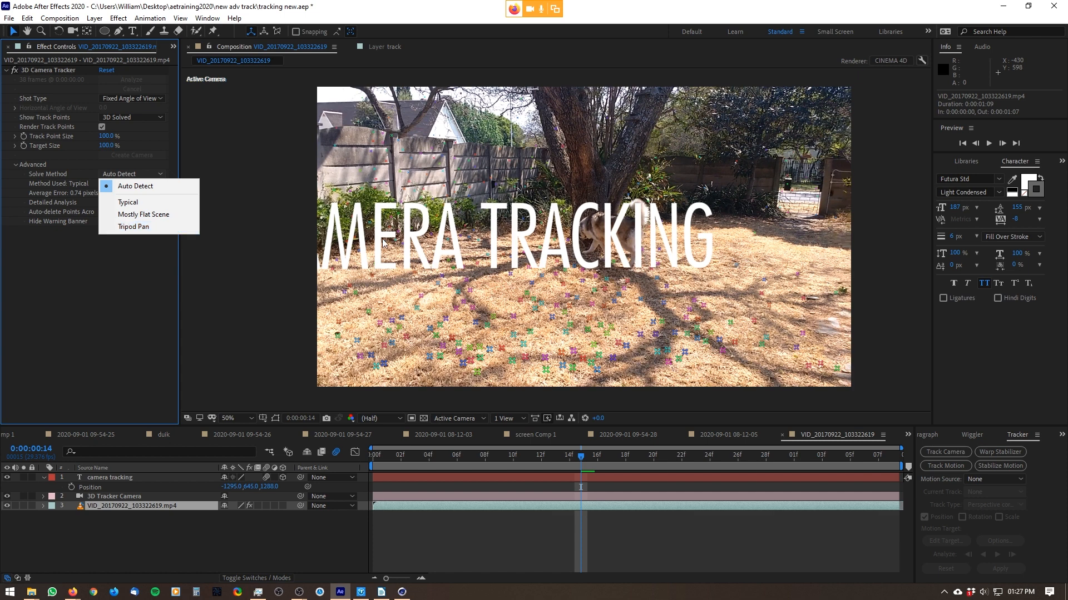
pyautogui.click(94, 310)
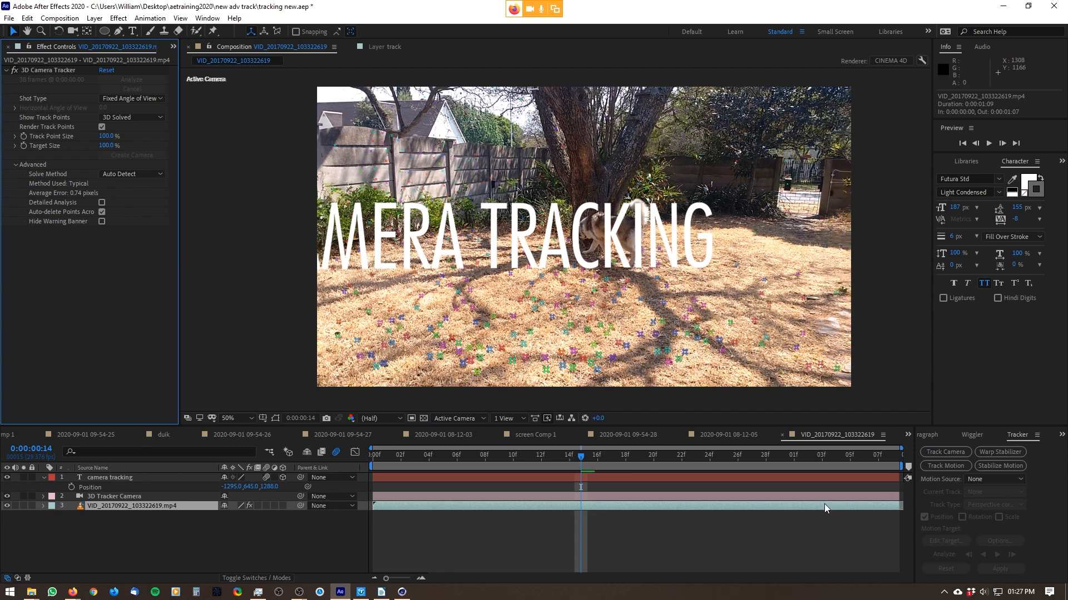
pyautogui.moveTo(595, 466); pyautogui.dragTo(826, 482)
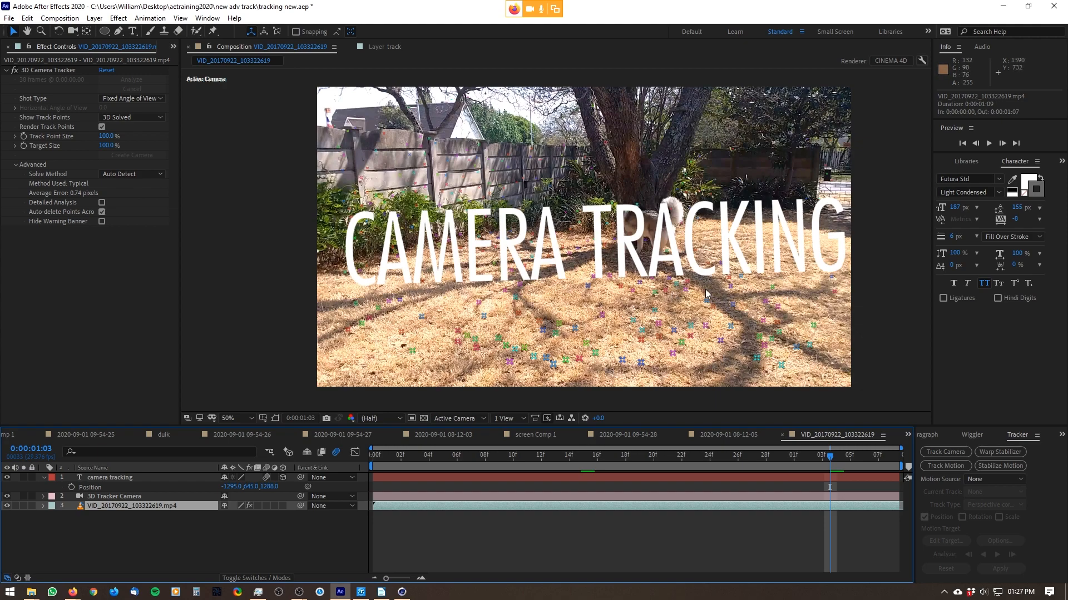
pyautogui.moveTo(830, 462); pyautogui.dragTo(638, 462)
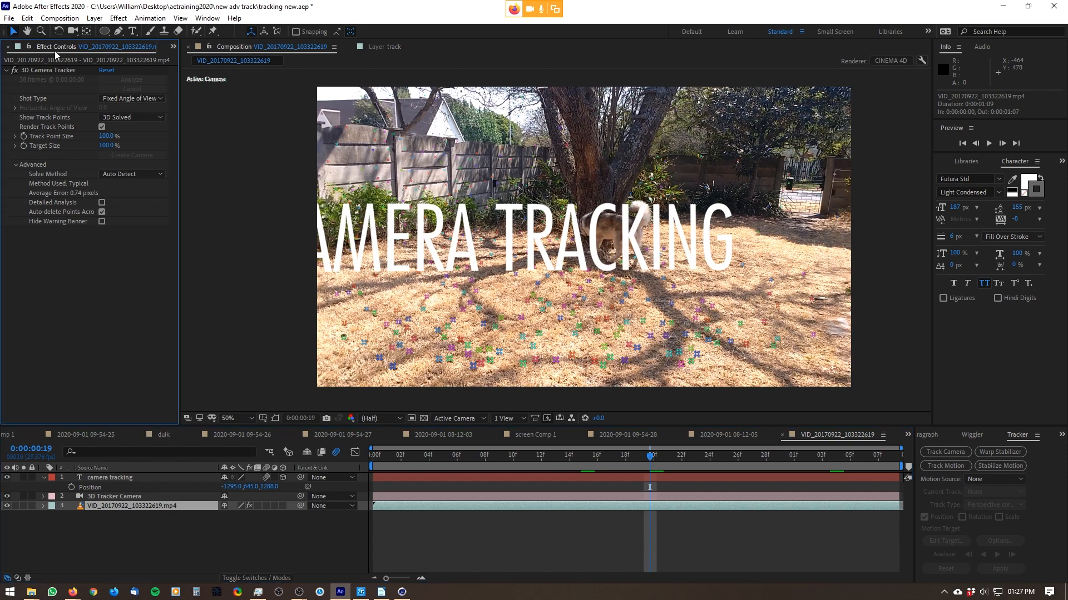
# - Import the hcw_embassy_shootout PNG sequence from the greenscr folder with its own composition, and scrub it to 0:00:06:20
pyautogui.hotkey('ctrl', 'i')
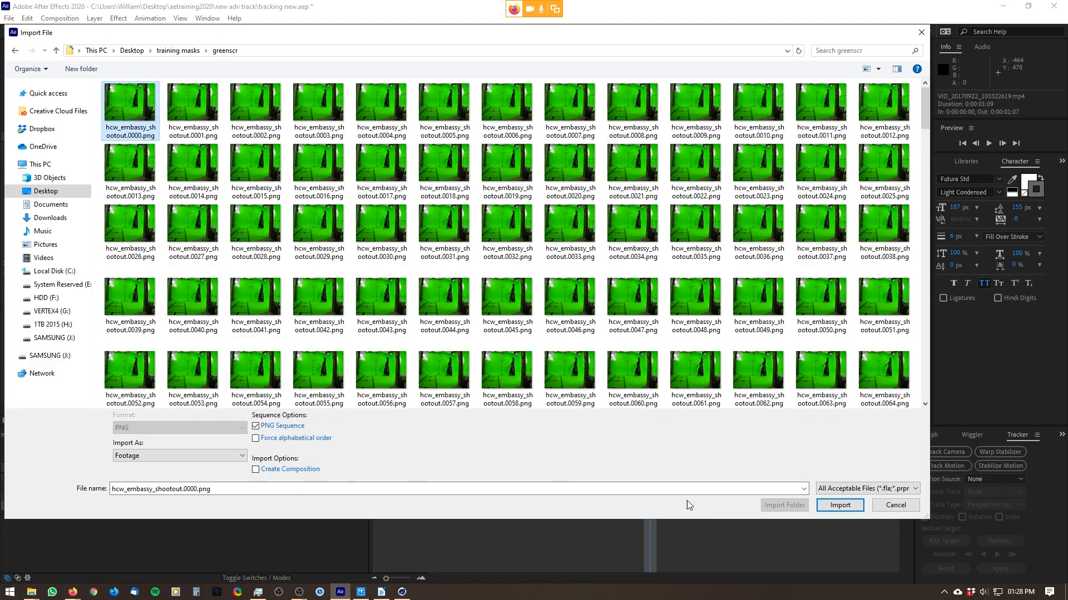
pyautogui.click(289, 470)
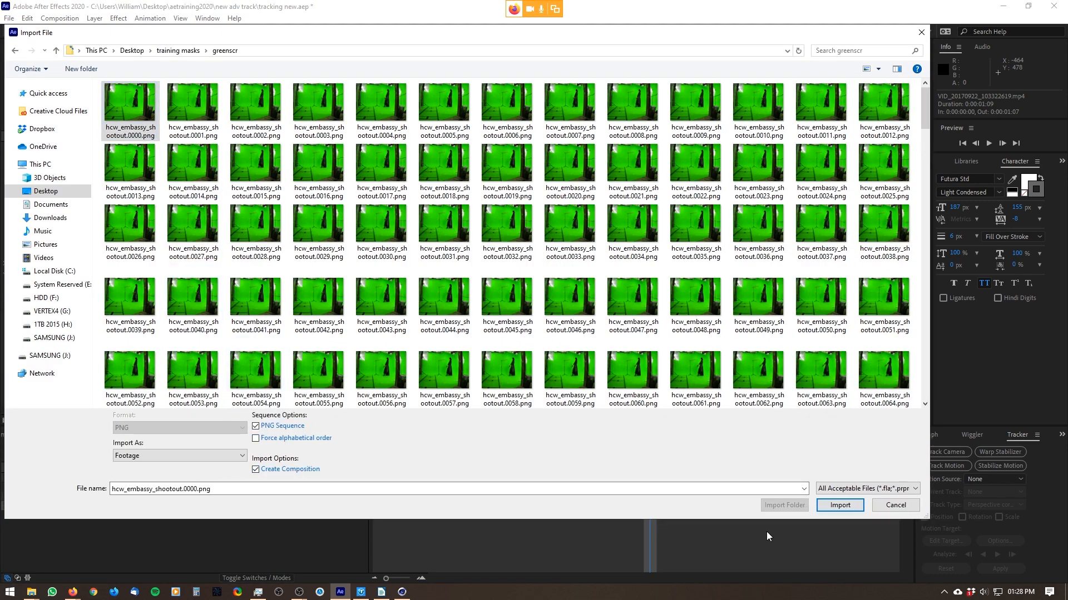
pyautogui.click(854, 511)
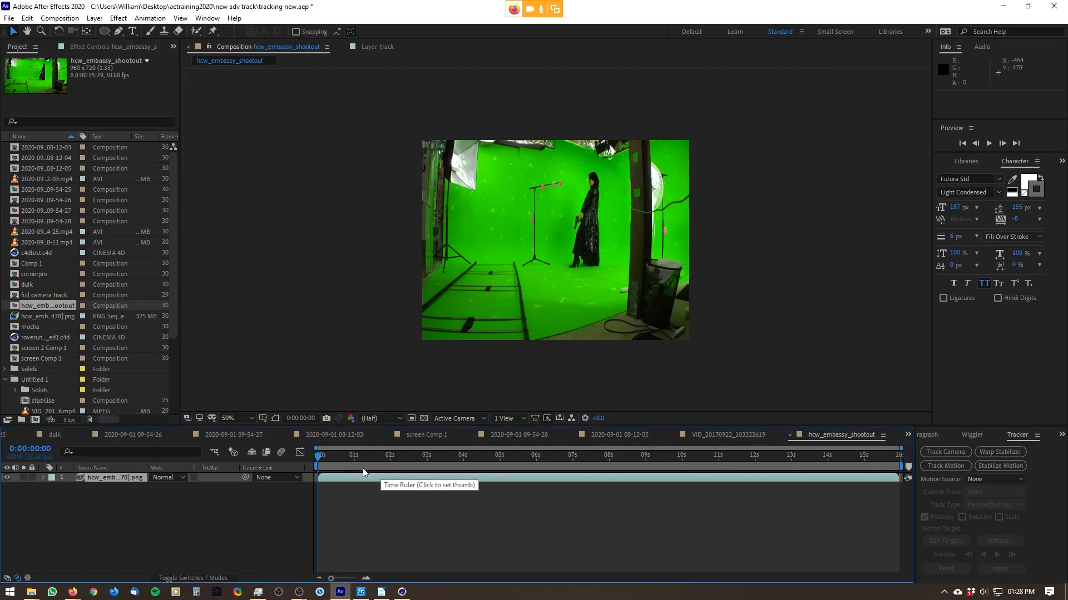
pyautogui.moveTo(344, 455); pyautogui.dragTo(561, 455)
pyautogui.press('/')
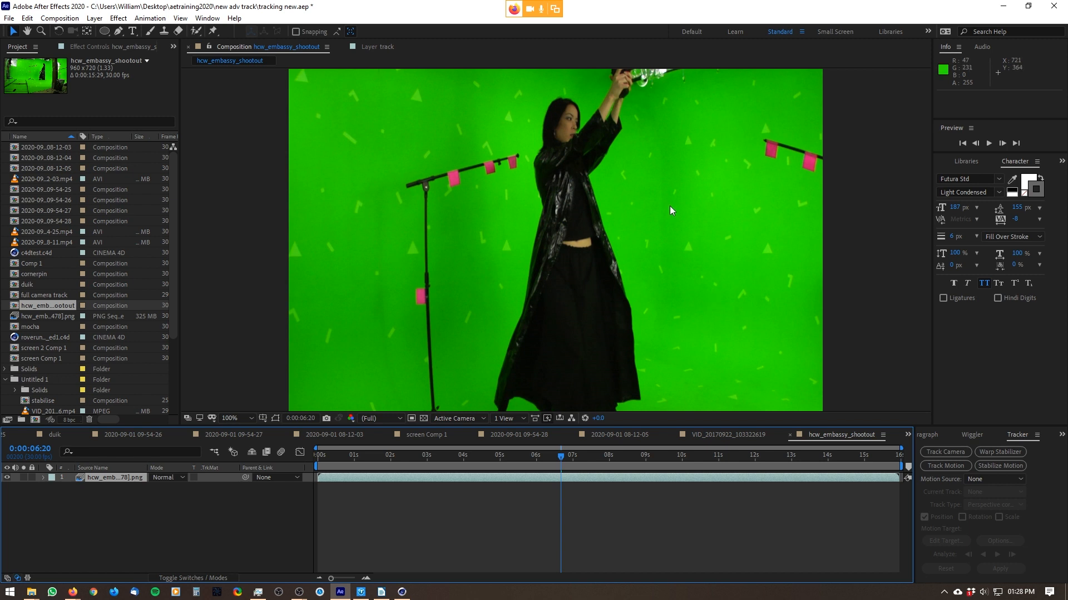
# - Run camera tracking on the green-screen layer, trimmed to about 3–5 seconds, and inspect the frame at 0:00:04:08
pyautogui.click(956, 454)
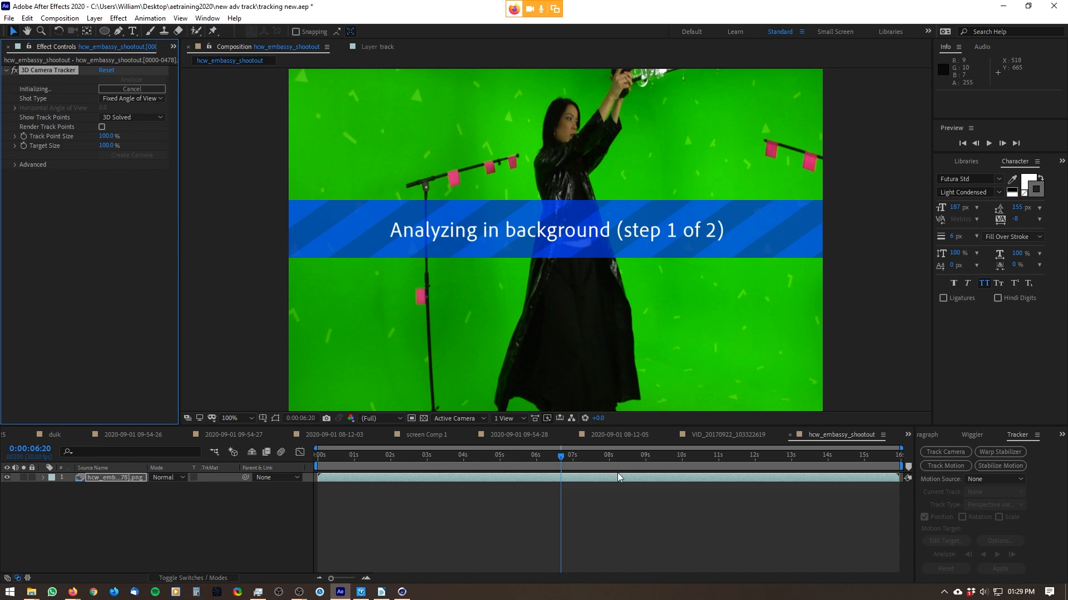
pyautogui.click(472, 452)
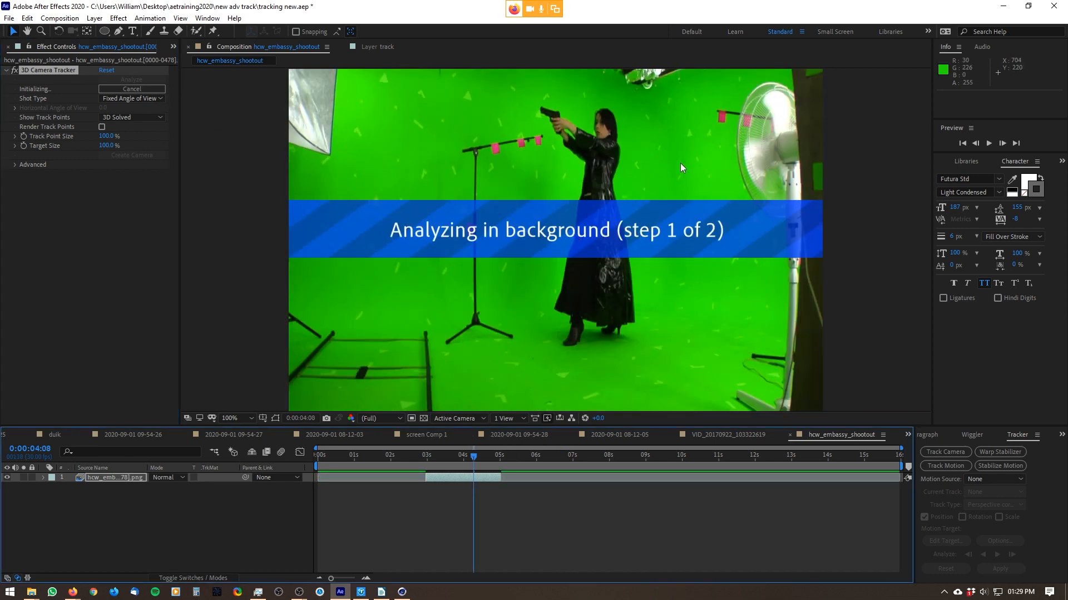
pyautogui.scroll(-2, 681, 167)
pyautogui.scroll(2, 683, 172)
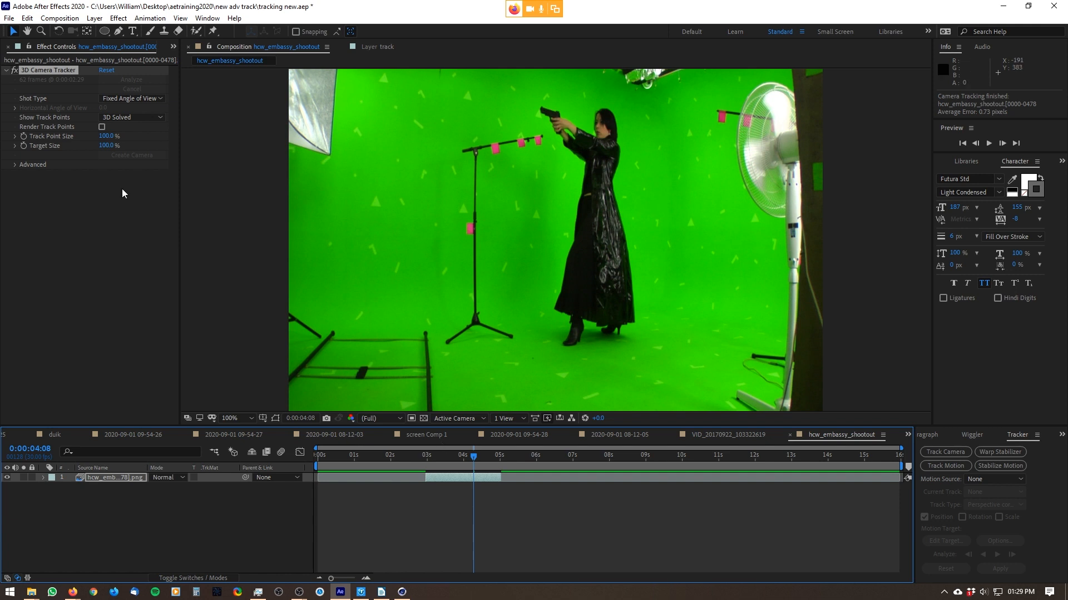
# - Expand the 3D Camera Tracker's Advanced settings, create the tracker camera for the green-screen shot, and scrub to 0:00:03:27
pyautogui.click(15, 165)
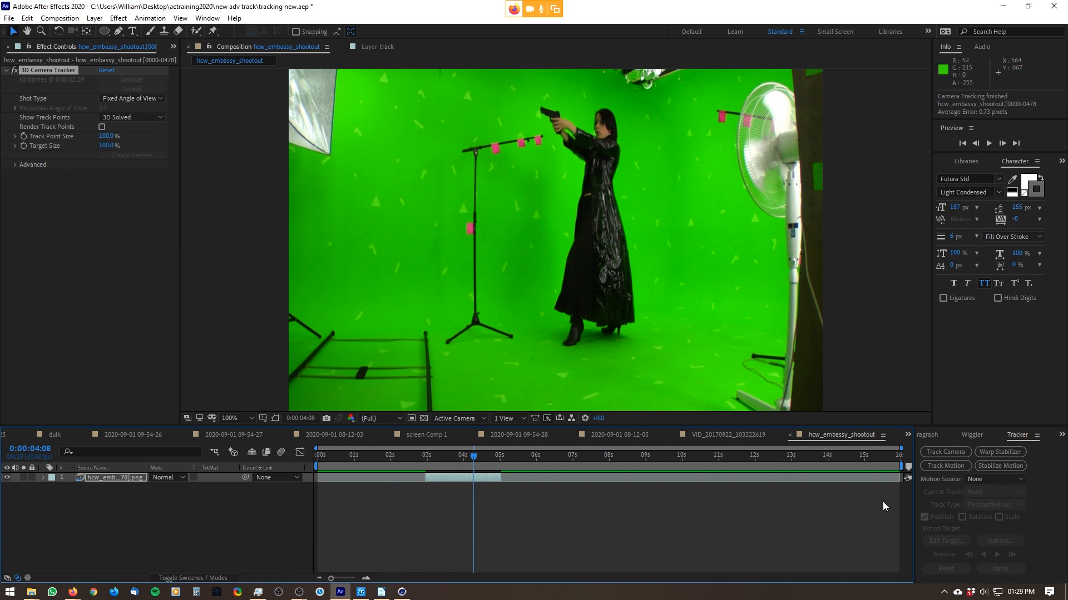
pyautogui.click(587, 470)
pyautogui.click(132, 156)
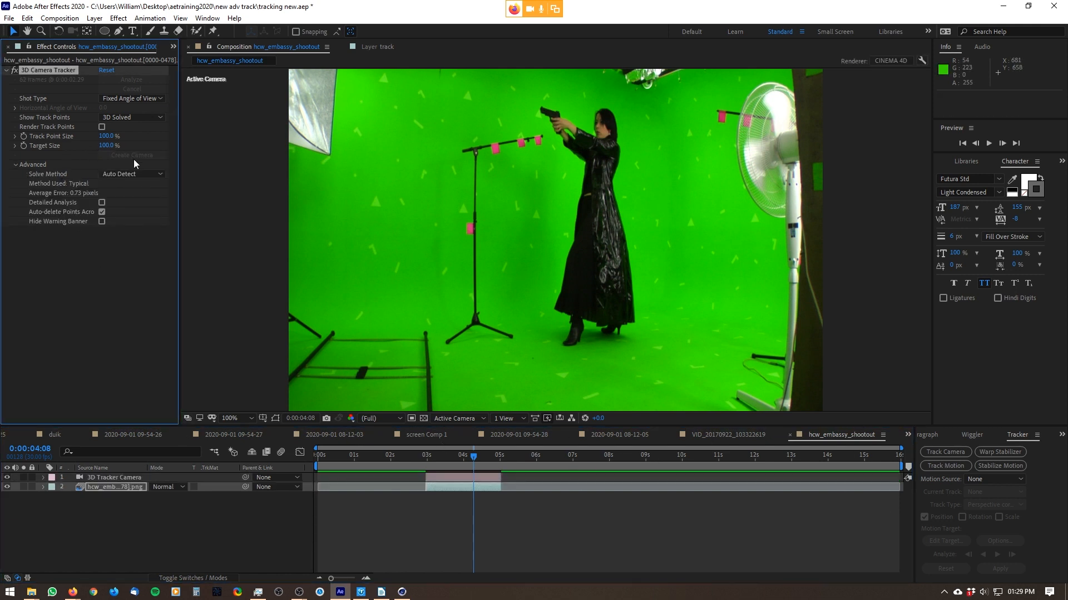
pyautogui.moveTo(471, 462); pyautogui.dragTo(459, 462)
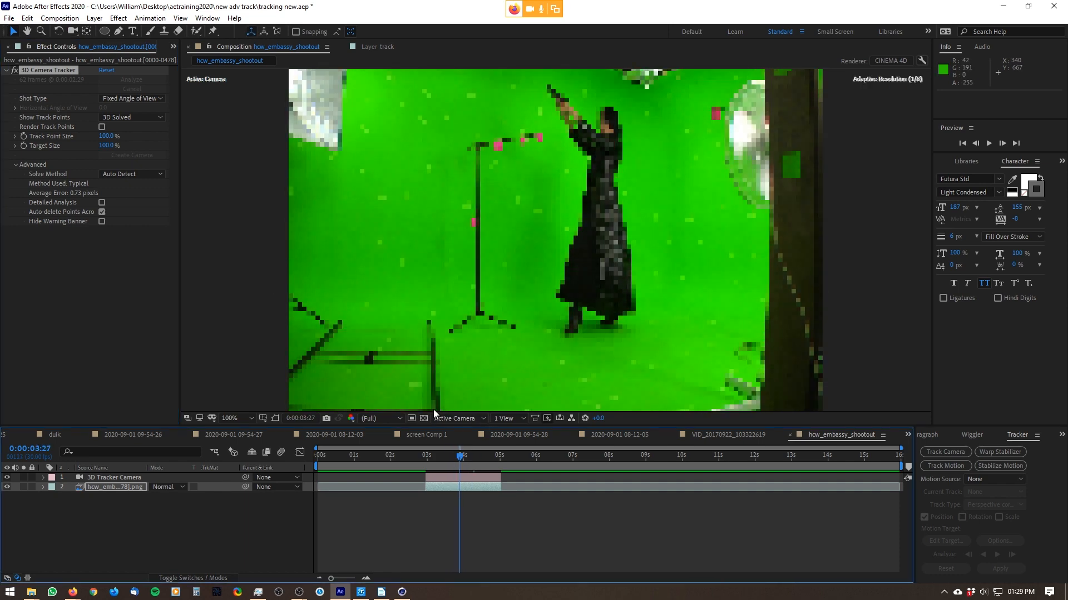
# - Create a red 960 × 720 px solid directly above the green-screen footage and show the layer switches for its 3D setup
pyautogui.click(94, 18)
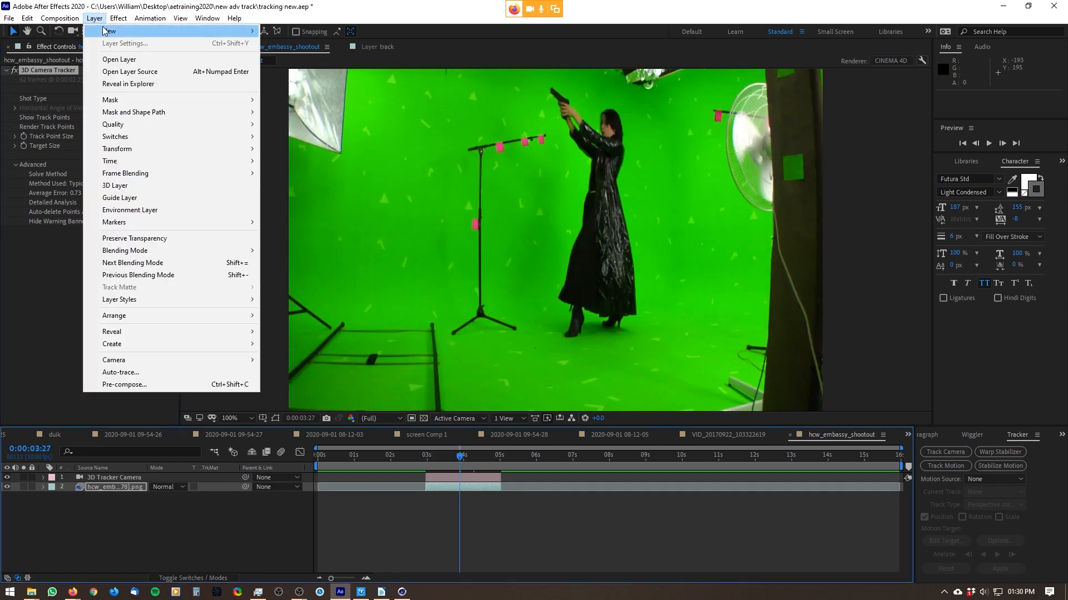
pyautogui.moveTo(103, 31)
pyautogui.click(299, 47)
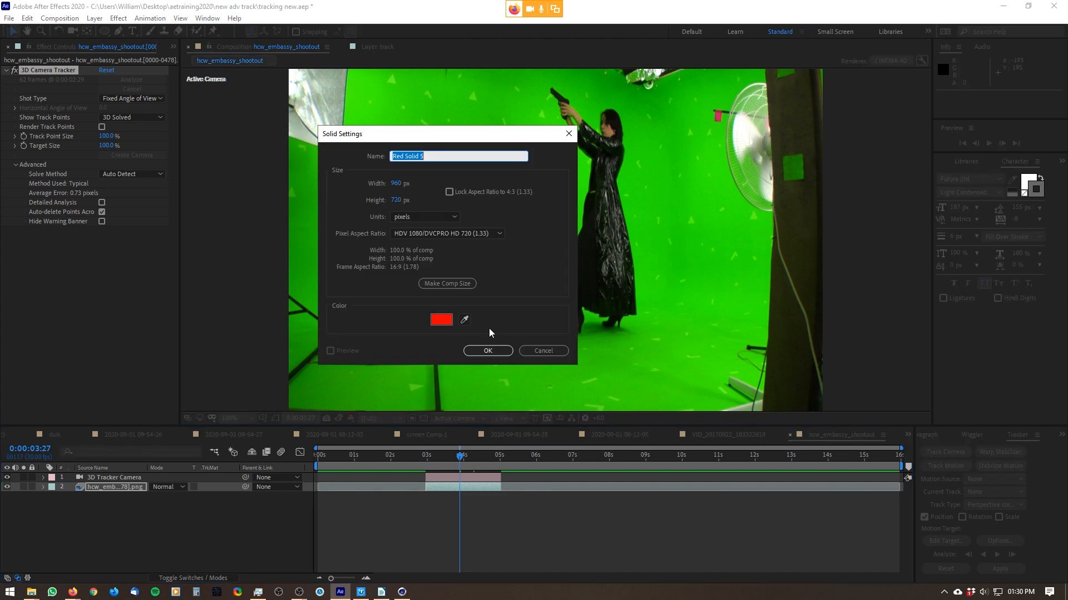
pyautogui.click(482, 347)
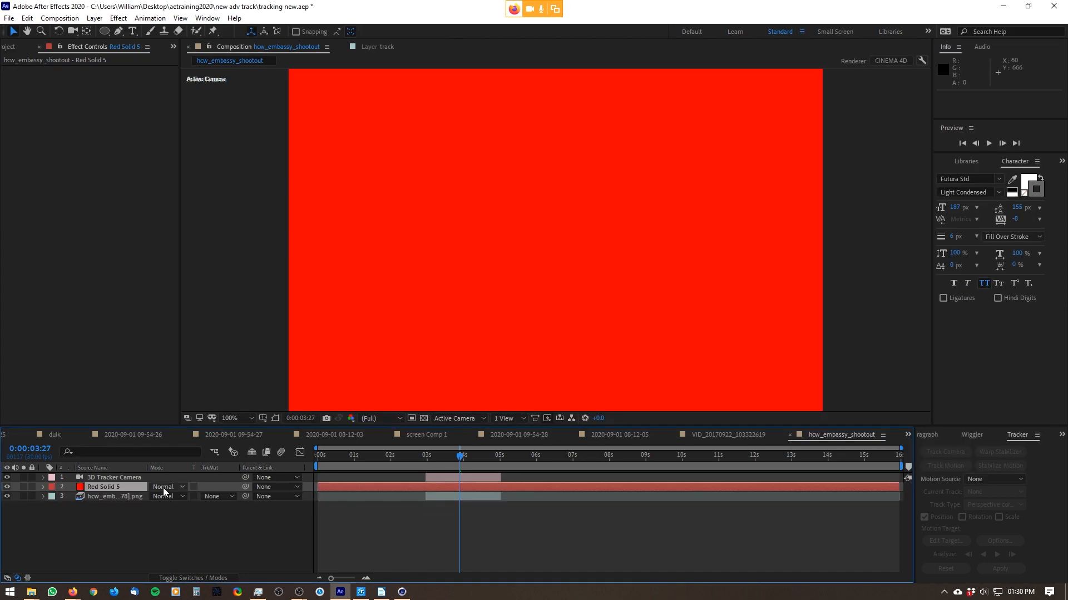
pyautogui.click(201, 578)
# - Lay the red solid flat as a 3D floor and set its position to 480, 449, 750
pyautogui.press('p')
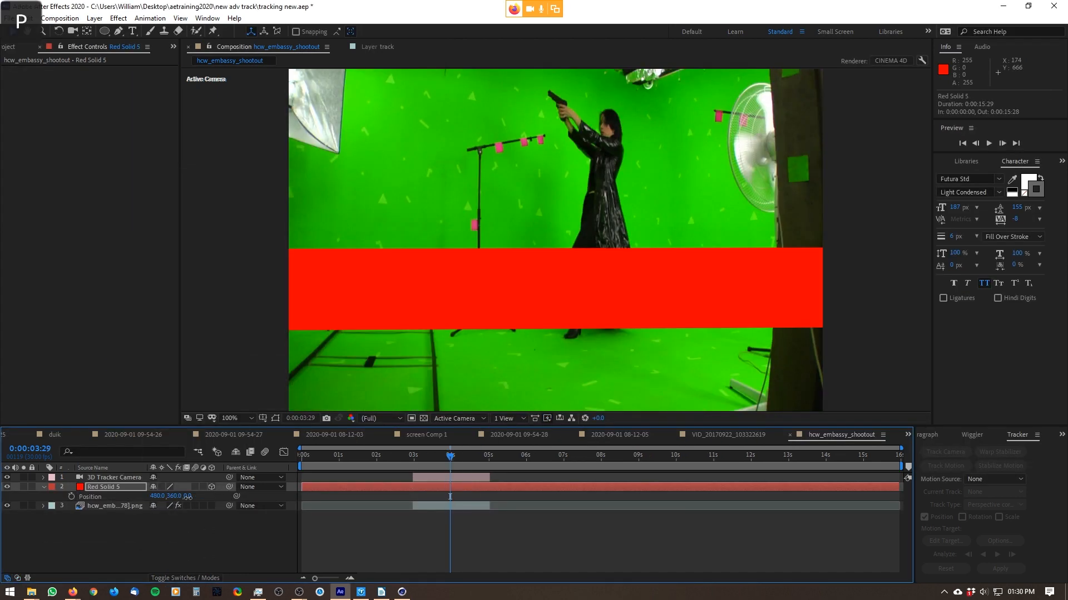
pyautogui.moveTo(412, 460); pyautogui.dragTo(472, 461)
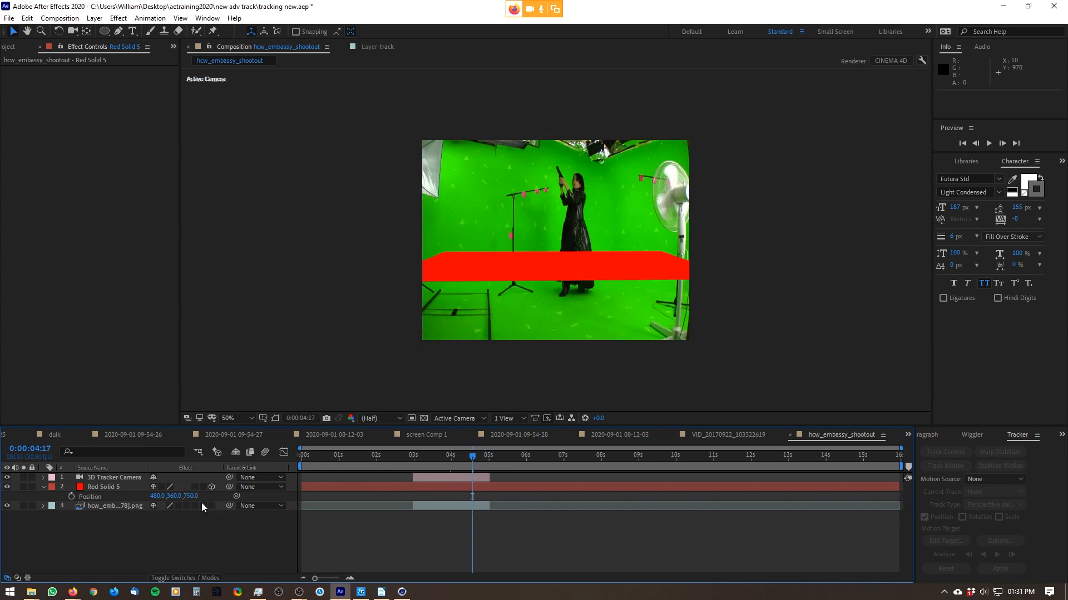
pyautogui.moveTo(175, 496); pyautogui.dragTo(229, 492)
pyautogui.click(114, 487)
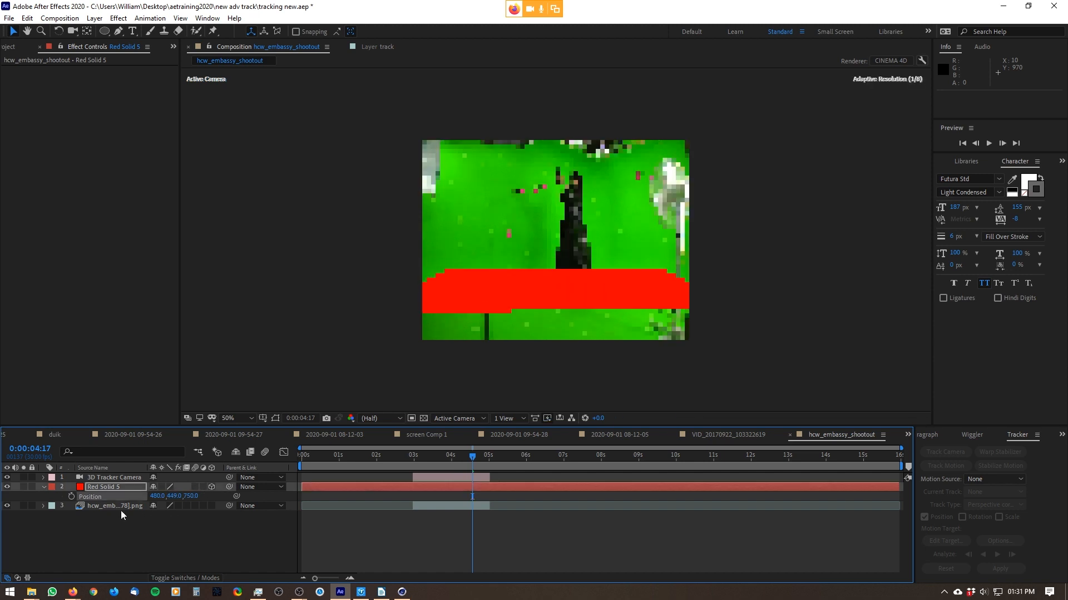
# - Duplicate the green-screen layer to the top of the stack, remove its 3D Camera Tracker, and hide the original layer
pyautogui.click(111, 505)
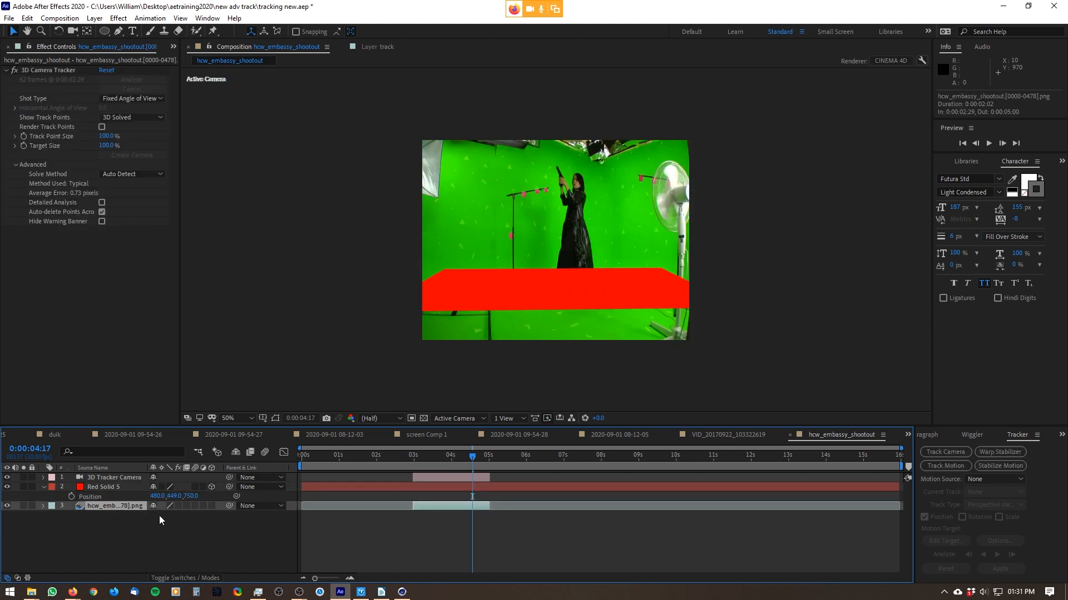
pyautogui.hotkey('ctrl', 'd')
pyautogui.moveTo(121, 506); pyautogui.dragTo(128, 473)
pyautogui.click(42, 69)
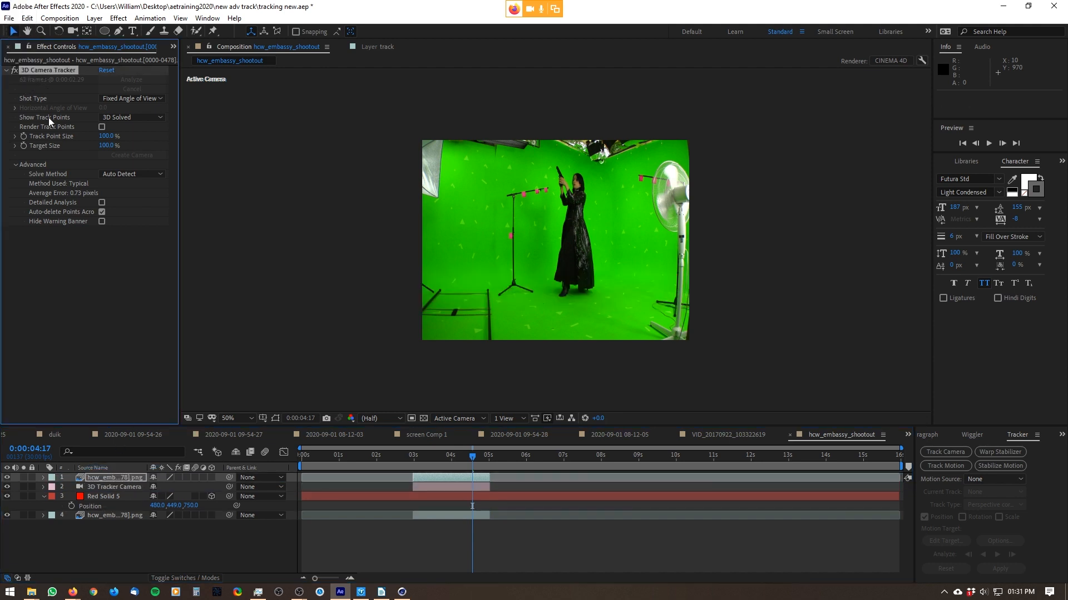
pyautogui.press('Delete')
pyautogui.click(7, 515)
# - Key out the green on the duplicate footage with Keylight (1.2), and scrub the composite to 0:00:04:22
pyautogui.click(150, 18)
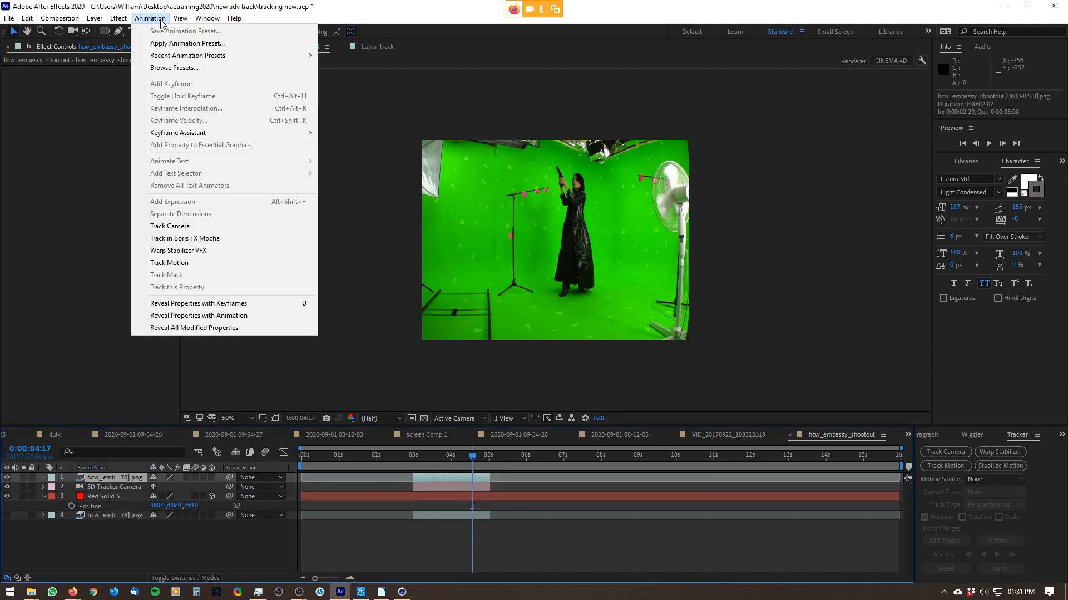
pyautogui.moveTo(183, 16)
pyautogui.moveTo(119, 18)
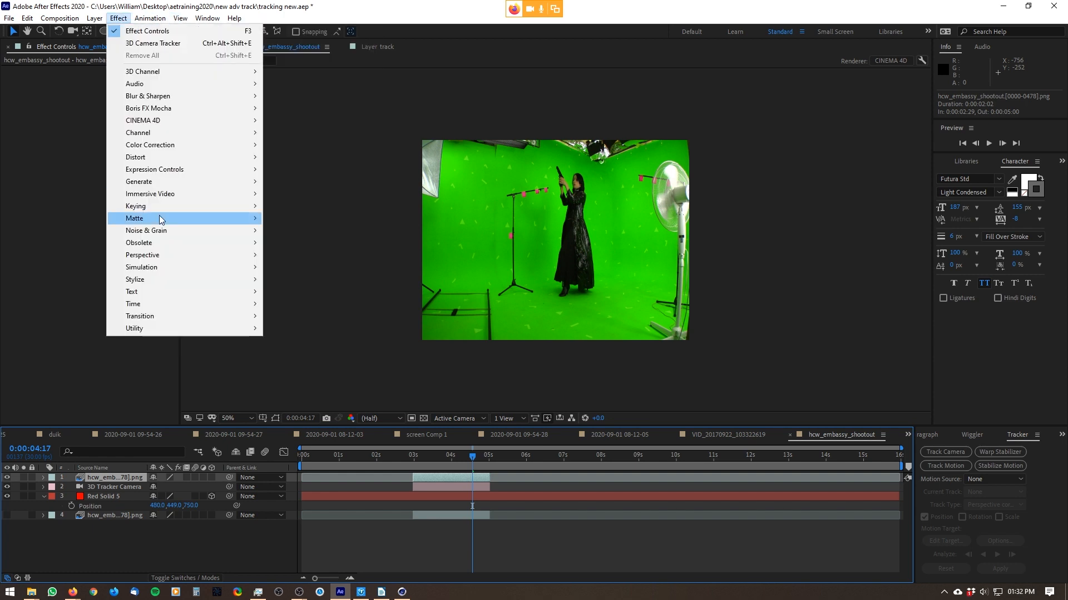
pyautogui.moveTo(171, 207)
pyautogui.click(312, 304)
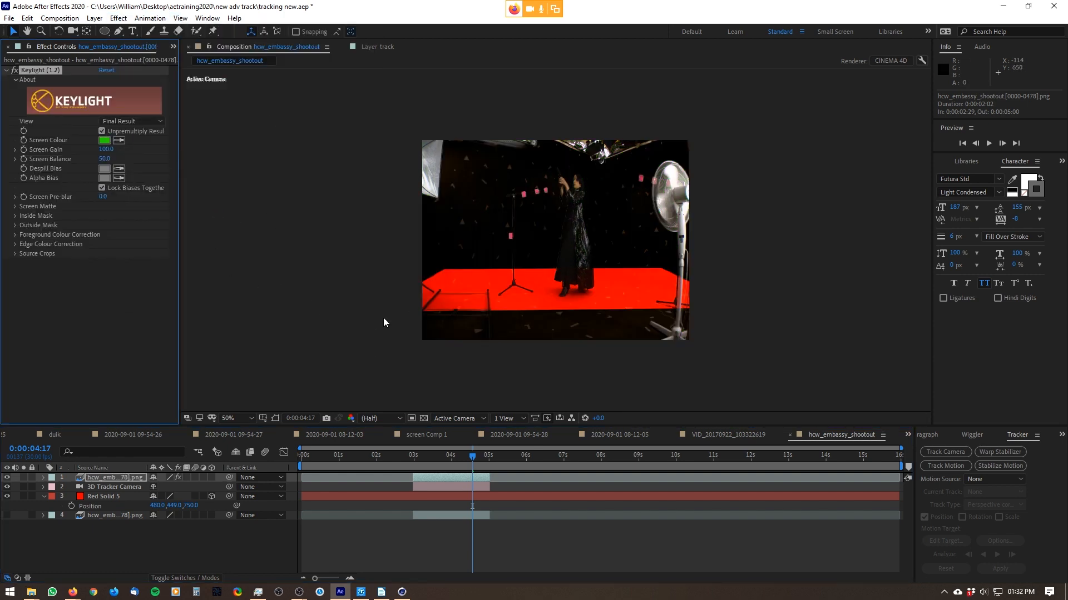
pyautogui.moveTo(454, 458); pyautogui.dragTo(478, 471)
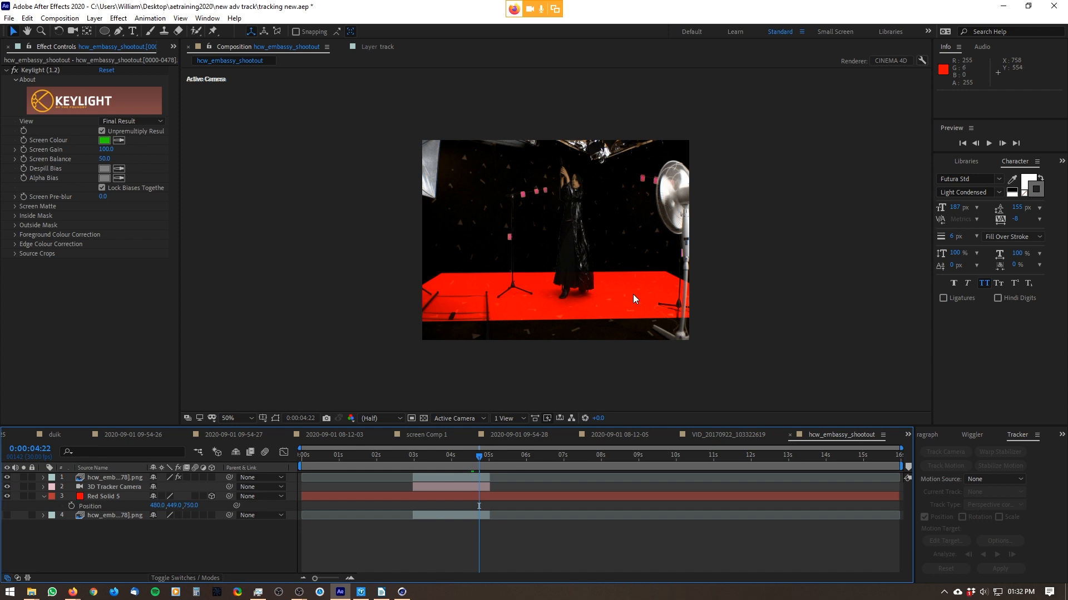
pyautogui.moveTo(299, 592)
pyautogui.click(252, 547)
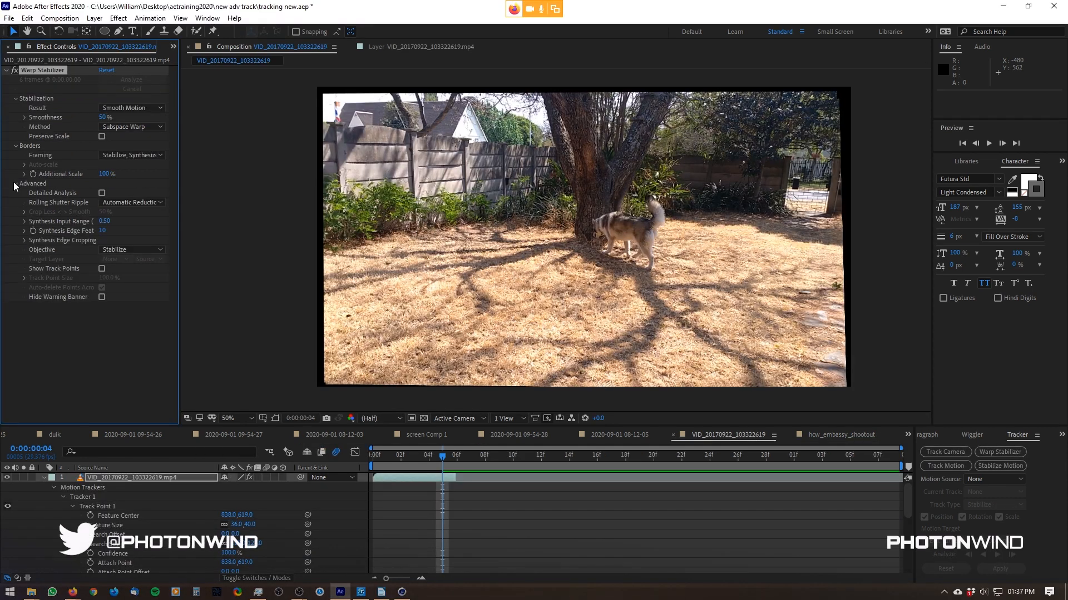
pyautogui.click(14, 183)
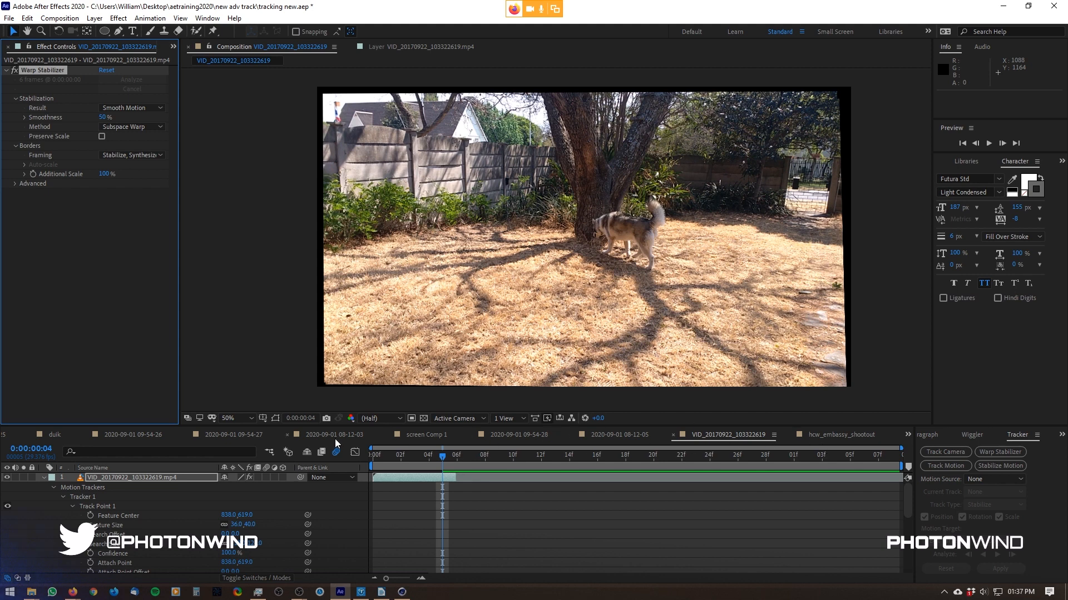
pyautogui.click(146, 435)
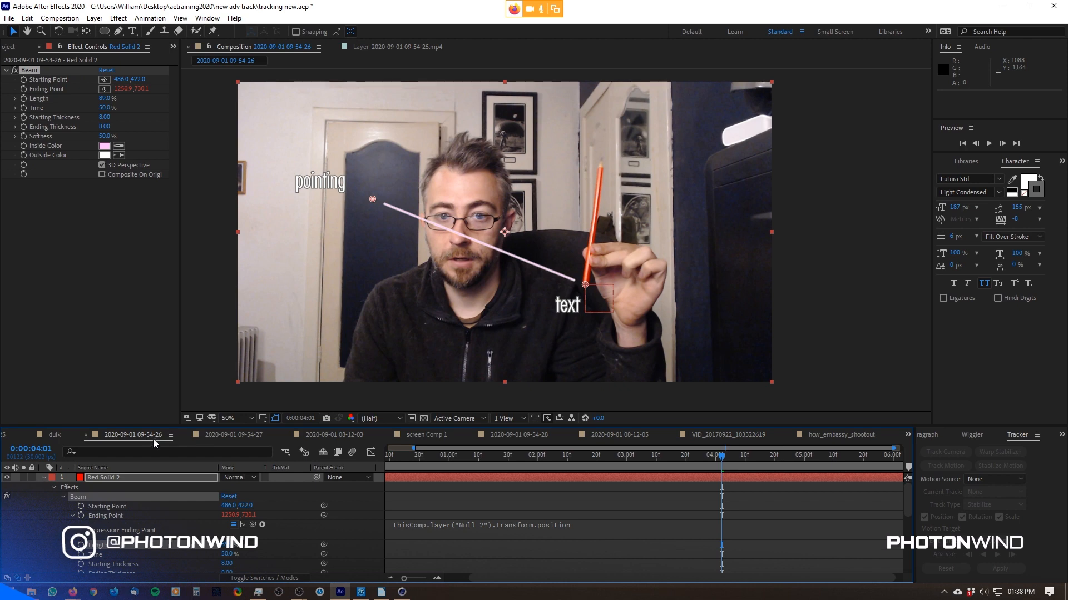
pyautogui.click(250, 433)
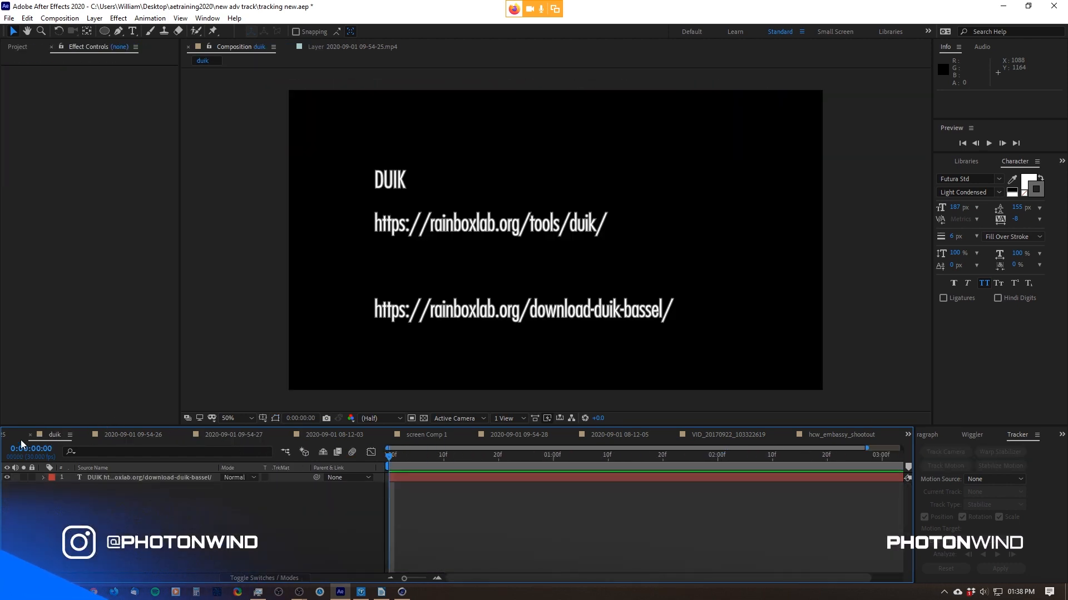
pyautogui.click(15, 437)
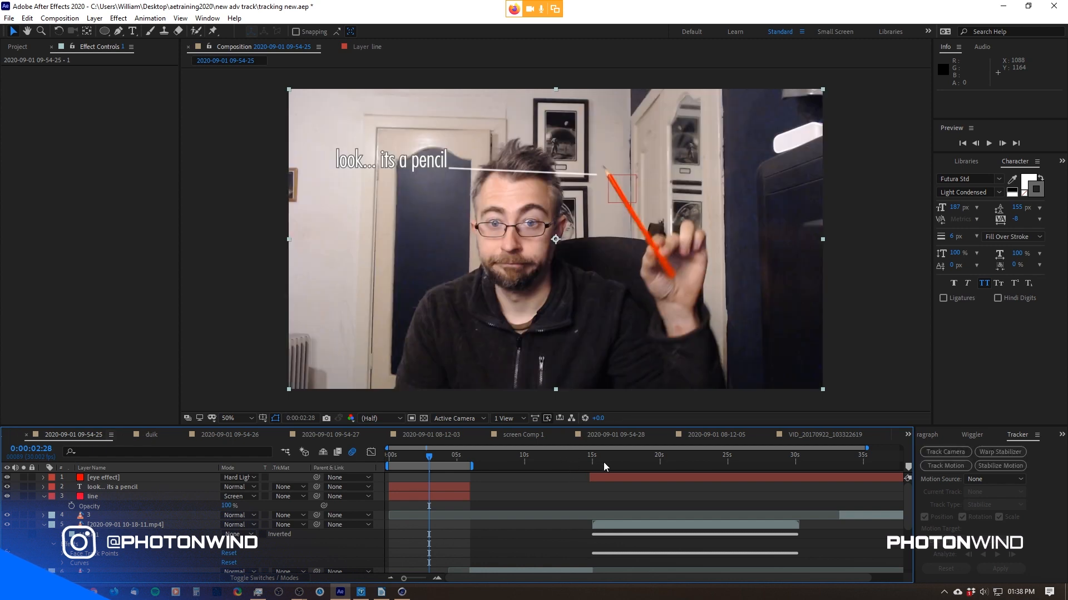
# - Examine the Face Track Points on the glowing-eyes clip, scrubbing from 0:00:17:03 to 0:00:17:20
pyautogui.click(638, 460)
pyautogui.click(592, 465)
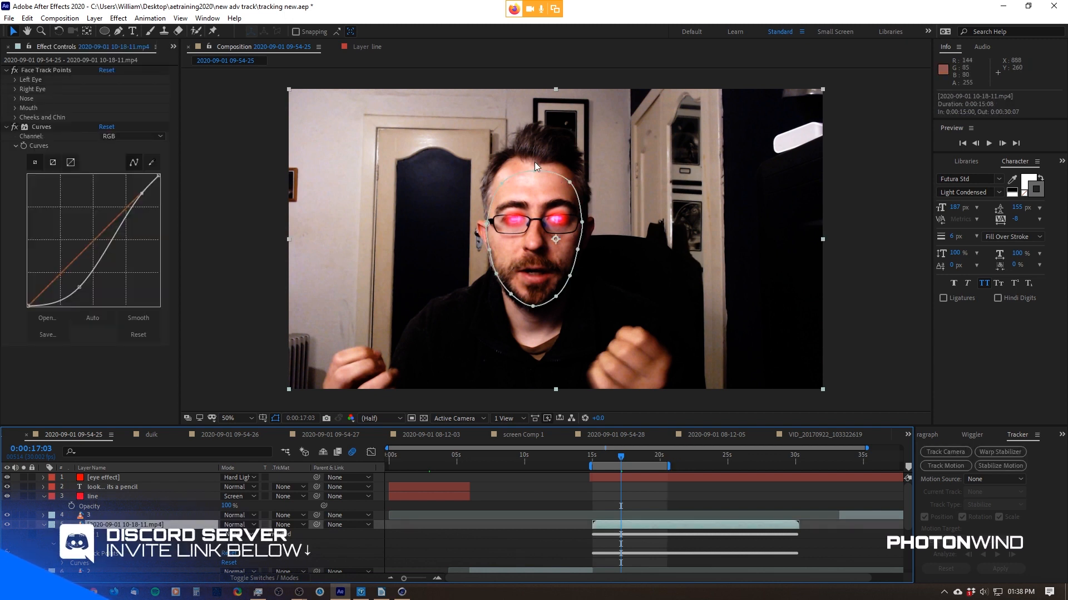
pyautogui.click(93, 553)
pyautogui.scroll(1, 520, 242)
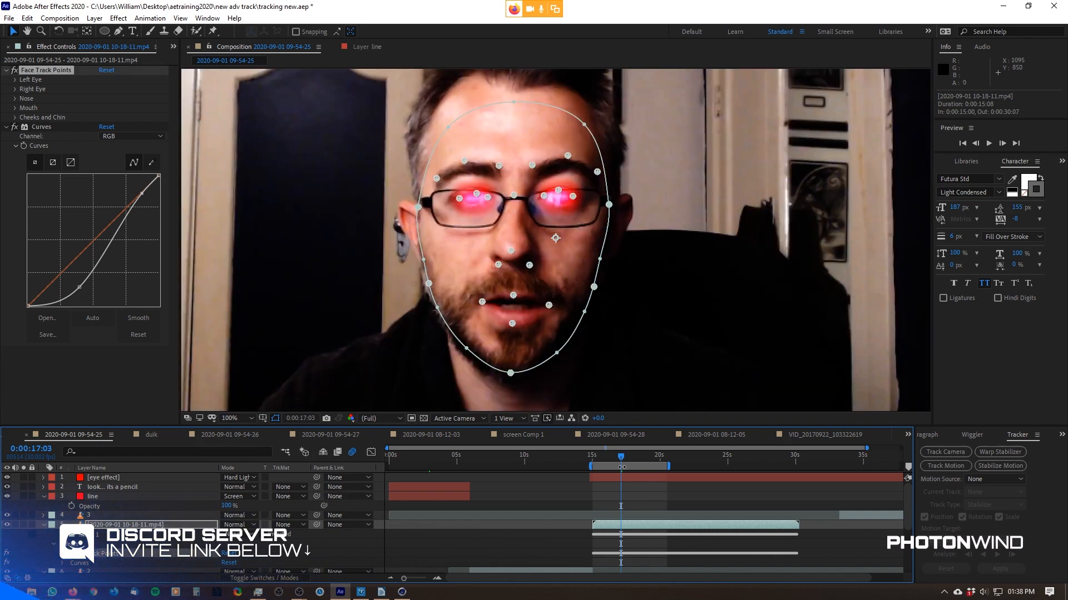
pyautogui.moveTo(620, 457)
pyautogui.mouseDown()
pyautogui.moveTo(643, 458)
pyautogui.moveTo(629, 466)
pyautogui.mouseUp()
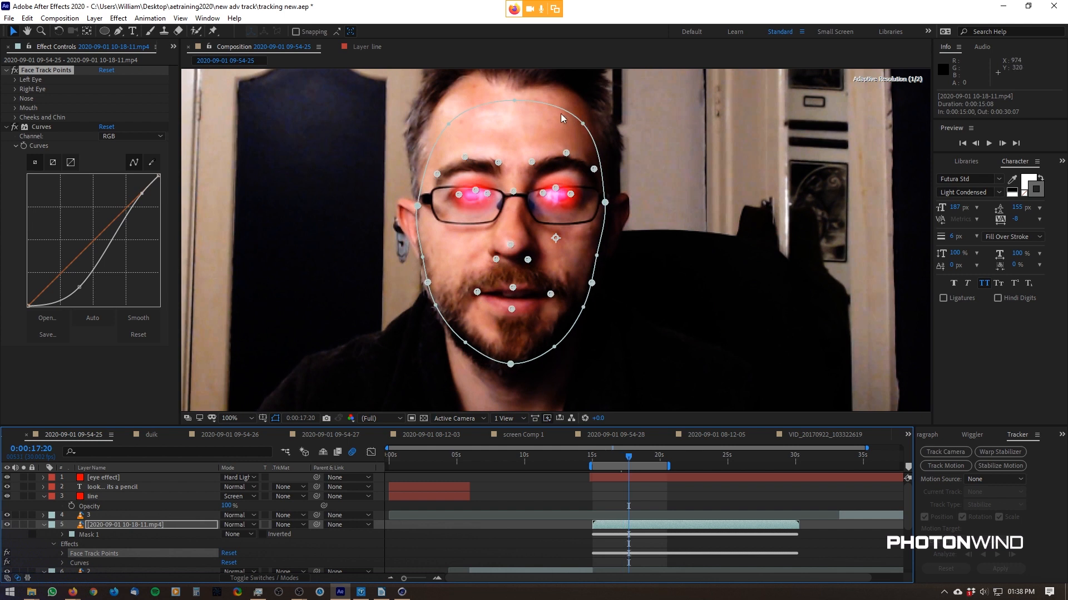
# - Set the face clip's Mask 1 mode to Add, isolate the masked face against black, and scrub the composition
pyautogui.click(238, 535)
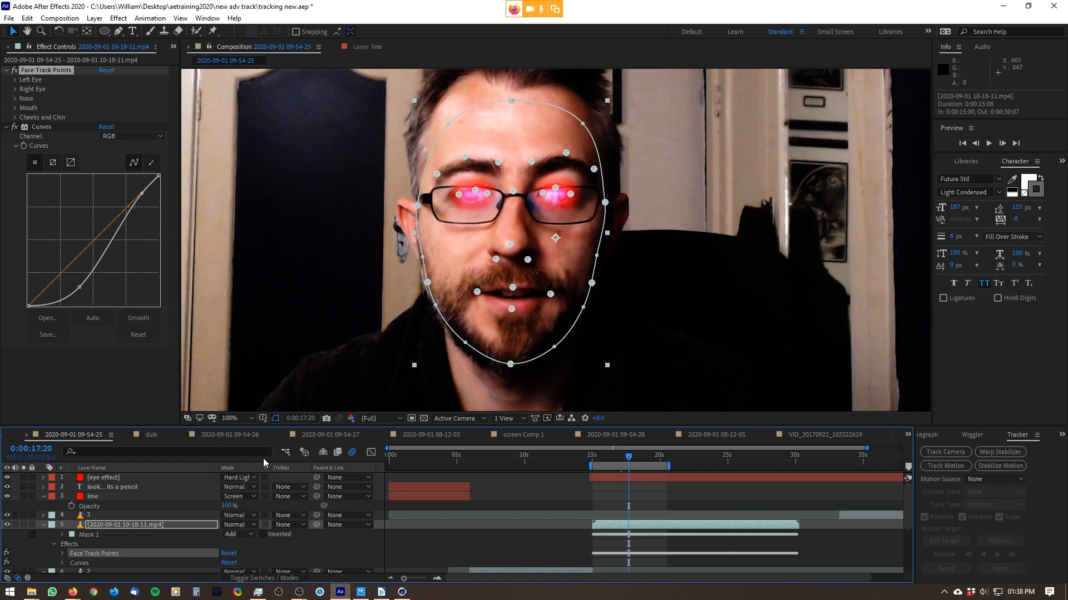
pyautogui.click(249, 458)
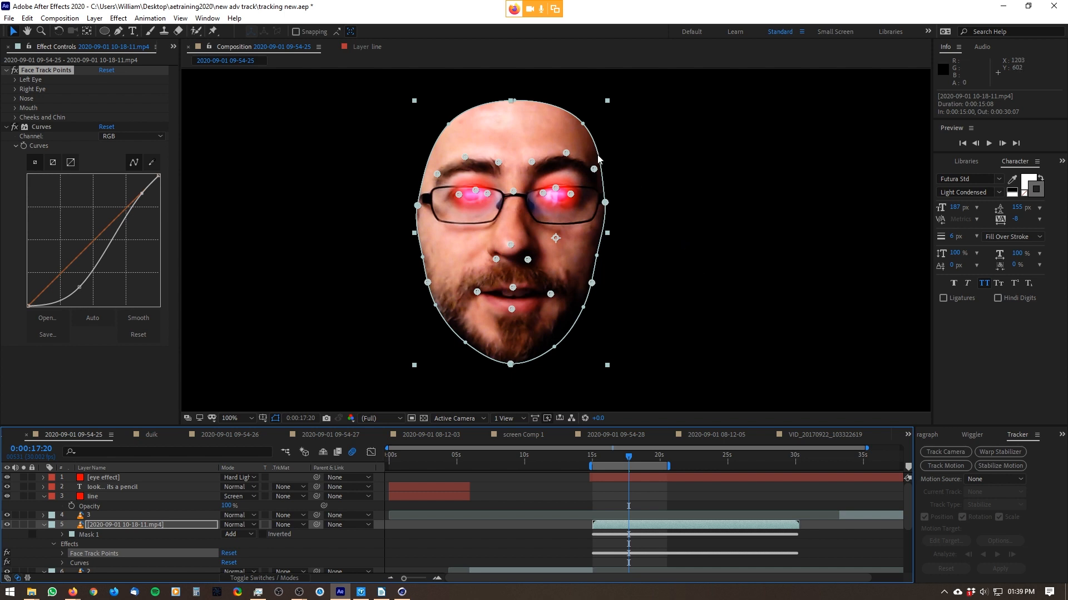
pyautogui.click(299, 592)
pyautogui.moveTo(629, 460)
pyautogui.mouseDown()
pyautogui.moveTo(601, 464)
pyautogui.moveTo(615, 456)
pyautogui.mouseUp()
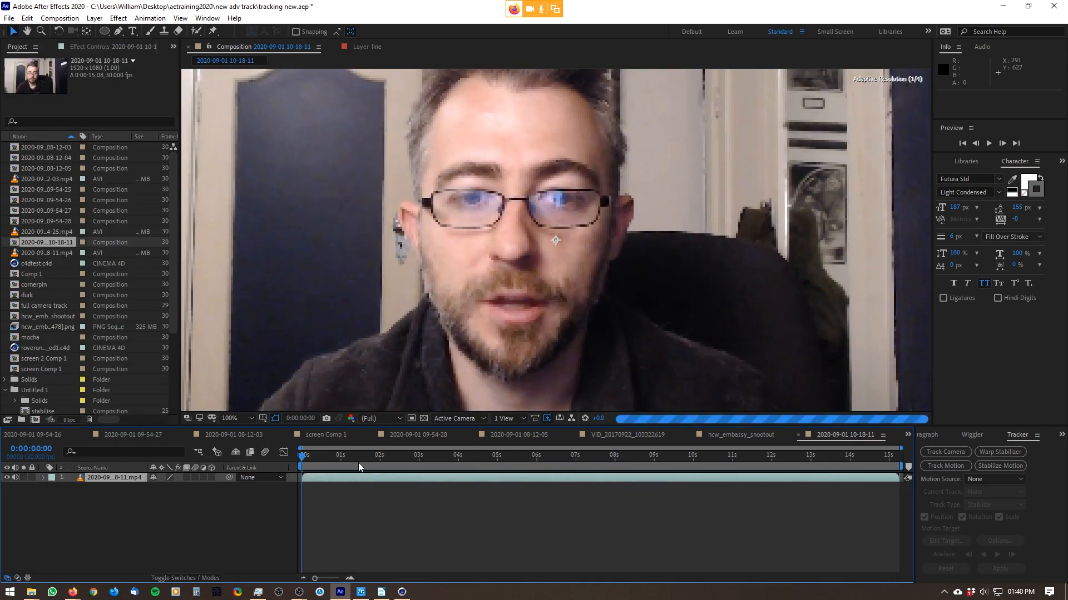
pyautogui.moveTo(717, 445); pyautogui.dragTo(658, 453)
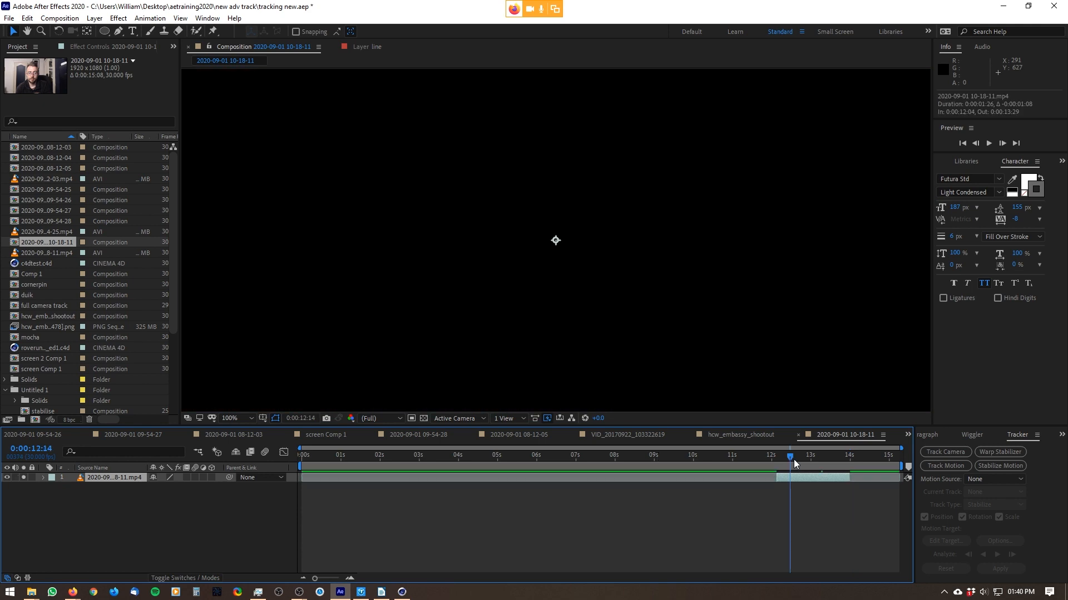
pyautogui.moveTo(793, 459); pyautogui.dragTo(784, 459)
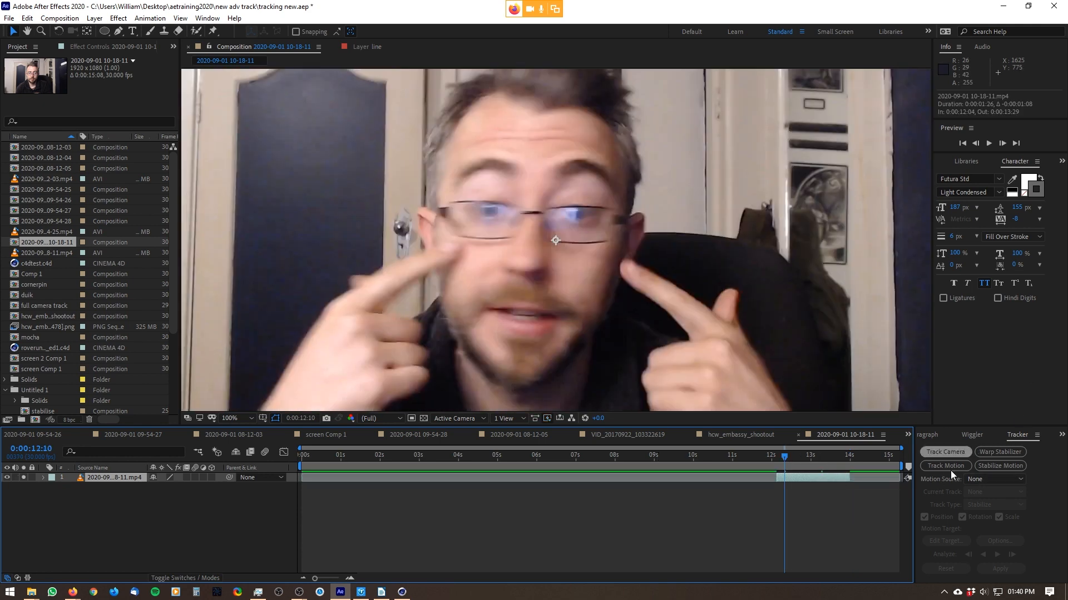
pyautogui.click(1013, 481)
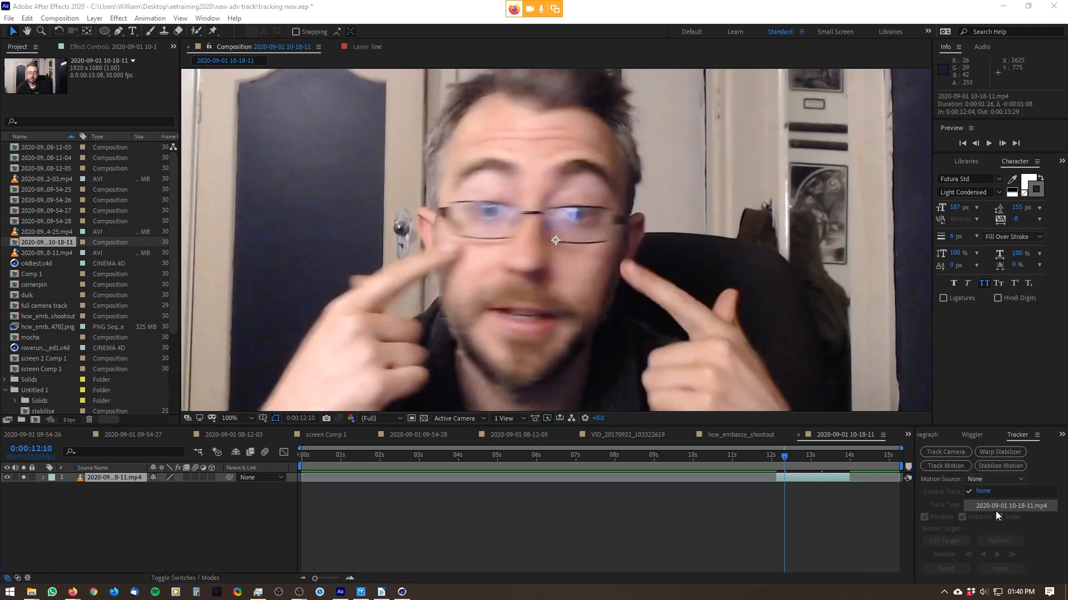
pyautogui.click(1052, 467)
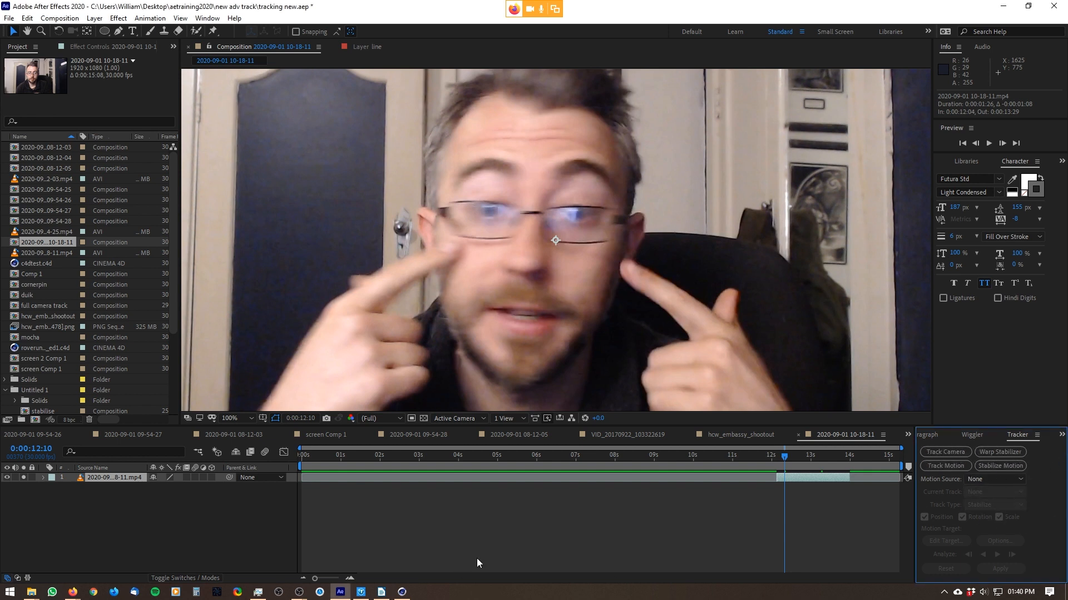
pyautogui.moveTo(785, 456); pyautogui.dragTo(819, 456)
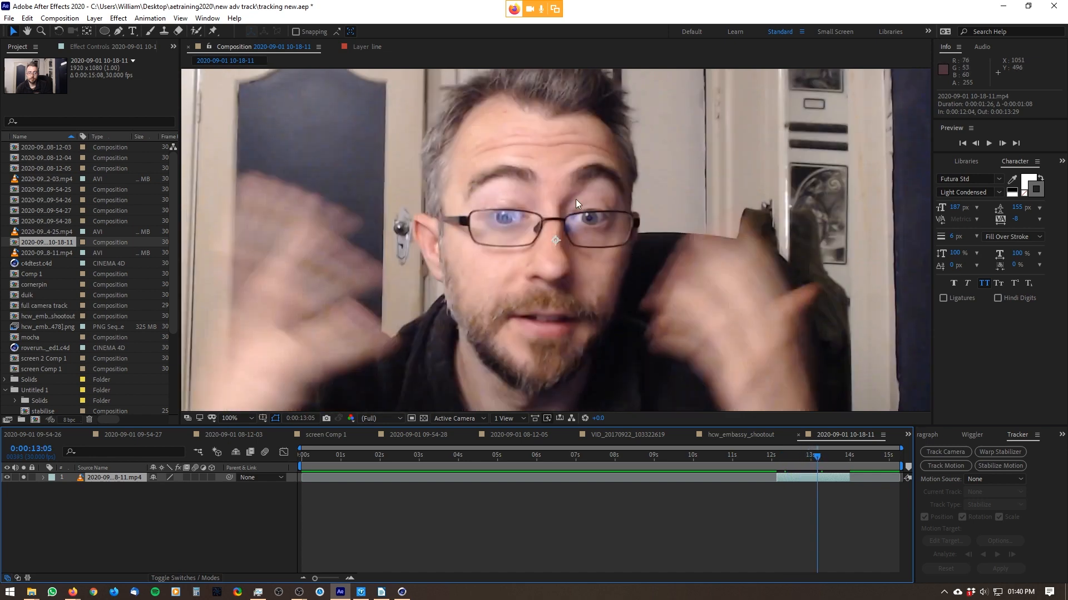
# - Draw an elliptical mask about 400 × 554 px around the face, set the rest pose at 0:00:13:05, and run detailed face tracking forward
pyautogui.scroll(-1, 592, 241)
pyautogui.scroll(1, 593, 241)
pyautogui.click(105, 31)
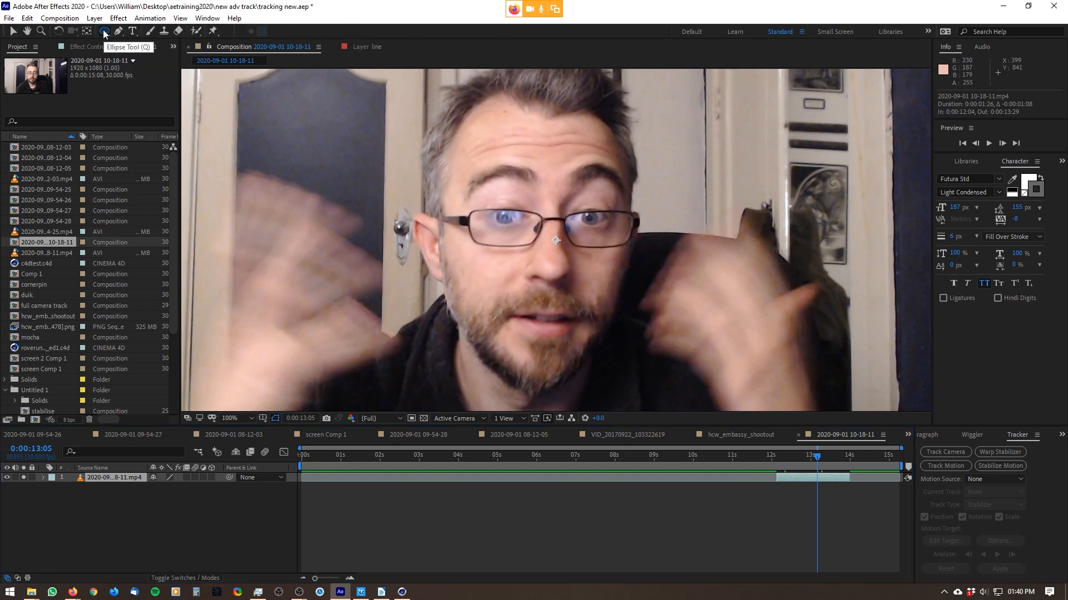
pyautogui.moveTo(426, 89)
pyautogui.mouseDown()
pyautogui.moveTo(588, 384)
pyautogui.moveTo(650, 398)
pyautogui.mouseUp()
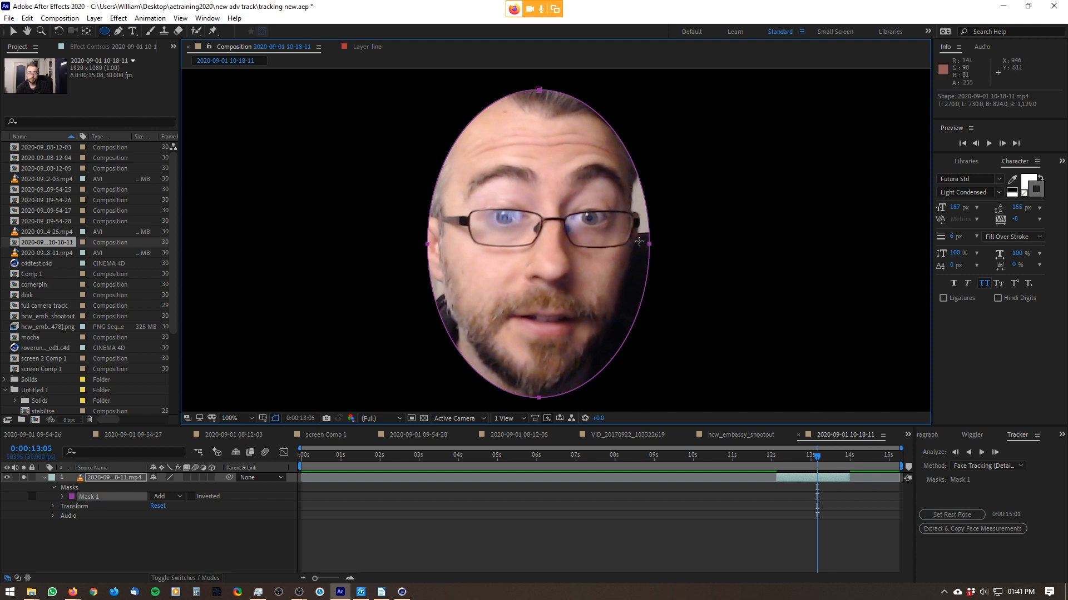
pyautogui.click(955, 518)
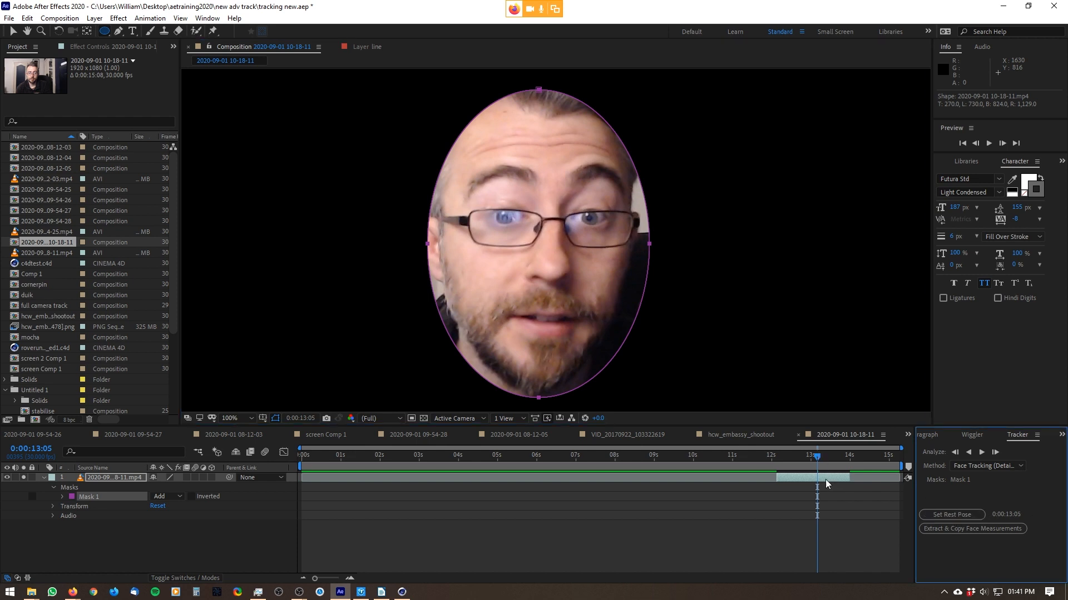
pyautogui.click(984, 453)
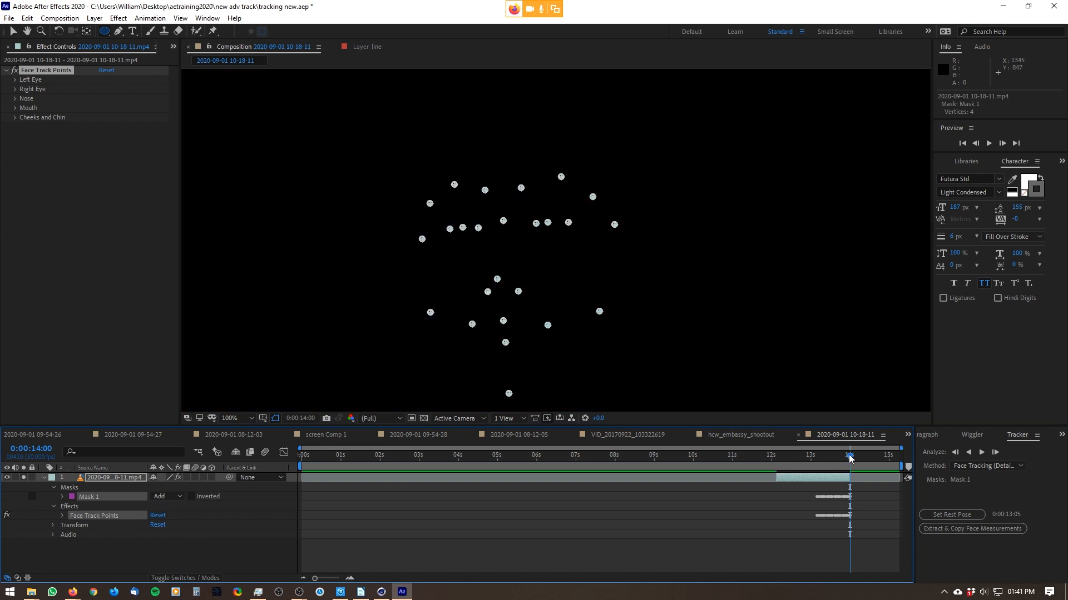
# - Move to 0:00:13:17 and compare the face clip with Mask 1's mode set to None and back to Add
pyautogui.moveTo(850, 457)
pyautogui.mouseDown()
pyautogui.moveTo(826, 455)
pyautogui.moveTo(843, 458)
pyautogui.moveTo(829, 469)
pyautogui.moveTo(832, 459)
pyautogui.mouseUp()
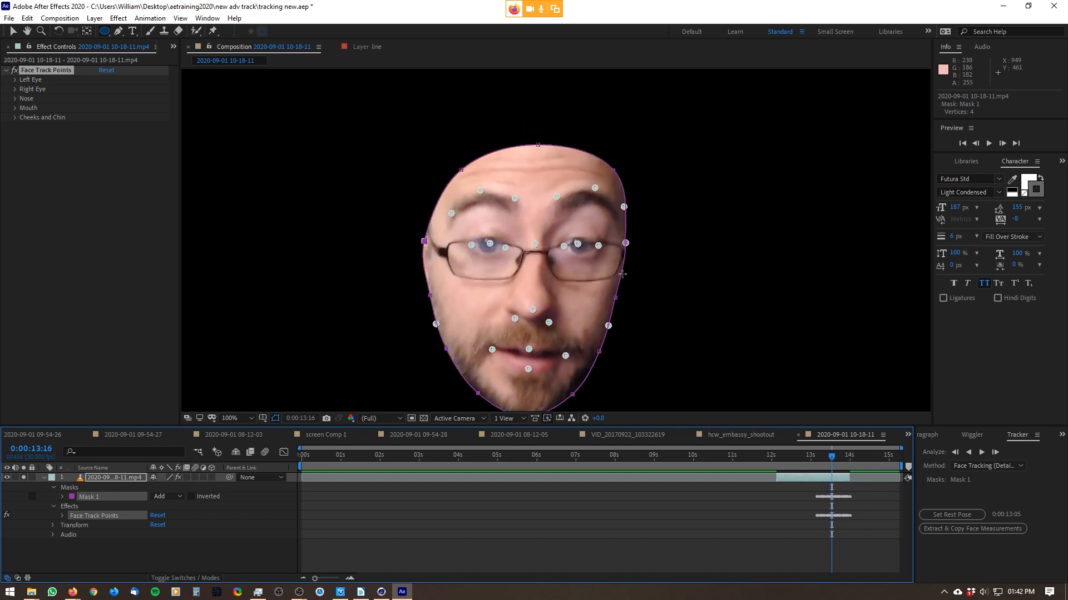
pyautogui.moveTo(832, 459)
pyautogui.mouseDown()
pyautogui.moveTo(815, 460)
pyautogui.moveTo(834, 456)
pyautogui.mouseUp()
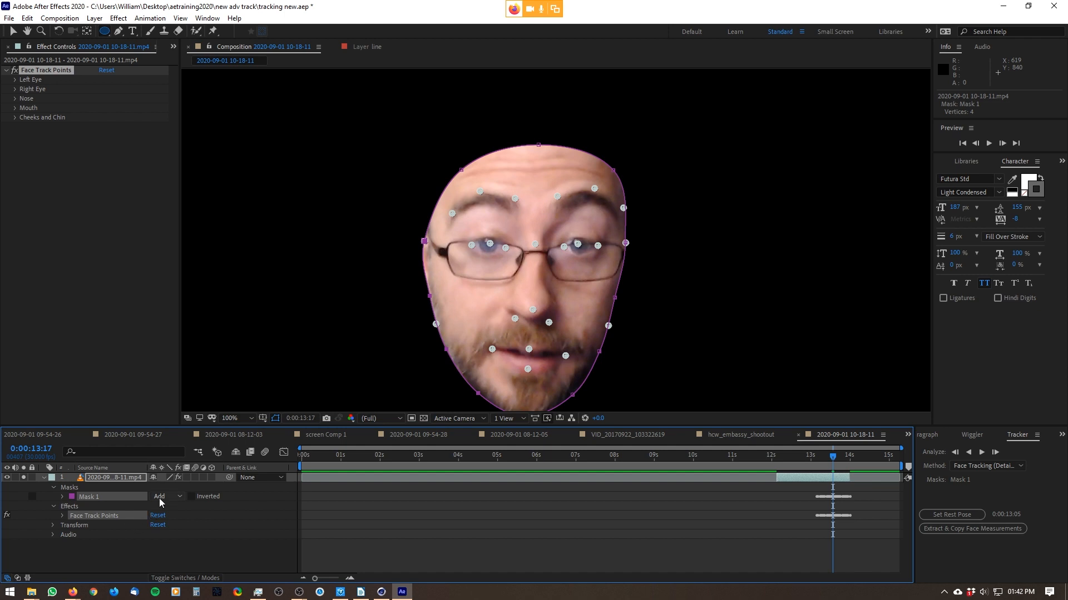
pyautogui.click(163, 501)
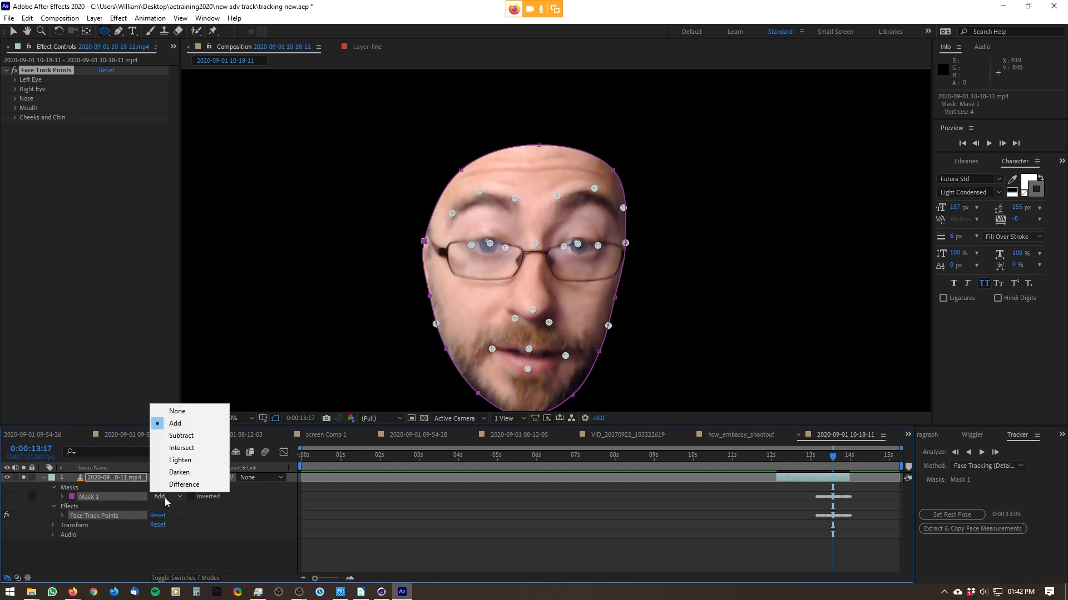
pyautogui.click(181, 412)
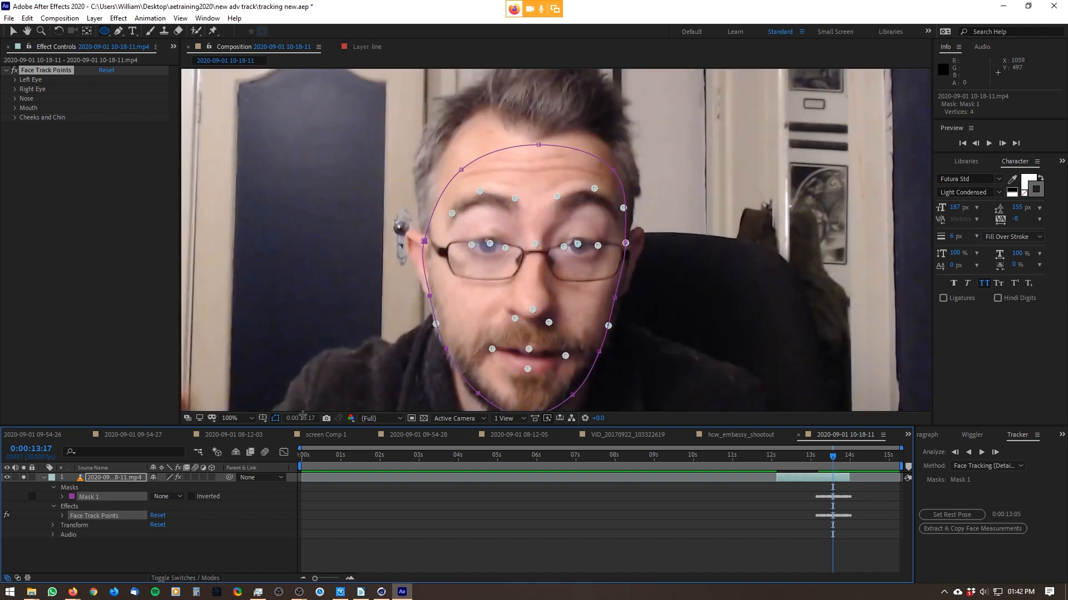
pyautogui.click(170, 497)
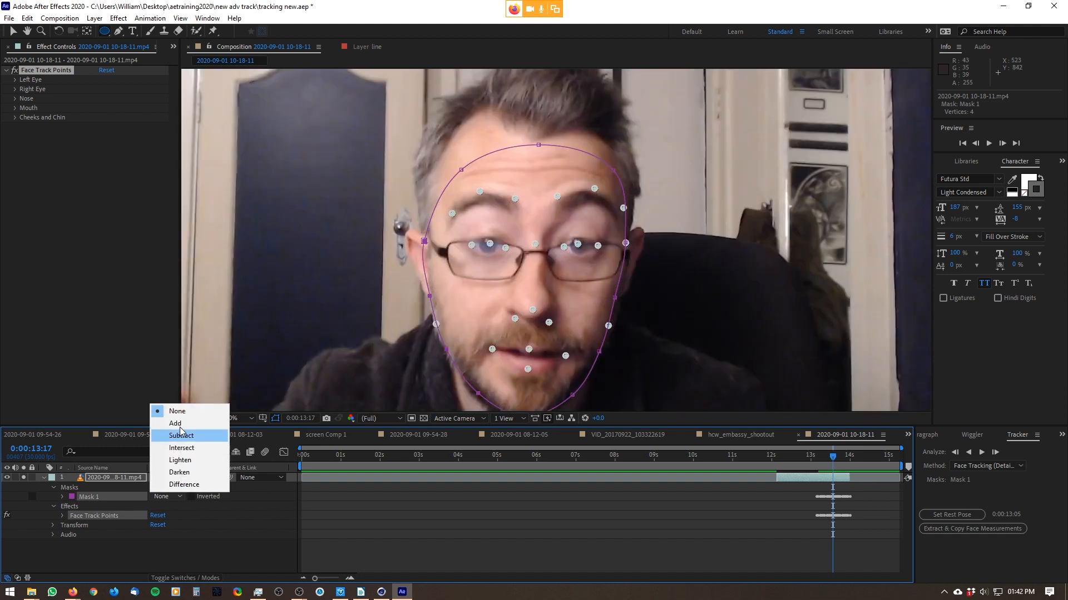
pyautogui.click(179, 413)
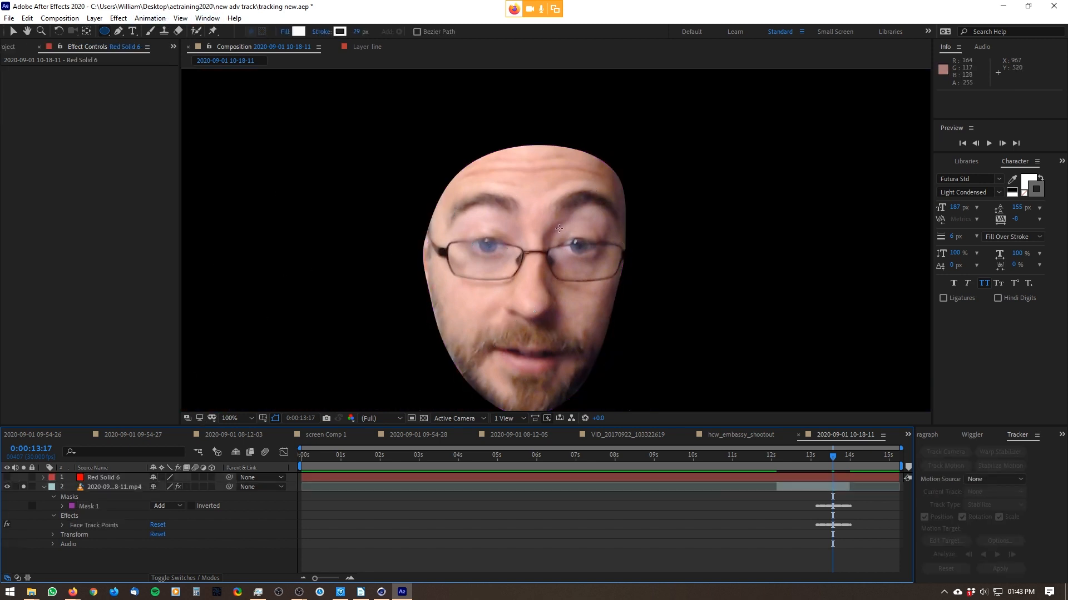
# - Draw a white ellipse shape about 69 × 65 px over the left eye and centre its anchor point on it
pyautogui.moveTo(559, 228); pyautogui.dragTo(597, 265)
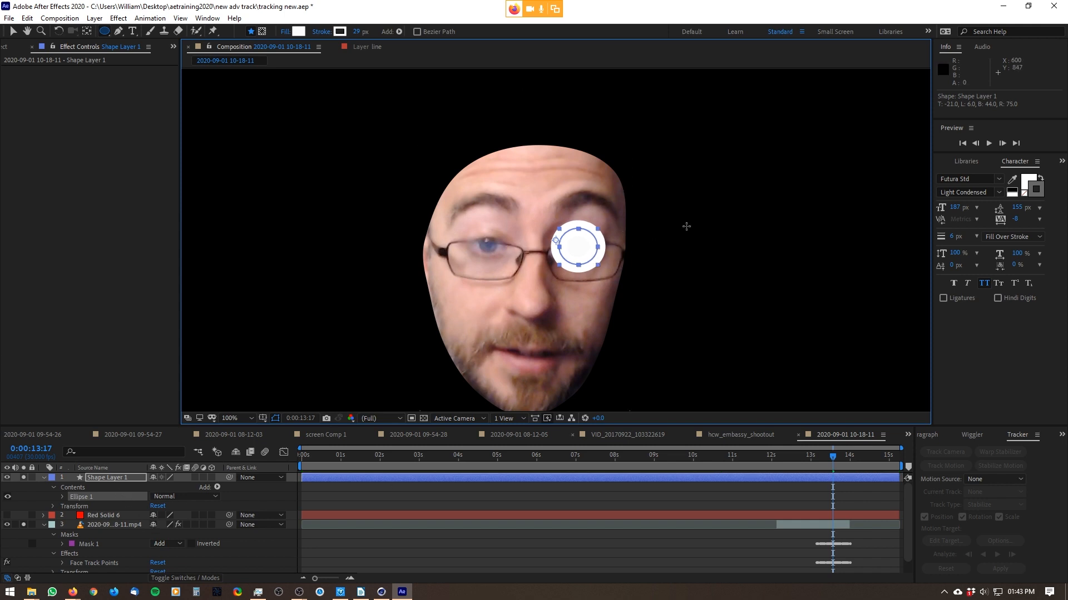
pyautogui.click(119, 479)
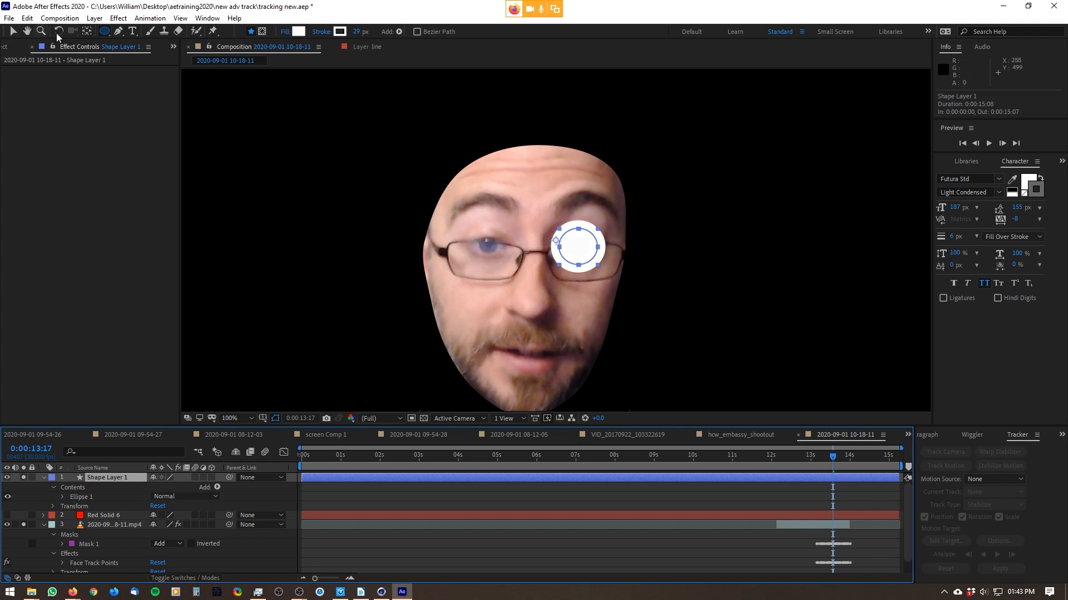
pyautogui.click(87, 31)
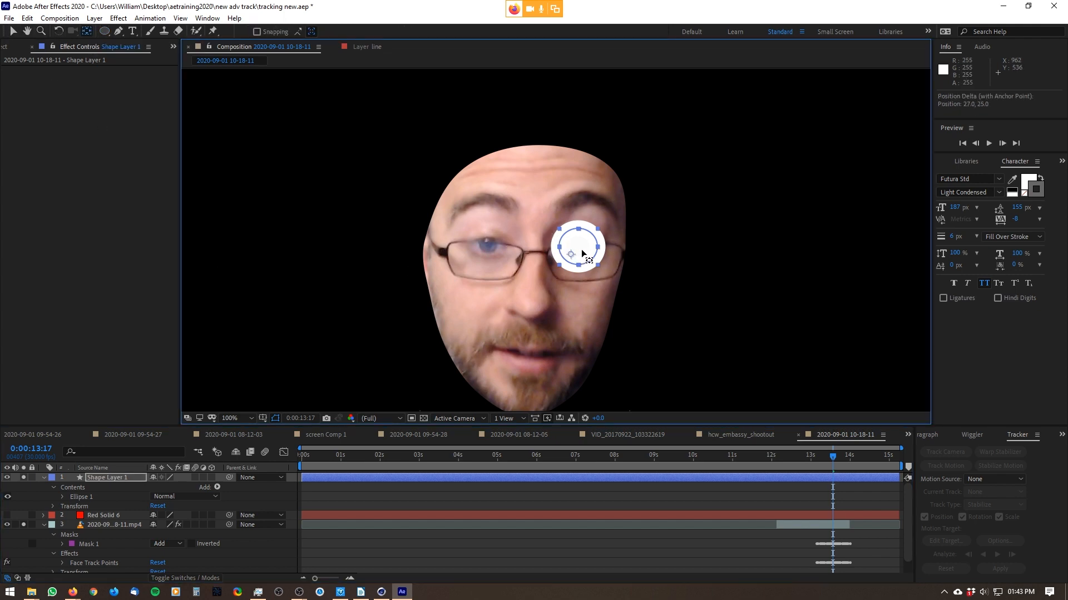
pyautogui.moveTo(555, 240); pyautogui.dragTo(579, 246)
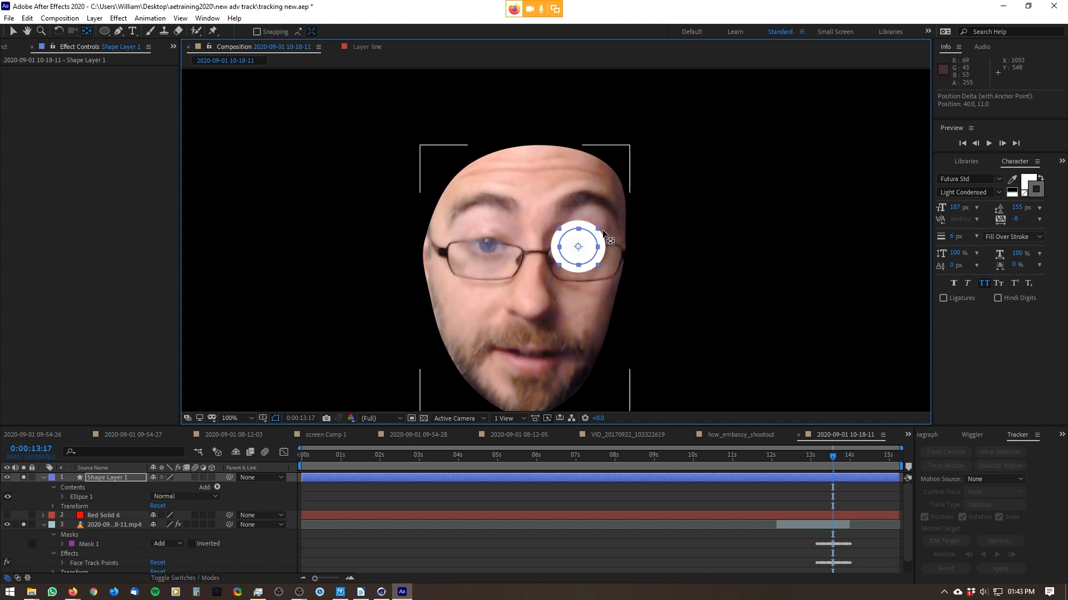
# - Link Shape Layer 1's Position by expression to the Left Pupil point of the face clip's Face Track Points effect
pyautogui.click(103, 478)
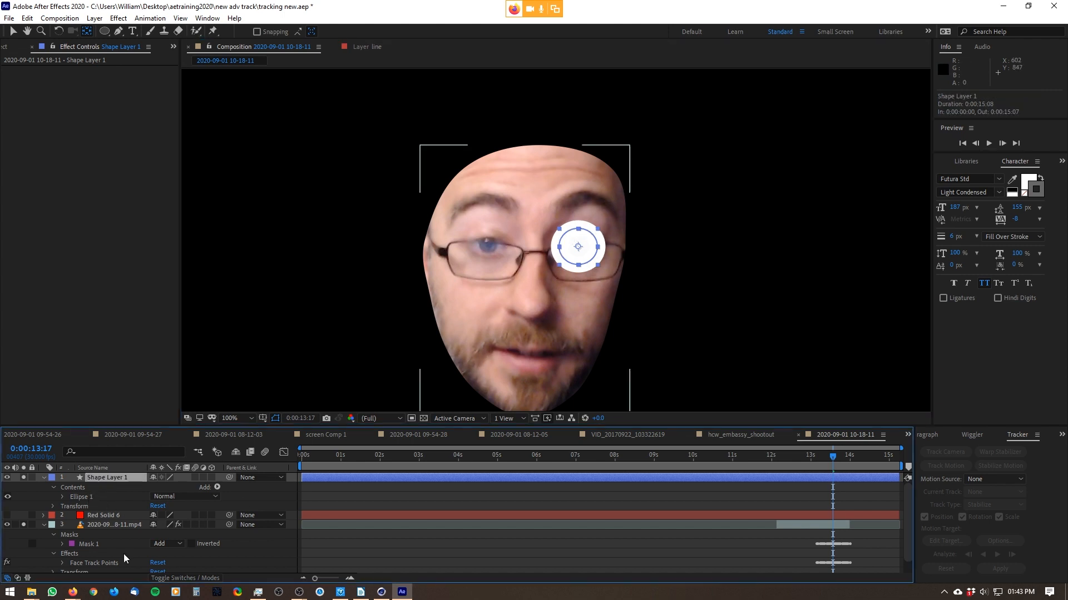
pyautogui.press('p')
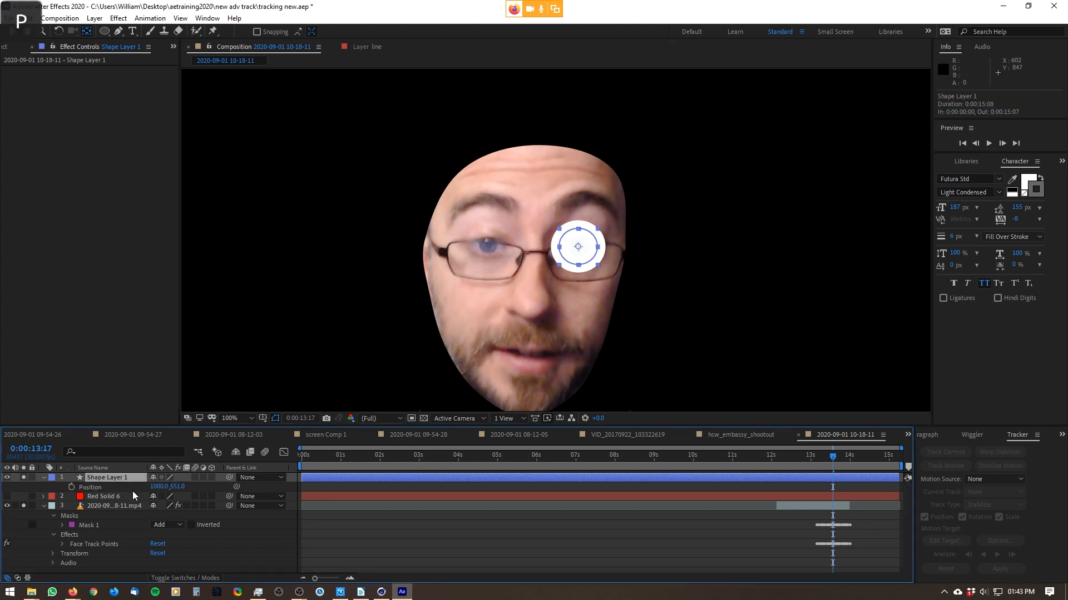
pyautogui.keyDown('alt'); pyautogui.click(70, 487); pyautogui.keyUp('alt')
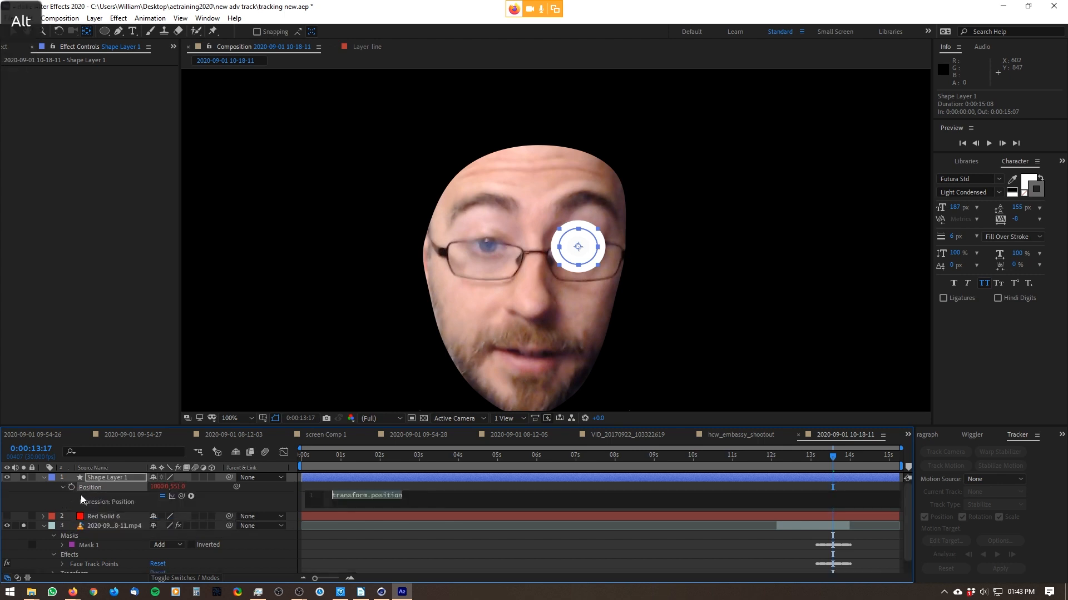
pyautogui.click(63, 565)
pyautogui.scroll(-2, 128, 539)
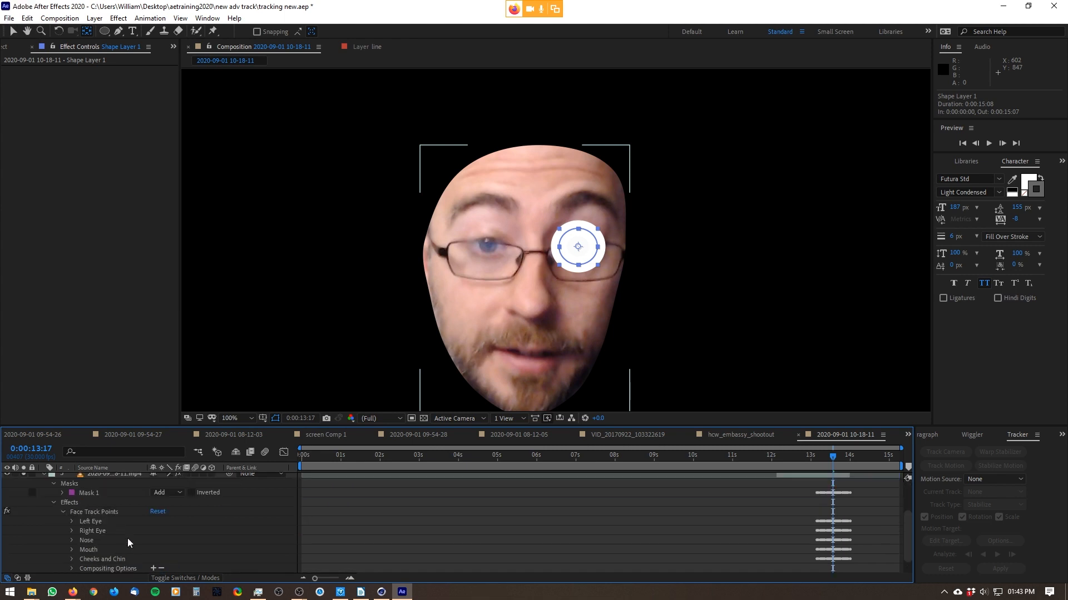
pyautogui.click(90, 526)
pyautogui.click(96, 511)
pyautogui.moveTo(221, 491); pyautogui.dragTo(148, 544)
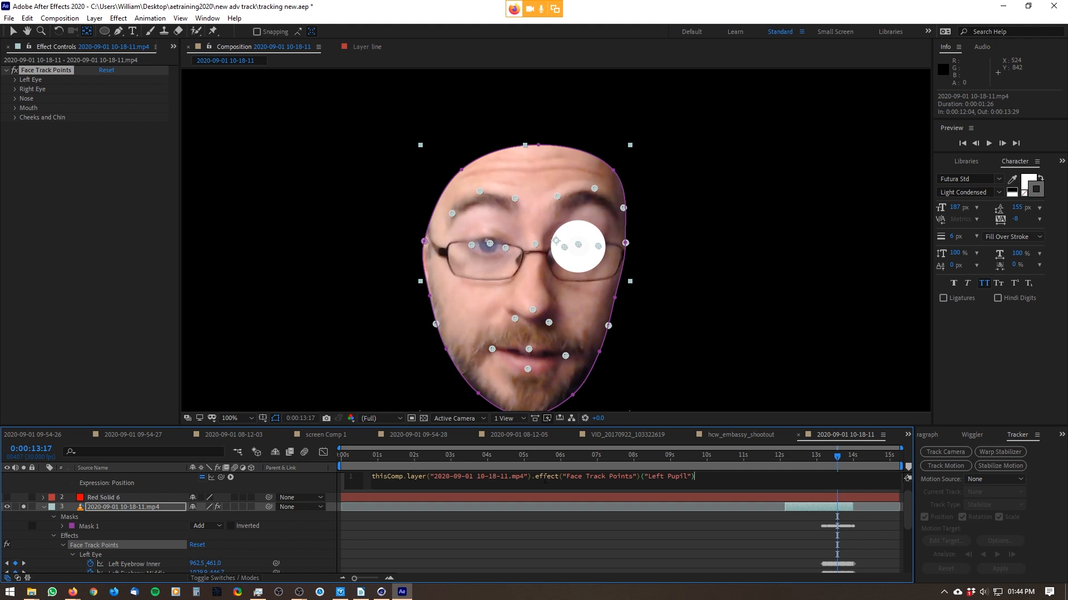
pyautogui.click(629, 556)
# - Check how the white ellipse follows the left pupil by scrubbing between 0:00:13:15 and 0:00:13:21
pyautogui.click(678, 454)
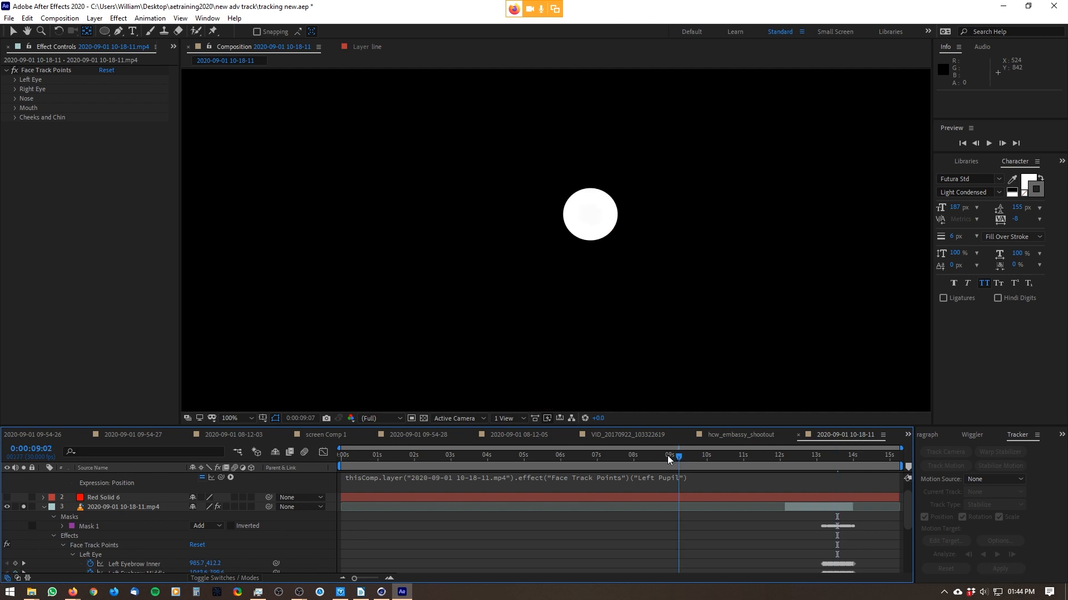
pyautogui.moveTo(668, 455); pyautogui.dragTo(841, 469)
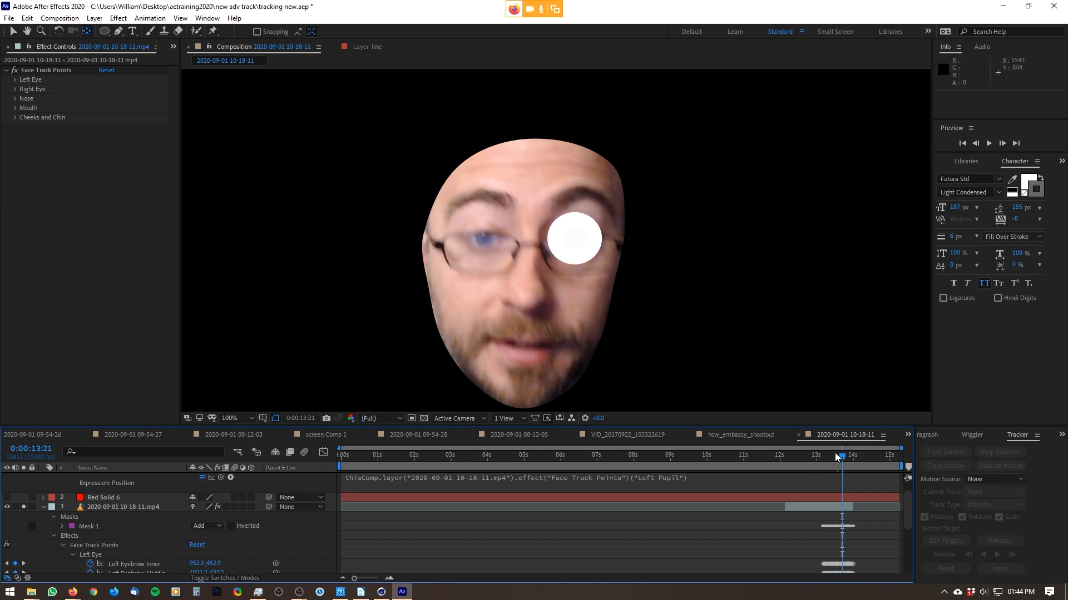
pyautogui.moveTo(842, 456); pyautogui.dragTo(835, 465)
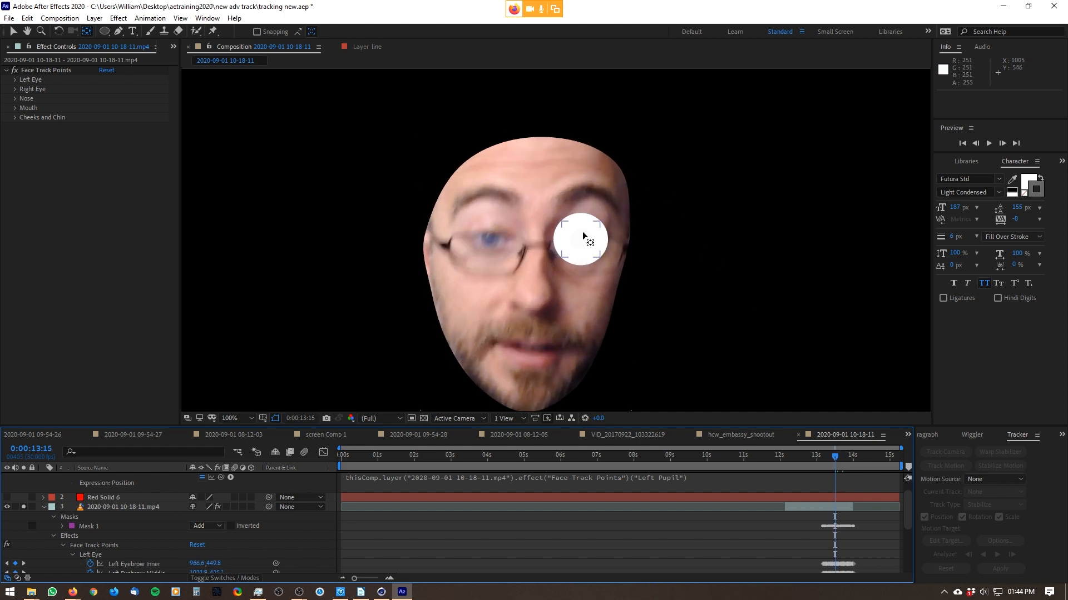
pyautogui.click(584, 198)
pyautogui.moveTo(833, 458)
pyautogui.mouseDown()
pyautogui.moveTo(843, 448)
pyautogui.moveTo(816, 452)
pyautogui.moveTo(851, 449)
pyautogui.moveTo(840, 476)
pyautogui.mouseUp()
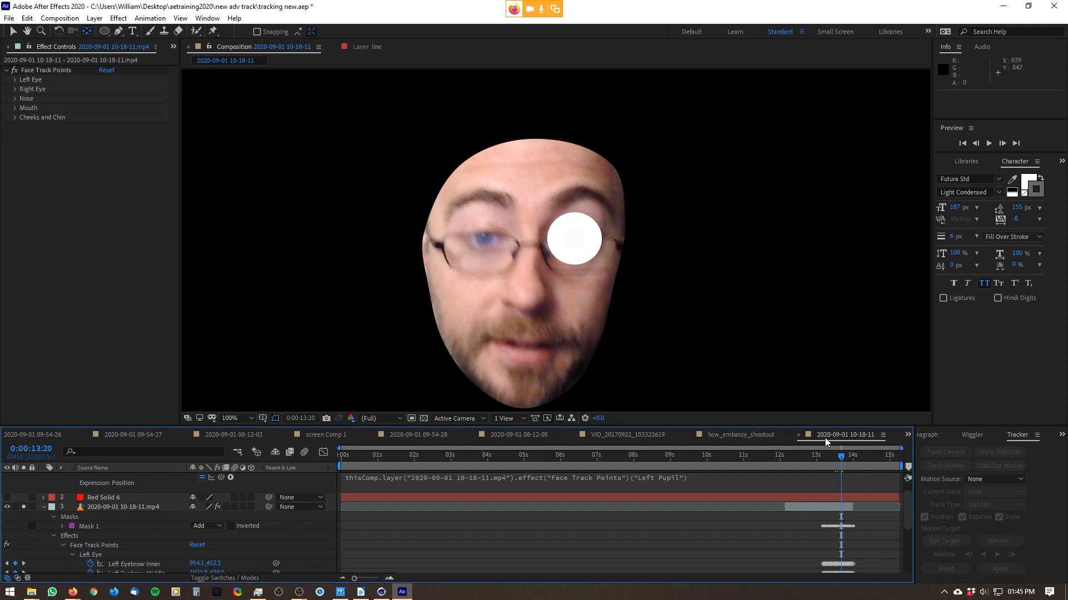
pyautogui.moveTo(841, 455)
pyautogui.mouseDown()
pyautogui.moveTo(851, 458)
pyautogui.moveTo(826, 462)
pyautogui.moveTo(846, 461)
pyautogui.moveTo(835, 465)
pyautogui.mouseUp()
pyautogui.scroll(-2, 631, 269)
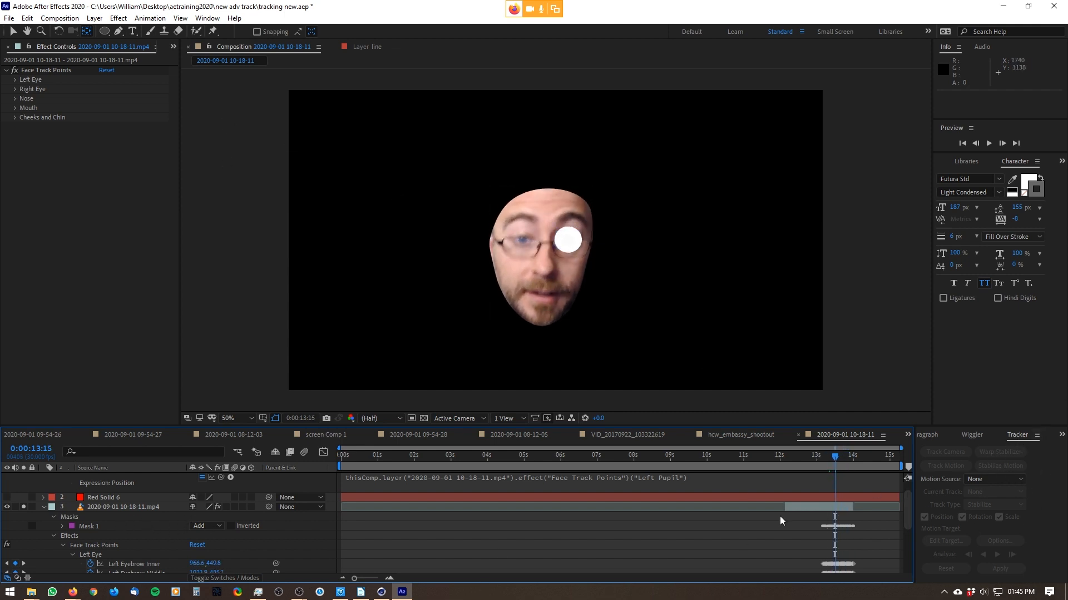
# - Review the tracking methods offered for the face clip's Mask 1, and scrub the tracked mask from 0:00:13:17 to 0:00:13:14
pyautogui.click(128, 507)
pyautogui.click(128, 526)
pyautogui.click(987, 466)
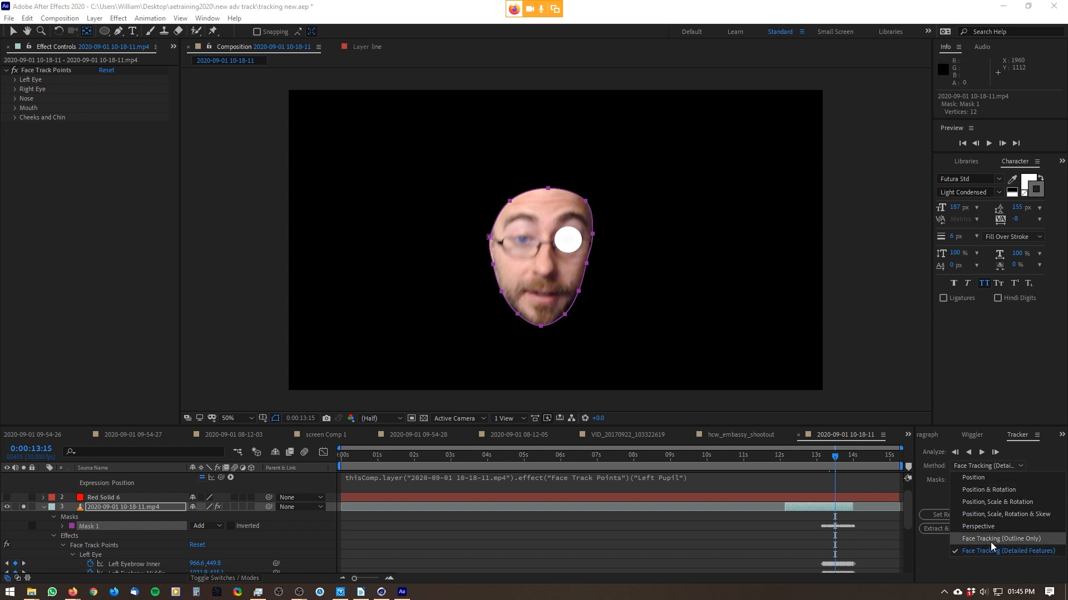
pyautogui.click(839, 456)
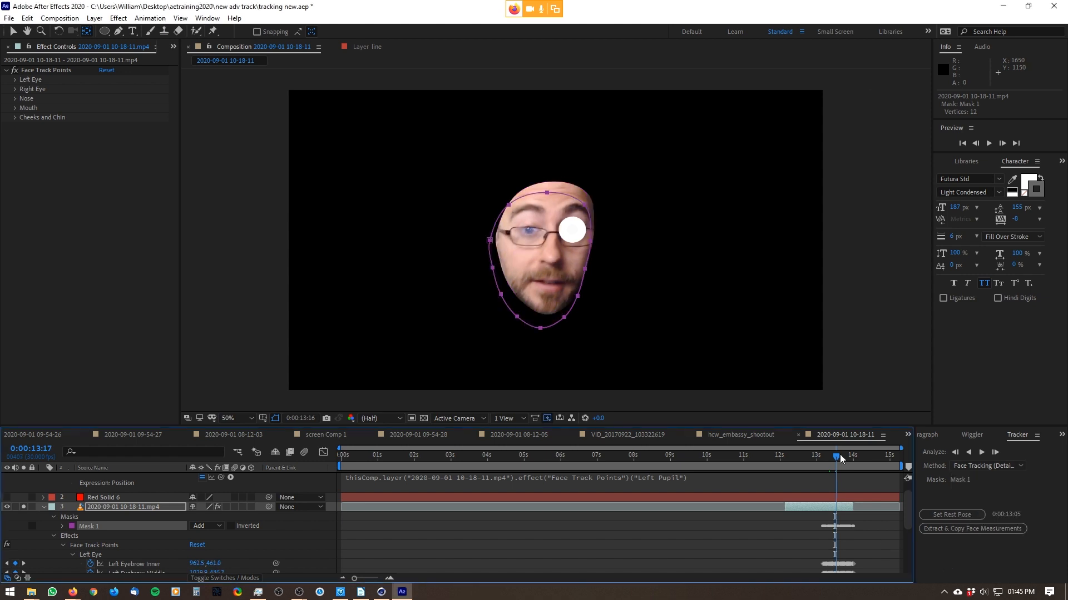
pyautogui.moveTo(840, 455)
pyautogui.mouseDown()
pyautogui.moveTo(852, 456)
pyautogui.moveTo(834, 461)
pyautogui.mouseUp()
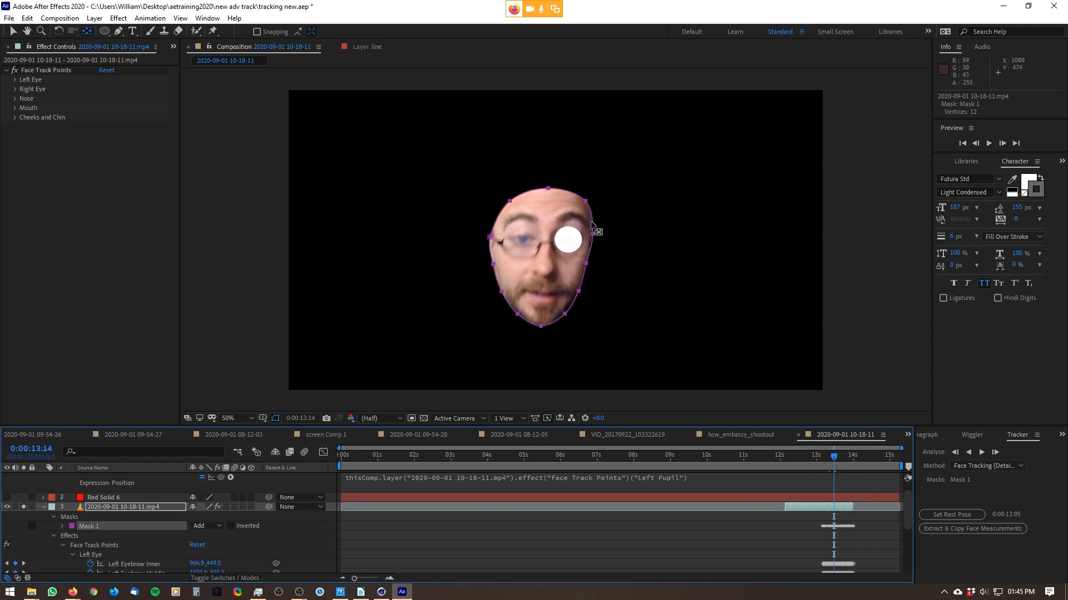